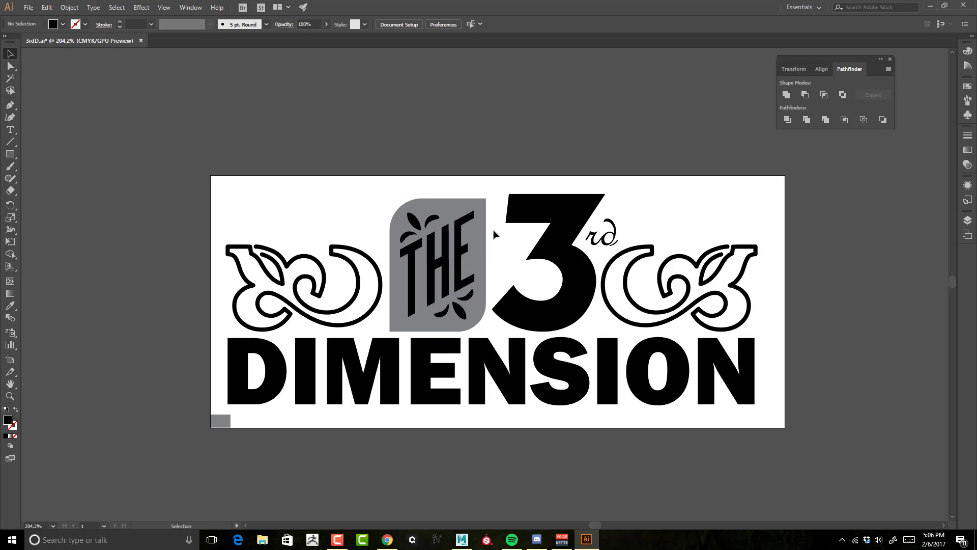
# Step: Convert the "rd" text beside the 3 to outlines and deselect it
pyautogui.click(562, 217)
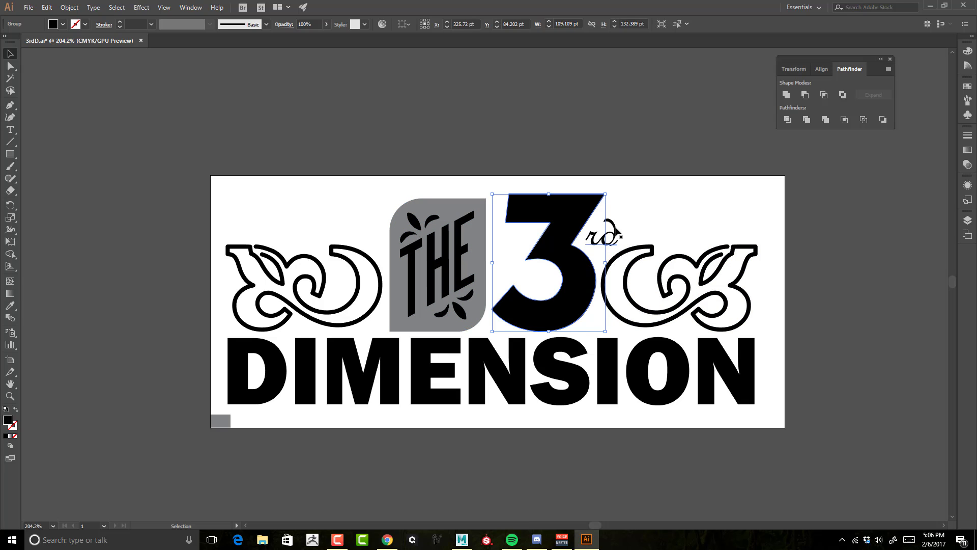
pyautogui.click(594, 243)
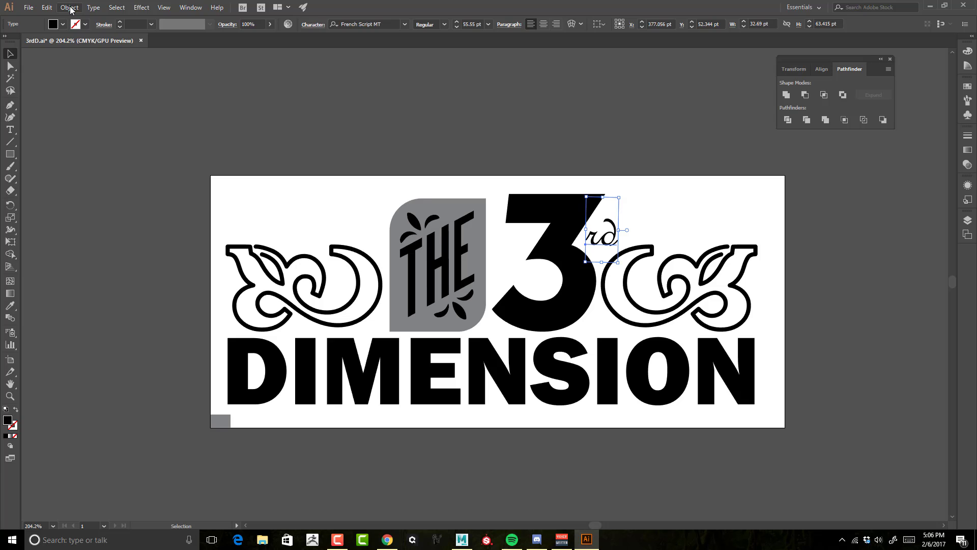
pyautogui.click(93, 7)
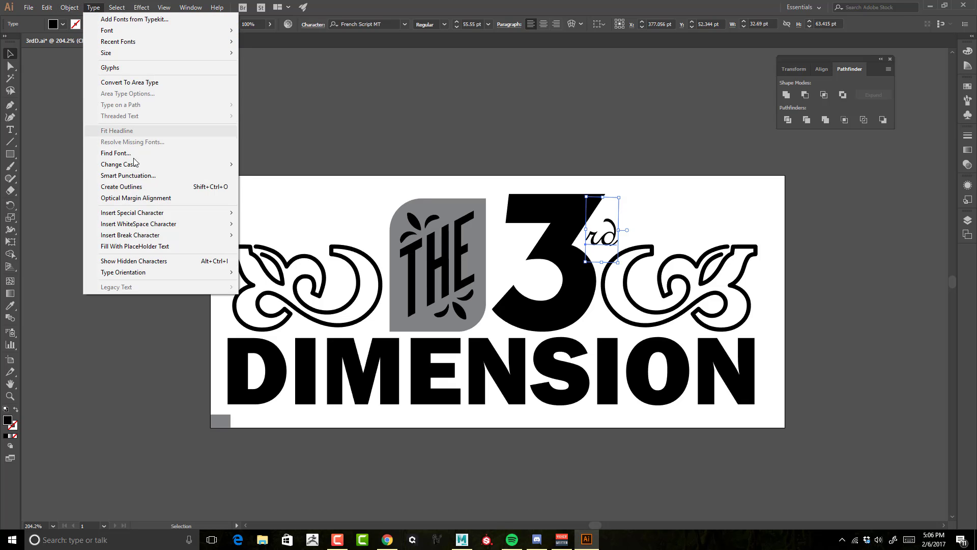
pyautogui.click(145, 186)
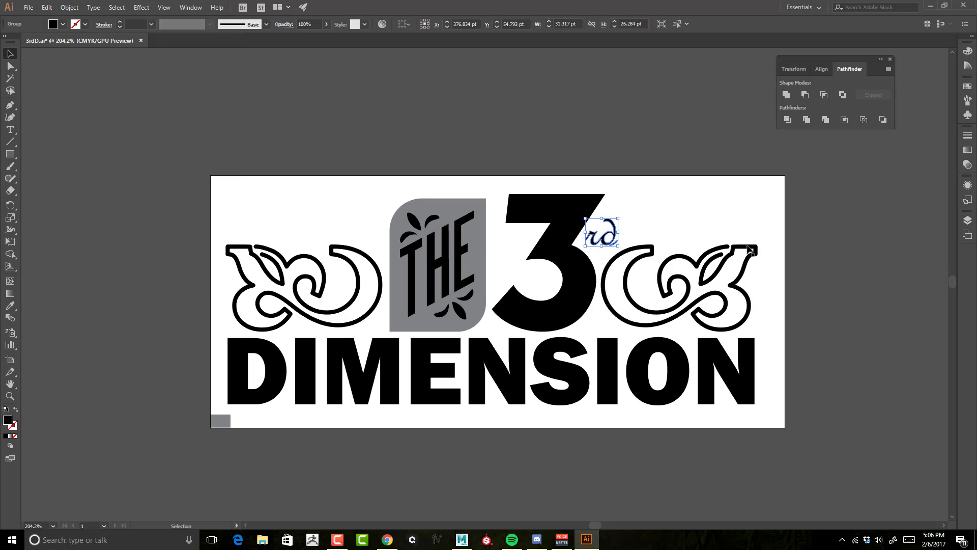
pyautogui.click(603, 130)
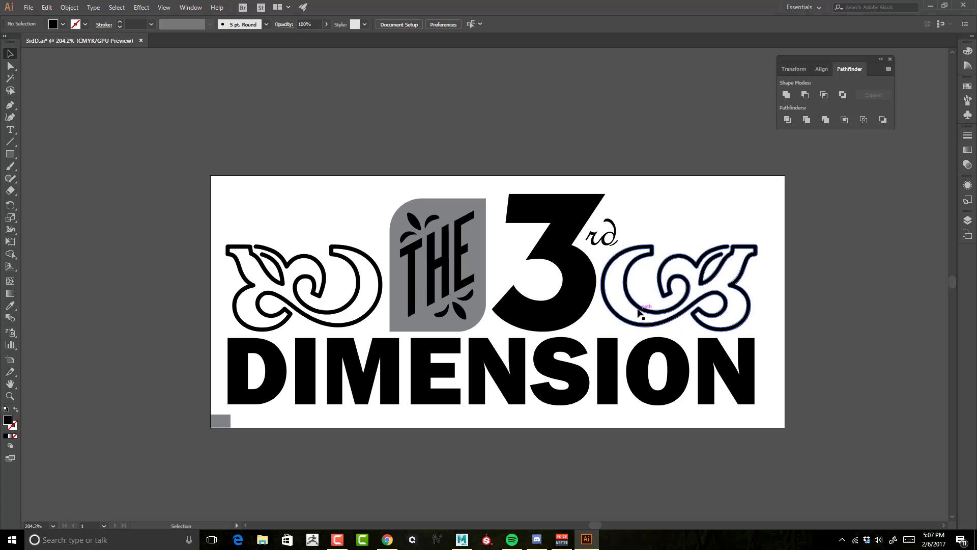
pyautogui.click(222, 425)
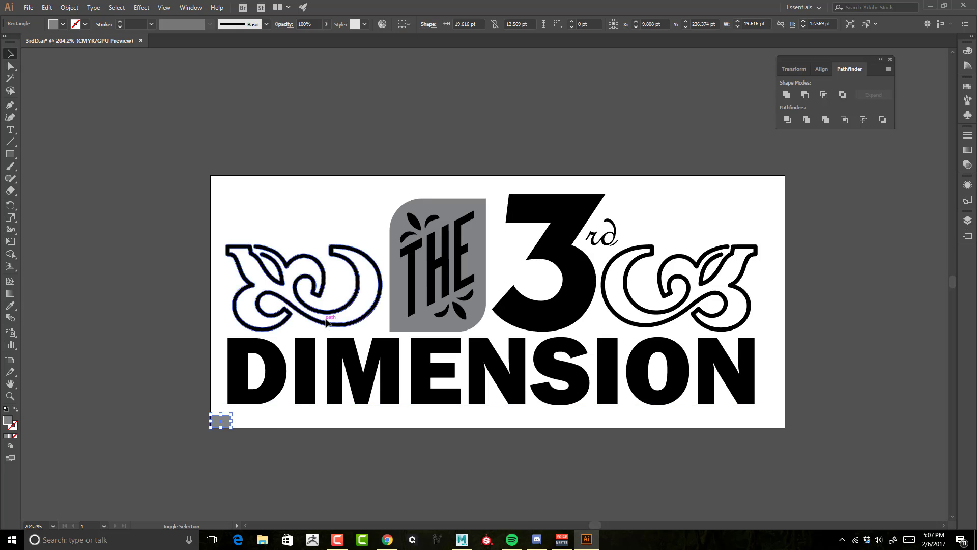
pyautogui.click(299, 452)
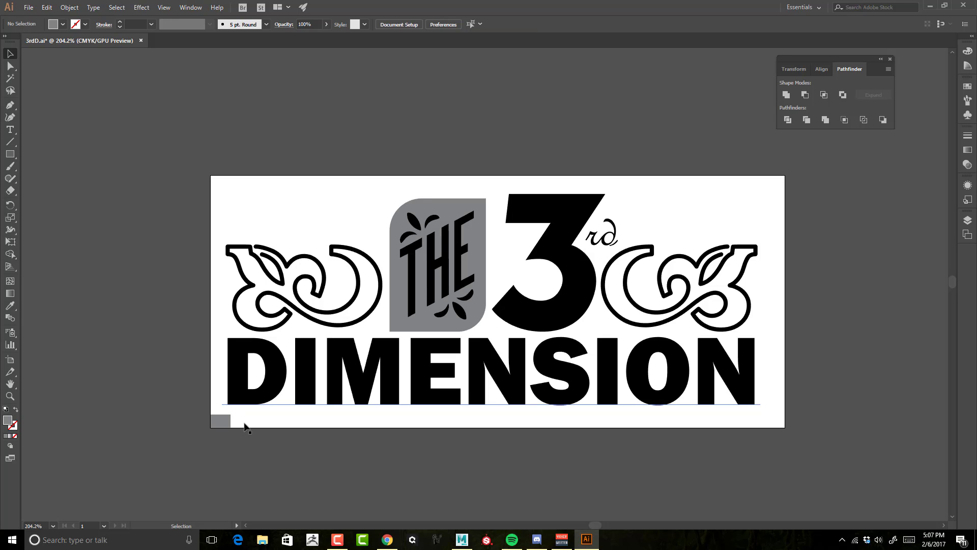
pyautogui.click(246, 425)
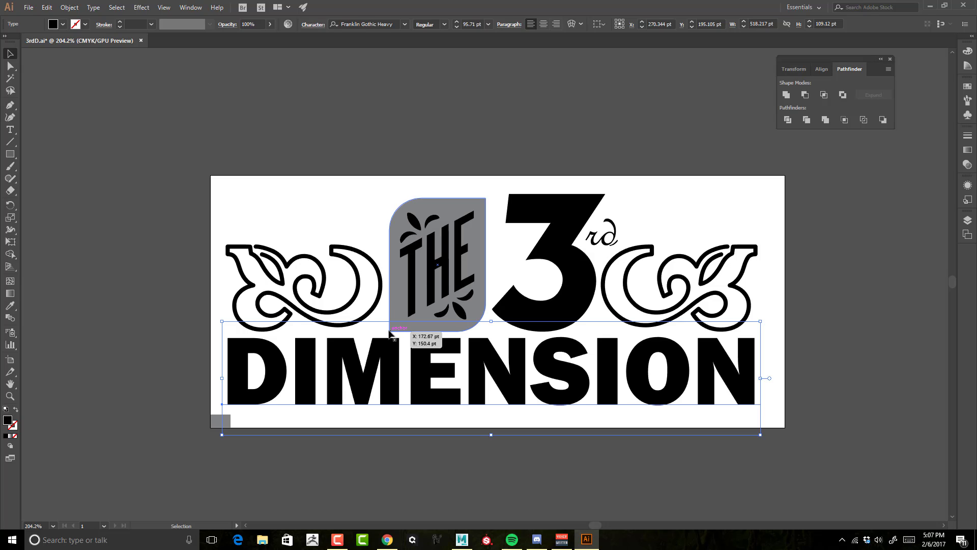
pyautogui.click(217, 423)
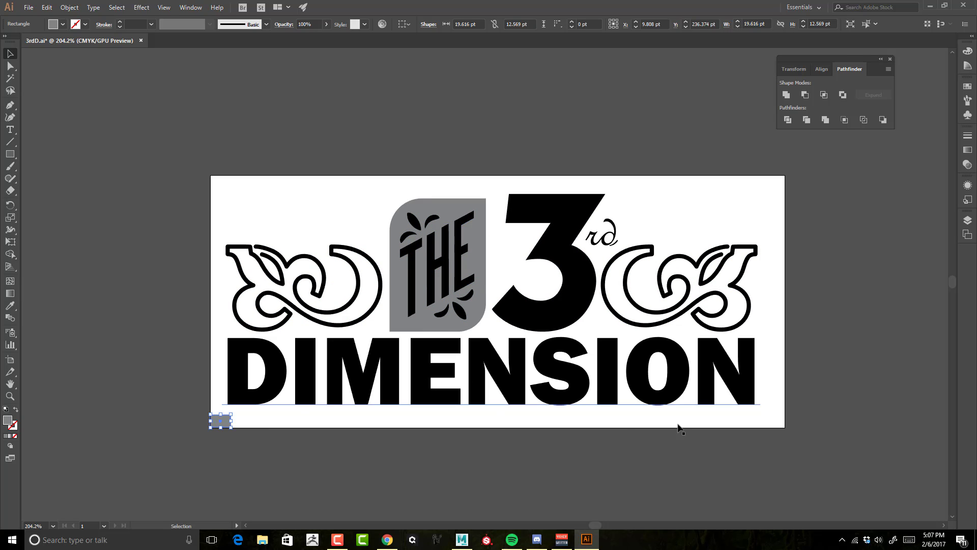
pyautogui.click(149, 250)
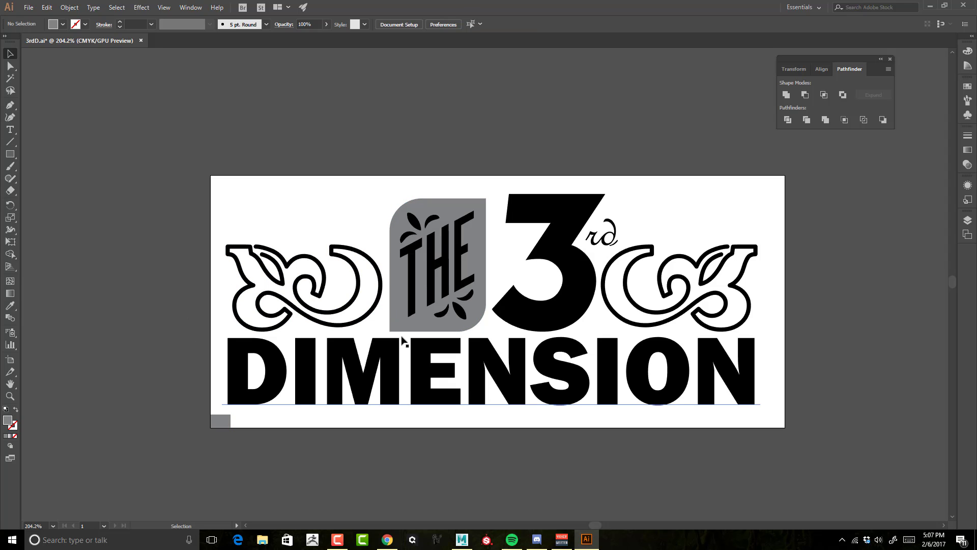
# Step: Copy both scroll ornaments together with the small grey rectangle in the artboard corner, and switch to Maya
pyautogui.click(356, 318)
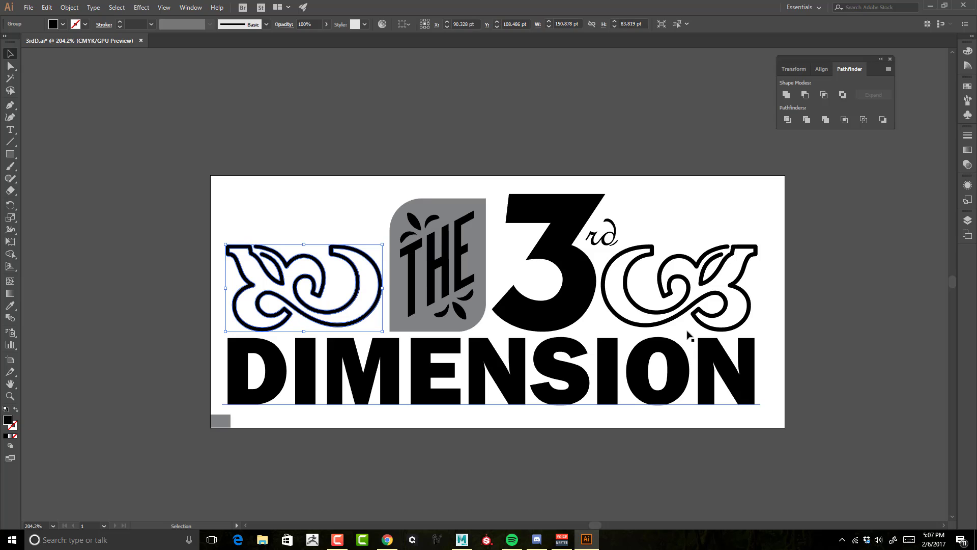
pyautogui.keyDown('shift'); pyautogui.click(676, 319); pyautogui.keyUp('shift')
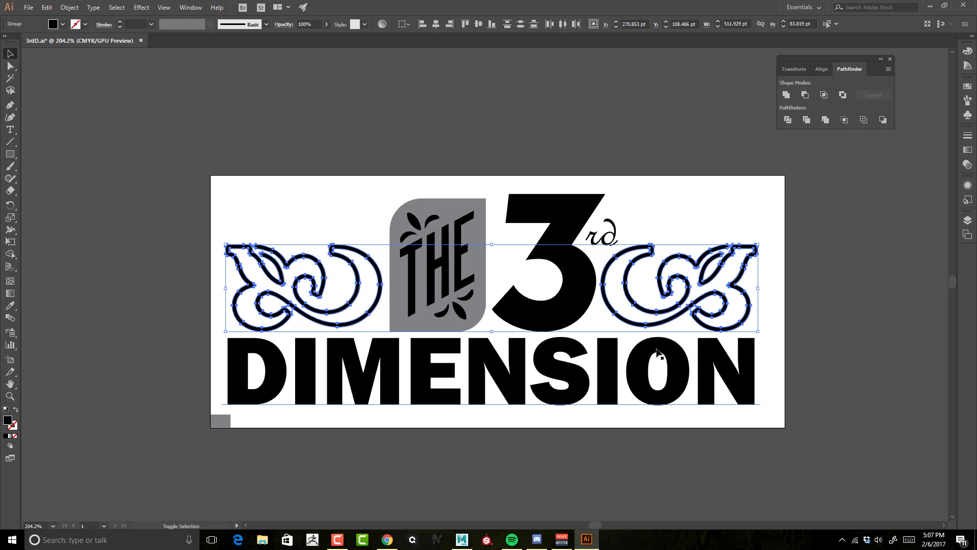
pyautogui.keyDown('shift'); pyautogui.click(229, 422); pyautogui.keyUp('shift')
pyautogui.press('a')
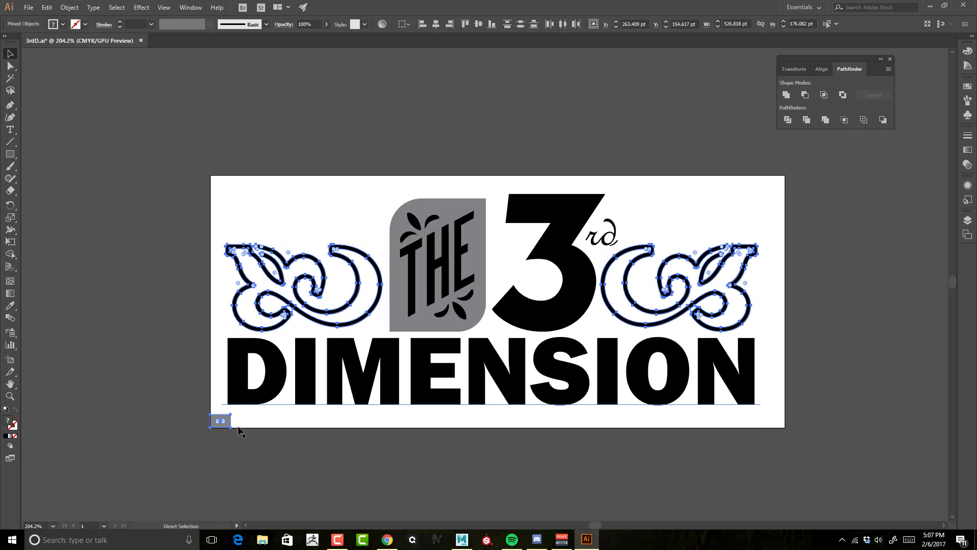
pyautogui.click(239, 427)
pyautogui.click(459, 541)
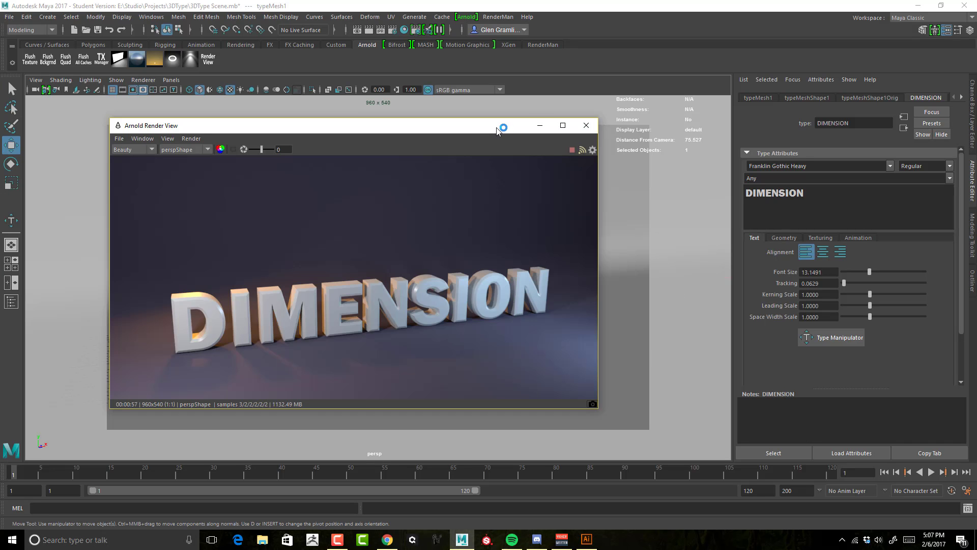
# Step: Close the Arnold render window and create an SVG mesh from the copied ornament artwork
pyautogui.moveTo(499, 125); pyautogui.dragTo(511, 136)
pyautogui.click(599, 136)
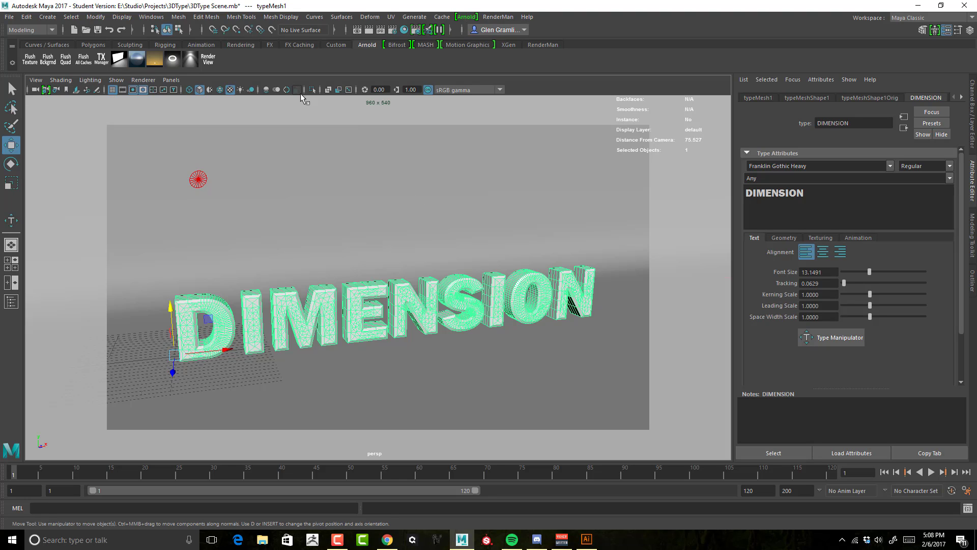
pyautogui.click(93, 45)
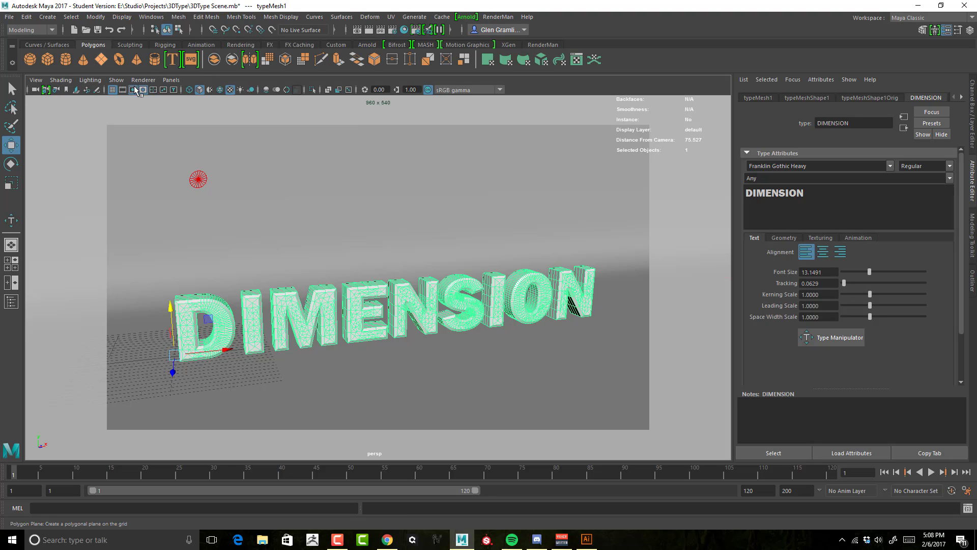
pyautogui.click(191, 61)
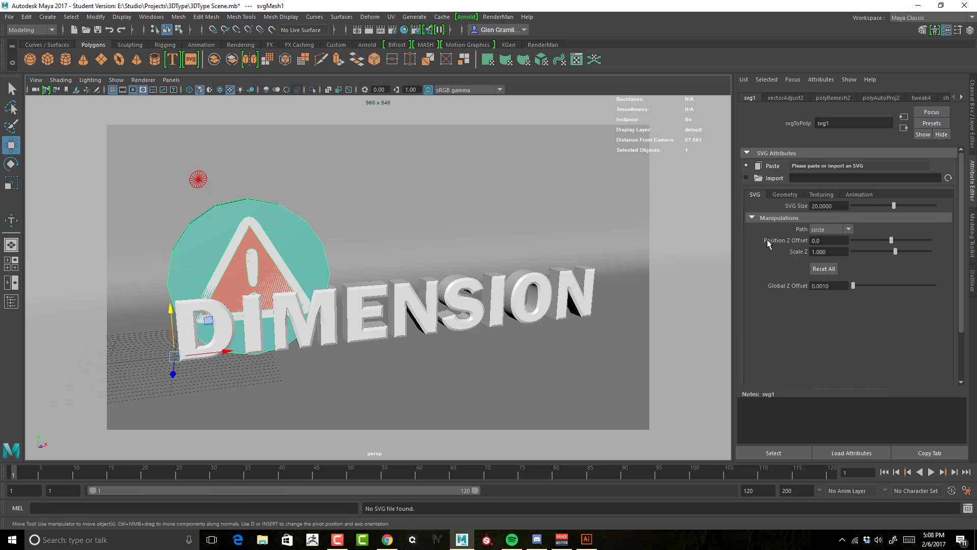
pyautogui.click(770, 169)
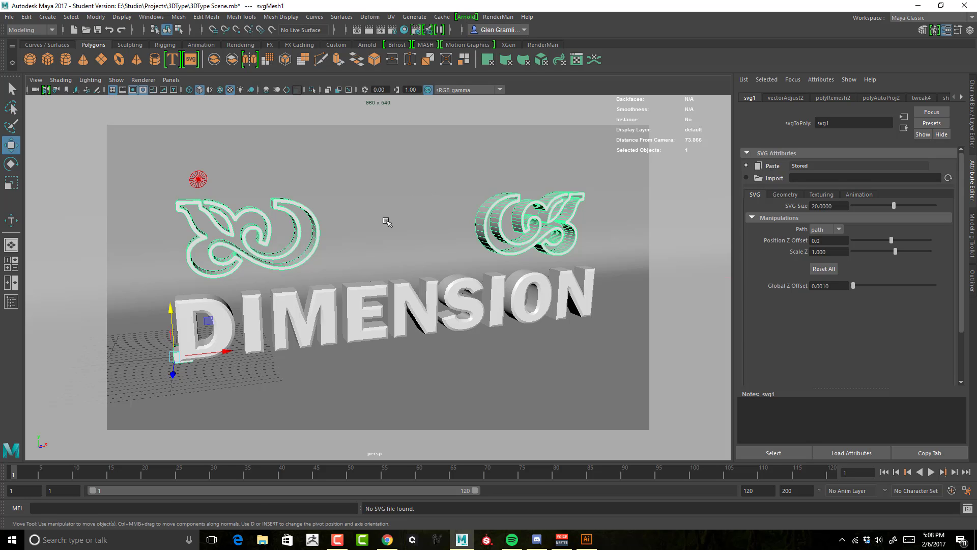
# Step: Examine the extruded ornaments above the DIMENSION text from several angles and look through the SVG settings
pyautogui.keyDown('alt'); pyautogui.moveTo(400, 245); pyautogui.dragTo(380, 270); pyautogui.keyUp('alt')
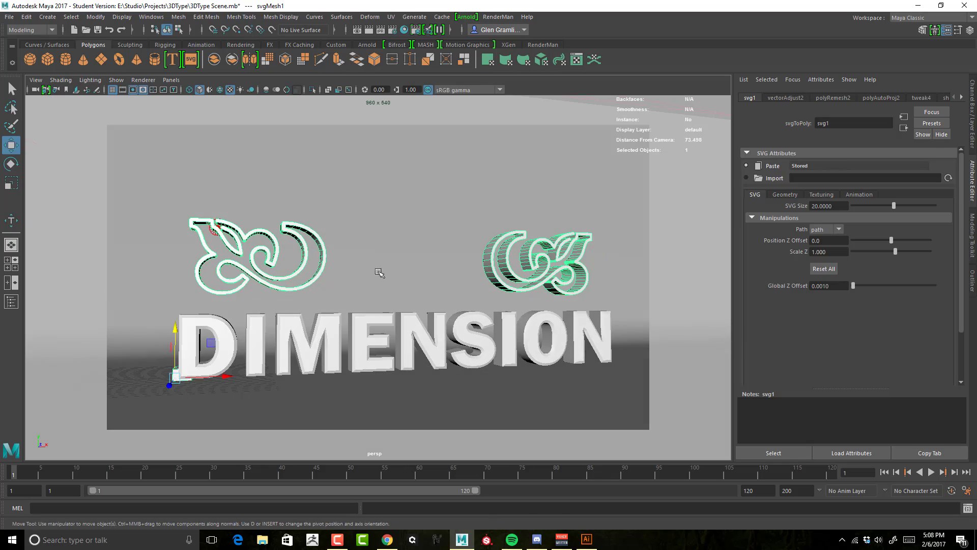
pyautogui.keyDown('alt'); pyautogui.moveTo(405, 207); pyautogui.dragTo(401, 222); pyautogui.keyUp('alt')
pyautogui.keyDown('alt'); pyautogui.moveTo(401, 222); pyautogui.dragTo(443, 228, button='middle'); pyautogui.keyUp('alt')
pyautogui.keyDown('alt'); pyautogui.moveTo(443, 228); pyautogui.dragTo(486, 238, button='right'); pyautogui.keyUp('alt')
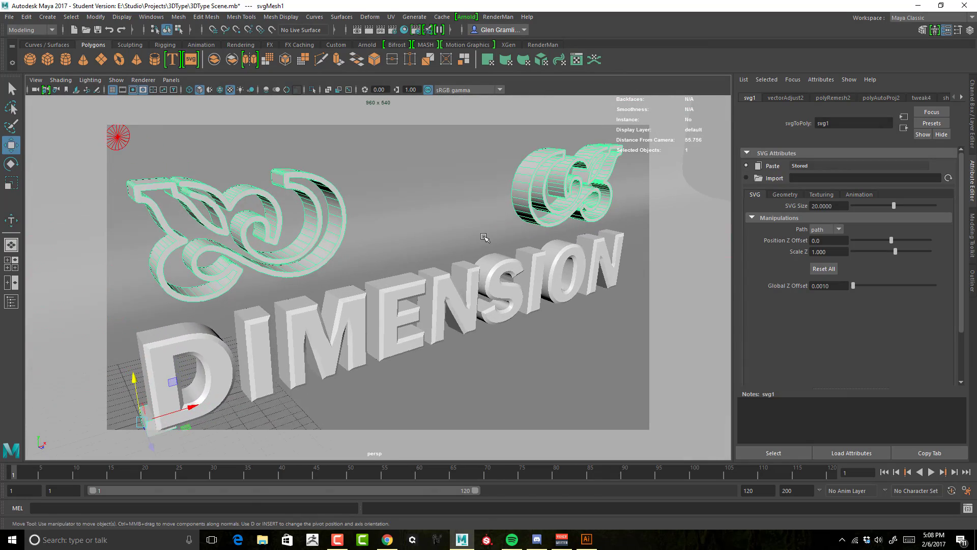
pyautogui.keyDown('alt'); pyautogui.moveTo(503, 234); pyautogui.dragTo(593, 258, button='middle'); pyautogui.keyUp('alt')
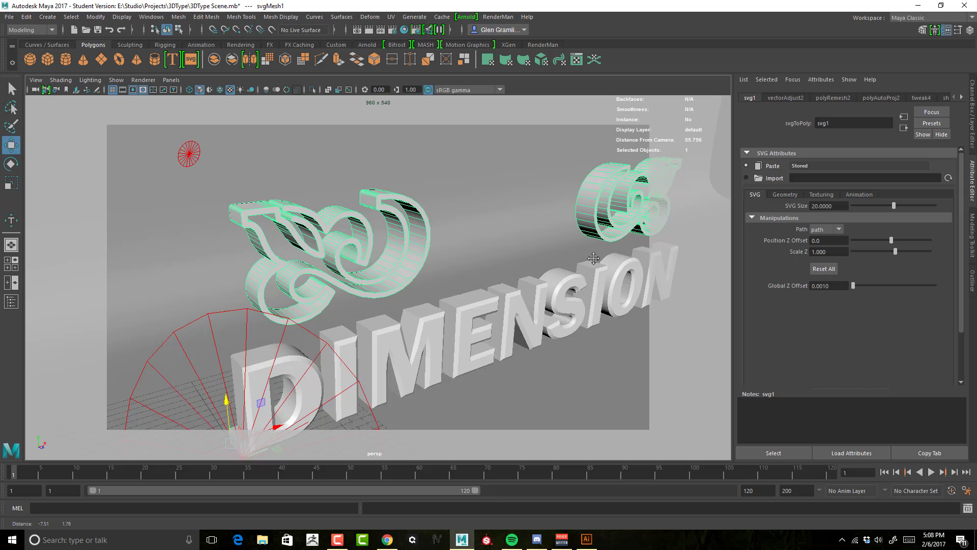
pyautogui.keyDown('alt'); pyautogui.moveTo(516, 245); pyautogui.dragTo(562, 259, button='right'); pyautogui.keyUp('alt')
pyautogui.keyDown('alt'); pyautogui.moveTo(539, 254); pyautogui.dragTo(581, 252); pyautogui.keyUp('alt')
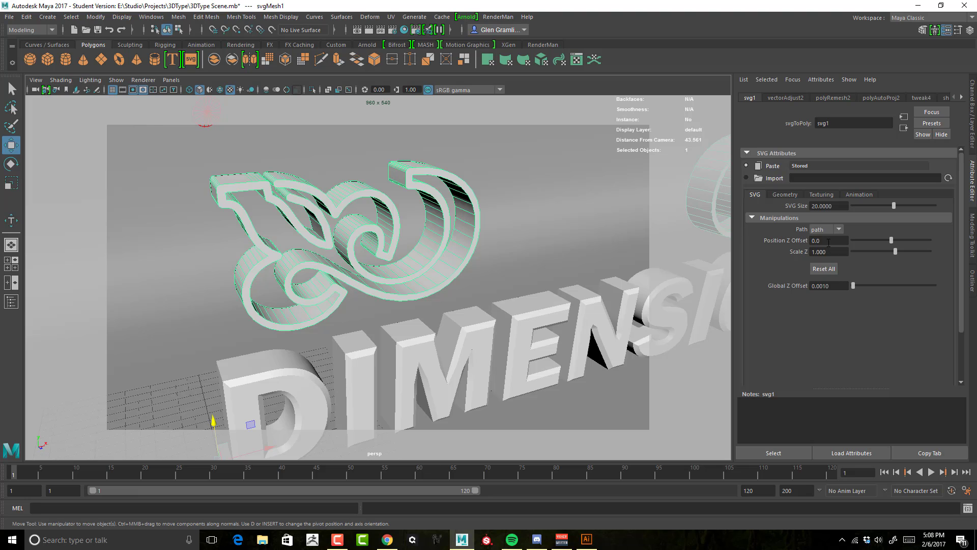
pyautogui.click(785, 195)
pyautogui.click(755, 196)
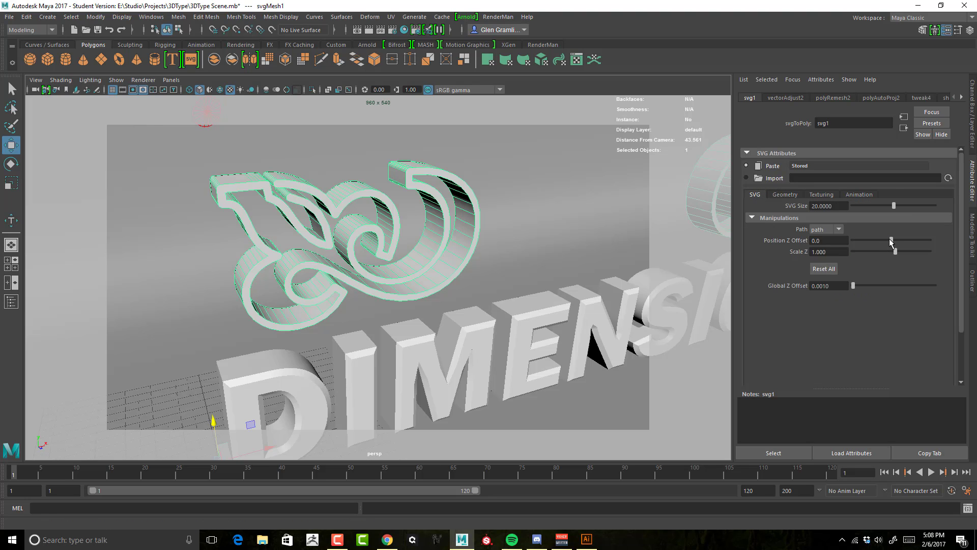
# Step: Try a Position Z Offset of -2.8 on the ornament path and set it back to 0
pyautogui.moveTo(891, 242); pyautogui.dragTo(882, 245)
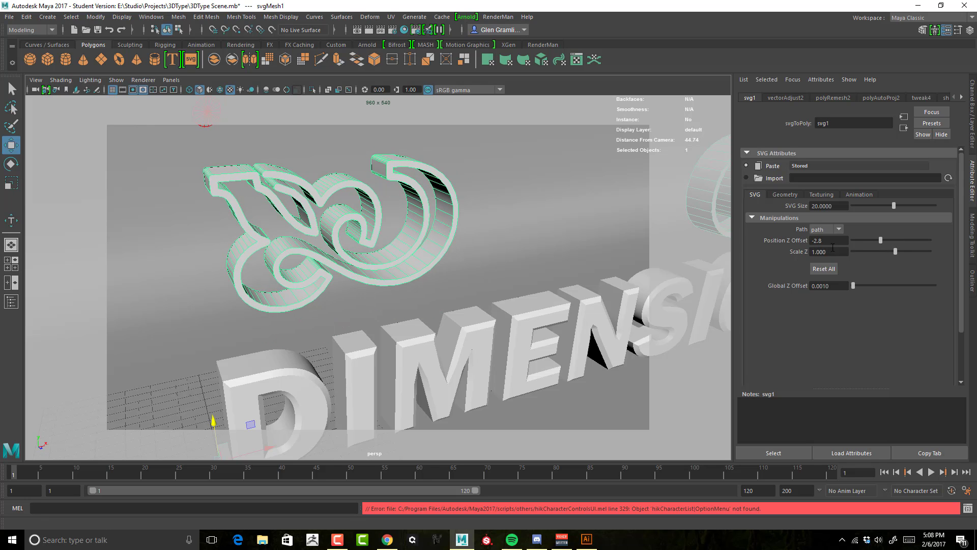
pyautogui.write('0')
pyautogui.press('Return')
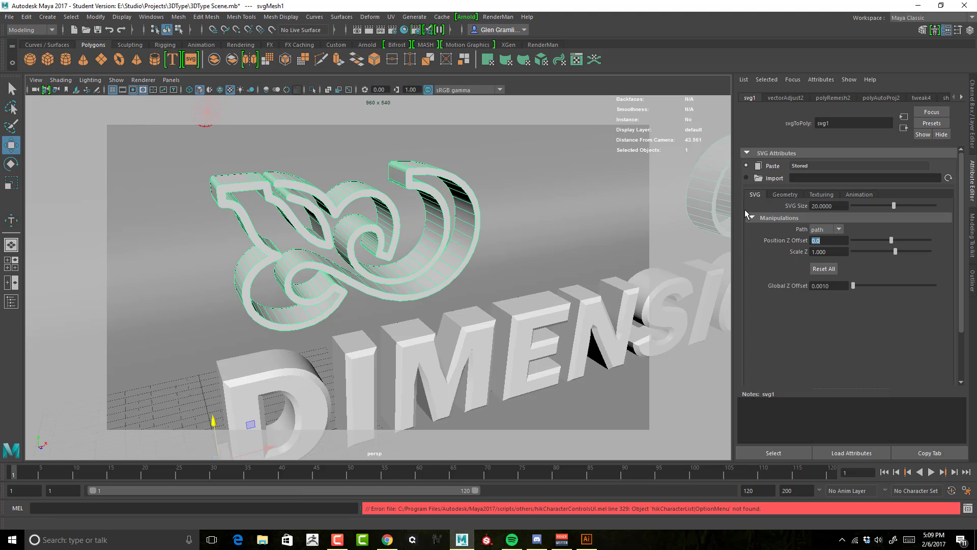
# Step: Set the Curve Resolution of the SVG ornament mesh to 6
pyautogui.keyDown('alt'); pyautogui.moveTo(712, 219); pyautogui.dragTo(567, 244); pyautogui.keyUp('alt')
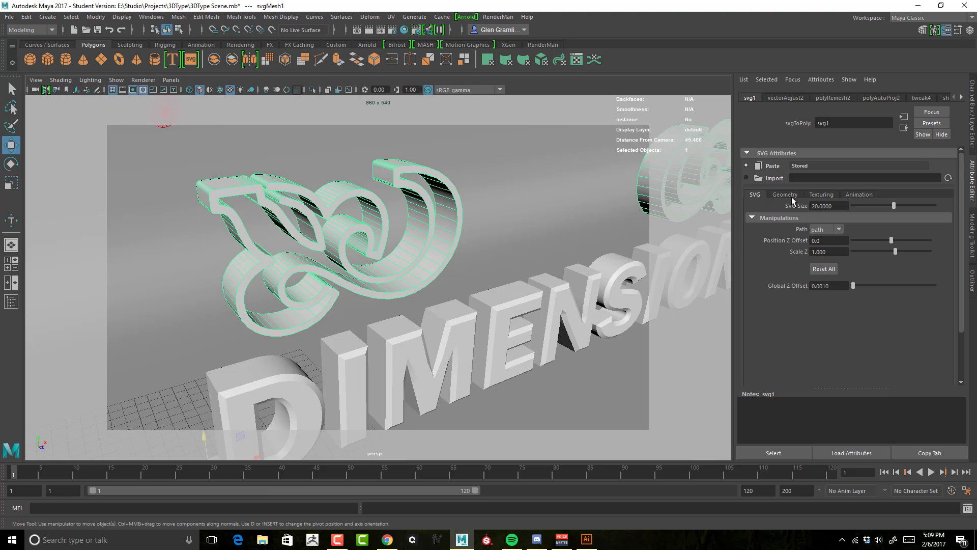
pyautogui.click(784, 195)
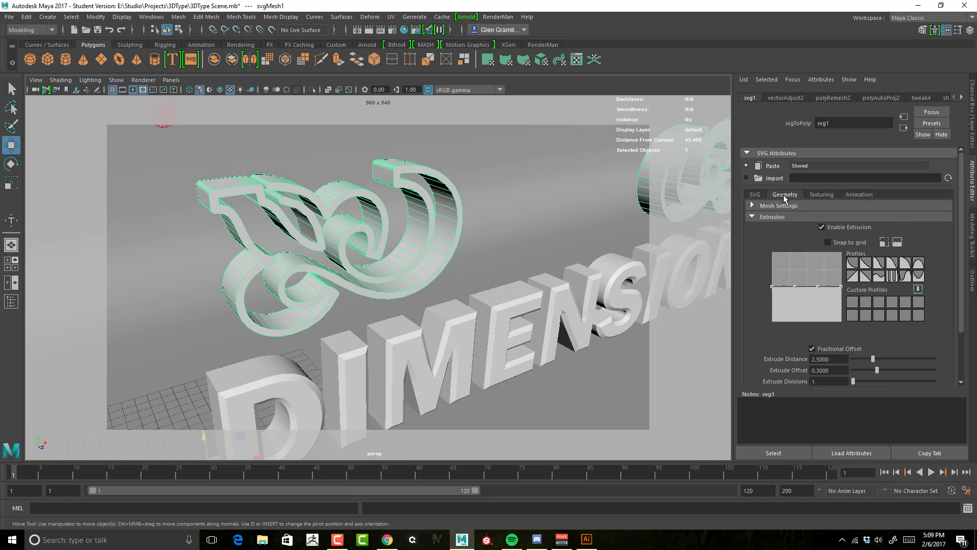
pyautogui.click(753, 217)
pyautogui.click(753, 206)
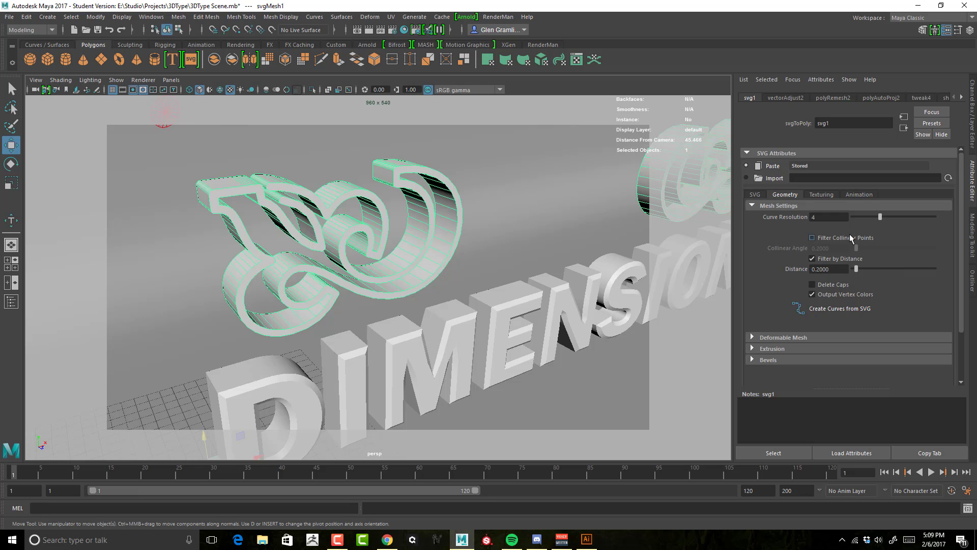
pyautogui.moveTo(880, 218); pyautogui.dragTo(904, 220)
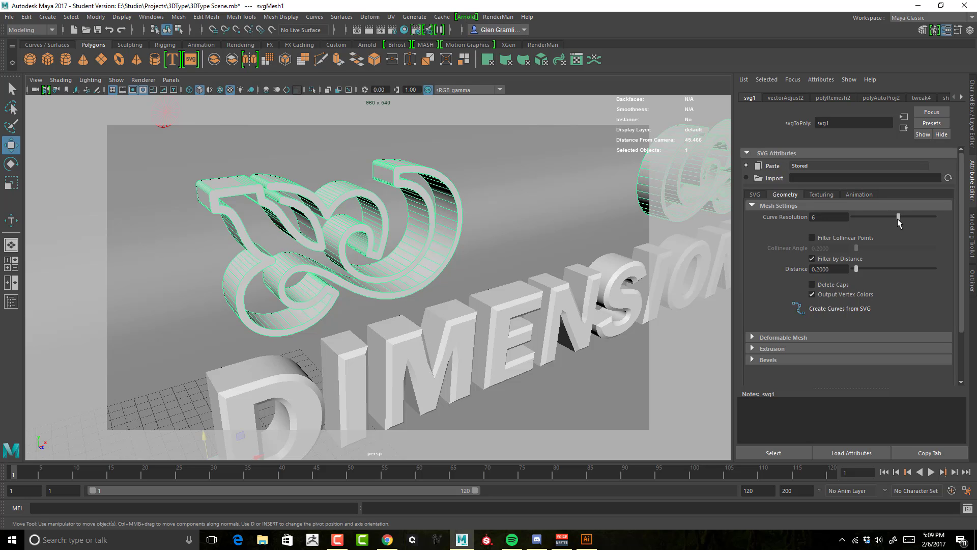
# Step: Render the ornaments in the Arnold Render View, close it, and enable Deformable Mesh on the SVG mesh
pyautogui.click(753, 337)
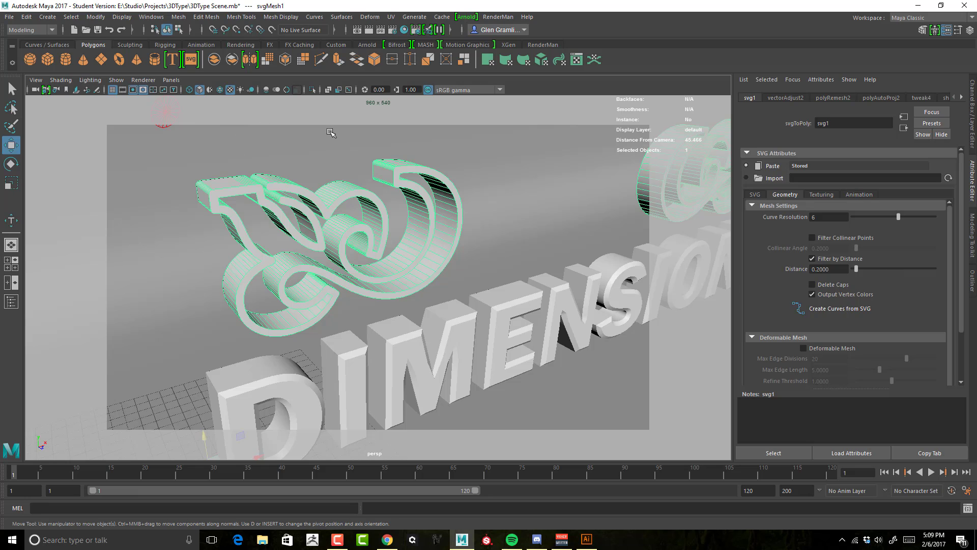
pyautogui.click(364, 46)
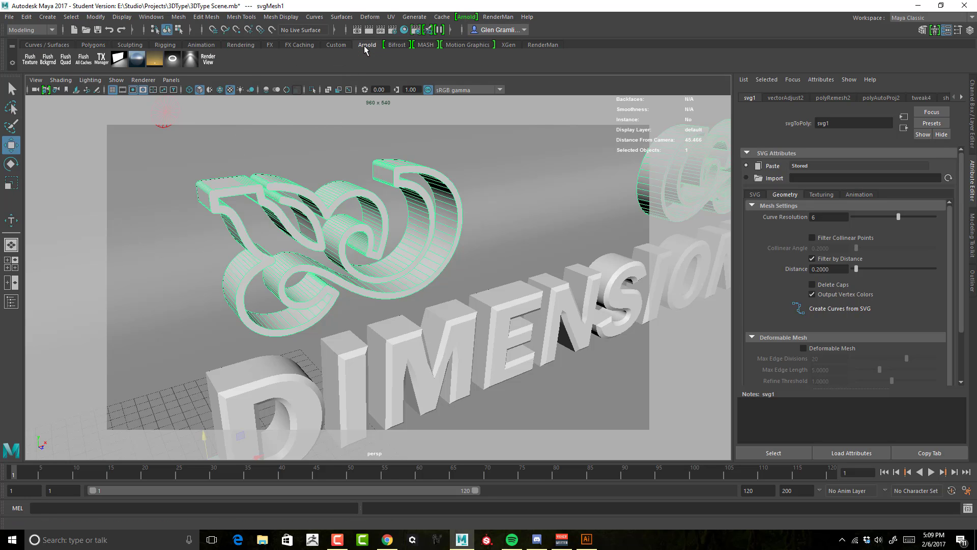
pyautogui.click(207, 59)
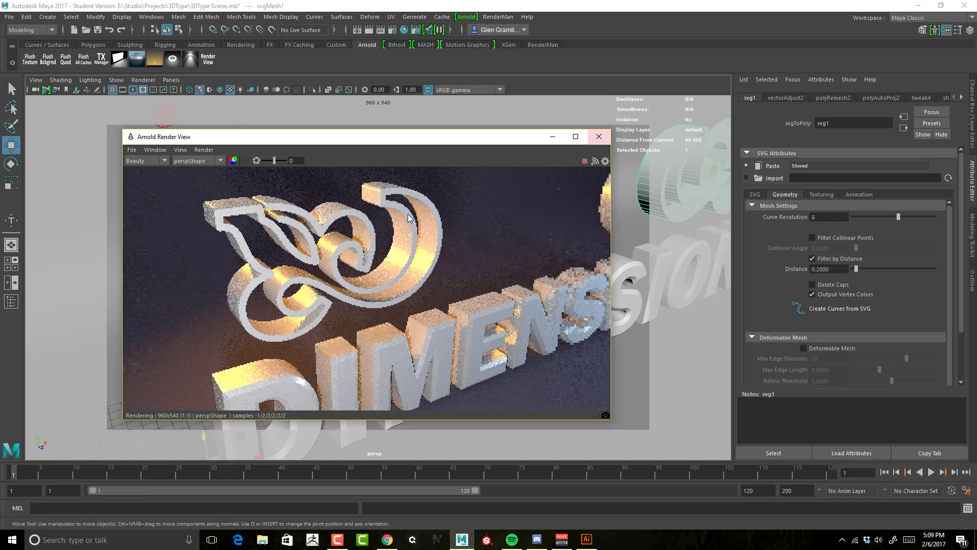
pyautogui.click(599, 137)
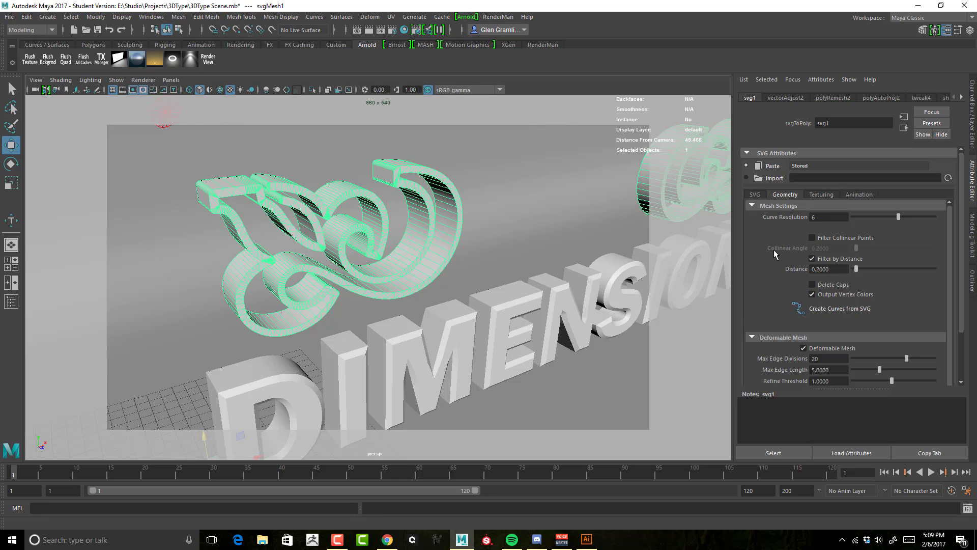
# Step: Shorten the SVG mesh's extrusion to an Extrude Distance of about 0.66 and check the thinner ornaments
pyautogui.scroll(-3, 774, 250)
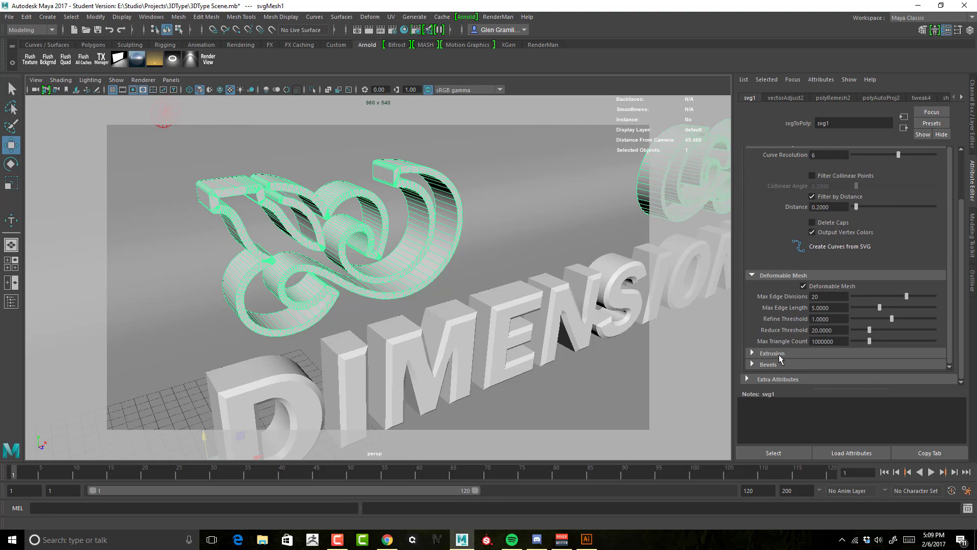
pyautogui.click(772, 352)
pyautogui.scroll(-6, 772, 243)
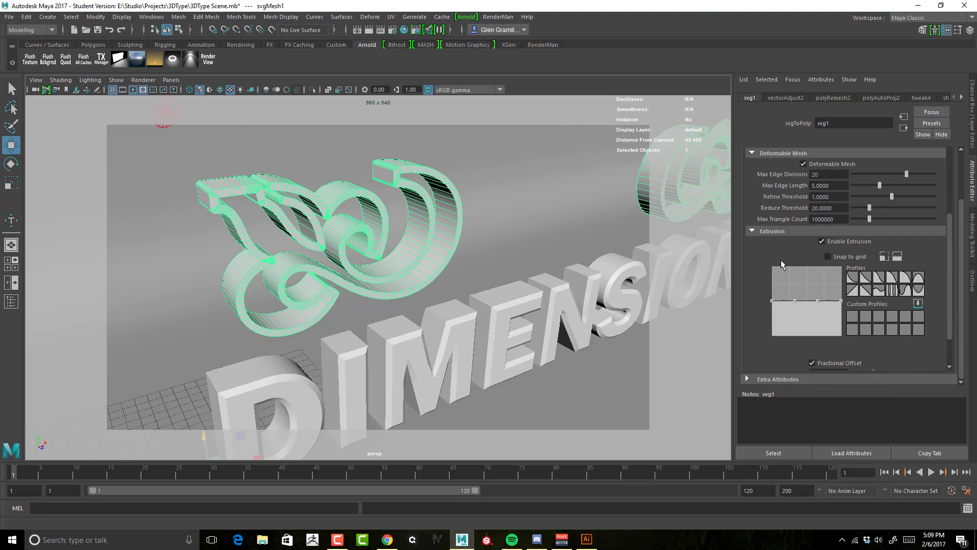
pyautogui.scroll(-2, 821, 261)
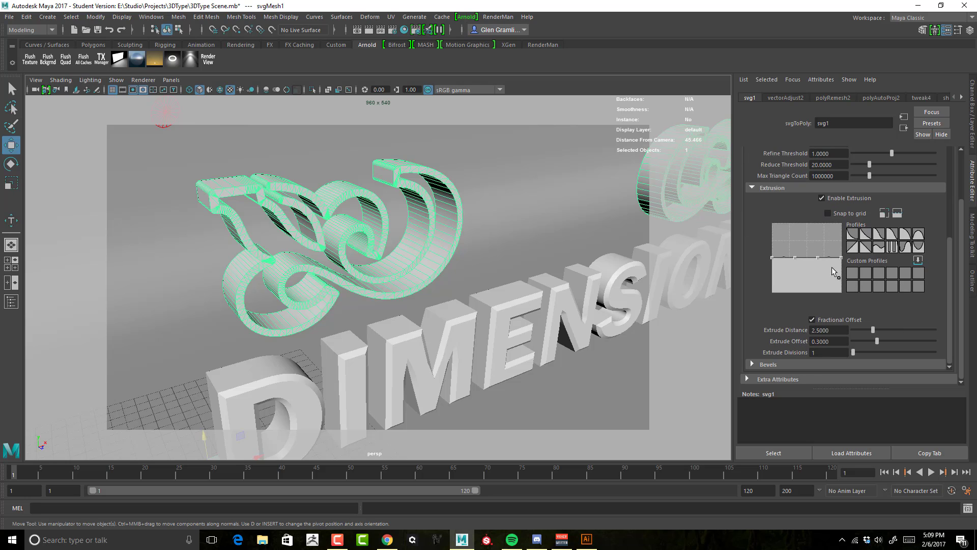
pyautogui.moveTo(873, 334); pyautogui.dragTo(858, 340)
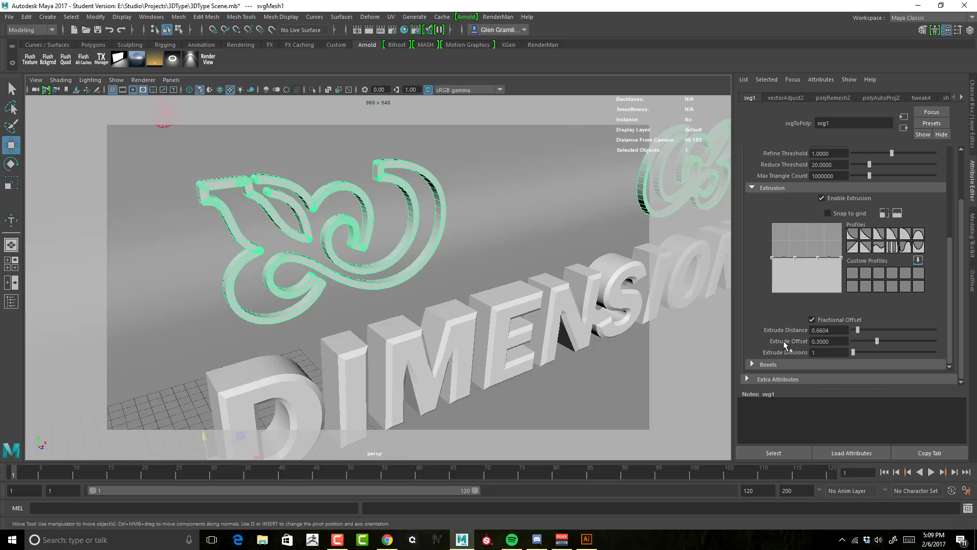
pyautogui.keyDown('alt'); pyautogui.moveTo(427, 269); pyautogui.dragTo(372, 260); pyautogui.keyUp('alt')
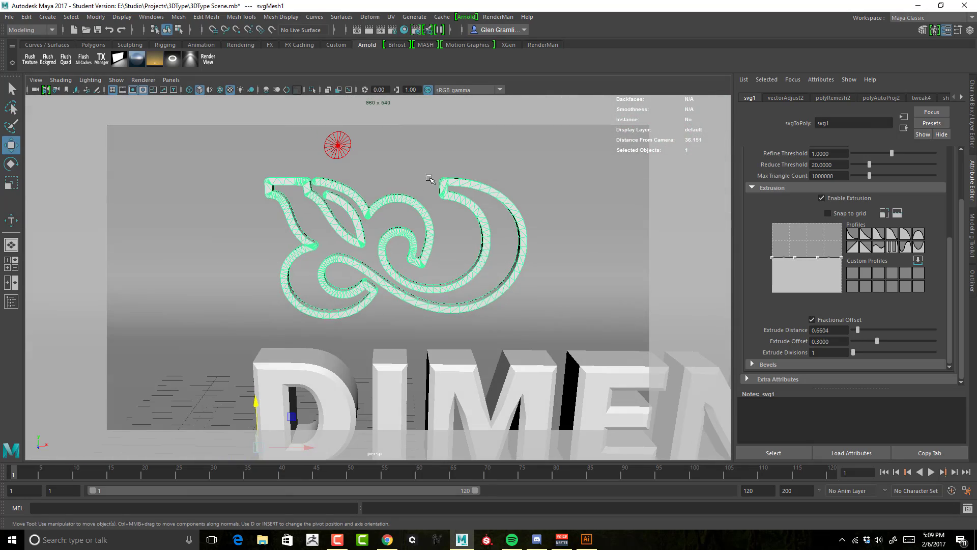
pyautogui.keyDown('alt'); pyautogui.moveTo(502, 260); pyautogui.dragTo(536, 262); pyautogui.keyUp('alt')
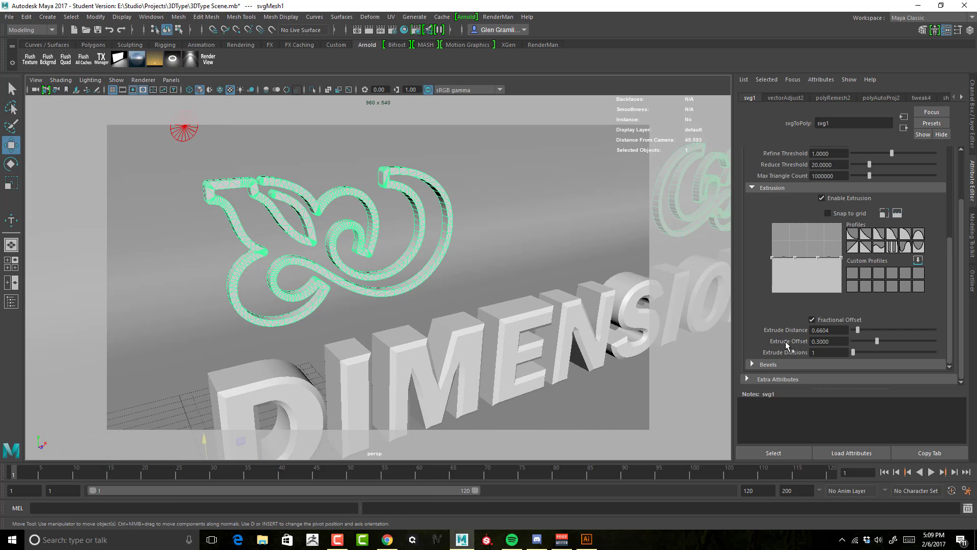
# Step: Switch the SVG mesh's Bevel Style to Inner Bevel and enable its front bevel
pyautogui.click(752, 364)
pyautogui.scroll(-1, 774, 282)
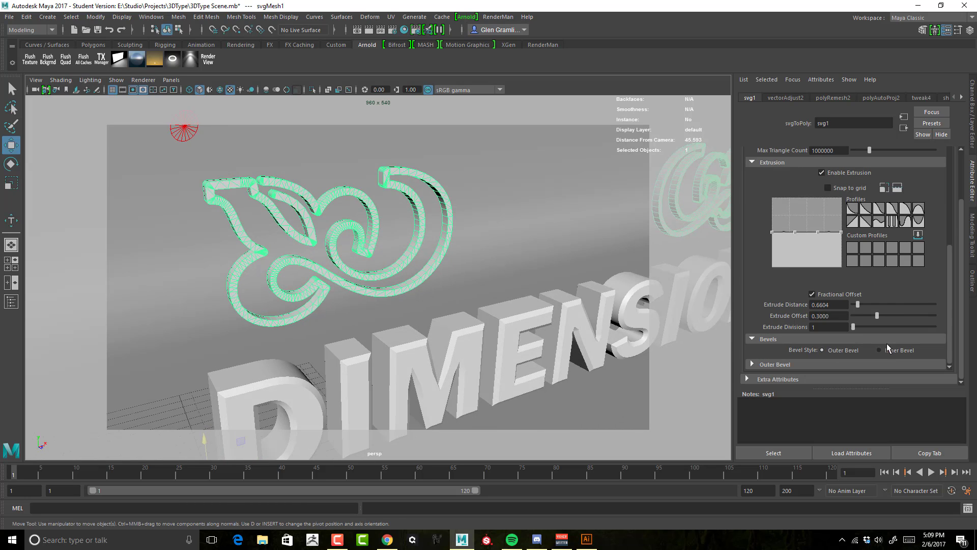
pyautogui.scroll(-1, 764, 251)
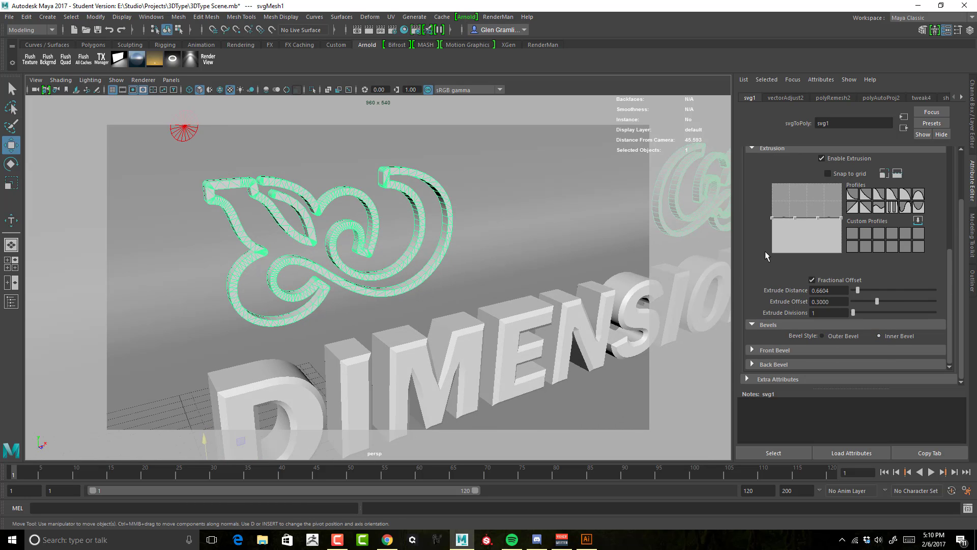
pyautogui.click(756, 349)
pyautogui.scroll(-5, 775, 240)
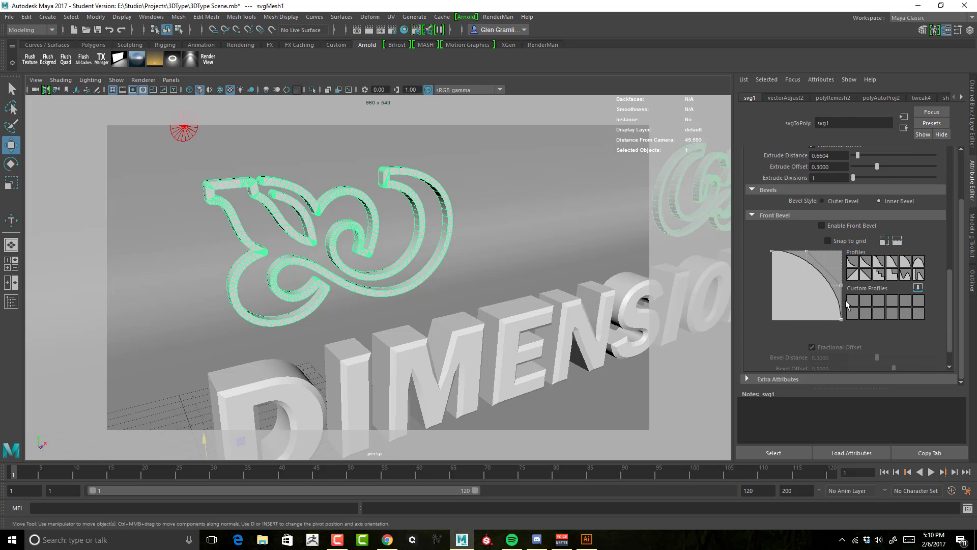
pyautogui.click(822, 225)
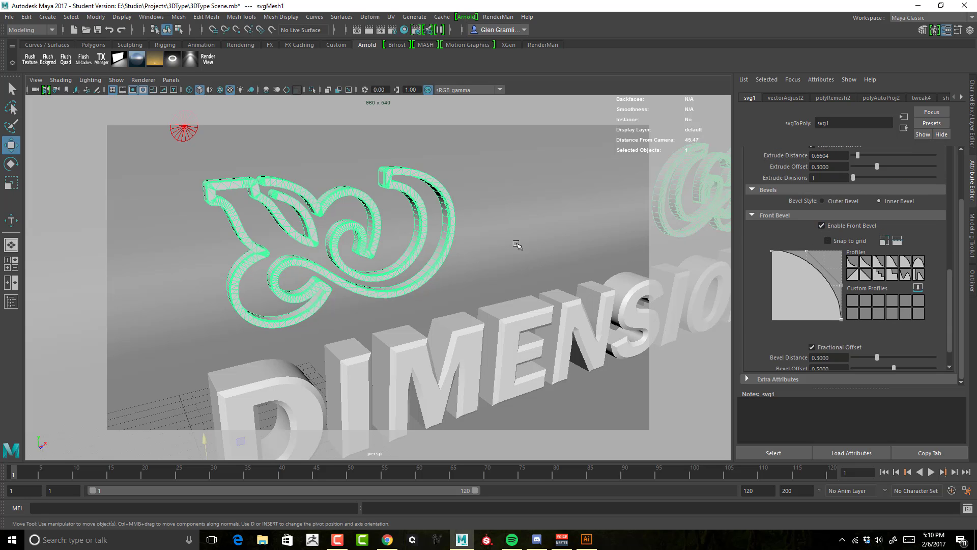
pyautogui.keyDown('alt'); pyautogui.moveTo(517, 244); pyautogui.dragTo(554, 281); pyautogui.keyUp('alt')
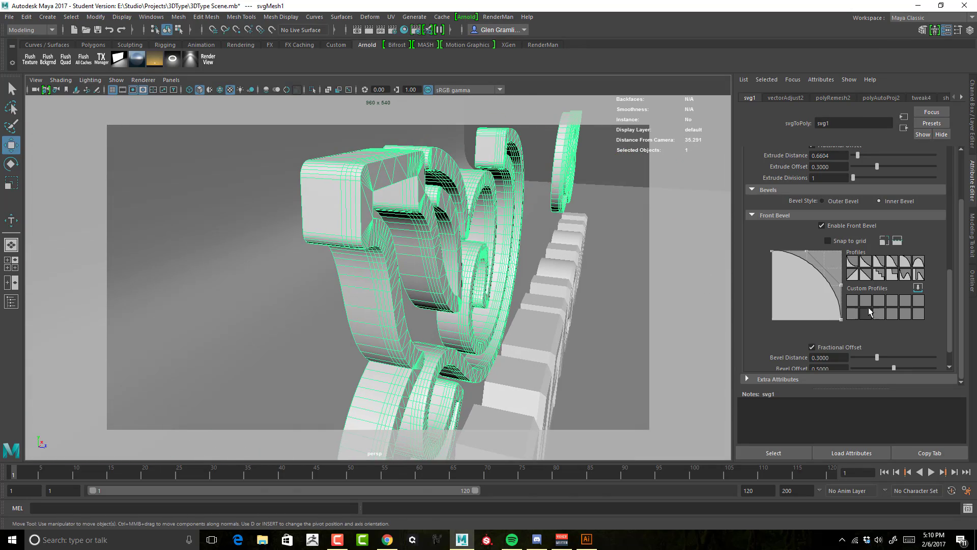
# Step: Turn off the front bevel's Fractional Offset and tune its Bevel Offset to about 0.16 and Bevel Distance to about 0.28
pyautogui.scroll(-2, 886, 325)
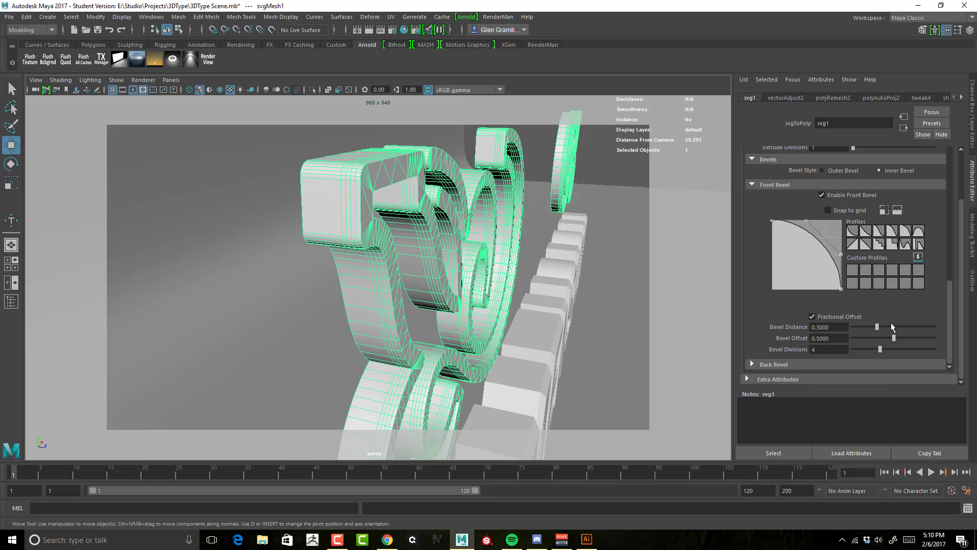
pyautogui.click(834, 314)
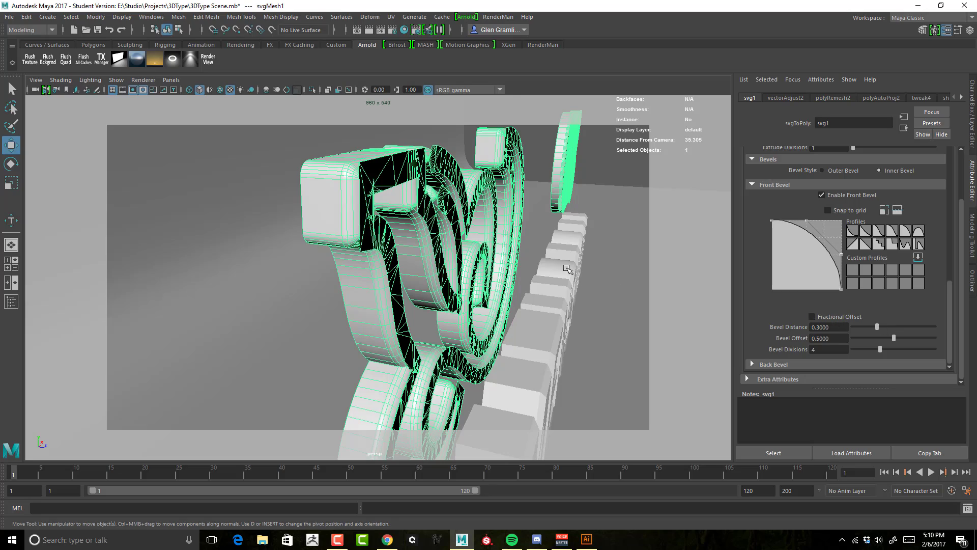
pyautogui.keyDown('alt'); pyautogui.moveTo(568, 269); pyautogui.dragTo(509, 273); pyautogui.keyUp('alt')
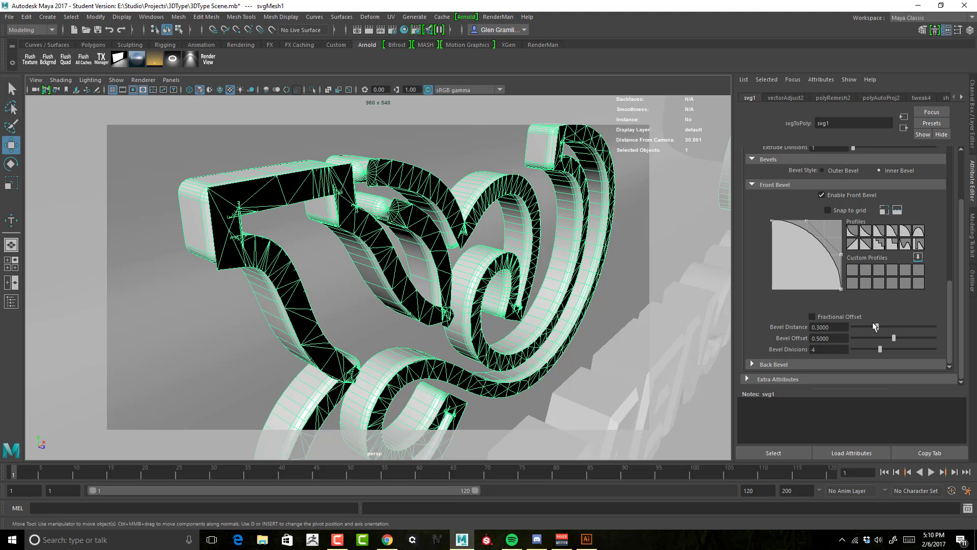
pyautogui.moveTo(894, 338); pyautogui.dragTo(865, 340)
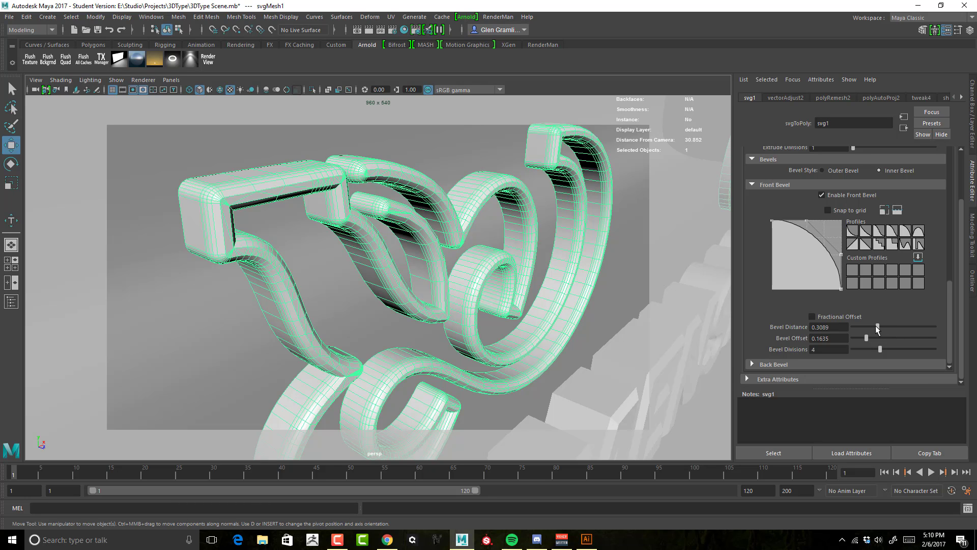
pyautogui.moveTo(877, 326); pyautogui.dragTo(875, 326)
pyautogui.keyDown('alt'); pyautogui.moveTo(550, 326); pyautogui.dragTo(483, 329); pyautogui.keyUp('alt')
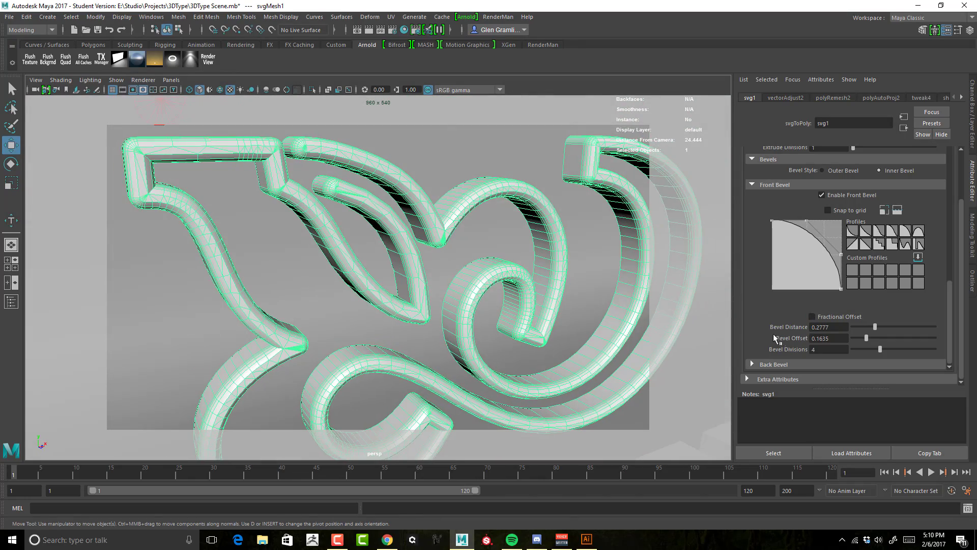
# Step: Set the front bevel's Bevel Distance to 0.3, Bevel Offset to 0.16 and Bevel Divisions to 6
pyautogui.click(769, 364)
pyautogui.scroll(-5, 768, 295)
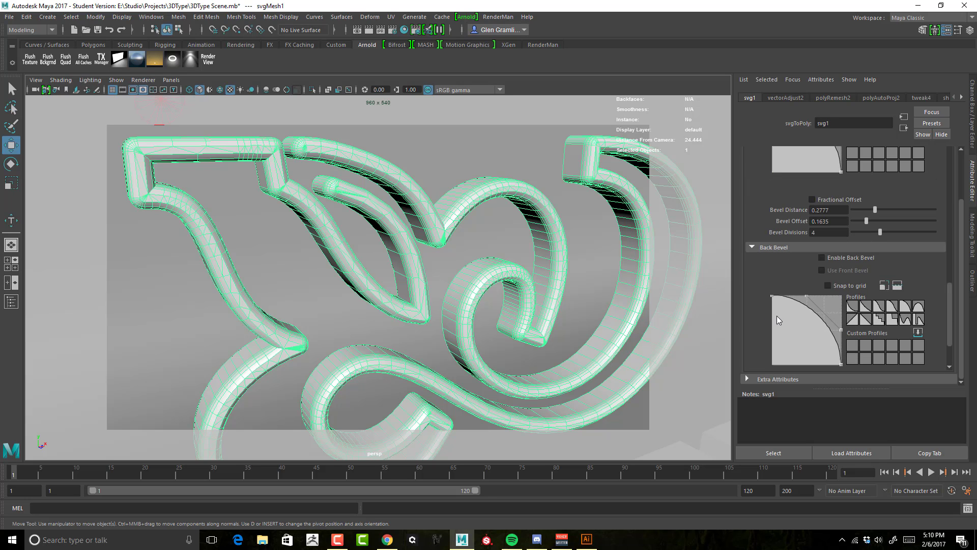
pyautogui.keyDown('alt'); pyautogui.moveTo(397, 239); pyautogui.dragTo(620, 216); pyautogui.keyUp('alt')
pyautogui.moveTo(832, 209); pyautogui.dragTo(762, 210)
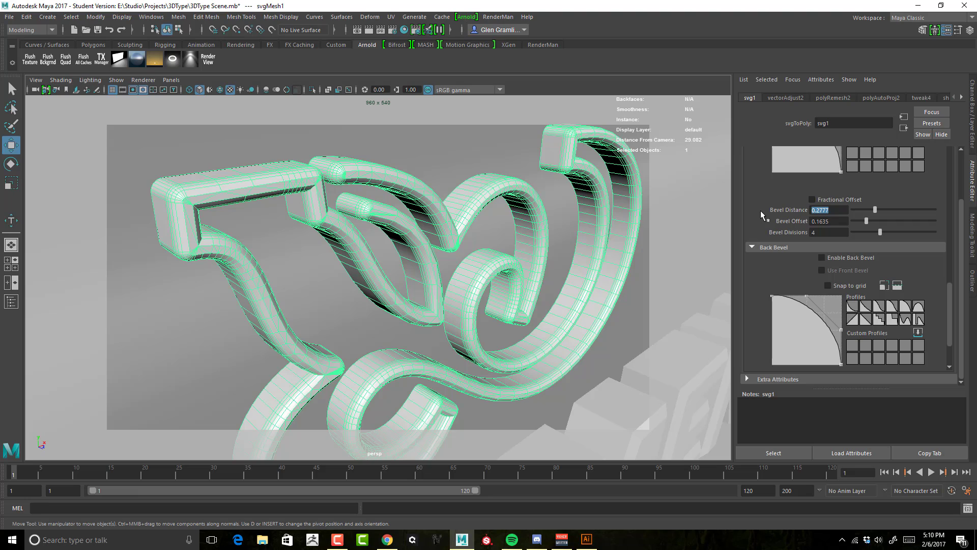
pyautogui.write('0.3')
pyautogui.press('Return')
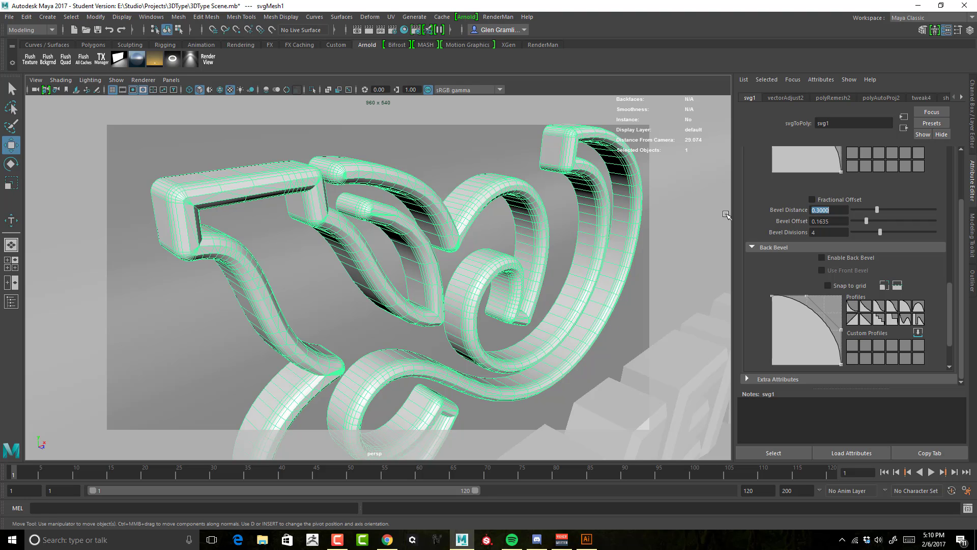
pyautogui.moveTo(828, 221); pyautogui.dragTo(777, 224)
pyautogui.write('.')
pyautogui.press('Return')
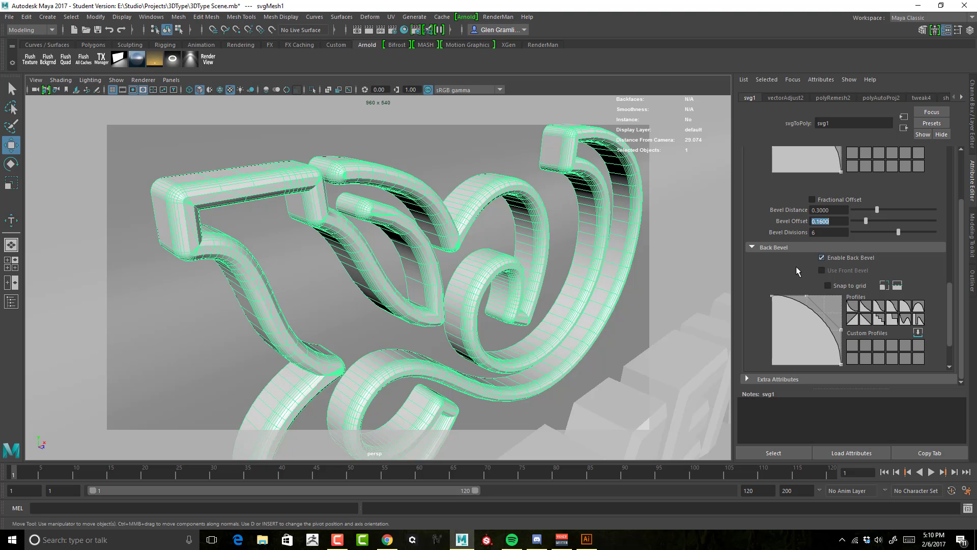
# Step: Enable the SVG mesh's back bevel and turn off its Fractional Offset, comparing with the front bevel's values
pyautogui.keyDown('alt'); pyautogui.moveTo(677, 265); pyautogui.dragTo(569, 264); pyautogui.keyUp('alt')
pyautogui.scroll(-2, 802, 285)
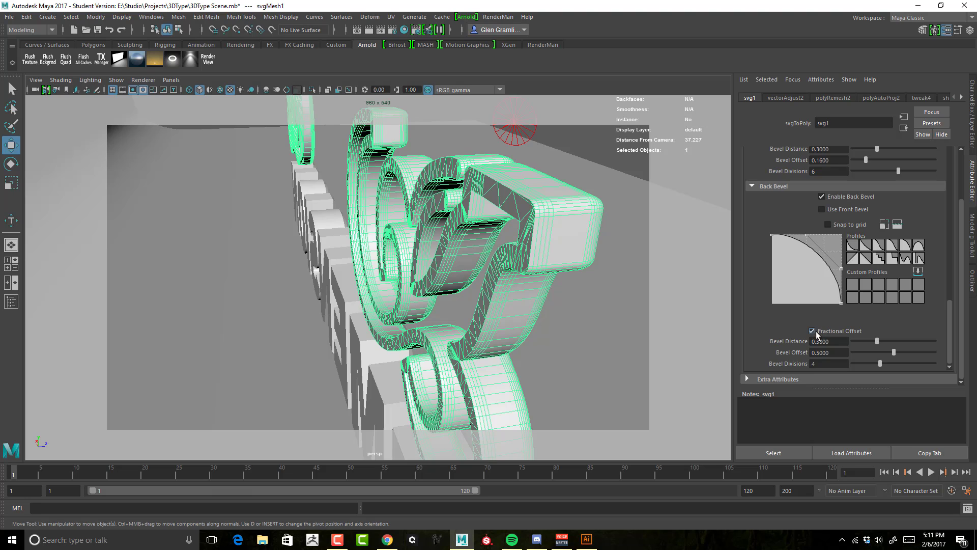
pyautogui.scroll(3, 792, 318)
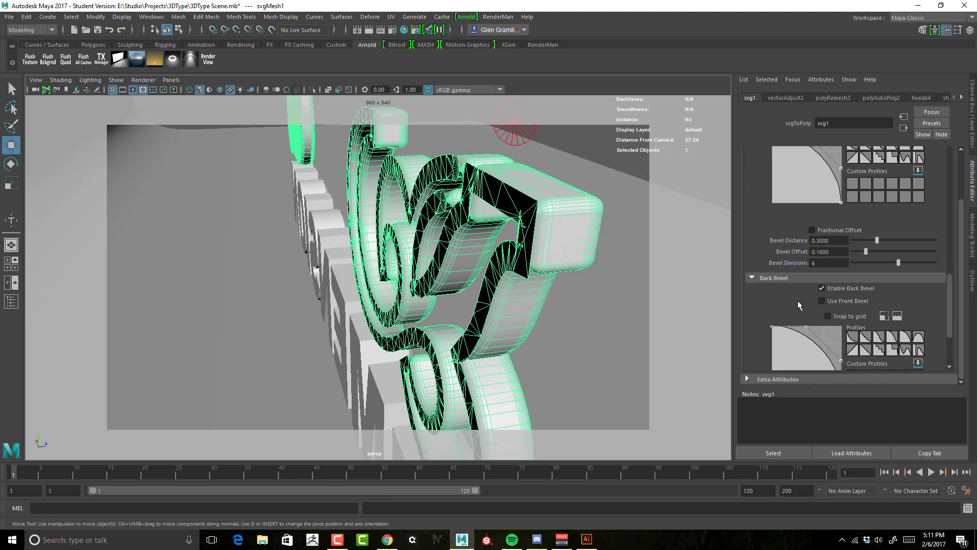
pyautogui.scroll(-3, 804, 303)
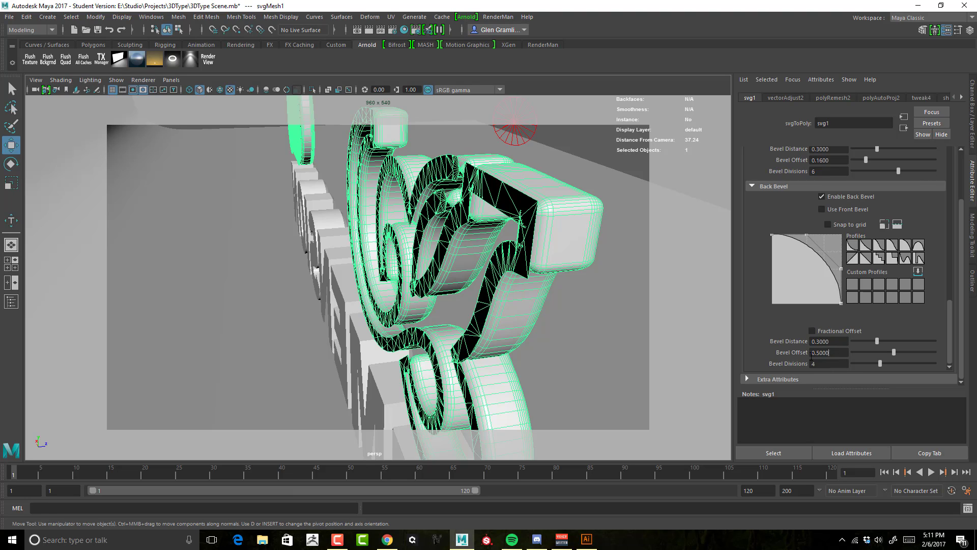
# Step: Set the back bevel's Bevel Offset to 0.16 and Bevel Divisions to 6
pyautogui.write('.16')
pyautogui.press('Return')
pyautogui.doubleClick(826, 364)
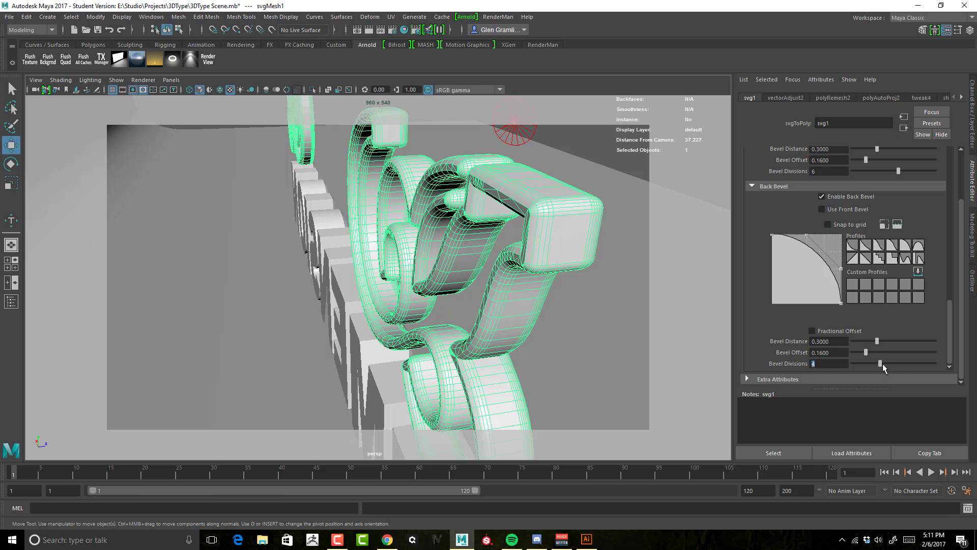
pyautogui.click(921, 361)
pyautogui.click(901, 363)
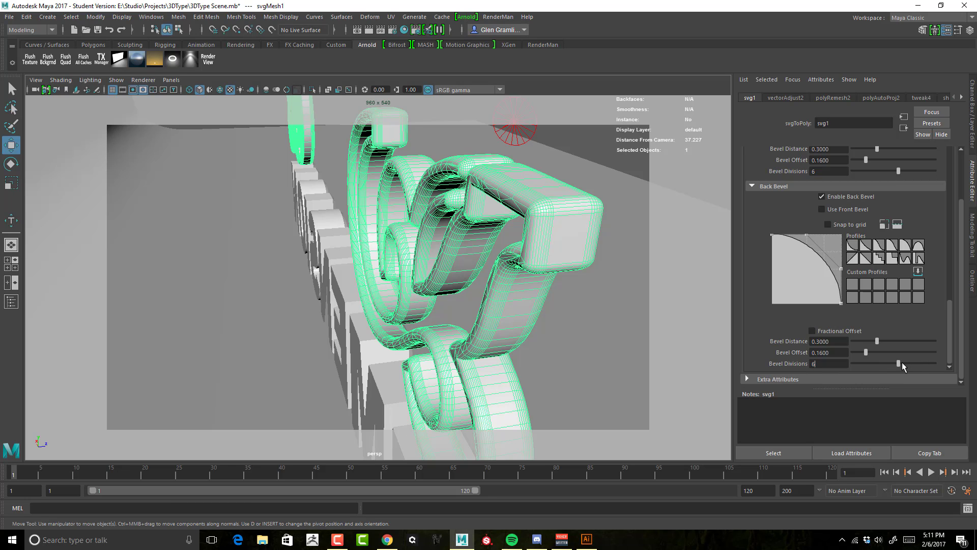
pyautogui.press('Return')
pyautogui.moveTo(581, 306)
pyautogui.keyDown('alt'); pyautogui.mouseDown()
pyautogui.moveTo(528, 280)
pyautogui.moveTo(593, 295)
pyautogui.mouseUp(); pyautogui.keyUp('alt')
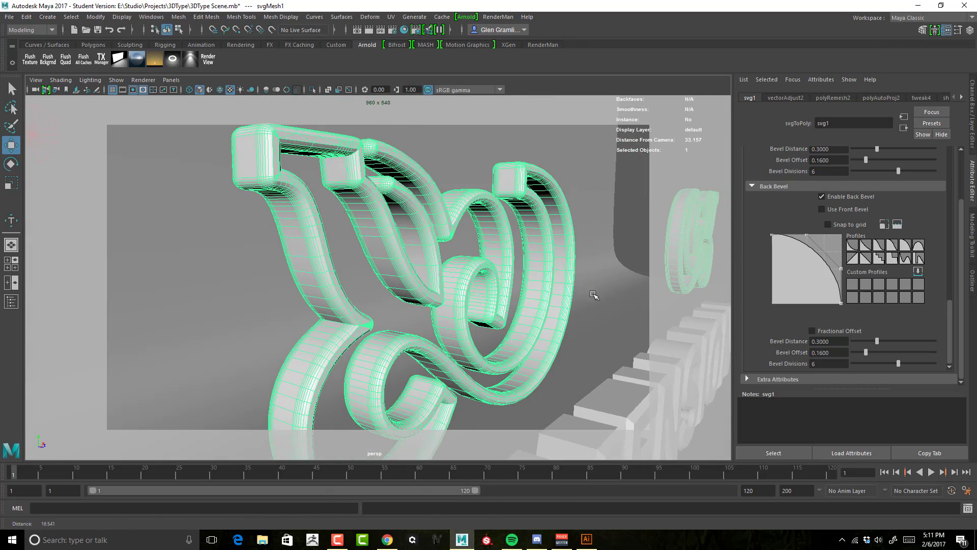
# Step: Adjust the extrusion's Extrude Offset to about 0.31 and reduce its Extrude Distance to 0.1
pyautogui.scroll(5, 776, 286)
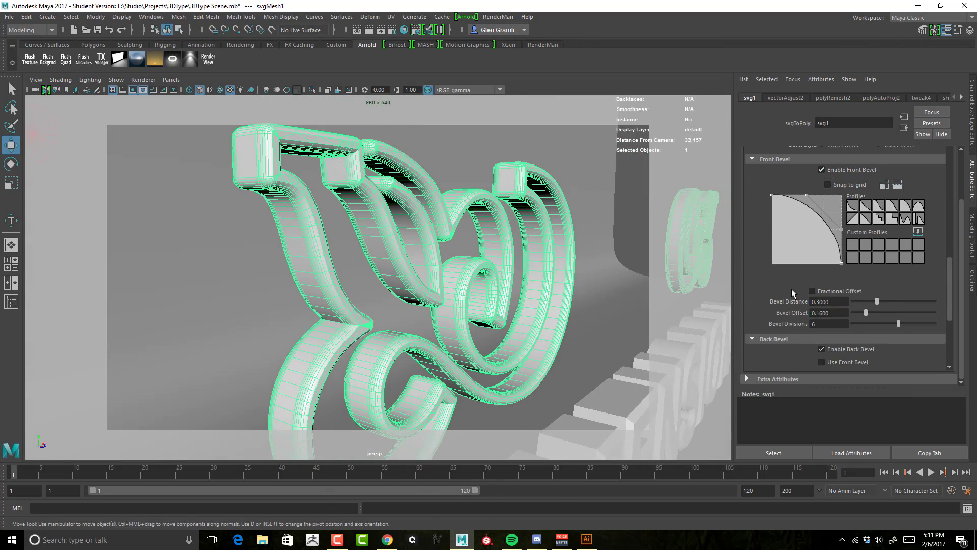
pyautogui.scroll(5, 793, 289)
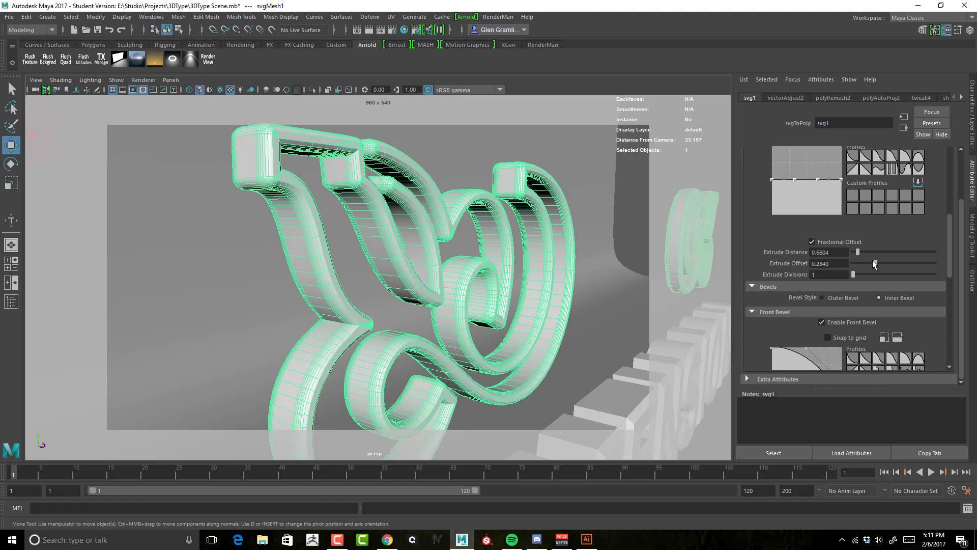
pyautogui.moveTo(866, 260); pyautogui.dragTo(870, 266)
pyautogui.click(877, 262)
pyautogui.moveTo(858, 253); pyautogui.dragTo(849, 254)
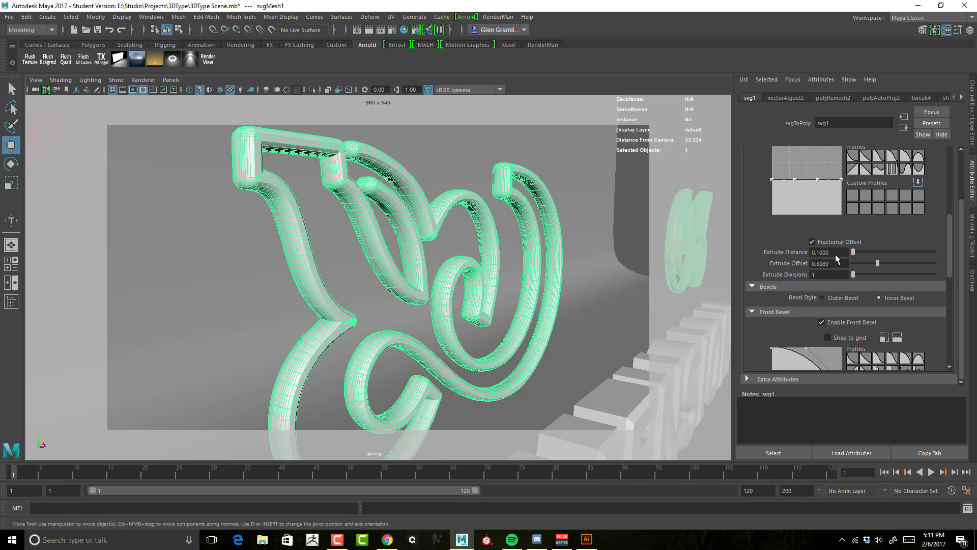
pyautogui.keyDown('alt'); pyautogui.moveTo(553, 272); pyautogui.dragTo(531, 283); pyautogui.keyUp('alt')
# Step: Set the front bevel's Bevel Distance to 0.16 to make the ornaments rounder
pyautogui.scroll(-5, 783, 256)
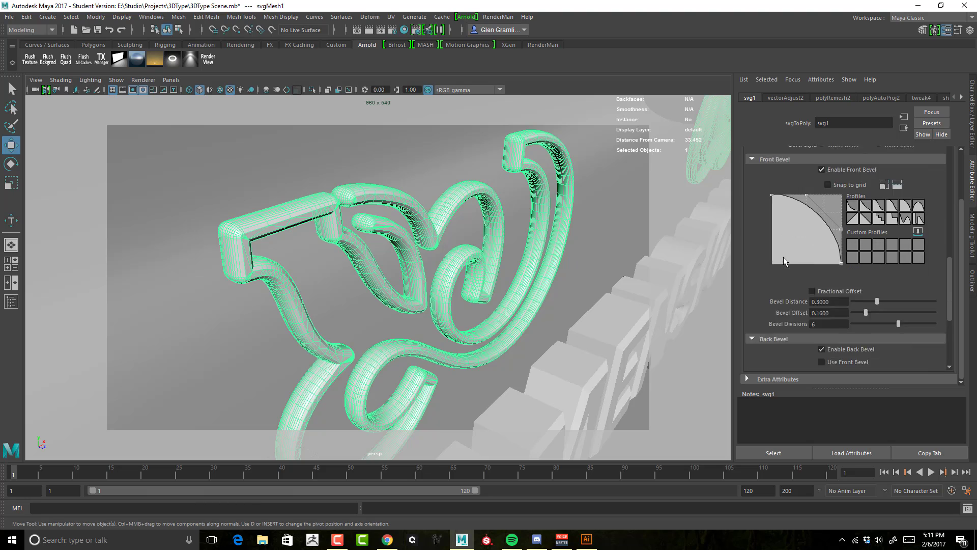
pyautogui.scroll(1, 789, 265)
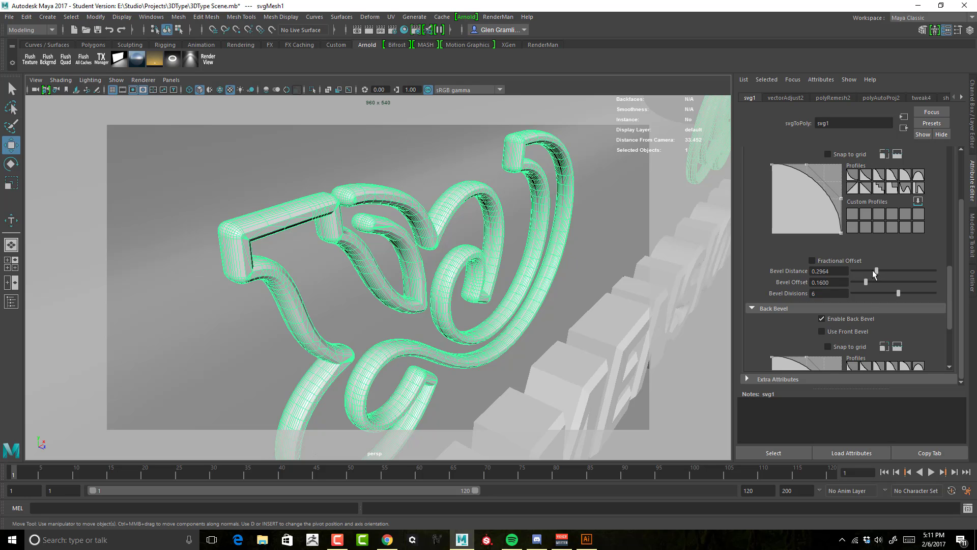
pyautogui.moveTo(873, 271); pyautogui.dragTo(866, 275)
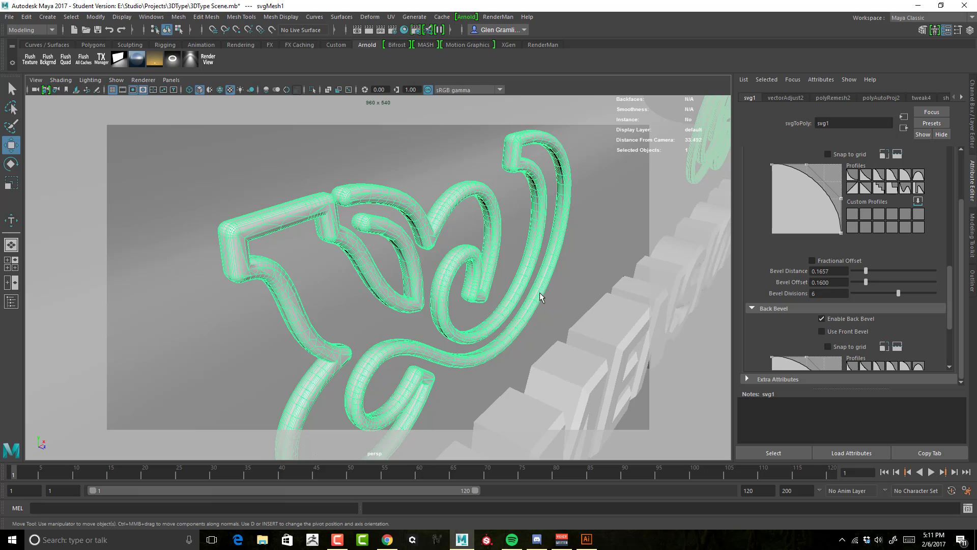
pyautogui.keyDown('alt'); pyautogui.moveTo(585, 294); pyautogui.dragTo(603, 306); pyautogui.keyUp('alt')
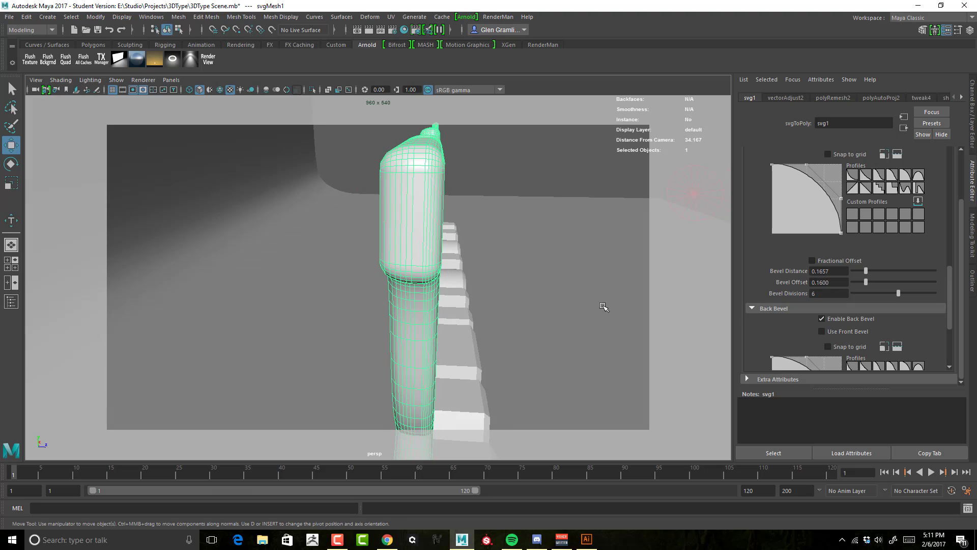
pyautogui.doubleClick(847, 270)
pyautogui.write('0.16')
pyautogui.press('Return')
# Step: Set the back bevel's Bevel Distance to 0.16 to match the front bevel
pyautogui.scroll(-4, 794, 281)
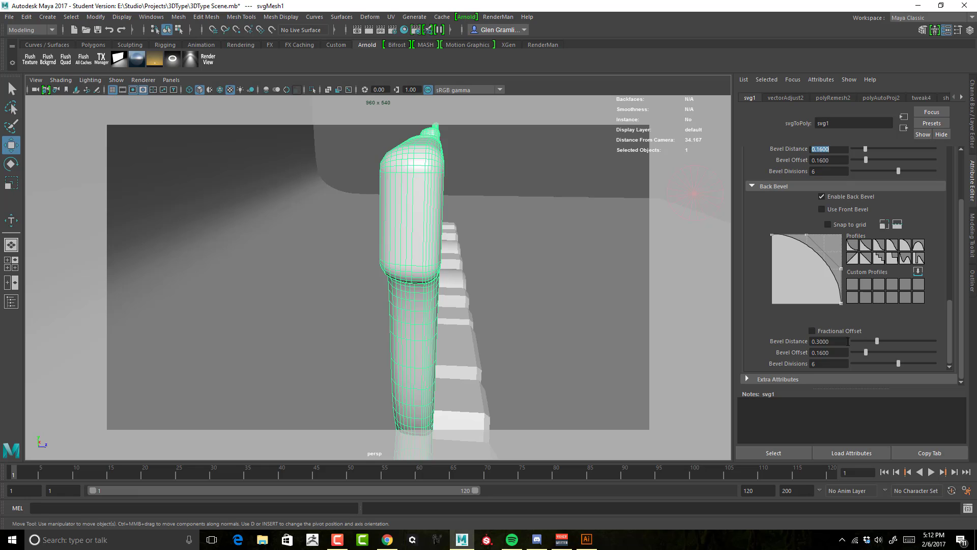
pyautogui.moveTo(848, 342); pyautogui.dragTo(742, 341)
pyautogui.write('0.16')
pyautogui.press('Return')
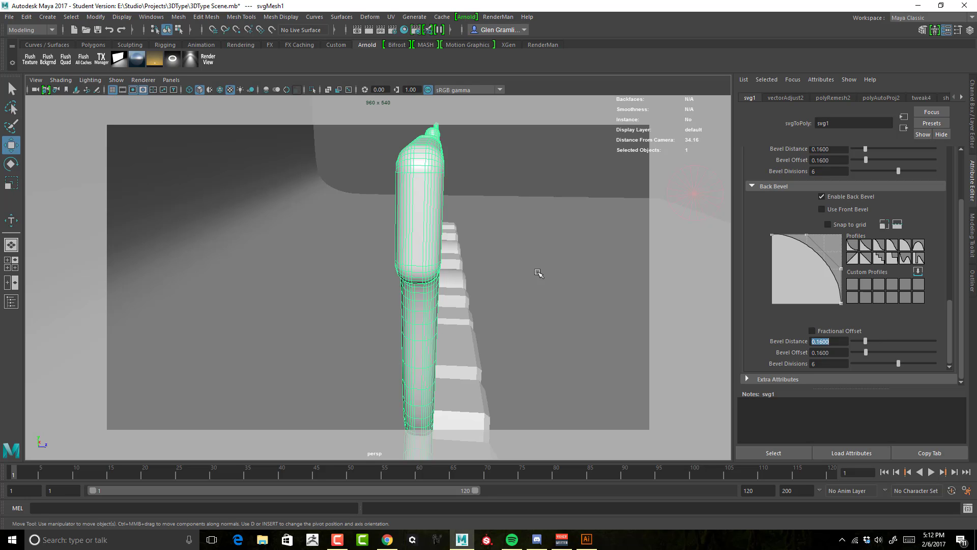
# Step: Set the scroll ornaments' Extrude Distance to 0.05
pyautogui.keyDown('alt'); pyautogui.moveTo(541, 274); pyautogui.dragTo(519, 257); pyautogui.keyUp('alt')
pyautogui.scroll(5, 845, 273)
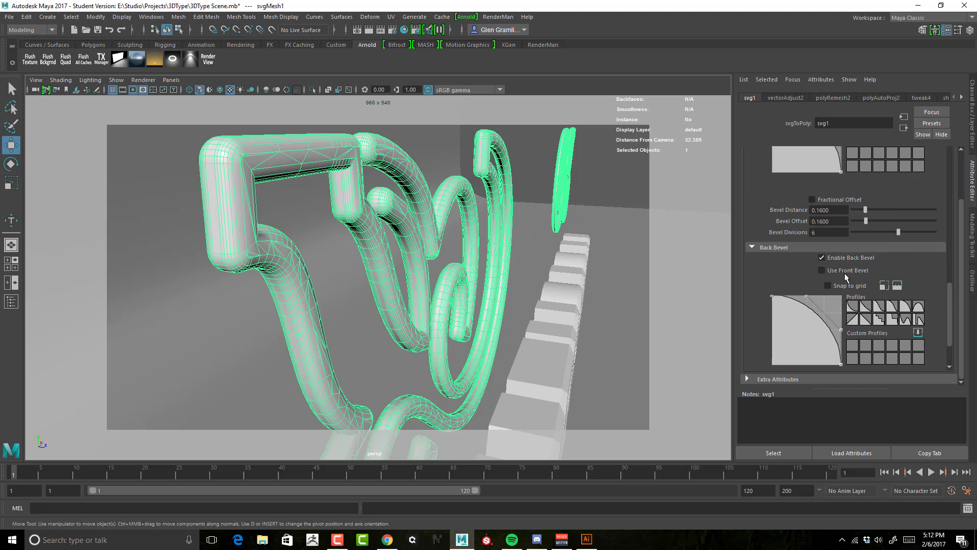
pyautogui.scroll(3, 845, 273)
pyautogui.scroll(2, 844, 272)
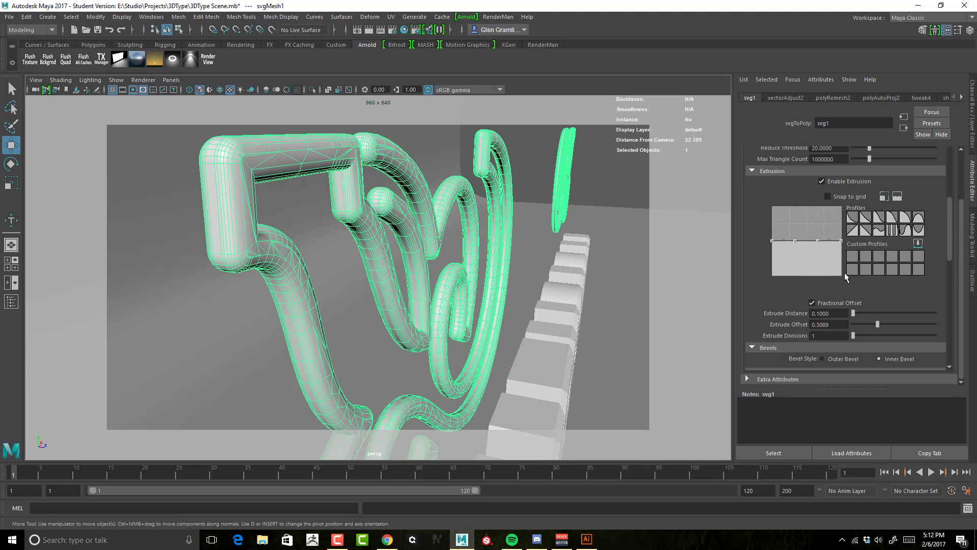
pyautogui.scroll(-1, 837, 276)
pyautogui.moveTo(837, 283); pyautogui.dragTo(767, 286)
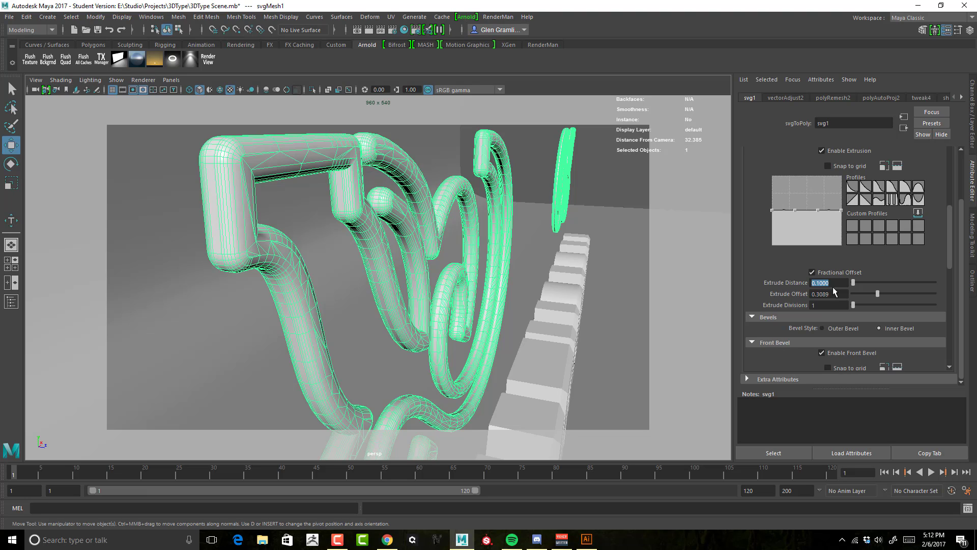
pyautogui.write('.05')
pyautogui.press('Return')
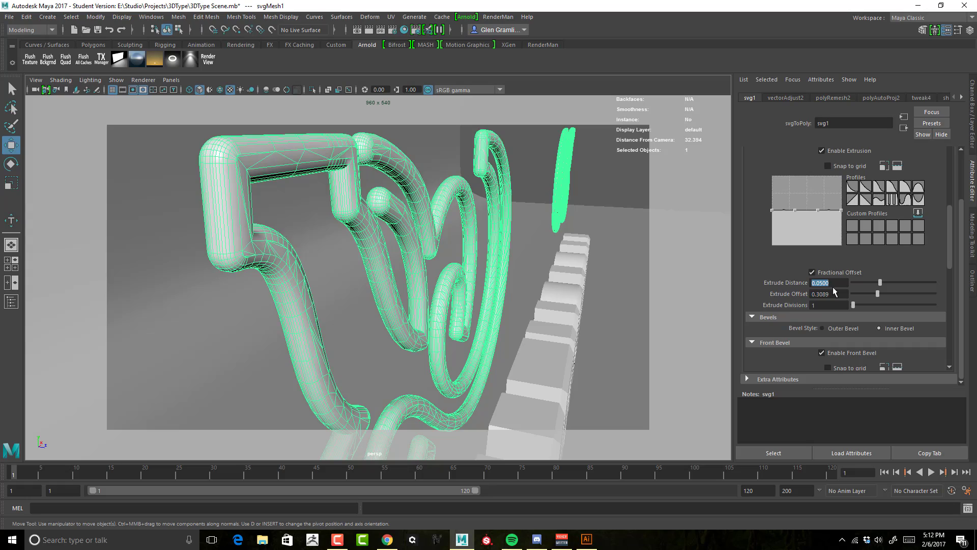
# Step: Frame the ornaments with the DIMENSION text and preview the scene in the Arnold render view
pyautogui.keyDown('alt'); pyautogui.moveTo(622, 269); pyautogui.dragTo(458, 262); pyautogui.keyUp('alt')
pyautogui.moveTo(484, 248); pyautogui.dragTo(523, 234, button='right')
pyautogui.keyDown('alt'); pyautogui.moveTo(524, 233); pyautogui.dragTo(500, 270); pyautogui.keyUp('alt')
pyautogui.click(443, 304)
pyautogui.keyDown('alt'); pyautogui.moveTo(581, 283); pyautogui.dragTo(526, 258, button='middle'); pyautogui.keyUp('alt')
pyautogui.keyDown('alt'); pyautogui.moveTo(527, 258); pyautogui.dragTo(541, 252, button='right'); pyautogui.keyUp('alt')
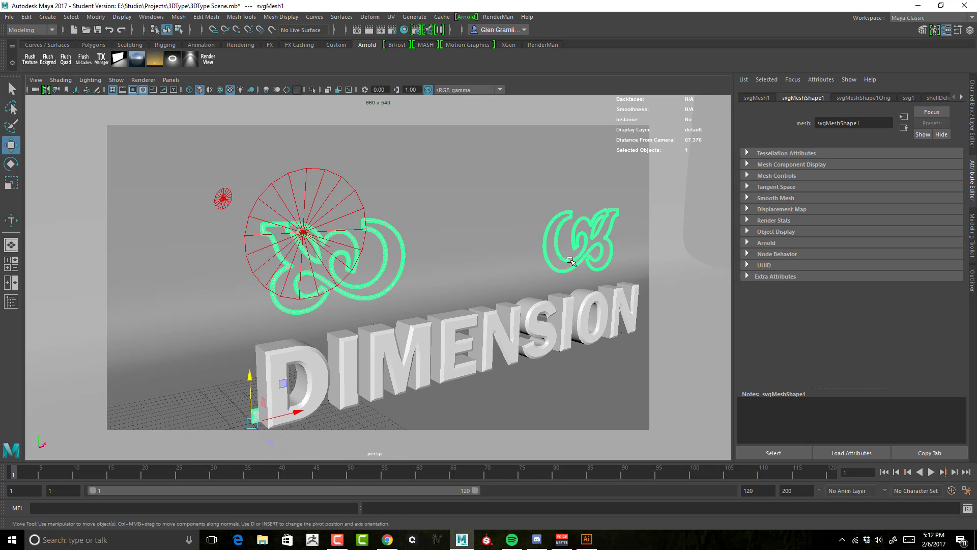
pyautogui.keyDown('alt'); pyautogui.moveTo(541, 252); pyautogui.dragTo(475, 226, button='middle'); pyautogui.keyUp('alt')
pyautogui.keyDown('alt'); pyautogui.moveTo(476, 226); pyautogui.dragTo(460, 218); pyautogui.keyUp('alt')
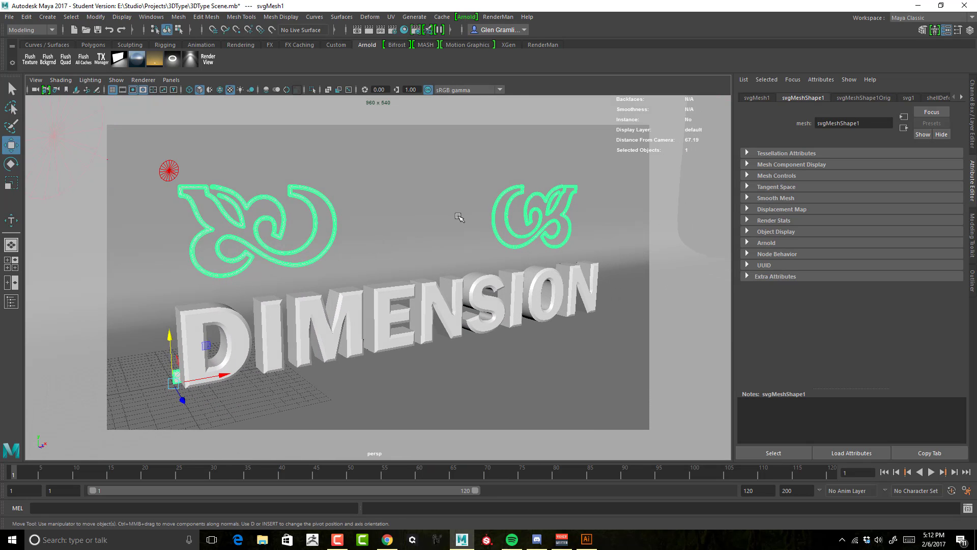
pyautogui.click(208, 60)
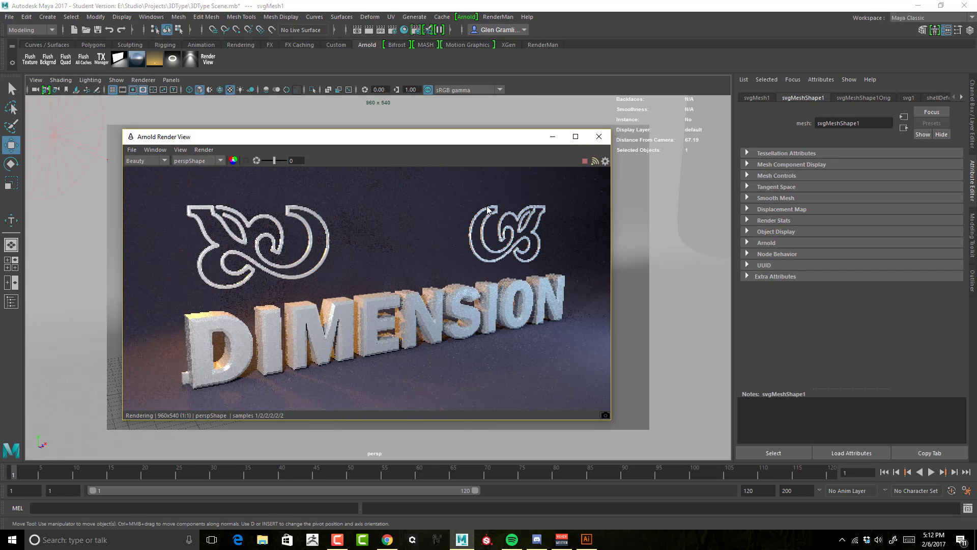
pyautogui.click(598, 136)
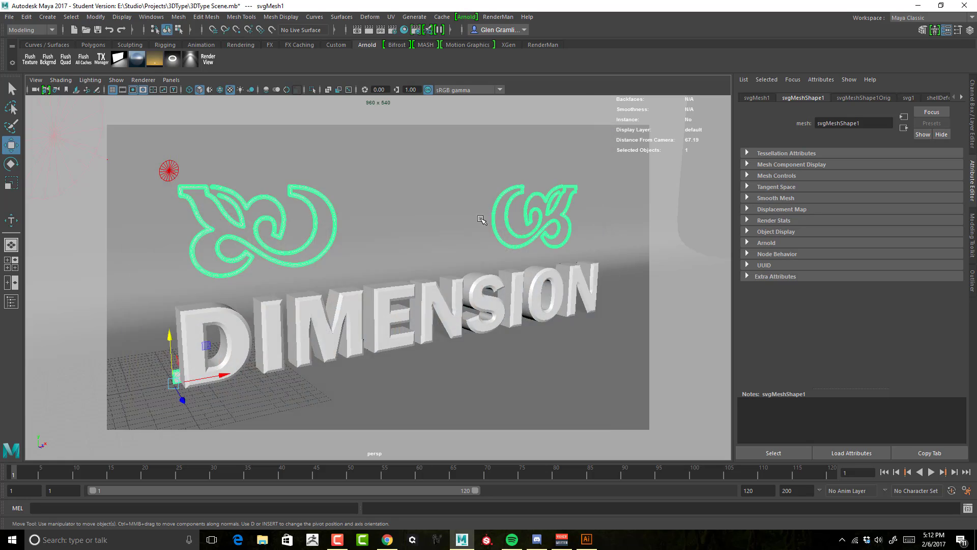
# Step: Switch to Illustrator and copy the gray rounded block behind THE together with the small gray square in the artboard's corner
pyautogui.keyDown('alt'); pyautogui.moveTo(480, 218); pyautogui.dragTo(415, 252); pyautogui.keyUp('alt')
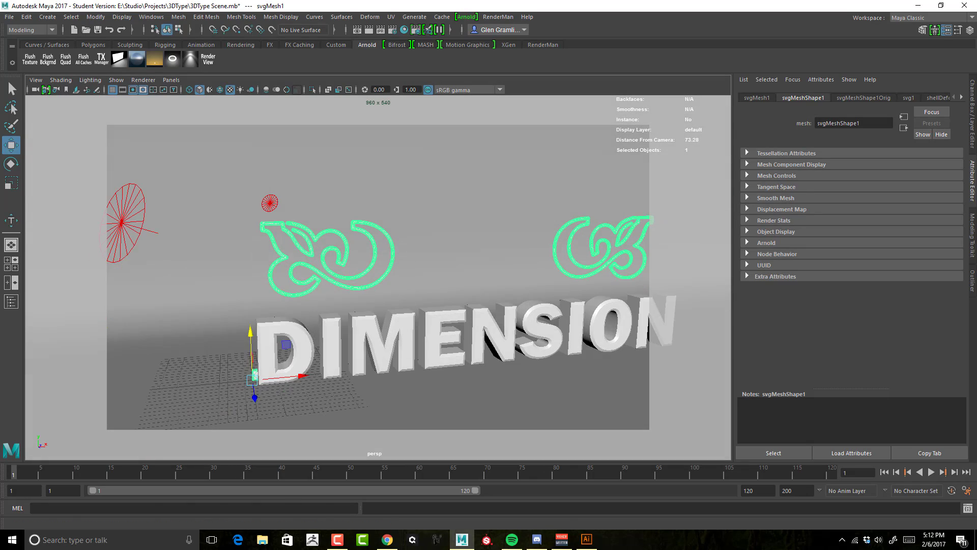
pyautogui.click(586, 539)
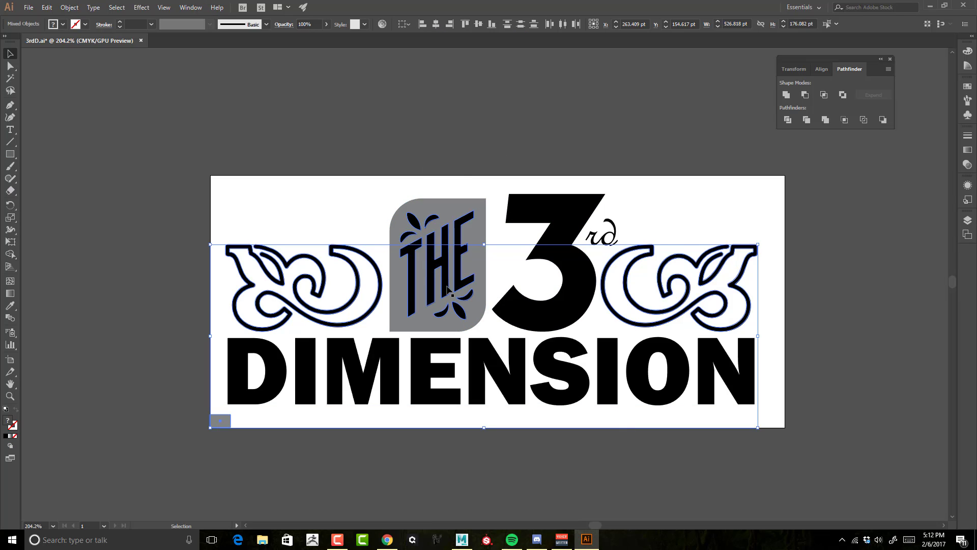
pyautogui.click(398, 319)
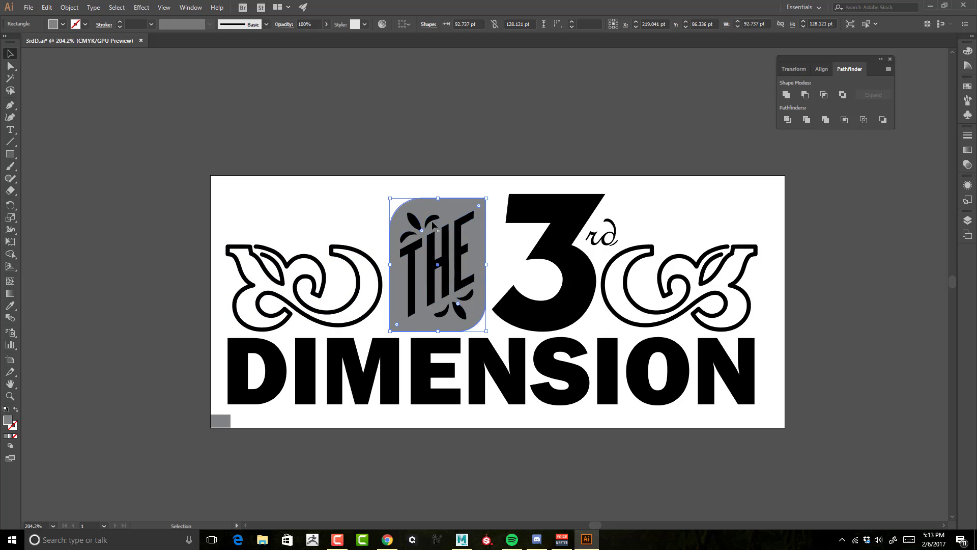
pyautogui.keyDown('shift'); pyautogui.click(227, 420); pyautogui.keyUp('shift')
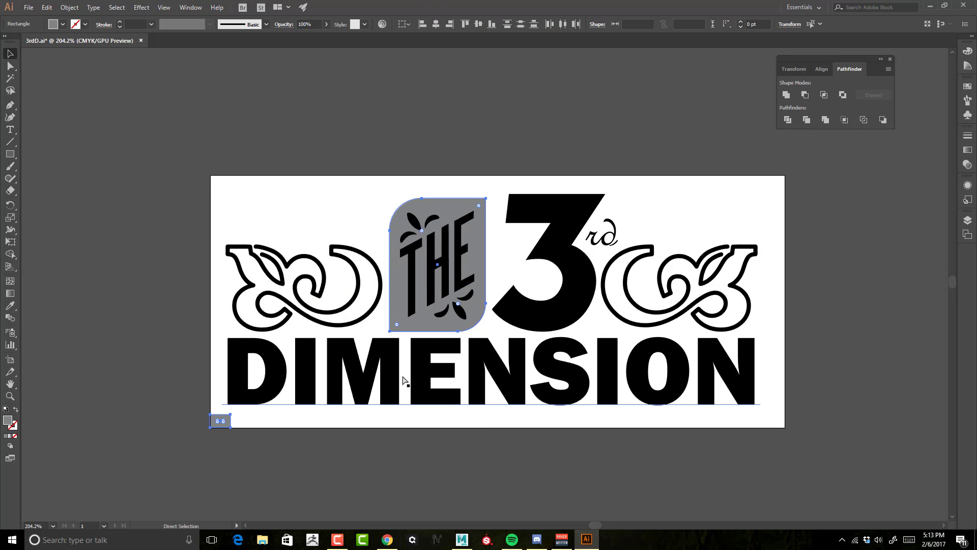
pyautogui.press('v')
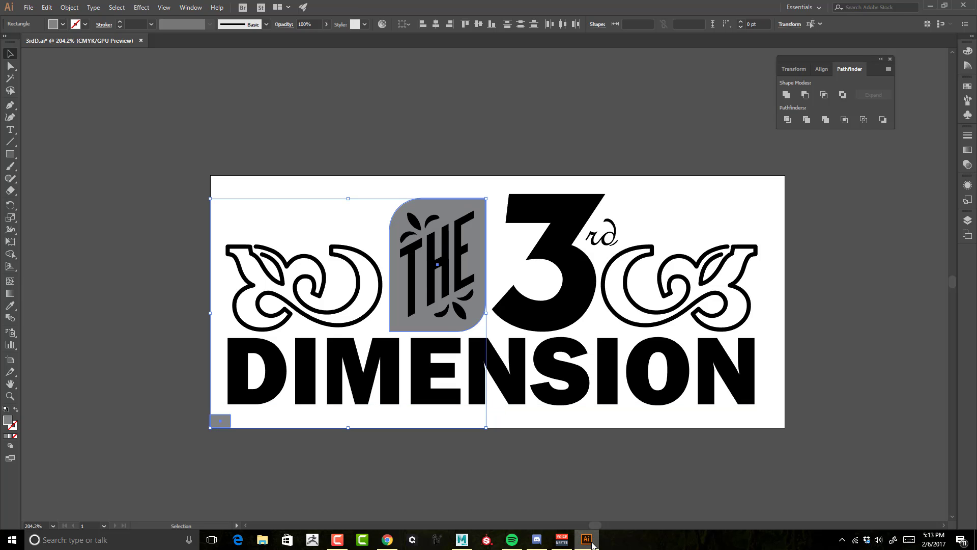
# Step: Switch to Maya, create a new SVG mesh, name its node TheBlock, and paste the copied block artwork into it
pyautogui.click(461, 541)
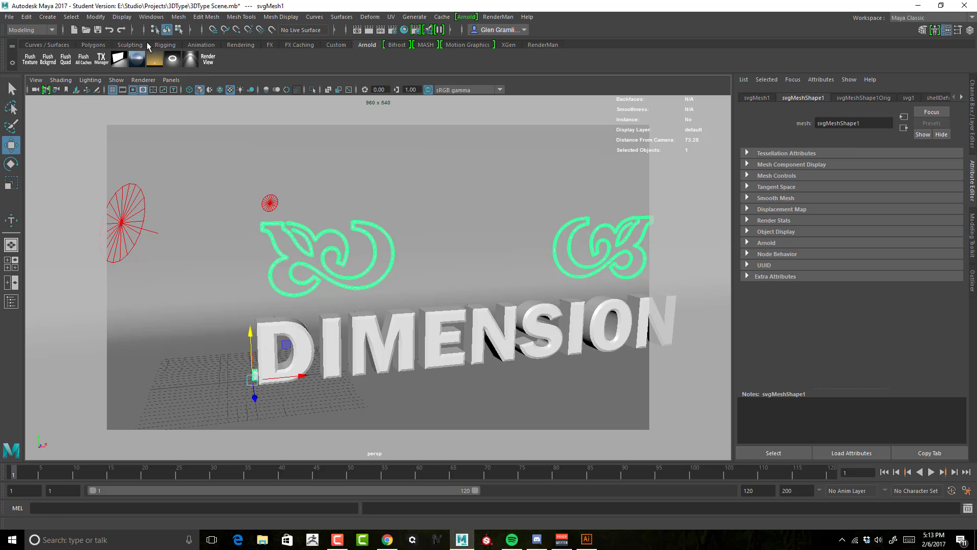
pyautogui.click(93, 44)
pyautogui.click(191, 59)
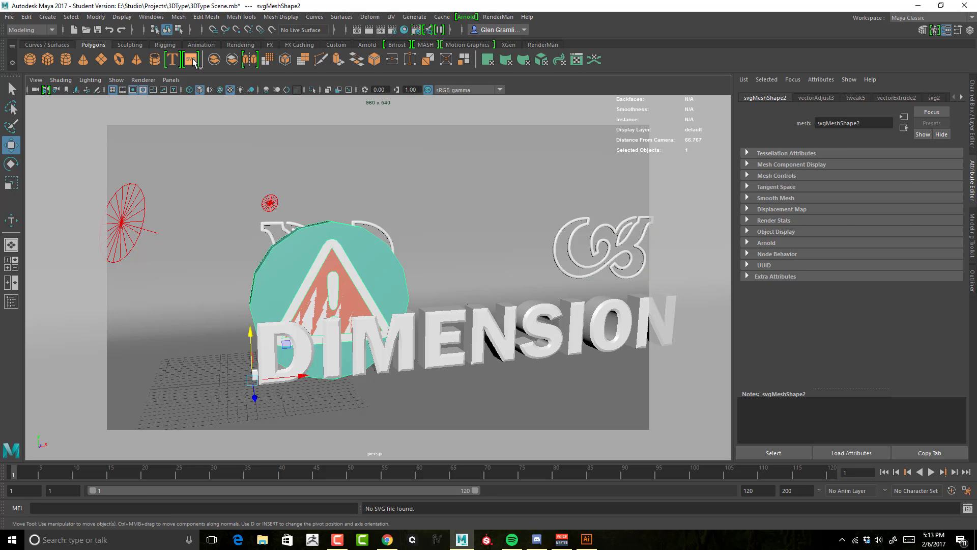
pyautogui.scroll(10, 804, 174)
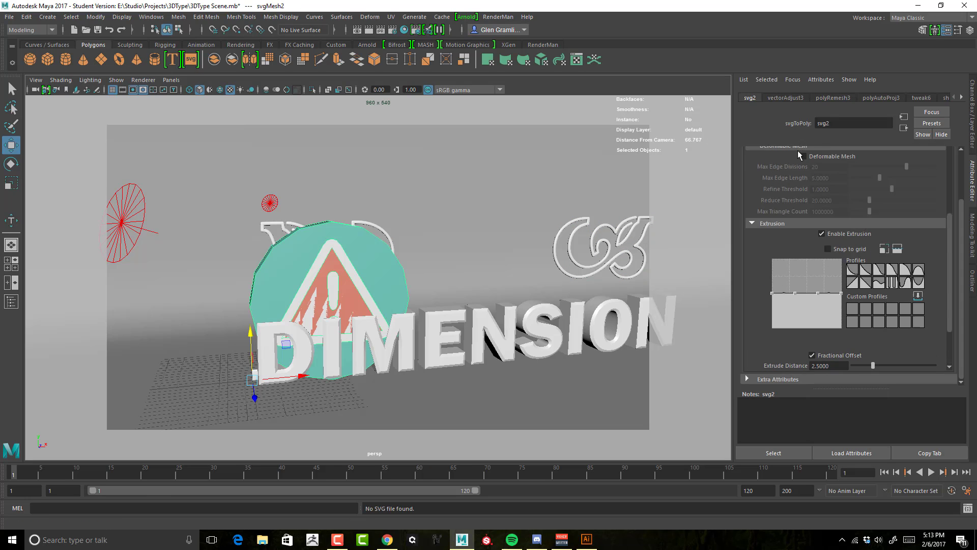
pyautogui.scroll(3, 807, 175)
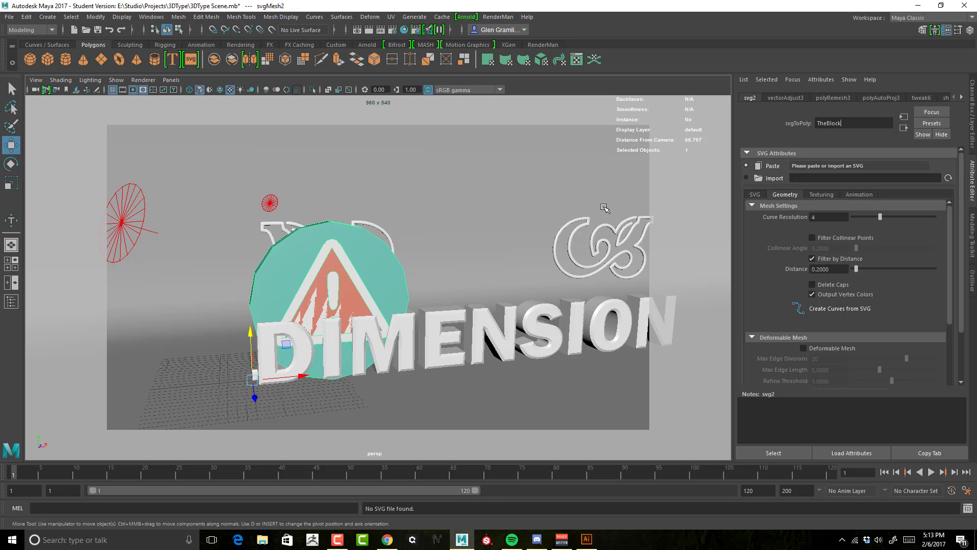
pyautogui.click(770, 168)
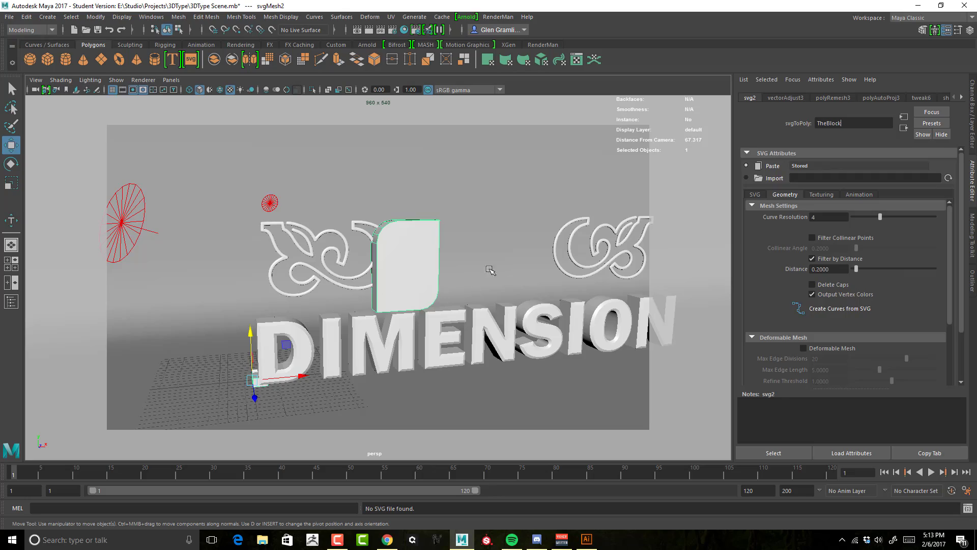
# Step: Scale the block mesh up uniformly to about 1.25, judging by its small reference square at the base of the letter D
pyautogui.moveTo(490, 269)
pyautogui.keyDown('alt'); pyautogui.mouseDown()
pyautogui.moveTo(557, 264)
pyautogui.moveTo(528, 308)
pyautogui.moveTo(465, 275)
pyautogui.moveTo(368, 272)
pyautogui.moveTo(492, 261)
pyautogui.mouseUp(); pyautogui.keyUp('alt')
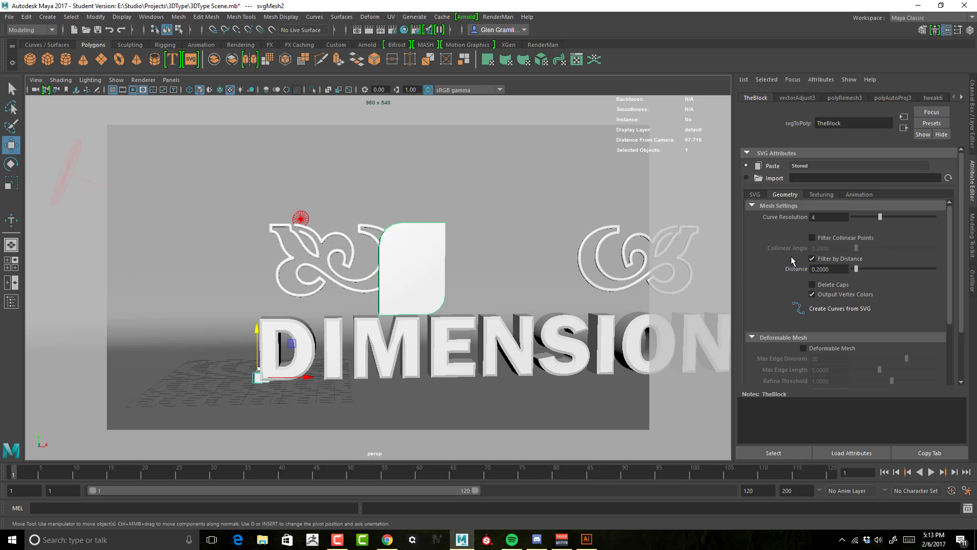
pyautogui.moveTo(471, 263)
pyautogui.keyDown('alt'); pyautogui.mouseDown()
pyautogui.moveTo(484, 264)
pyautogui.moveTo(471, 279)
pyautogui.mouseUp(); pyautogui.keyUp('alt')
pyautogui.keyDown('alt'); pyautogui.moveTo(472, 280); pyautogui.dragTo(583, 178, button='middle'); pyautogui.keyUp('alt')
pyautogui.keyDown('alt'); pyautogui.moveTo(414, 302); pyautogui.dragTo(447, 299, button='right'); pyautogui.keyUp('alt')
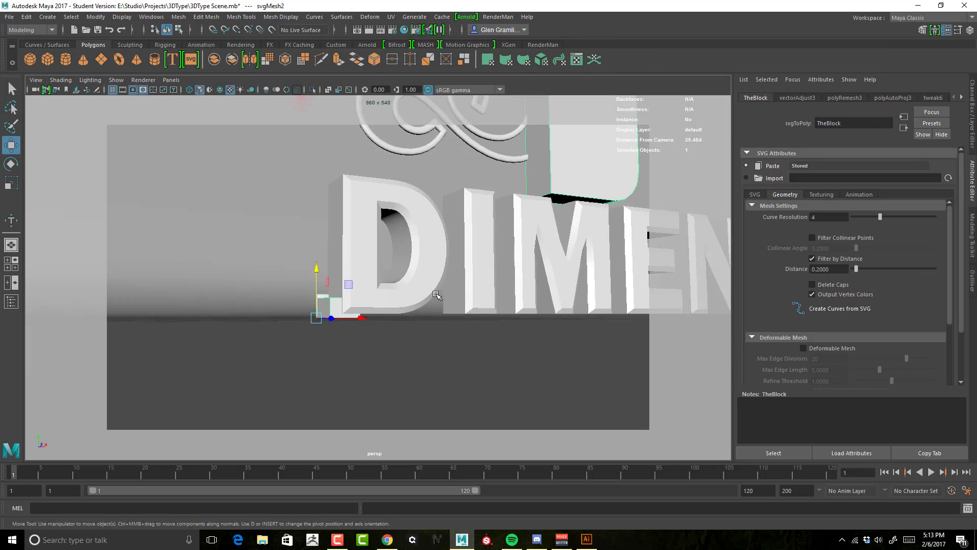
pyautogui.keyDown('alt'); pyautogui.moveTo(438, 296); pyautogui.dragTo(432, 311); pyautogui.keyUp('alt')
pyautogui.keyDown('alt'); pyautogui.moveTo(368, 316); pyautogui.dragTo(426, 325, button='right'); pyautogui.keyUp('alt')
pyautogui.keyDown('alt'); pyautogui.moveTo(463, 299); pyautogui.dragTo(600, 170, button='middle'); pyautogui.keyUp('alt')
pyautogui.keyDown('alt'); pyautogui.moveTo(419, 260); pyautogui.dragTo(433, 299); pyautogui.keyUp('alt')
pyautogui.press('e')
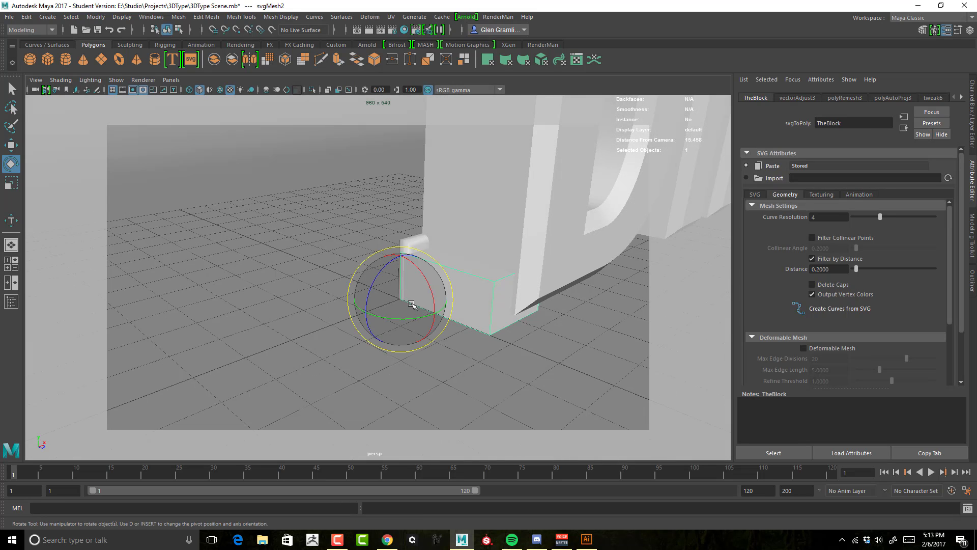
pyautogui.press('r')
pyautogui.moveTo(399, 299); pyautogui.dragTo(664, 212)
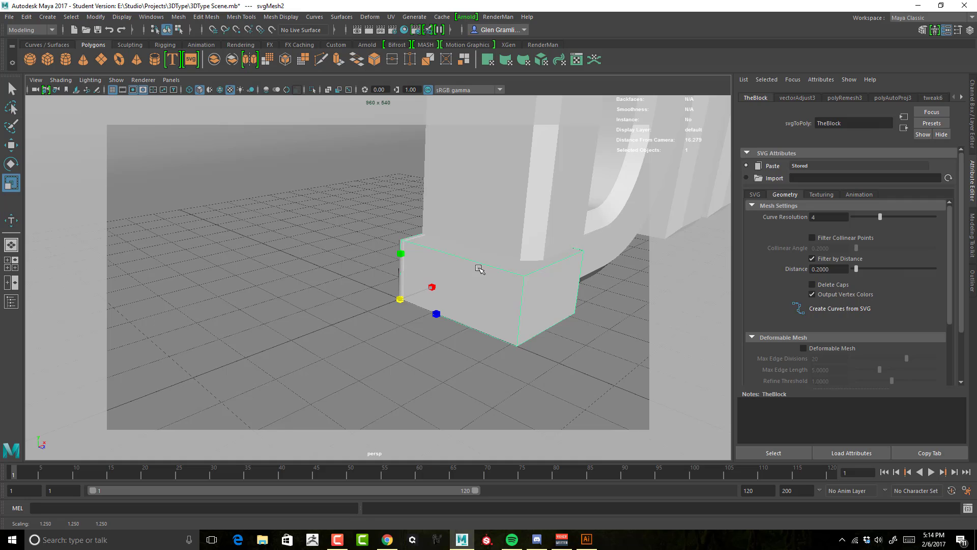
# Step: Move the block mesh back along Z by about 1.78 so it sits farther behind the DIMENSION text's front
pyautogui.keyDown('alt'); pyautogui.moveTo(544, 310); pyautogui.dragTo(475, 301); pyautogui.keyUp('alt')
pyautogui.keyDown('alt'); pyautogui.moveTo(474, 301); pyautogui.dragTo(407, 312, button='right'); pyautogui.keyUp('alt')
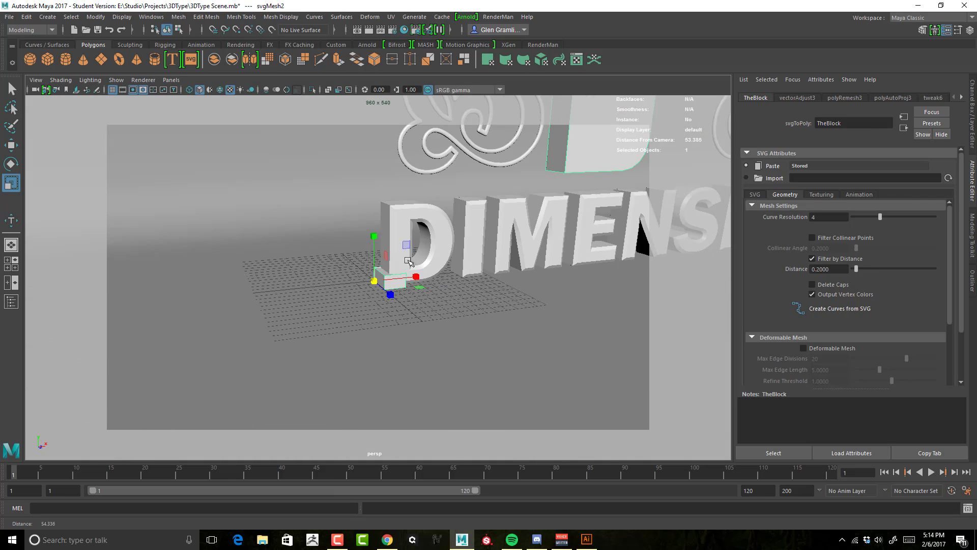
pyautogui.keyDown('alt'); pyautogui.moveTo(570, 221); pyautogui.dragTo(523, 296, button='middle'); pyautogui.keyUp('alt')
pyautogui.keyDown('alt'); pyautogui.moveTo(523, 296); pyautogui.dragTo(499, 289); pyautogui.keyUp('alt')
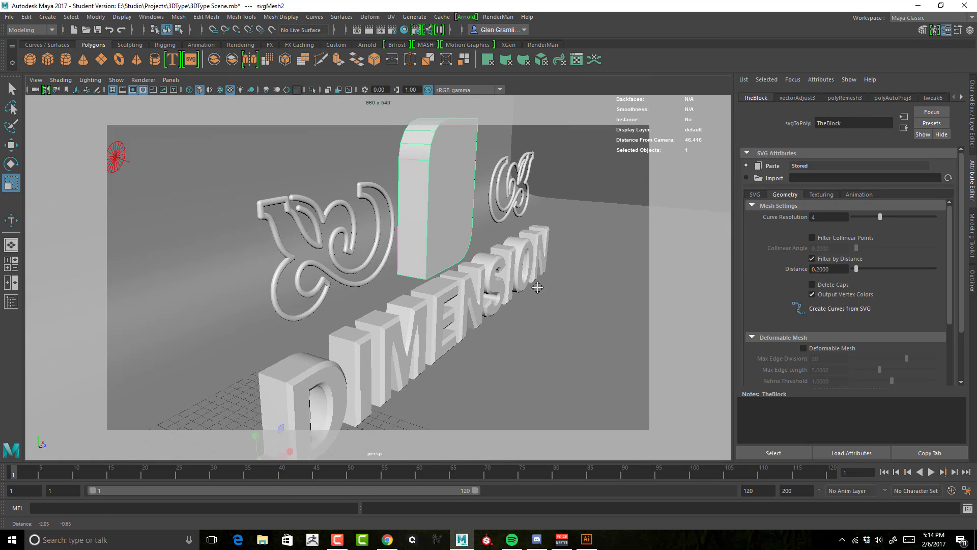
pyautogui.keyDown('alt'); pyautogui.moveTo(499, 289); pyautogui.dragTo(434, 292, button='right'); pyautogui.keyUp('alt')
pyautogui.keyDown('alt'); pyautogui.moveTo(425, 296); pyautogui.dragTo(452, 358); pyautogui.keyUp('alt')
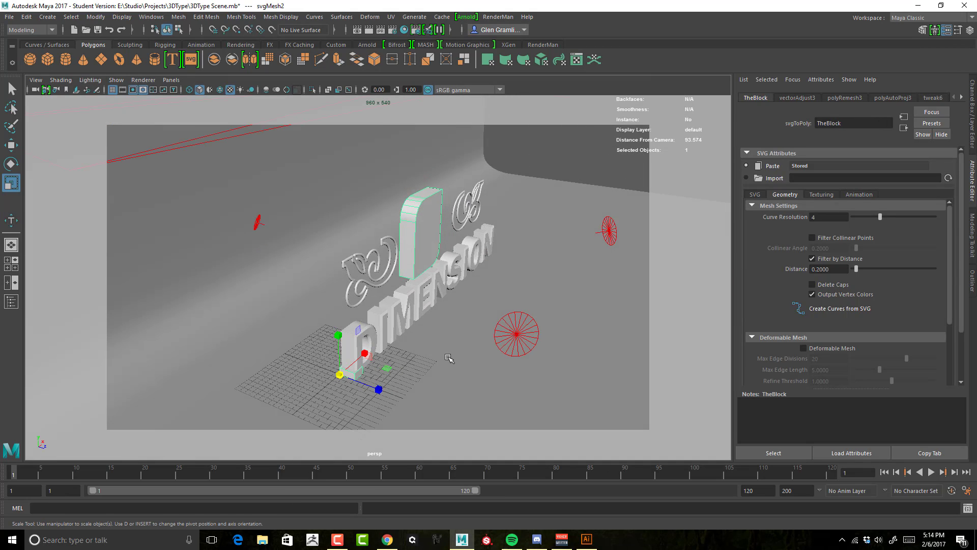
pyautogui.press('w')
pyautogui.moveTo(380, 392); pyautogui.dragTo(372, 387)
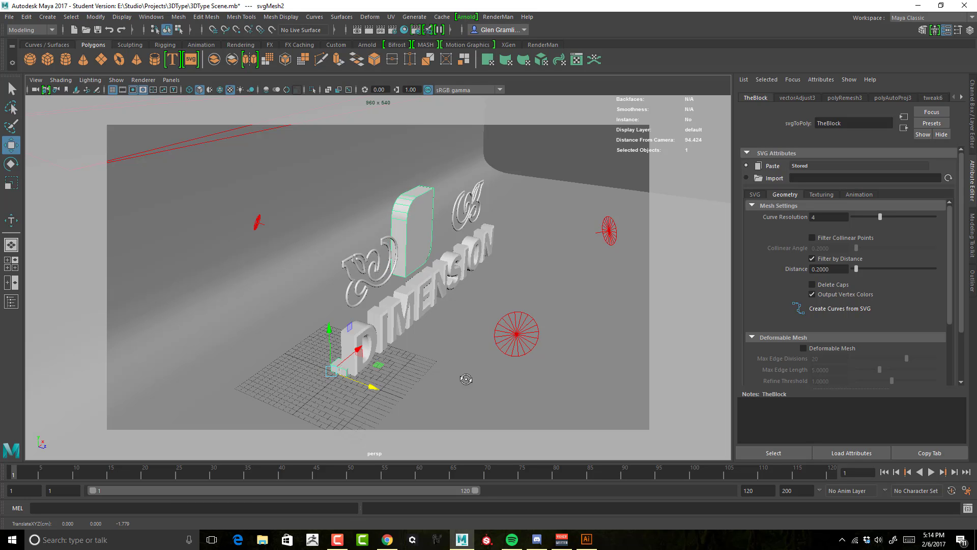
pyautogui.keyDown('alt'); pyautogui.moveTo(467, 379); pyautogui.dragTo(419, 359); pyautogui.keyUp('alt')
pyautogui.keyDown('alt'); pyautogui.moveTo(419, 360); pyautogui.dragTo(495, 334, button='right'); pyautogui.keyUp('alt')
pyautogui.keyDown('alt'); pyautogui.moveTo(495, 334); pyautogui.dragTo(625, 291); pyautogui.keyUp('alt')
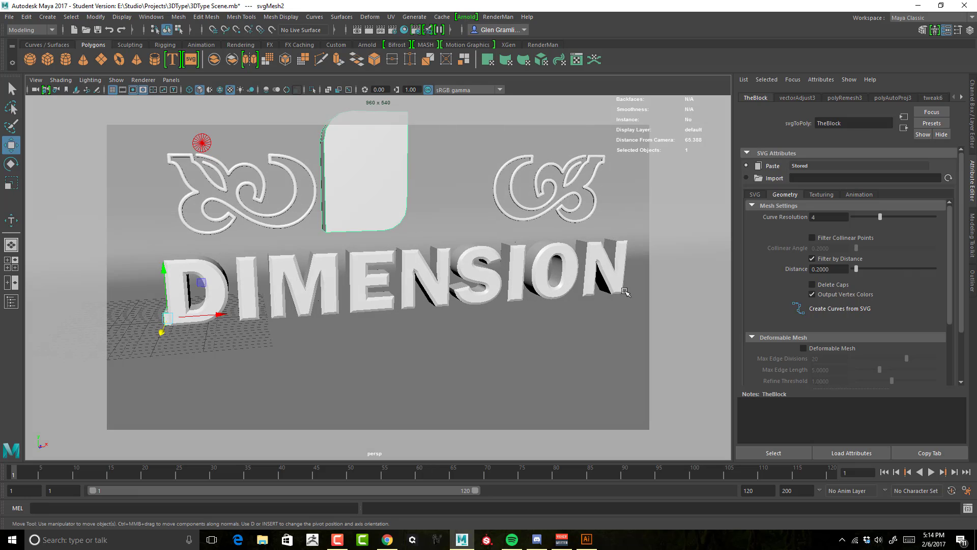
# Step: Rename the scroll ornaments' SVG node to Flourishes
pyautogui.click(297, 217)
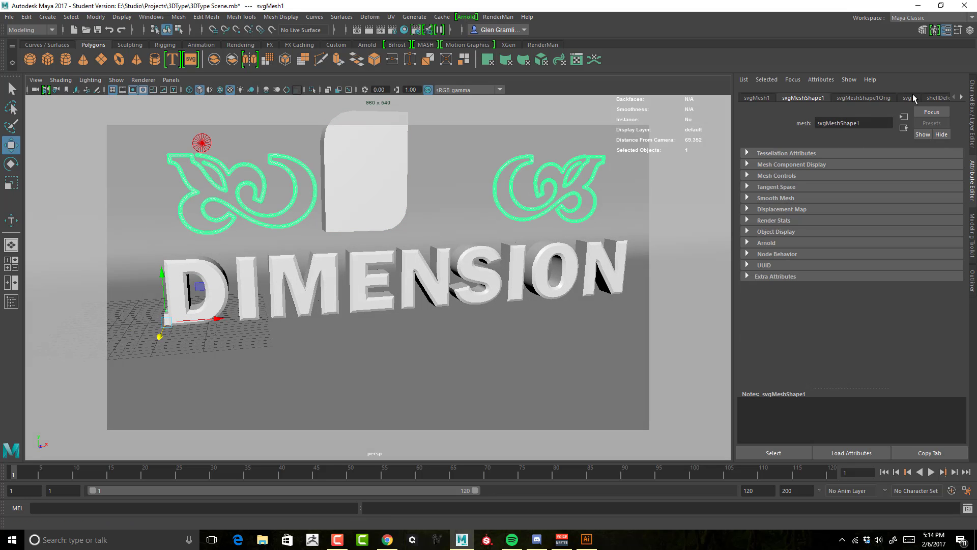
pyautogui.click(909, 98)
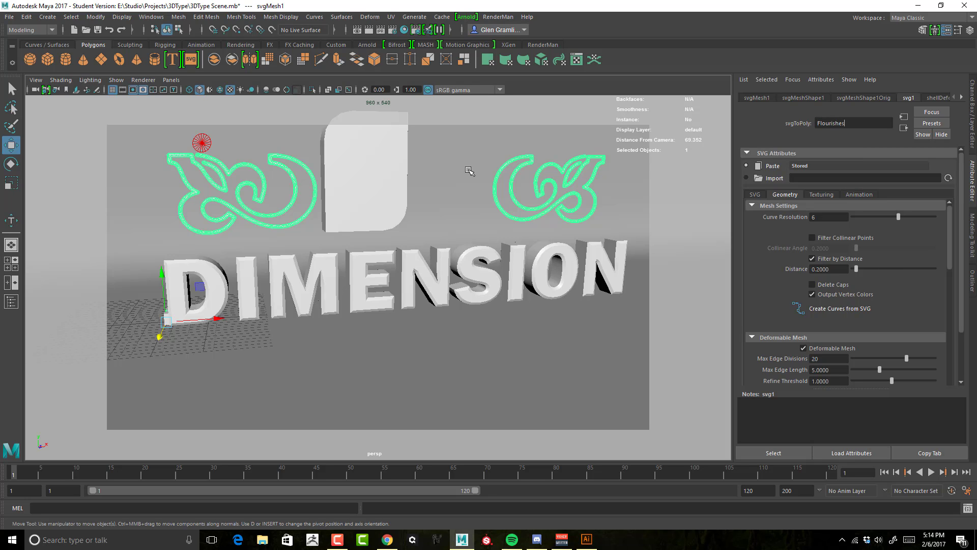
pyautogui.press('Return')
# Step: Switch to Illustrator and copy the black THE lettering on the gray block
pyautogui.keyDown('alt'); pyautogui.moveTo(371, 192); pyautogui.dragTo(517, 251); pyautogui.keyUp('alt')
pyautogui.keyDown('alt'); pyautogui.moveTo(516, 250); pyautogui.dragTo(477, 253, button='right'); pyautogui.keyUp('alt')
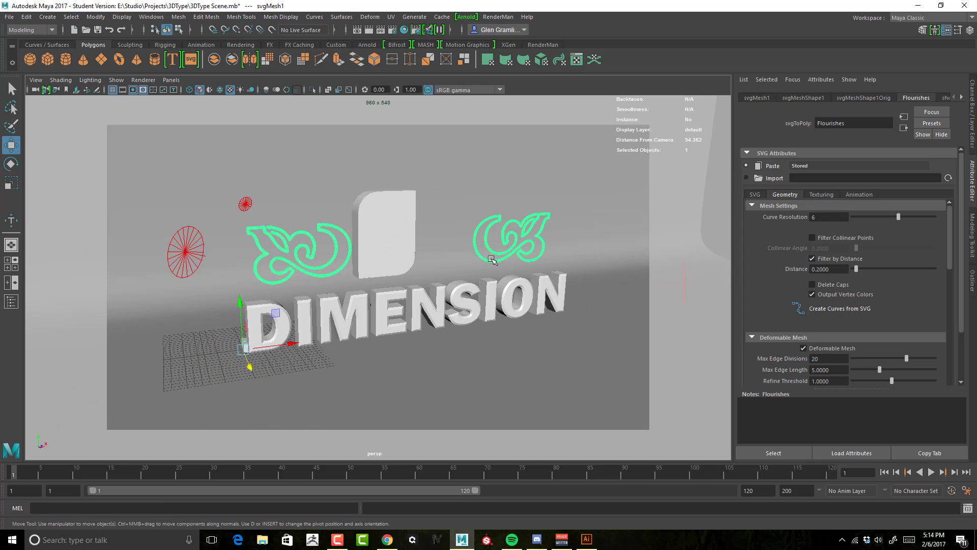
pyautogui.keyDown('alt'); pyautogui.moveTo(481, 239); pyautogui.dragTo(477, 255); pyautogui.keyUp('alt')
pyautogui.keyDown('alt'); pyautogui.moveTo(446, 288); pyautogui.dragTo(491, 257, button='middle'); pyautogui.keyUp('alt')
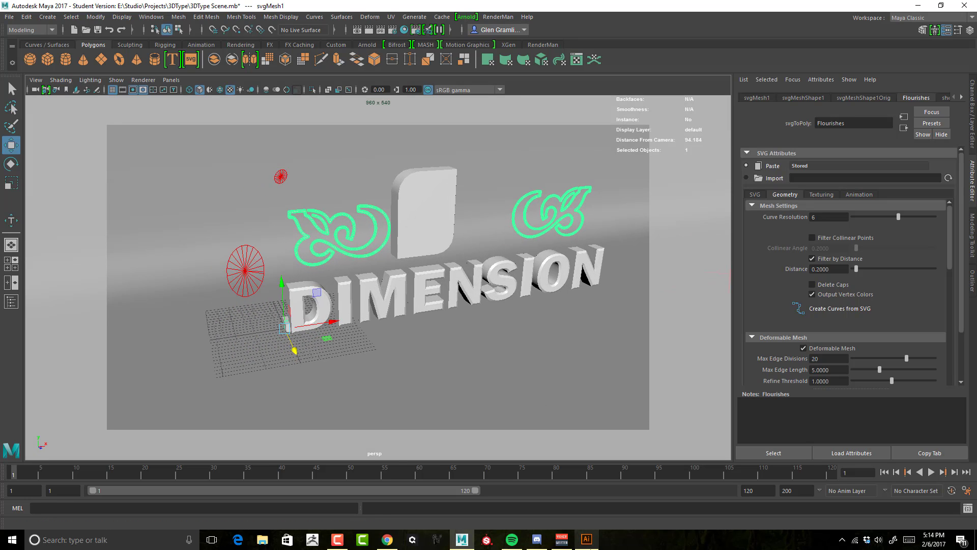
pyautogui.click(586, 539)
pyautogui.click(434, 270)
pyautogui.hotkey('ctrl', 'c')
# Step: Switch to Maya, create another SVG mesh for the THE lettering, paste the artwork into it and rename its node
pyautogui.click(462, 539)
pyautogui.click(191, 60)
pyautogui.click(758, 166)
pyautogui.write('Therw')
# Step: Switch to Illustrator and copy the large number 3 together with the small gray corner square
pyautogui.click(587, 539)
pyautogui.click(562, 272)
pyautogui.hotkey('ctrl', 'c')
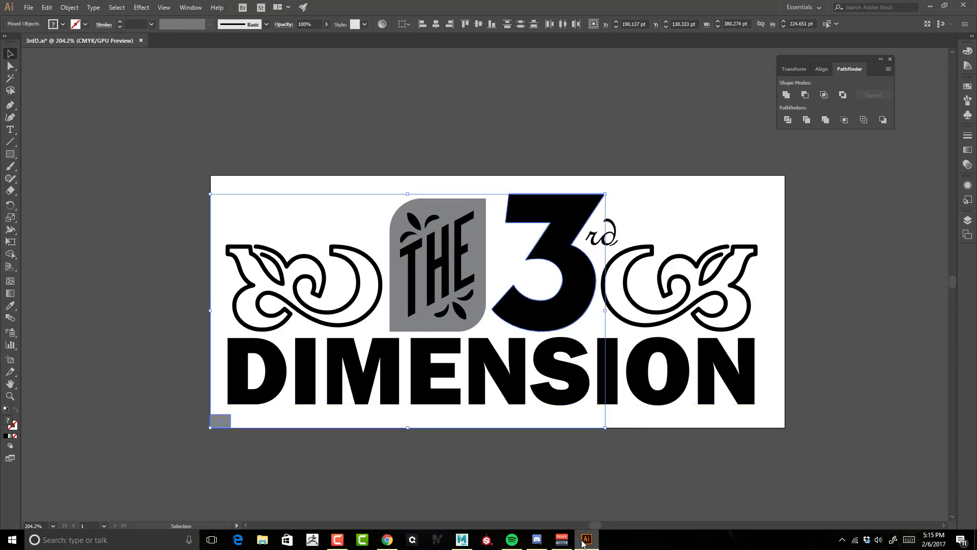
# Step: Switch to Maya, create an SVG mesh with its node named NumberThree, and paste the copied number 3 into it
pyautogui.click(462, 539)
pyautogui.click(191, 59)
pyautogui.doubleClick(824, 123)
pyautogui.write('NumberThree')
pyautogui.click(766, 167)
# Step: Set Scale X, Y and Z to 1.2 on the pasted SVG meshes, selecting them by their small reference blocks
pyautogui.keyDown('alt'); pyautogui.moveTo(609, 256); pyautogui.dragTo(529, 265); pyautogui.keyUp('alt')
pyautogui.click(331, 292)
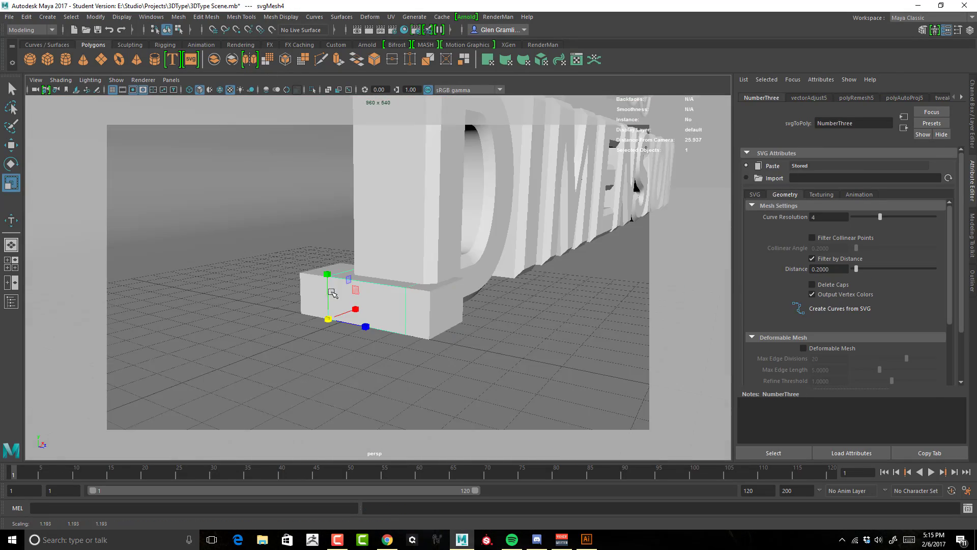
pyautogui.hotkey('ctrl', 'a')
pyautogui.click(421, 310)
pyautogui.click(346, 302)
pyautogui.click(432, 315)
pyautogui.moveTo(945, 147); pyautogui.dragTo(947, 163)
pyautogui.write('1.2')
pyautogui.press('Return')
# Step: Select the THE lettering and the number 3 in turn and examine their placement above the DIMENSION text
pyautogui.scroll(-10, 379, 264)
pyautogui.click(445, 164)
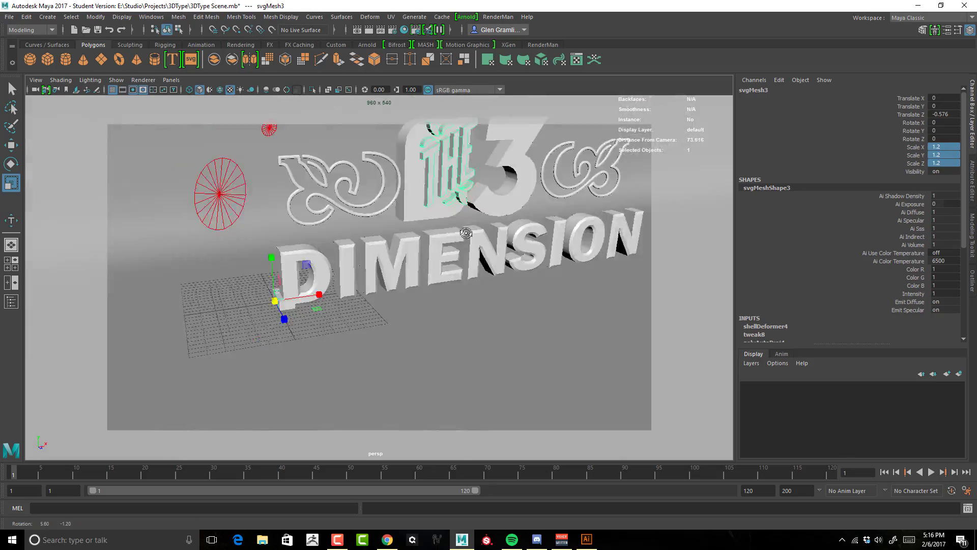
pyautogui.scroll(10, 414, 253)
pyautogui.click(450, 219)
pyautogui.keyDown('alt'); pyautogui.moveTo(255, 340); pyautogui.dragTo(448, 325); pyautogui.keyUp('alt')
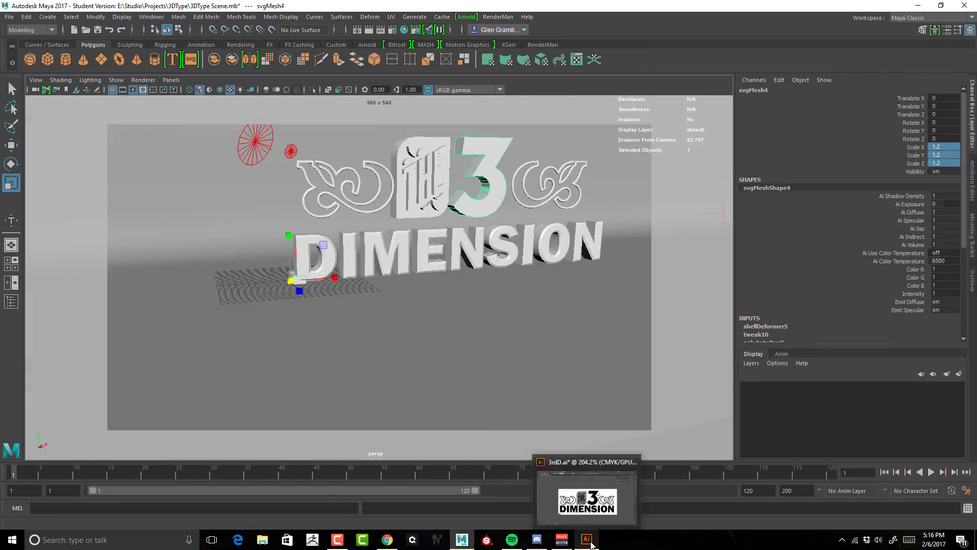
# Step: Copy the small rd lettering from Illustrator and paste it into a new Maya SVG mesh with its node named rd
pyautogui.click(588, 540)
pyautogui.click(602, 234)
pyautogui.click(462, 539)
pyautogui.click(191, 60)
pyautogui.write('rd')
pyautogui.click(767, 167)
pyautogui.keyDown('alt'); pyautogui.moveTo(202, 396); pyautogui.dragTo(343, 307); pyautogui.keyUp('alt')
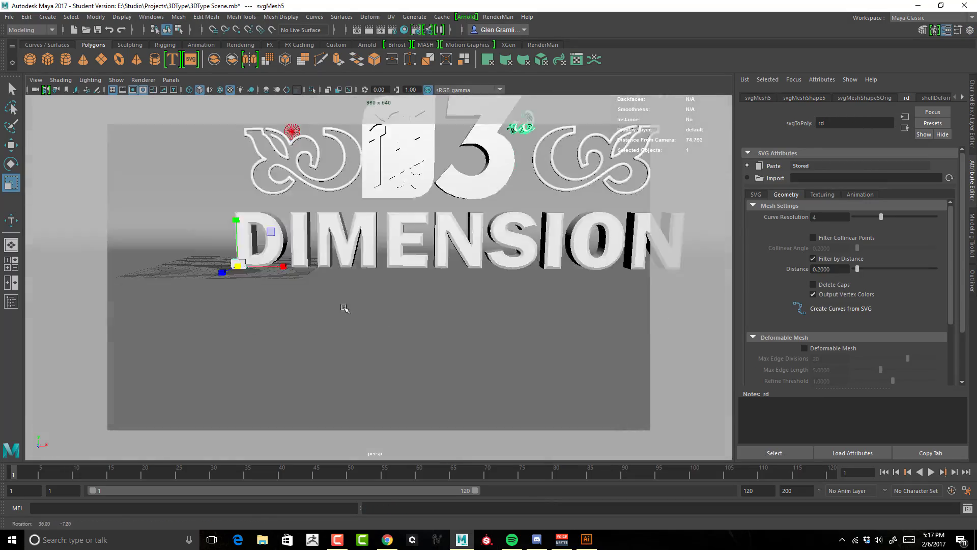
pyautogui.keyDown('alt'); pyautogui.moveTo(343, 307); pyautogui.dragTo(445, 304, button='middle'); pyautogui.keyUp('alt')
pyautogui.keyDown('alt'); pyautogui.moveTo(436, 321); pyautogui.dragTo(438, 308); pyautogui.keyUp('alt')
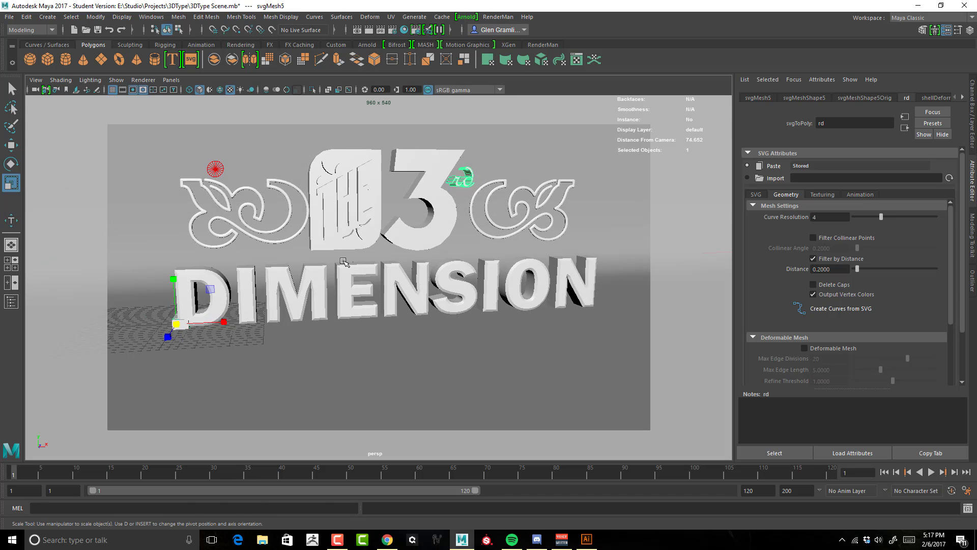
pyautogui.keyDown('alt'); pyautogui.moveTo(349, 275); pyautogui.dragTo(350, 281); pyautogui.keyUp('alt')
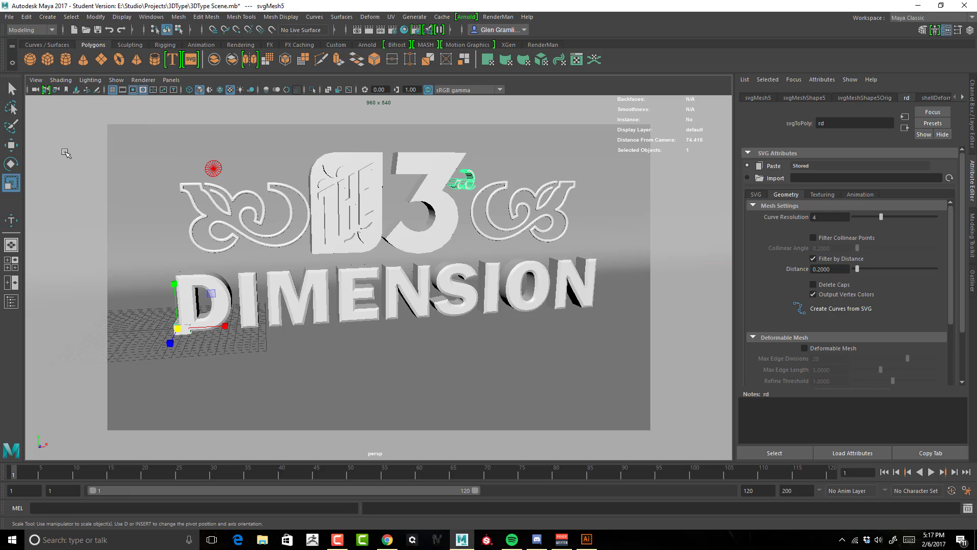
# Step: Save the scene under the name 3DType Scene2.mb in the 3DType folder, replacing the existing file
pyautogui.click(9, 19)
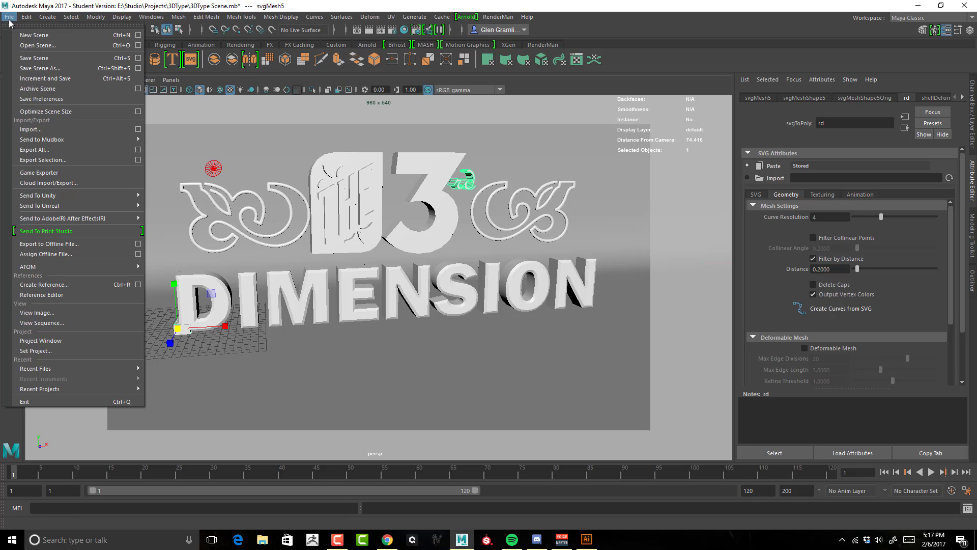
pyautogui.click(40, 67)
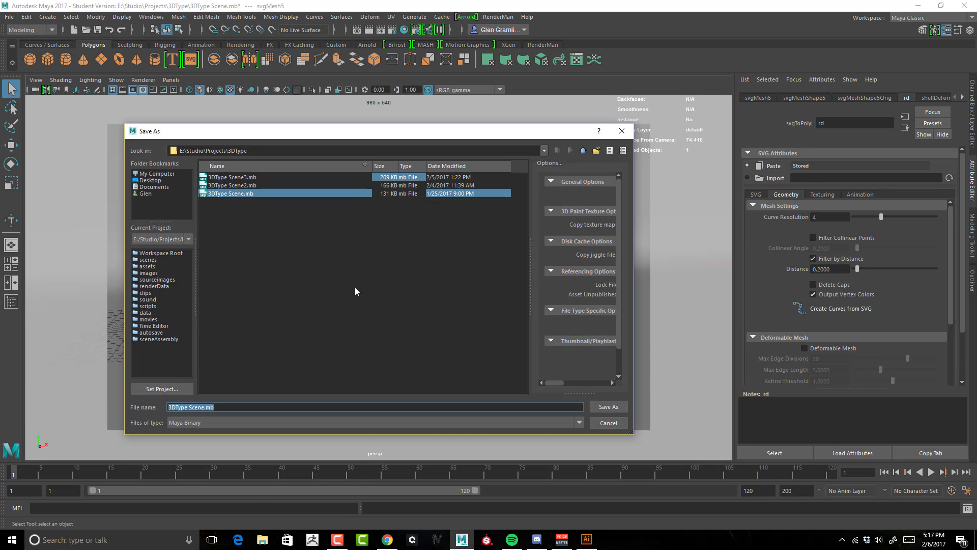
pyautogui.click(245, 187)
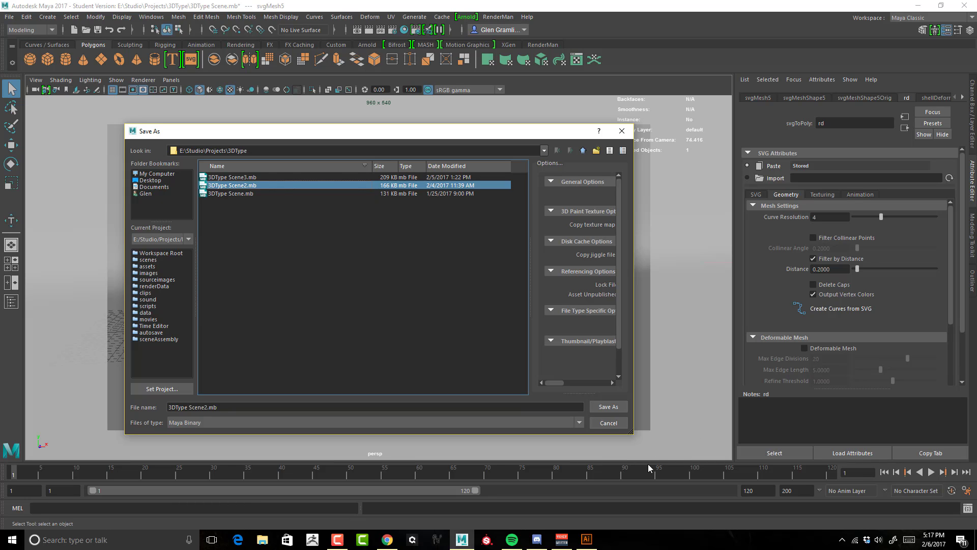
pyautogui.click(620, 408)
pyautogui.click(357, 297)
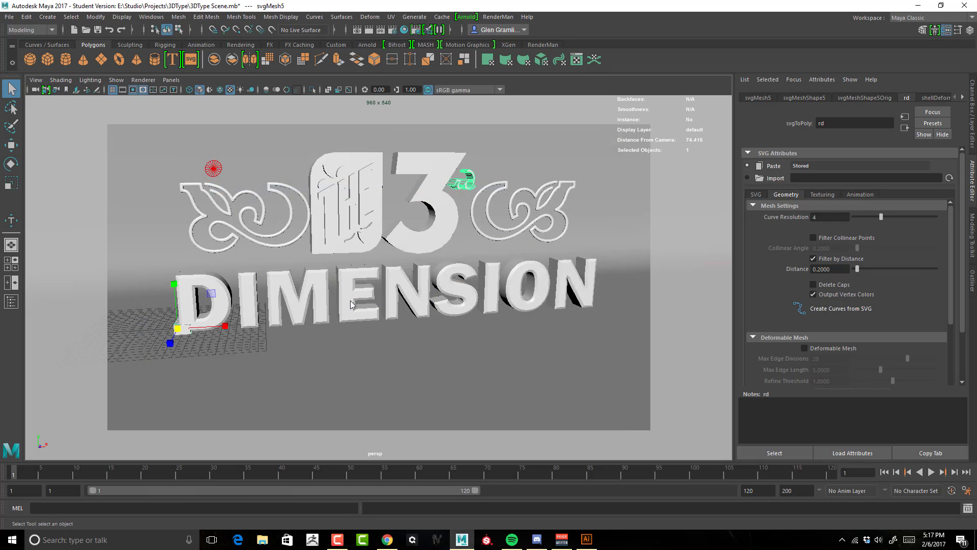
pyautogui.click(473, 278)
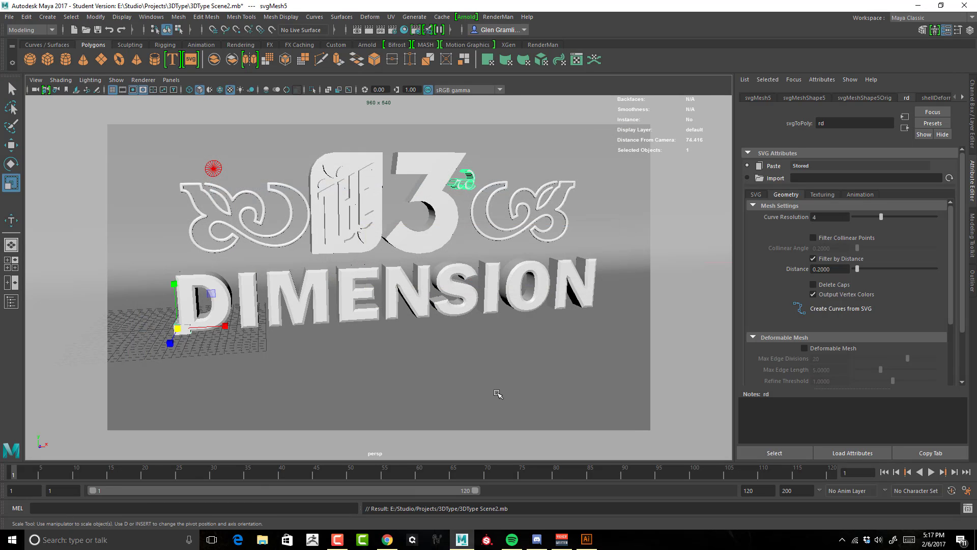
# Step: Switch to Illustrator, save the 3rdD.ai artwork, and return to Maya
pyautogui.keyDown('alt'); pyautogui.moveTo(498, 392); pyautogui.dragTo(525, 372); pyautogui.keyUp('alt')
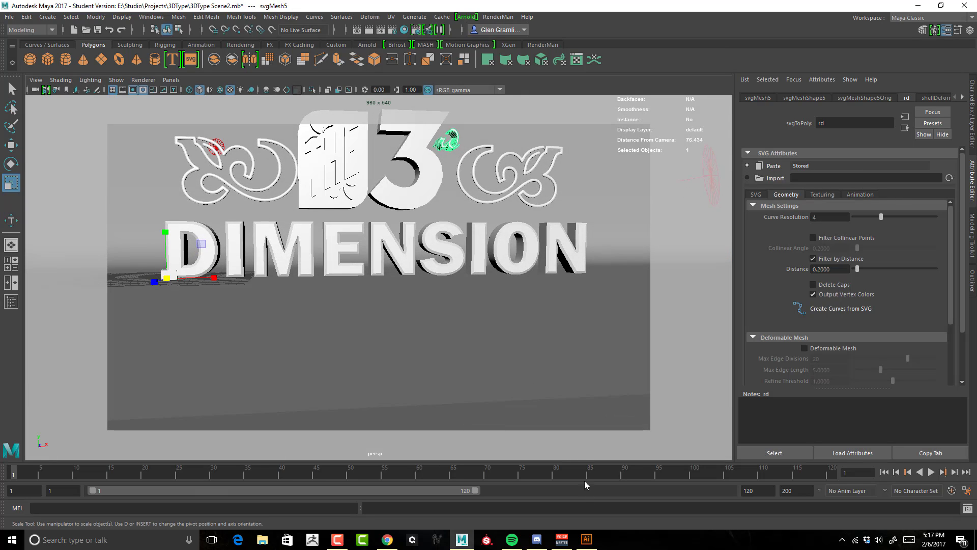
pyautogui.click(587, 547)
pyautogui.click(173, 143)
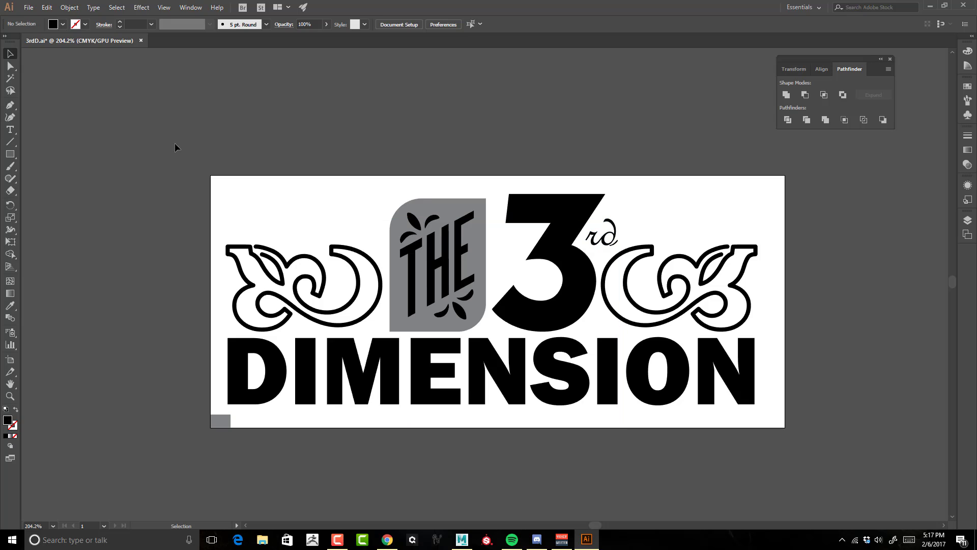
pyautogui.click(28, 8)
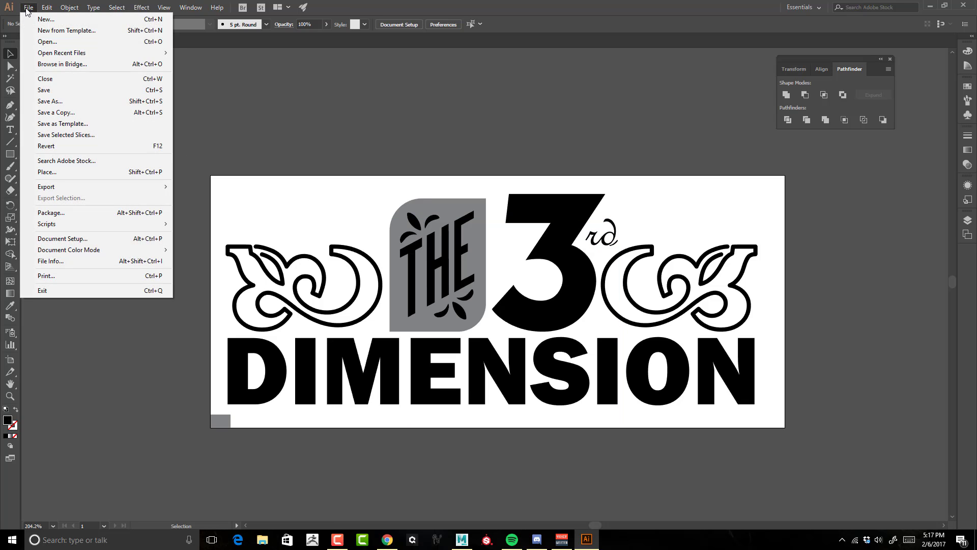
pyautogui.click(61, 90)
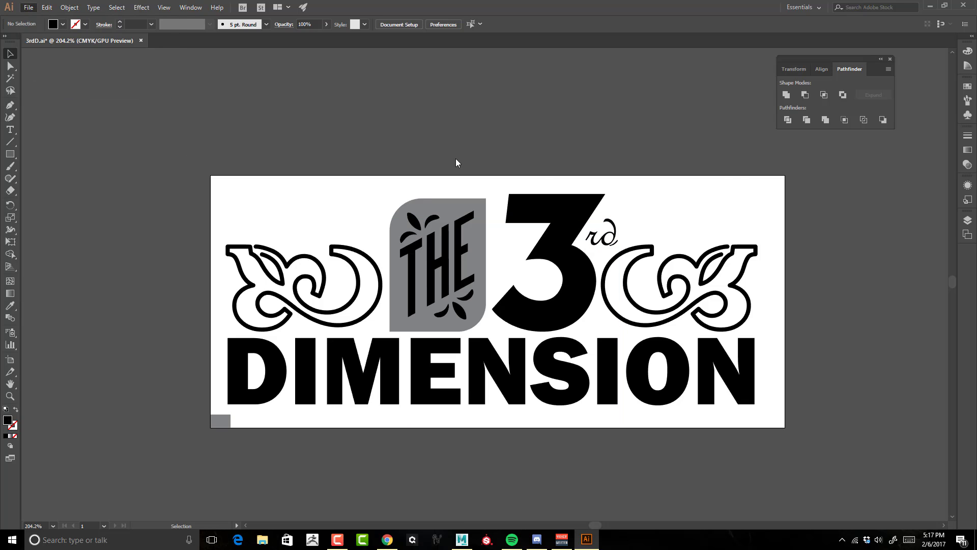
pyautogui.click(927, 6)
# Step: Examine the assembled 3D logo from several angles in Maya and compare its layout with the Illustrator artwork
pyautogui.keyDown('alt'); pyautogui.moveTo(300, 302); pyautogui.dragTo(323, 302); pyautogui.keyUp('alt')
pyautogui.keyDown('alt'); pyautogui.moveTo(323, 302); pyautogui.dragTo(410, 291, button='right'); pyautogui.keyUp('alt')
pyautogui.keyDown('alt'); pyautogui.moveTo(410, 291); pyautogui.dragTo(418, 309, button='middle'); pyautogui.keyUp('alt')
pyautogui.keyDown('alt'); pyautogui.moveTo(418, 310); pyautogui.dragTo(424, 301); pyautogui.keyUp('alt')
pyautogui.keyDown('alt'); pyautogui.moveTo(424, 302); pyautogui.dragTo(438, 299, button='right'); pyautogui.keyUp('alt')
pyautogui.keyDown('alt'); pyautogui.moveTo(438, 299); pyautogui.dragTo(472, 307); pyautogui.keyUp('alt')
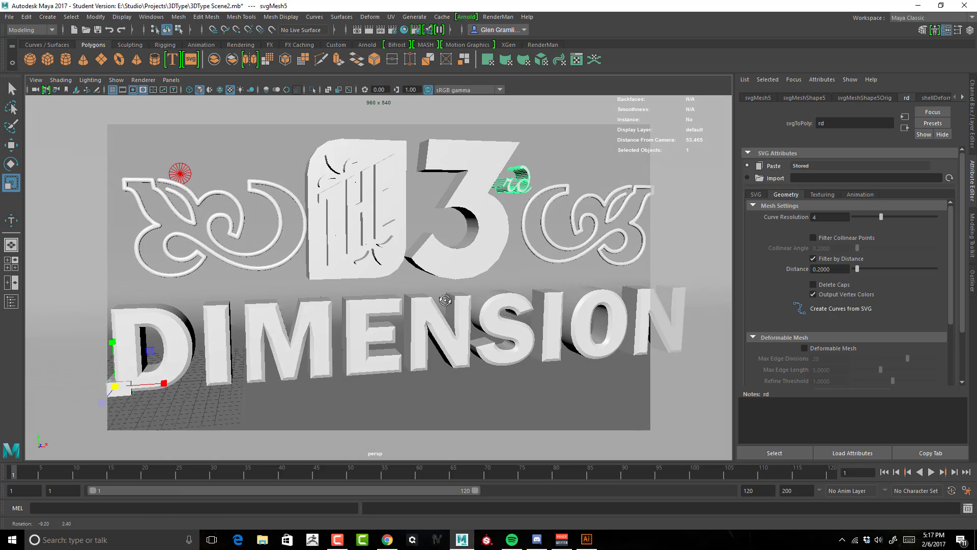
pyautogui.keyDown('alt'); pyautogui.moveTo(472, 306); pyautogui.dragTo(468, 282, button='right'); pyautogui.keyUp('alt')
pyautogui.keyDown('alt'); pyautogui.moveTo(468, 283); pyautogui.dragTo(440, 283); pyautogui.keyUp('alt')
pyautogui.keyDown('alt'); pyautogui.moveTo(363, 250); pyautogui.dragTo(395, 165); pyautogui.keyUp('alt')
pyautogui.click(587, 541)
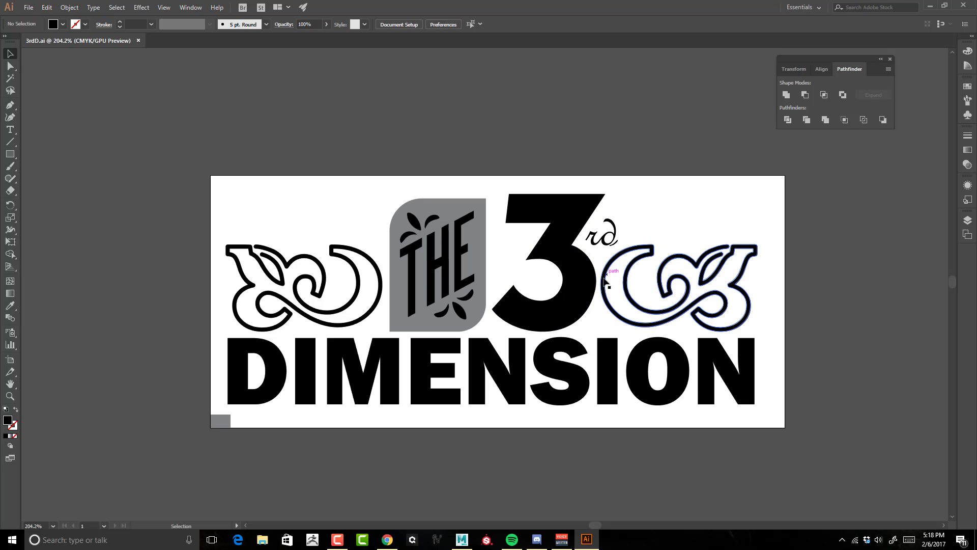
pyautogui.click(930, 5)
# Step: Scale the number 3 mesh up uniformly to about 1.26
pyautogui.keyDown('alt'); pyautogui.moveTo(610, 234); pyautogui.dragTo(477, 244); pyautogui.keyUp('alt')
pyautogui.keyDown('alt'); pyautogui.moveTo(563, 250); pyautogui.dragTo(577, 261); pyautogui.keyUp('alt')
pyautogui.keyDown('alt'); pyautogui.moveTo(483, 264); pyautogui.dragTo(532, 280, button='right'); pyautogui.keyUp('alt')
pyautogui.keyDown('alt'); pyautogui.moveTo(533, 279); pyautogui.dragTo(560, 257); pyautogui.keyUp('alt')
pyautogui.keyDown('alt'); pyautogui.moveTo(413, 325); pyautogui.dragTo(447, 340); pyautogui.keyUp('alt')
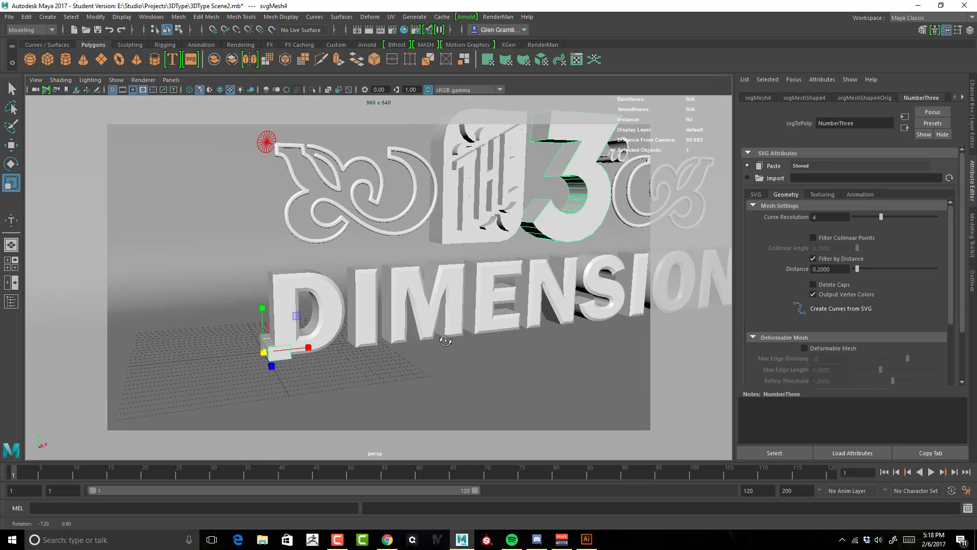
pyautogui.keyDown('alt'); pyautogui.moveTo(338, 349); pyautogui.dragTo(231, 344); pyautogui.keyUp('alt')
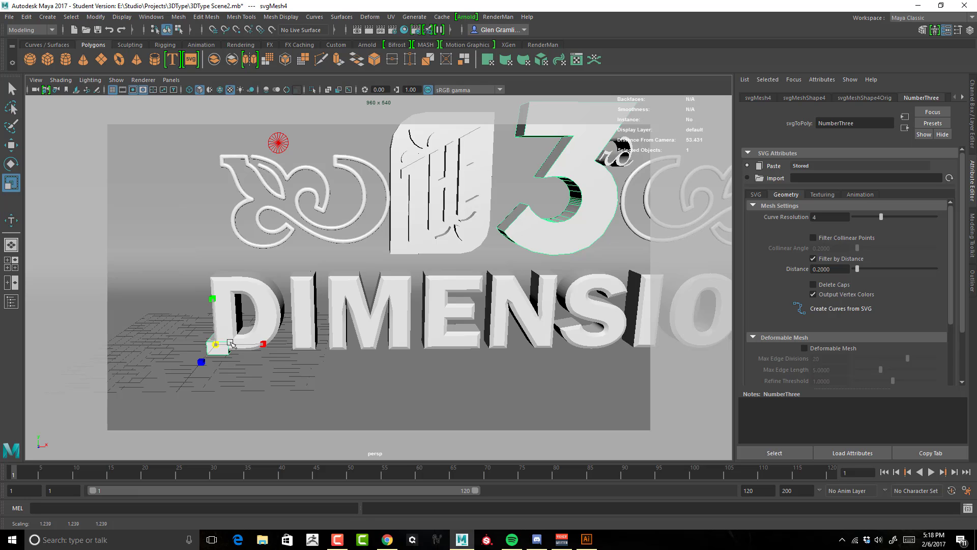
pyautogui.keyDown('alt'); pyautogui.moveTo(326, 336); pyautogui.dragTo(372, 277); pyautogui.keyUp('alt')
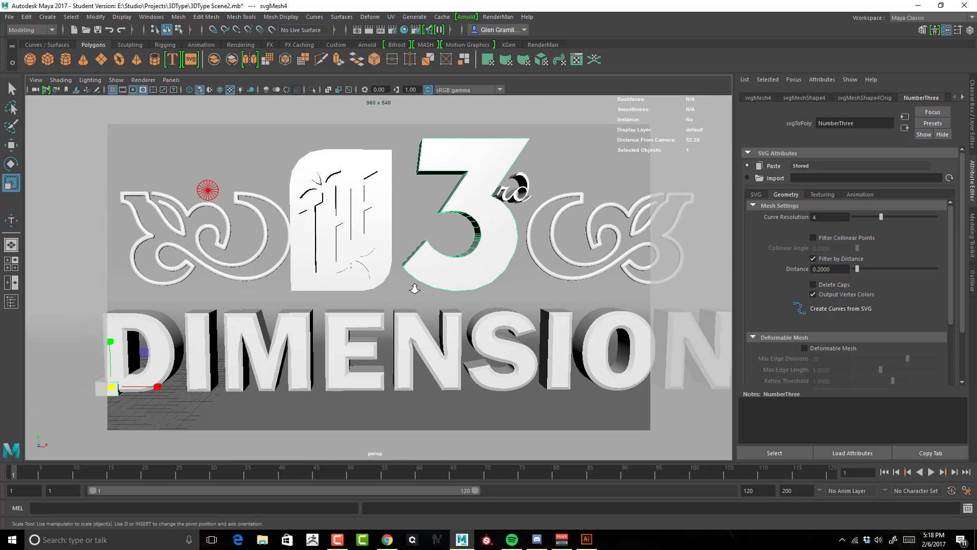
pyautogui.scroll(-3, 413, 288)
pyautogui.keyDown('alt'); pyautogui.moveTo(218, 368); pyautogui.dragTo(207, 350); pyautogui.keyUp('alt')
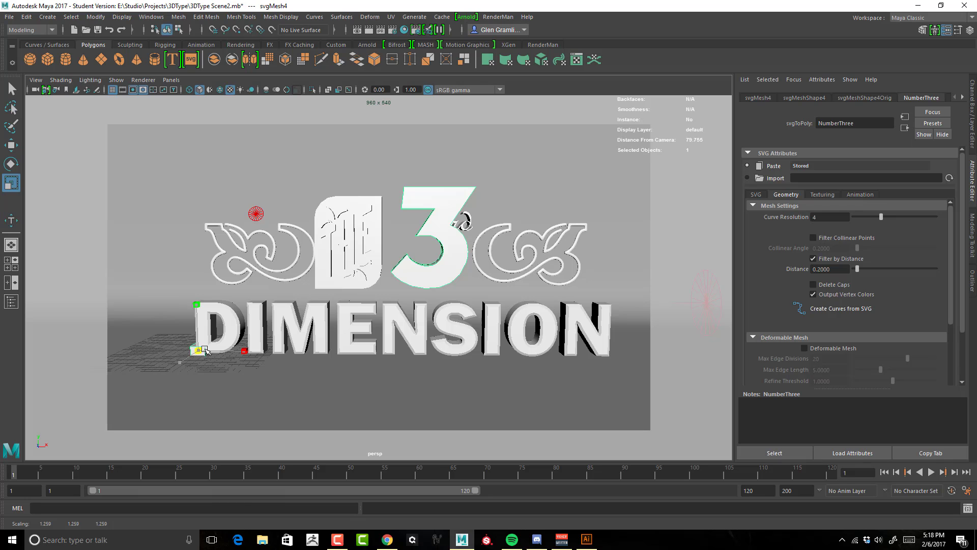
pyautogui.moveTo(408, 329)
pyautogui.keyDown('alt'); pyautogui.mouseDown()
pyautogui.moveTo(396, 408)
pyautogui.moveTo(421, 324)
pyautogui.mouseUp(); pyautogui.keyUp('alt')
# Step: Scale the block mesh behind the THE lettering uniformly to about 1.25
pyautogui.click(363, 278)
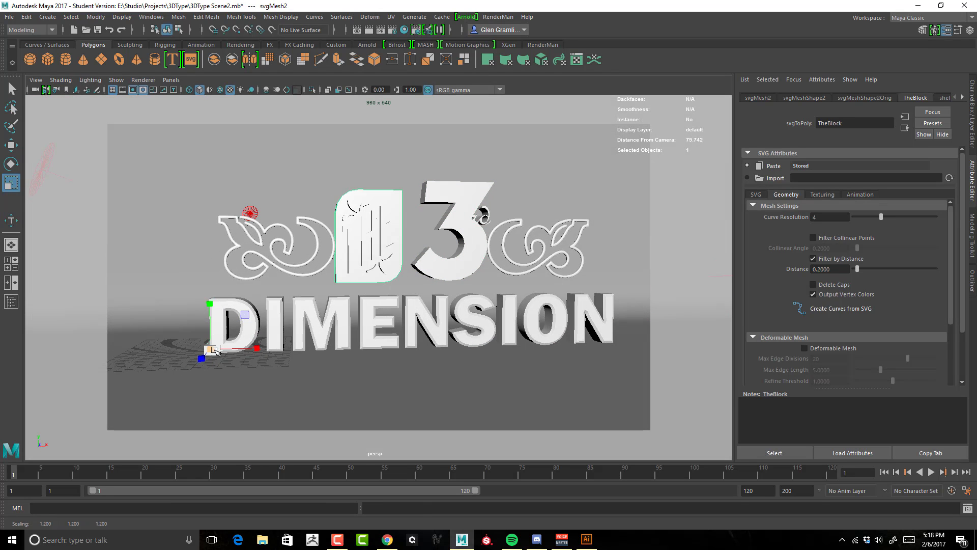
pyautogui.moveTo(214, 350); pyautogui.dragTo(226, 346)
pyautogui.keyDown('alt'); pyautogui.moveTo(323, 308); pyautogui.dragTo(303, 318); pyautogui.keyUp('alt')
pyautogui.moveTo(205, 351); pyautogui.dragTo(208, 351)
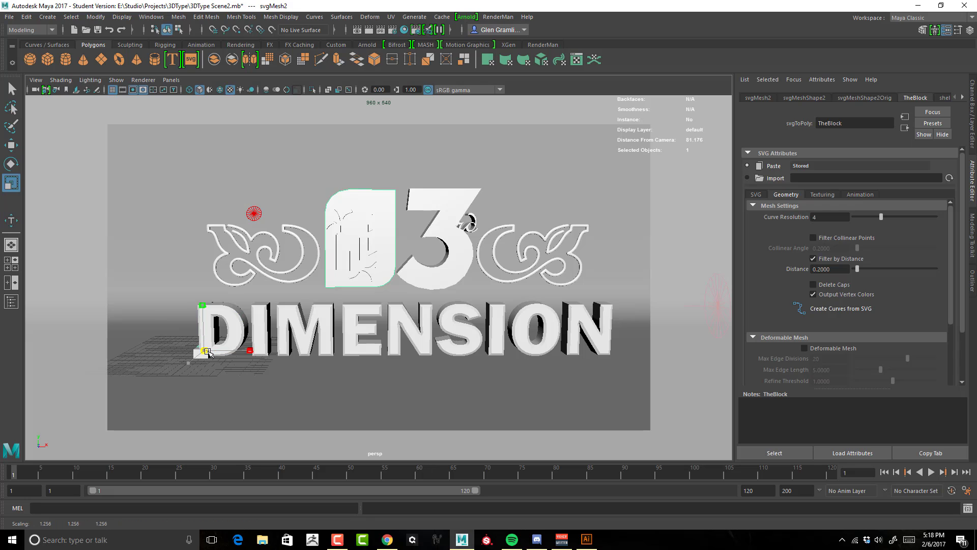
pyautogui.moveTo(315, 349)
pyautogui.keyDown('alt'); pyautogui.mouseDown()
pyautogui.moveTo(280, 348)
pyautogui.moveTo(318, 344)
pyautogui.mouseUp(); pyautogui.keyUp('alt')
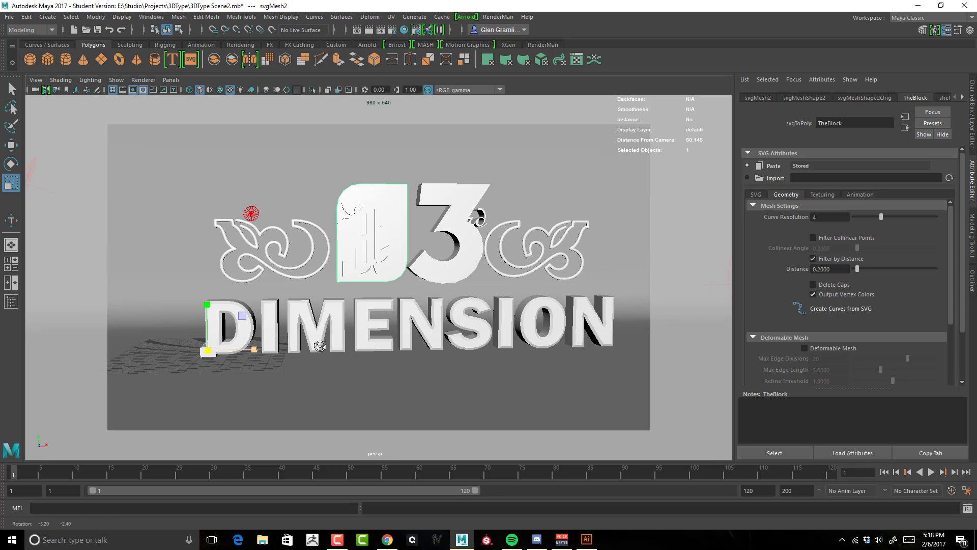
pyautogui.moveTo(249, 373)
pyautogui.keyDown('alt'); pyautogui.mouseDown()
pyautogui.moveTo(265, 387)
pyautogui.moveTo(221, 370)
pyautogui.moveTo(230, 370)
pyautogui.mouseUp(); pyautogui.keyUp('alt')
# Step: Adjust the uniform scale of the THE lettering, and scale the rd lettering uniformly to about 1.13
pyautogui.click(397, 278)
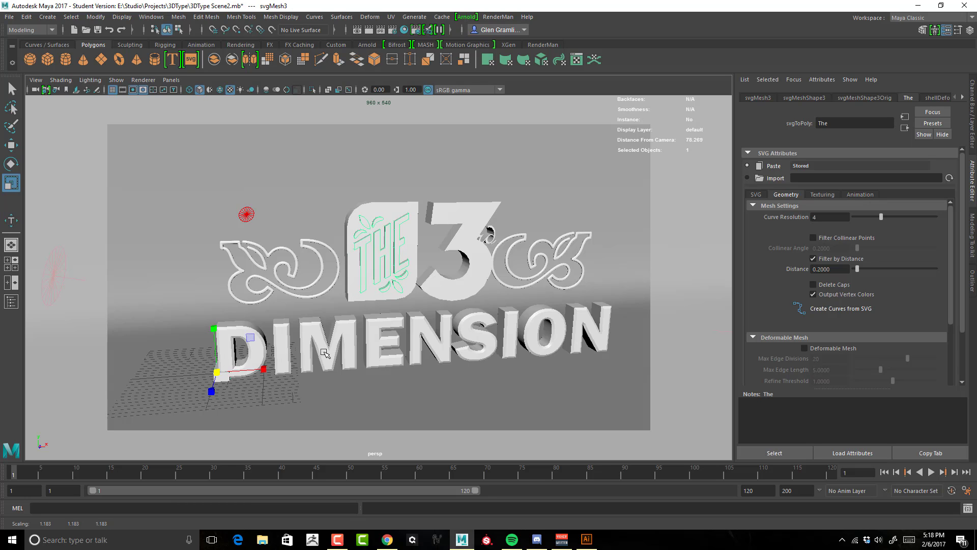
pyautogui.keyDown('alt'); pyautogui.moveTo(324, 352); pyautogui.dragTo(372, 334); pyautogui.keyUp('alt')
pyautogui.click(468, 217)
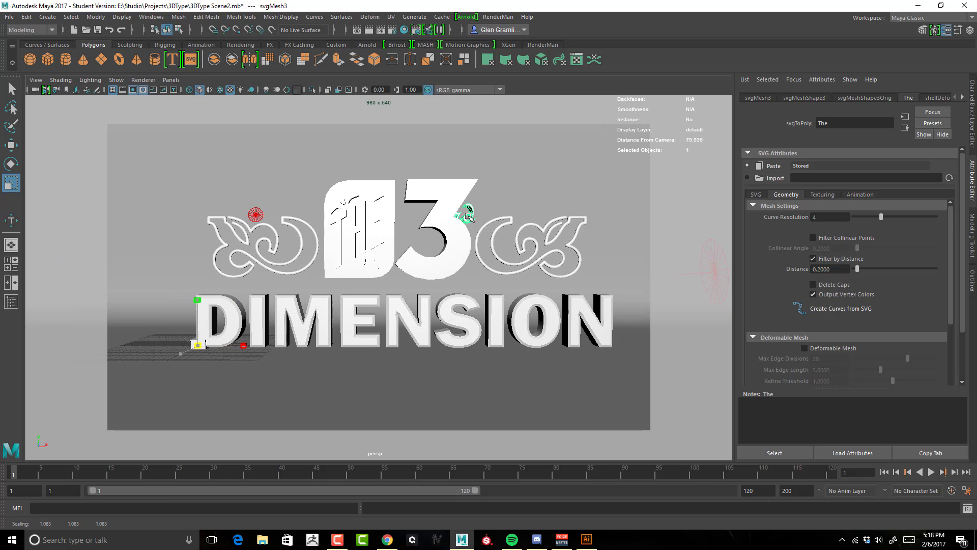
pyautogui.moveTo(205, 344); pyautogui.dragTo(215, 341)
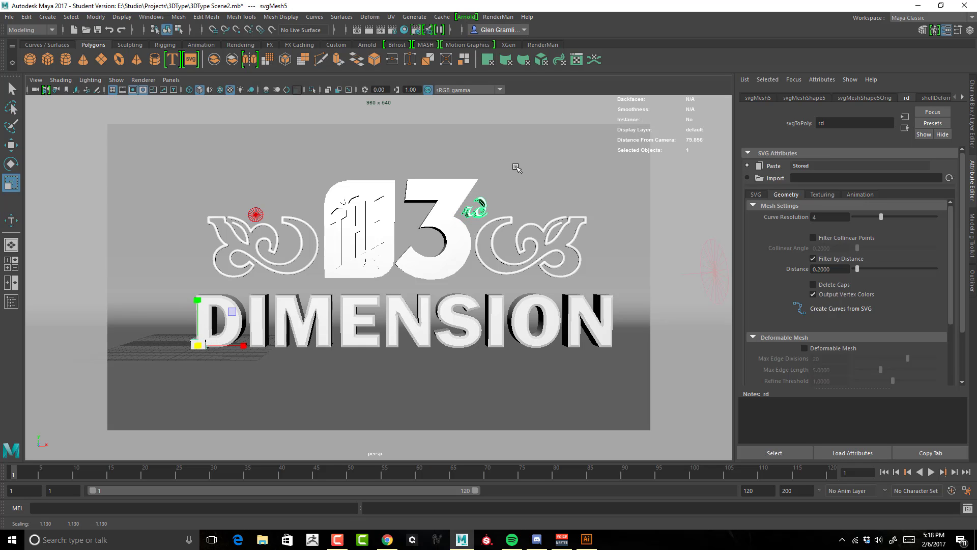
# Step: Examine the layered depth and spacing of the logo pieces against the backdrop from several angles
pyautogui.keyDown('alt'); pyautogui.moveTo(517, 168); pyautogui.dragTo(531, 172); pyautogui.keyUp('alt')
pyautogui.keyDown('alt'); pyautogui.moveTo(577, 207); pyautogui.dragTo(429, 267); pyautogui.keyUp('alt')
pyautogui.keyDown('alt'); pyautogui.moveTo(390, 207); pyautogui.dragTo(349, 196); pyautogui.keyUp('alt')
pyautogui.click(292, 175)
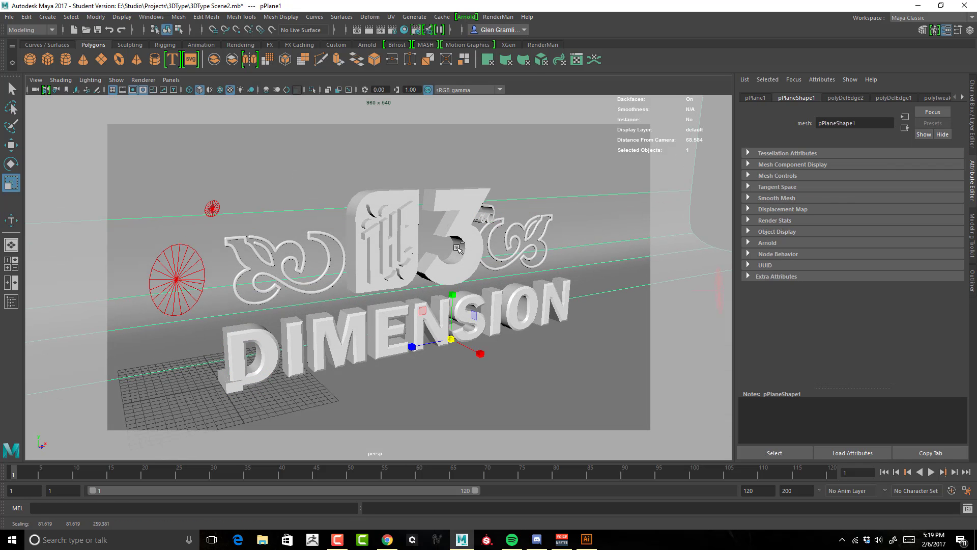
pyautogui.press('w')
pyautogui.keyDown('alt'); pyautogui.moveTo(560, 226); pyautogui.dragTo(631, 210); pyautogui.keyUp('alt')
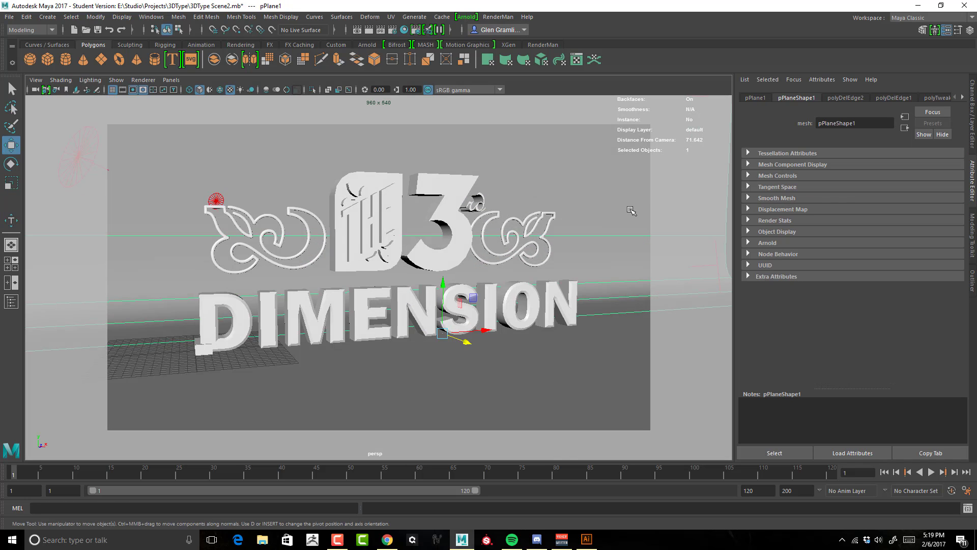
pyautogui.keyDown('alt'); pyautogui.moveTo(631, 211); pyautogui.dragTo(601, 221, button='right'); pyautogui.keyUp('alt')
pyautogui.click(644, 221)
pyautogui.keyDown('alt'); pyautogui.moveTo(595, 220); pyautogui.dragTo(539, 247); pyautogui.keyUp('alt')
pyautogui.keyDown('alt'); pyautogui.moveTo(540, 247); pyautogui.dragTo(518, 254, button='right'); pyautogui.keyUp('alt')
pyautogui.keyDown('alt'); pyautogui.moveTo(283, 349); pyautogui.dragTo(235, 345); pyautogui.keyUp('alt')
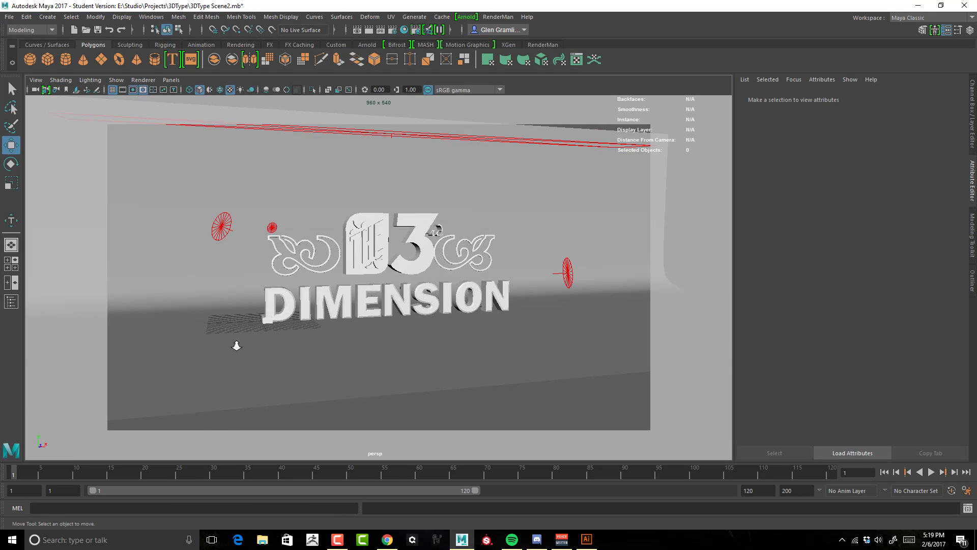
pyautogui.keyDown('alt'); pyautogui.moveTo(236, 344); pyautogui.dragTo(316, 333, button='right'); pyautogui.keyUp('alt')
pyautogui.keyDown('alt'); pyautogui.moveTo(316, 334); pyautogui.dragTo(501, 286, button='middle'); pyautogui.keyUp('alt')
pyautogui.keyDown('alt'); pyautogui.moveTo(501, 286); pyautogui.dragTo(526, 282, button='right'); pyautogui.keyUp('alt')
pyautogui.keyDown('alt'); pyautogui.moveTo(526, 283); pyautogui.dragTo(419, 322, button='middle'); pyautogui.keyUp('alt')
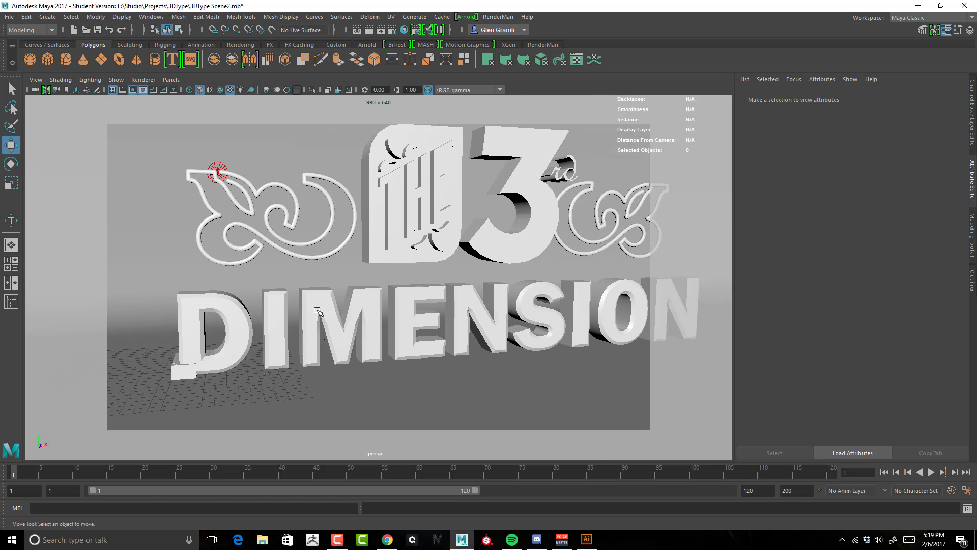
pyautogui.keyDown('alt'); pyautogui.moveTo(318, 310); pyautogui.dragTo(353, 295, button='middle'); pyautogui.keyUp('alt')
pyautogui.click(212, 320)
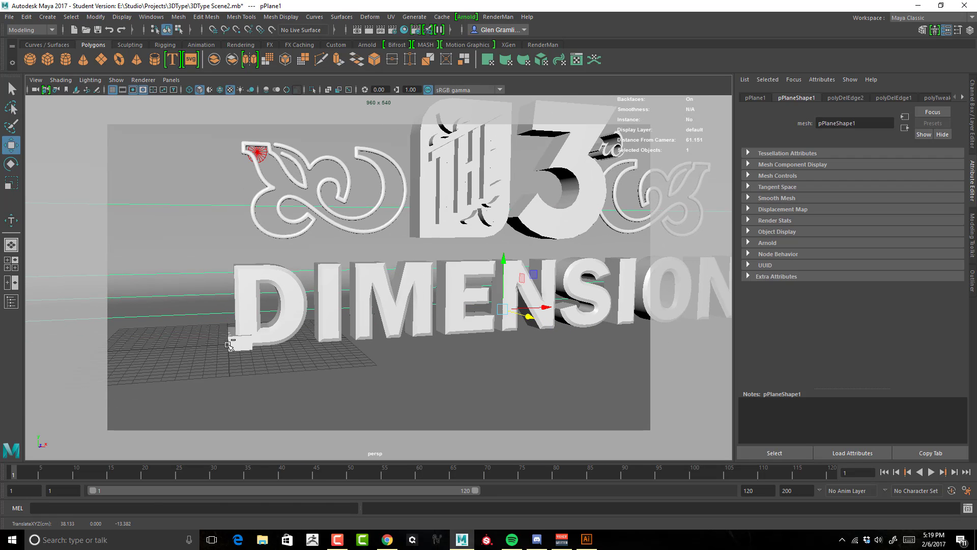
pyautogui.keyDown('alt'); pyautogui.moveTo(249, 353); pyautogui.dragTo(277, 359); pyautogui.keyUp('alt')
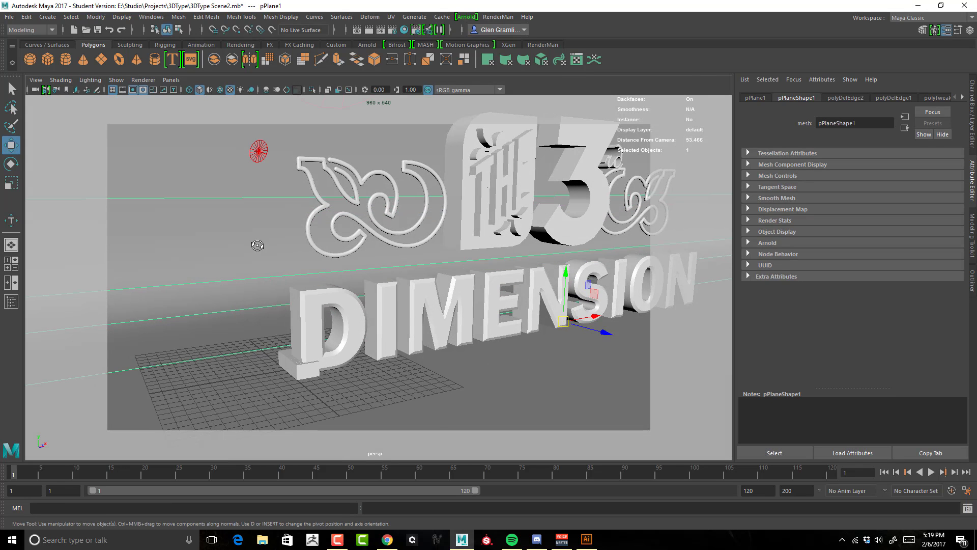
pyautogui.keyDown('alt'); pyautogui.moveTo(257, 245); pyautogui.dragTo(315, 246, button='right'); pyautogui.keyUp('alt')
pyautogui.keyDown('alt'); pyautogui.moveTo(600, 264); pyautogui.dragTo(643, 260); pyautogui.keyUp('alt')
# Step: Select all five SVG meshes together and move them about 1.6 units down toward the DIMENSION text
pyautogui.keyDown('alt'); pyautogui.moveTo(476, 310); pyautogui.dragTo(392, 328); pyautogui.keyUp('alt')
pyautogui.keyDown('alt'); pyautogui.moveTo(392, 327); pyautogui.dragTo(554, 299, button='right'); pyautogui.keyUp('alt')
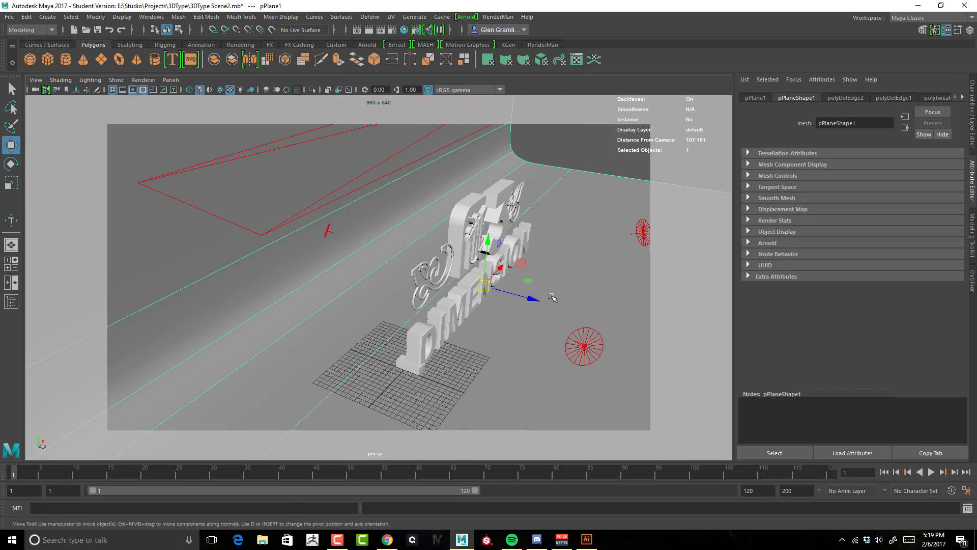
pyautogui.keyDown('alt'); pyautogui.moveTo(554, 299); pyautogui.dragTo(581, 277); pyautogui.keyUp('alt')
pyautogui.moveTo(428, 189); pyautogui.dragTo(509, 234)
pyautogui.keyDown('alt'); pyautogui.moveTo(646, 198); pyautogui.dragTo(532, 221); pyautogui.keyUp('alt')
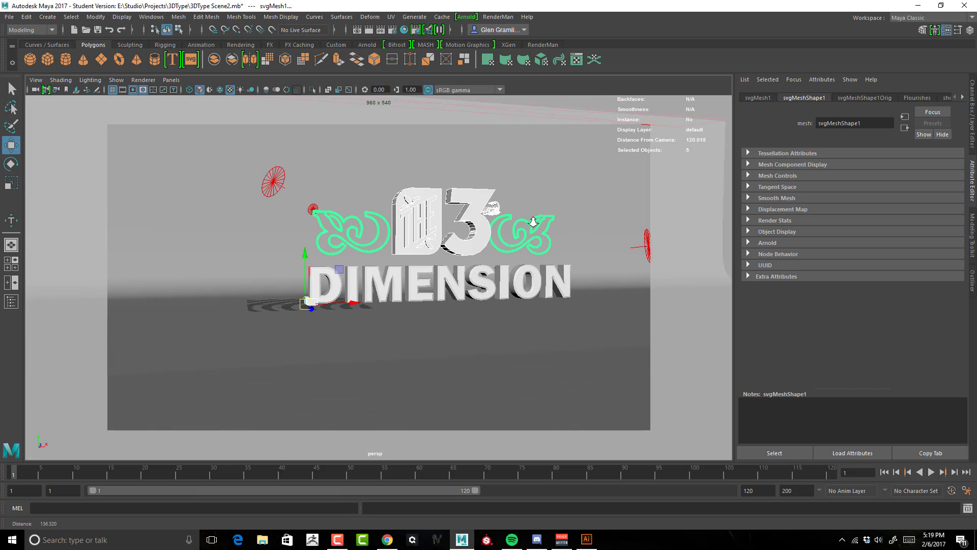
pyautogui.keyDown('alt'); pyautogui.moveTo(533, 220); pyautogui.dragTo(514, 222, button='right'); pyautogui.keyUp('alt')
pyautogui.moveTo(308, 256); pyautogui.dragTo(306, 264)
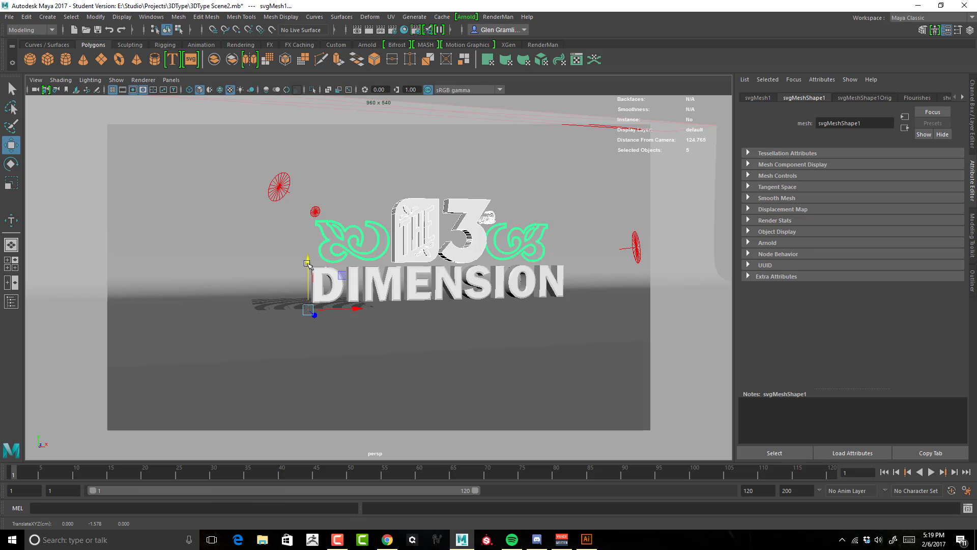
# Step: Select the DIMENSION text and move it horizontally toward alignment with the left ornament, checking it in the front view
pyautogui.keyDown('alt'); pyautogui.moveTo(445, 239); pyautogui.dragTo(451, 301); pyautogui.keyUp('alt')
pyautogui.keyDown('alt'); pyautogui.moveTo(451, 302); pyautogui.dragTo(559, 279, button='right'); pyautogui.keyUp('alt')
pyautogui.keyDown('alt'); pyautogui.moveTo(493, 285); pyautogui.dragTo(490, 231, button='middle'); pyautogui.keyUp('alt')
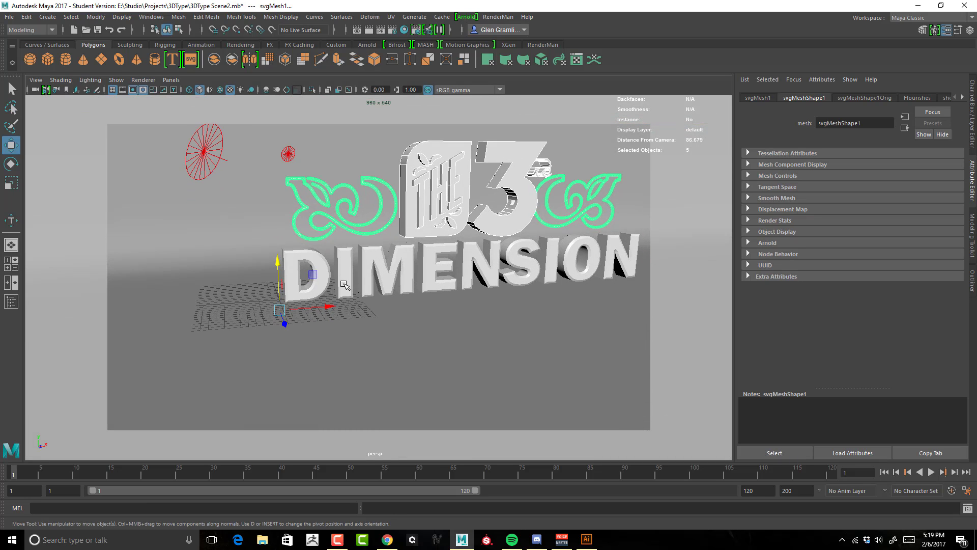
pyautogui.click(328, 283)
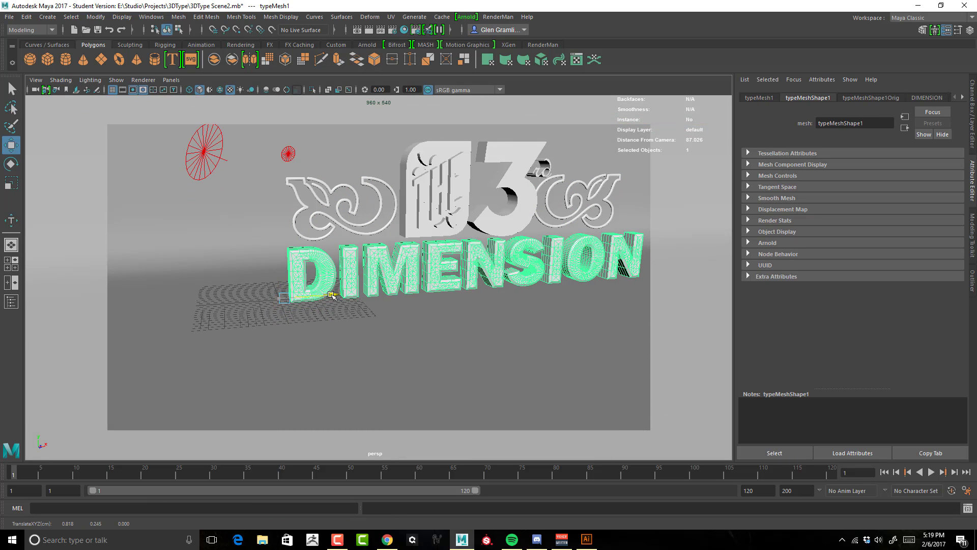
pyautogui.moveTo(328, 298)
pyautogui.keyDown('alt'); pyautogui.mouseDown()
pyautogui.moveTo(334, 291)
pyautogui.moveTo(315, 286)
pyautogui.mouseUp(); pyautogui.keyUp('alt')
pyautogui.press('space')
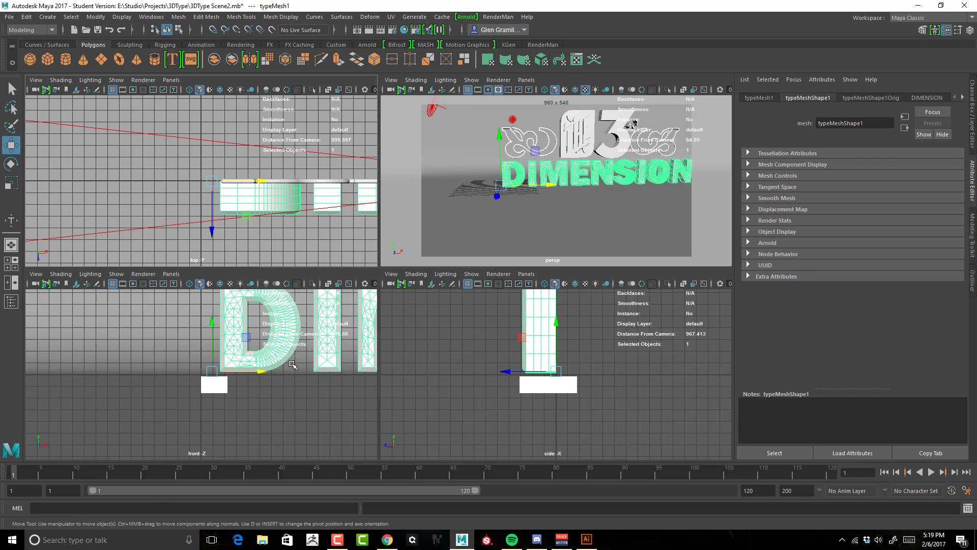
pyautogui.press('space')
pyautogui.keyDown('alt'); pyautogui.moveTo(340, 323); pyautogui.dragTo(297, 447, button='middle'); pyautogui.keyUp('alt')
pyautogui.keyDown('alt'); pyautogui.moveTo(475, 305); pyautogui.dragTo(391, 334, button='right'); pyautogui.keyUp('alt')
pyautogui.moveTo(404, 385); pyautogui.dragTo(428, 386)
# Step: Open the DIMENSION type settings and set the font size to 12 to narrow the text toward the ornaments' width
pyautogui.keyDown('alt'); pyautogui.moveTo(600, 334); pyautogui.dragTo(346, 349, button='middle'); pyautogui.keyUp('alt')
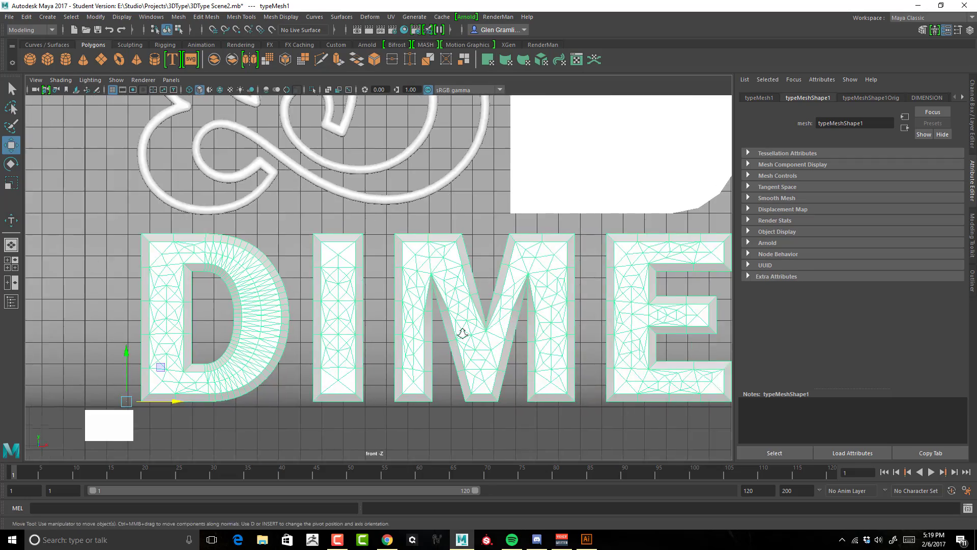
pyautogui.keyDown('alt'); pyautogui.moveTo(463, 332); pyautogui.dragTo(343, 323, button='right'); pyautogui.keyUp('alt')
pyautogui.keyDown('alt'); pyautogui.moveTo(454, 319); pyautogui.dragTo(195, 353, button='middle'); pyautogui.keyUp('alt')
pyautogui.keyDown('alt'); pyautogui.moveTo(479, 324); pyautogui.dragTo(436, 319, button='right'); pyautogui.keyUp('alt')
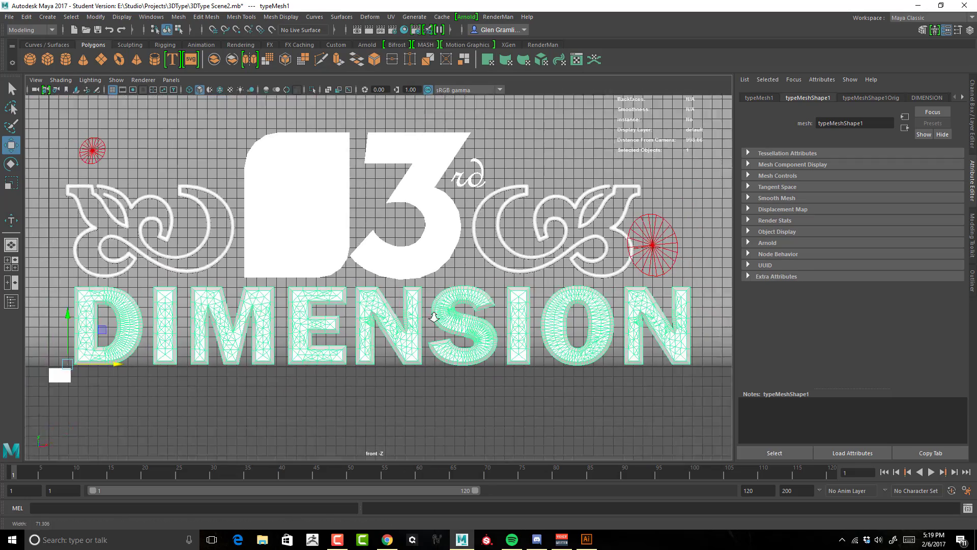
pyautogui.keyDown('alt'); pyautogui.moveTo(436, 319); pyautogui.dragTo(471, 305, button='middle'); pyautogui.keyUp('alt')
pyautogui.keyDown('alt'); pyautogui.moveTo(489, 306); pyautogui.dragTo(481, 306, button='right'); pyautogui.keyUp('alt')
pyautogui.keyDown('alt'); pyautogui.moveTo(481, 305); pyautogui.dragTo(503, 299, button='middle'); pyautogui.keyUp('alt')
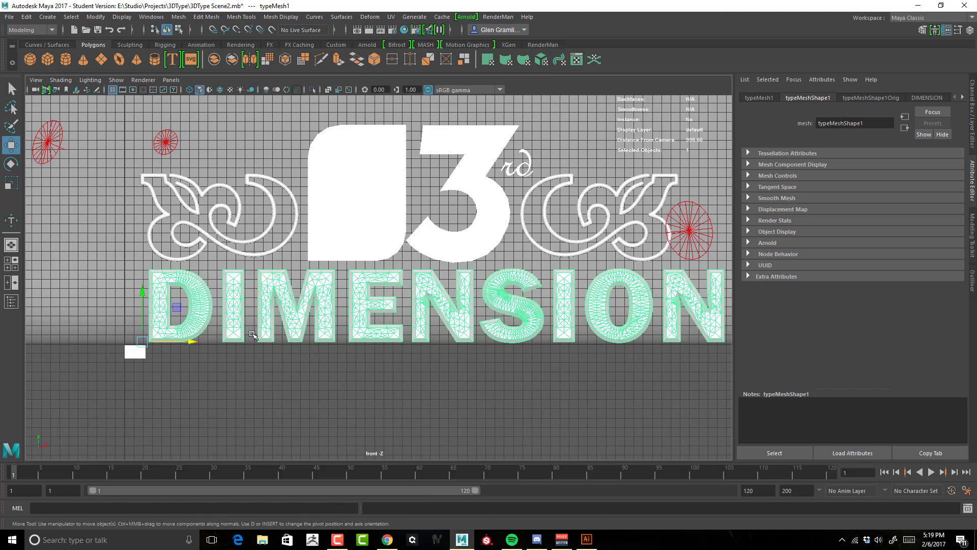
pyautogui.click(927, 98)
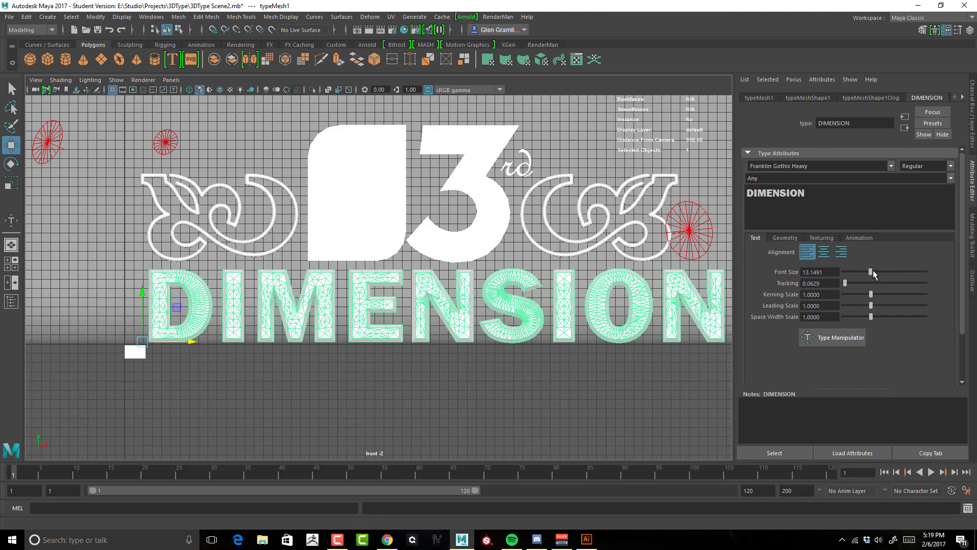
pyautogui.moveTo(874, 274); pyautogui.dragTo(868, 276)
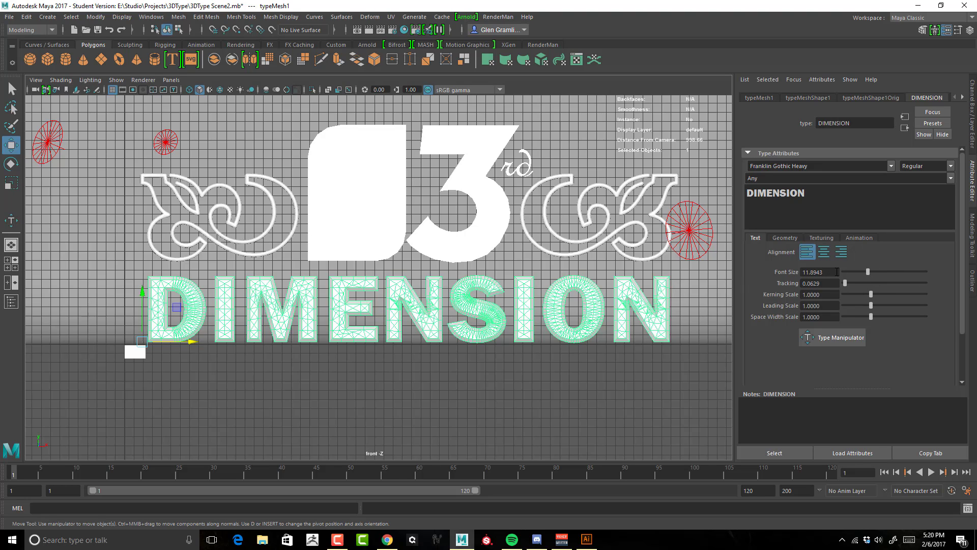
pyautogui.moveTo(837, 272); pyautogui.dragTo(759, 274)
pyautogui.write('12')
pyautogui.press('Return')
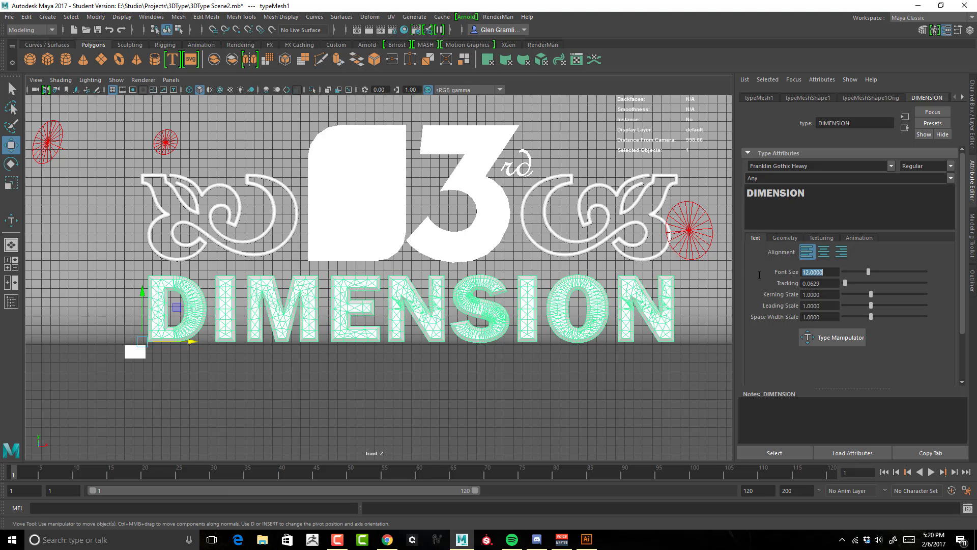
# Step: Try font sizes of 12.5, 12.1 and 12.05 on the DIMENSION text
pyautogui.write('12.5')
pyautogui.press('Return')
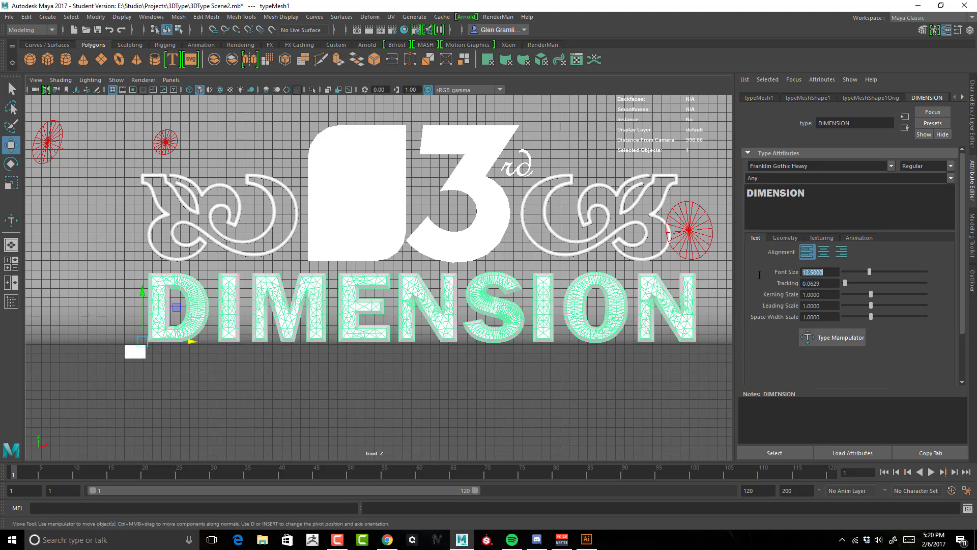
pyautogui.write('12.1')
pyautogui.press('Return')
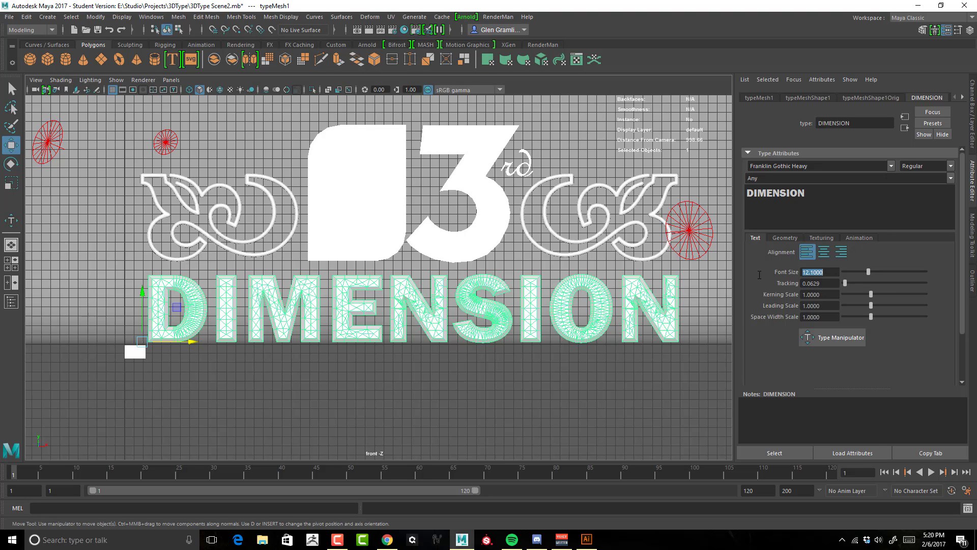
pyautogui.write('12')
pyautogui.press('Return')
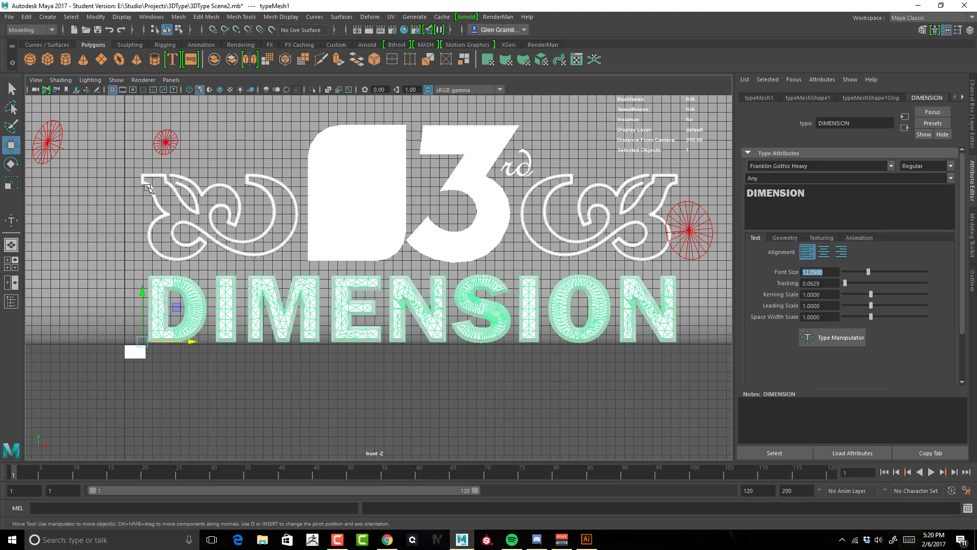
# Step: Shift the DIMENSION text left to X about 1.09, under the left ornament's outer edge, and compare font sizes 12.5 and 12.05
pyautogui.moveTo(191, 342); pyautogui.dragTo(185, 344)
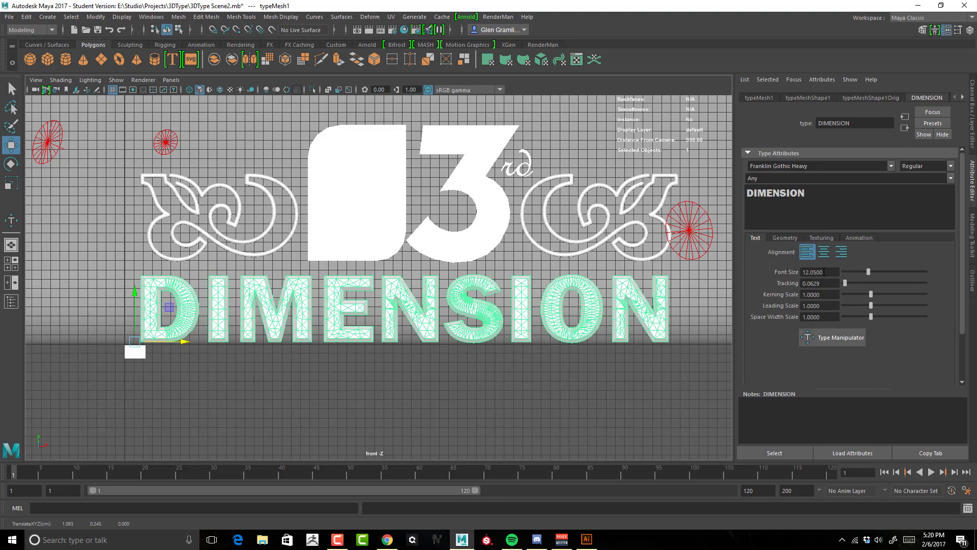
pyautogui.moveTo(824, 272); pyautogui.dragTo(758, 272)
pyautogui.write('12.5')
pyautogui.press('Return')
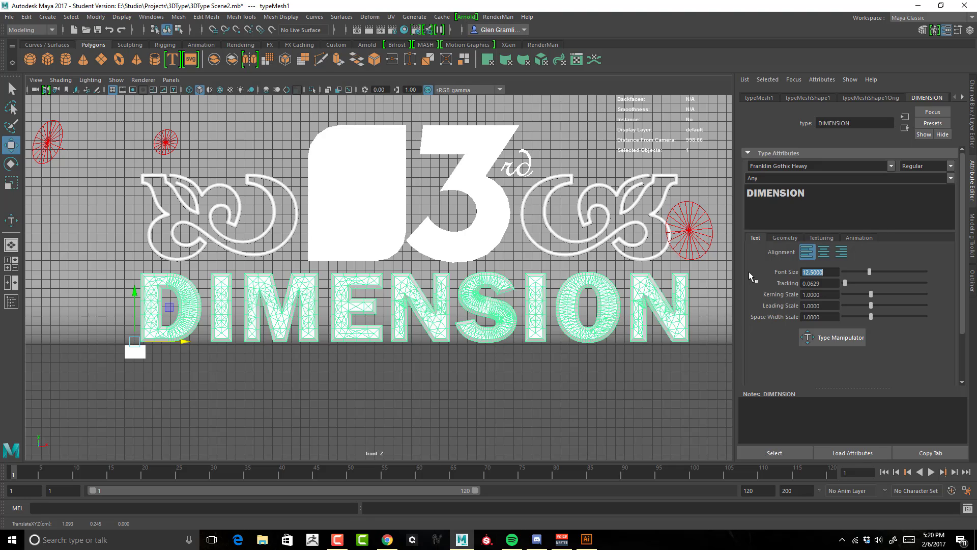
pyautogui.write('12.05')
pyautogui.press('Return')
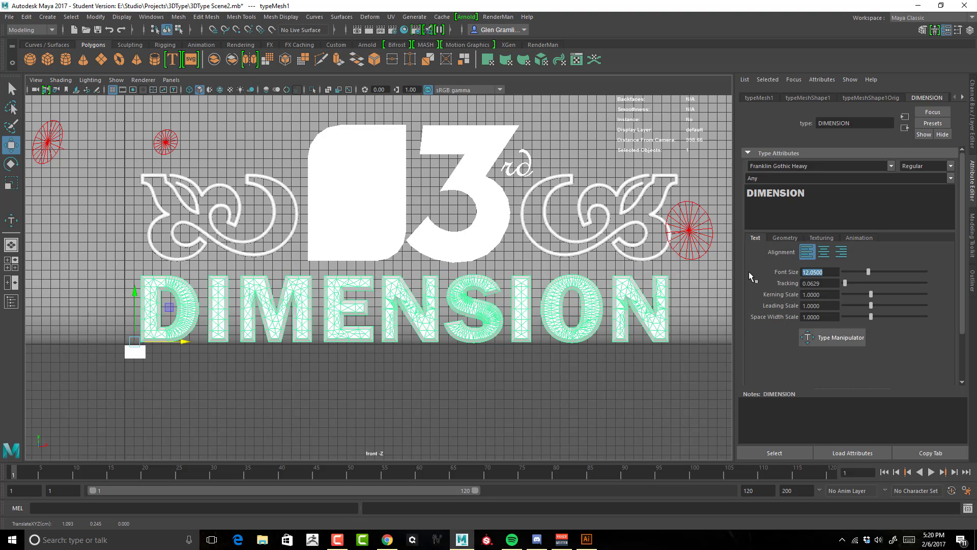
# Step: Fine-tune the DIMENSION font size through 12.08, 12.09, 12.1, 12.15 and 12.2 to 12.22 to match the ornaments' full width
pyautogui.write('12.08')
pyautogui.press('Return')
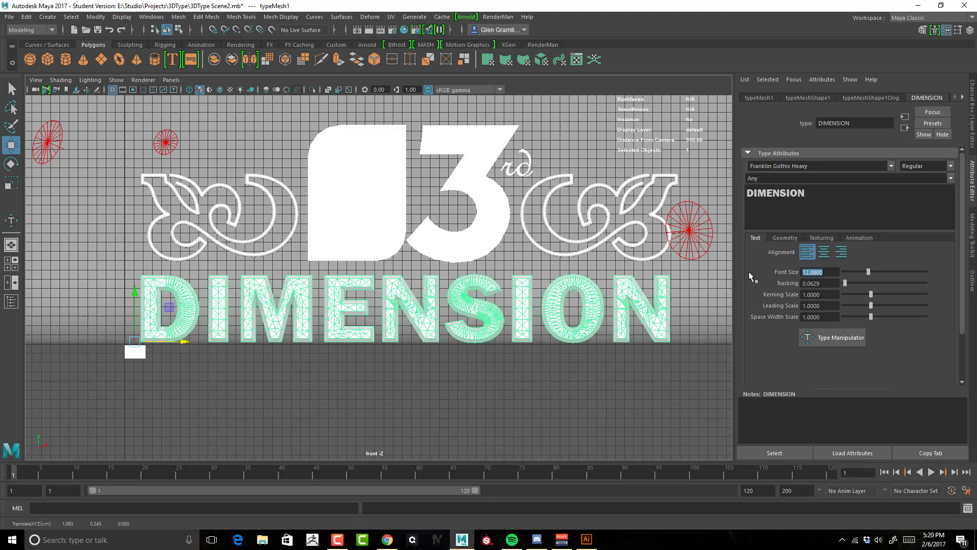
pyautogui.write('12.09')
pyautogui.press('Return')
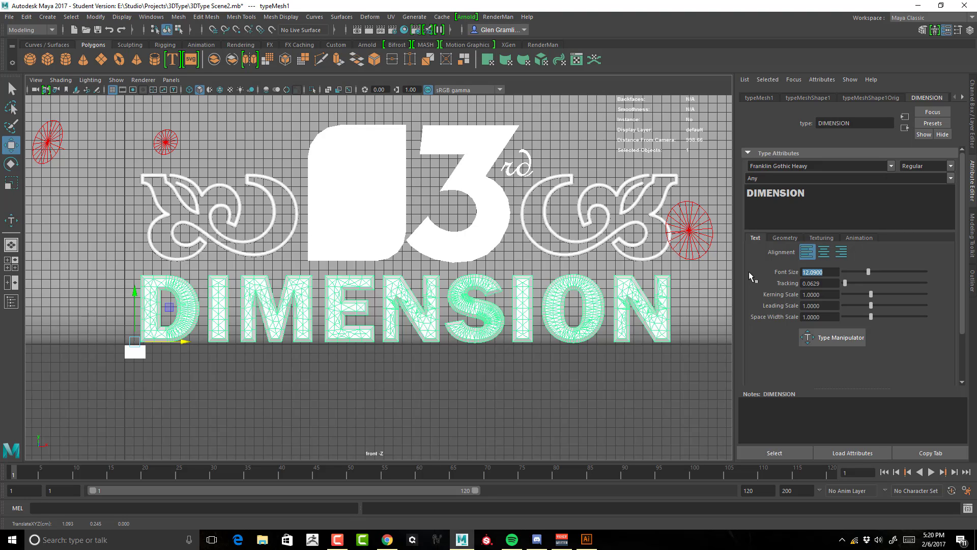
pyautogui.write('12.1')
pyautogui.press('Return')
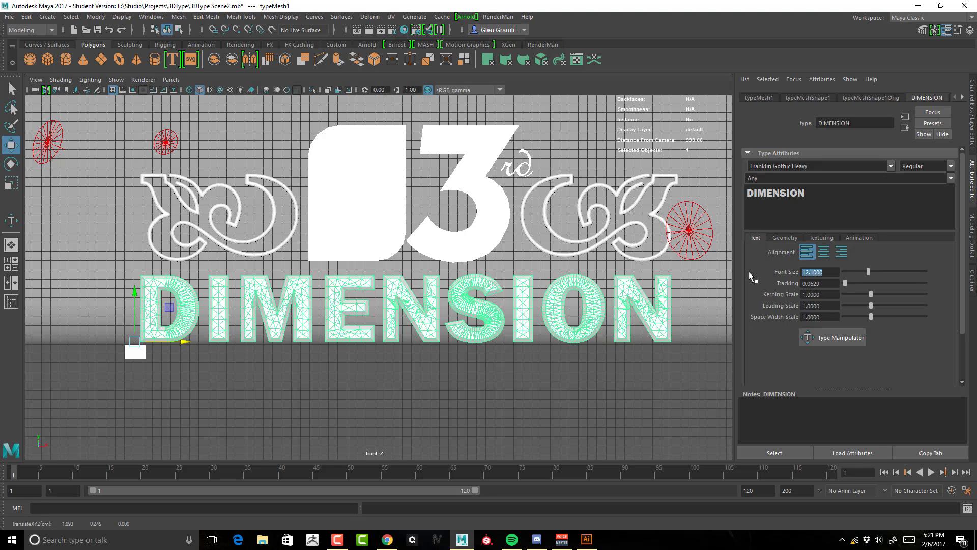
pyautogui.write('12.15')
pyautogui.press('Return')
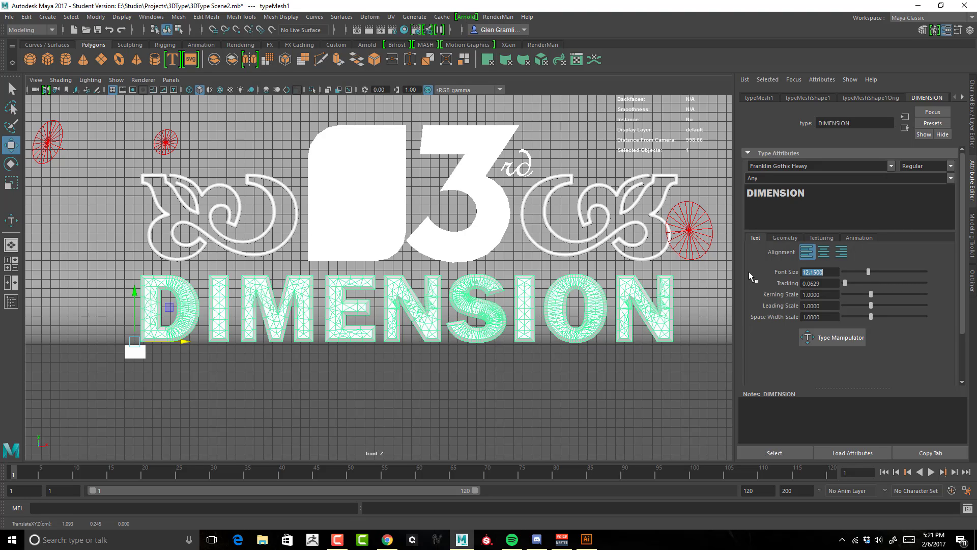
pyautogui.write('12.2')
pyautogui.press('Return')
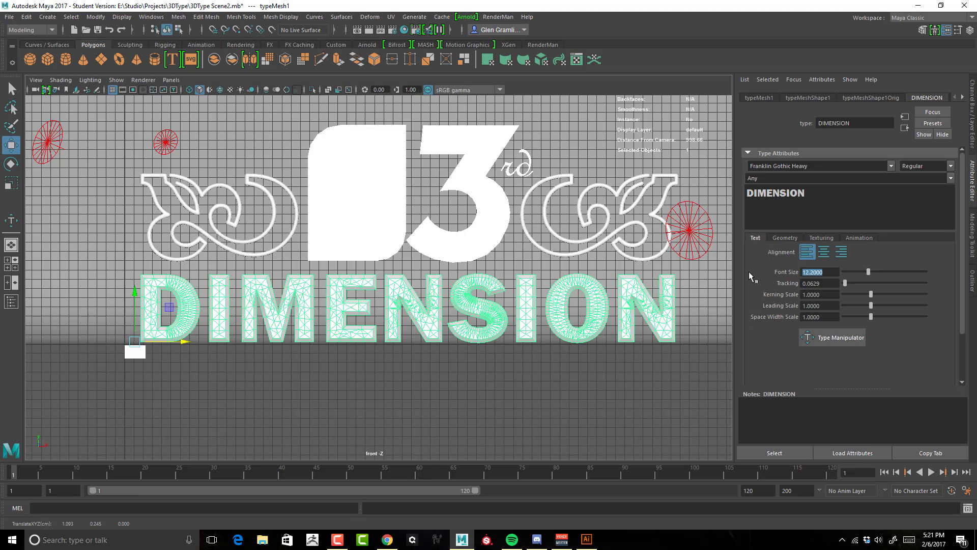
pyautogui.write('12.22')
pyautogui.press('Return')
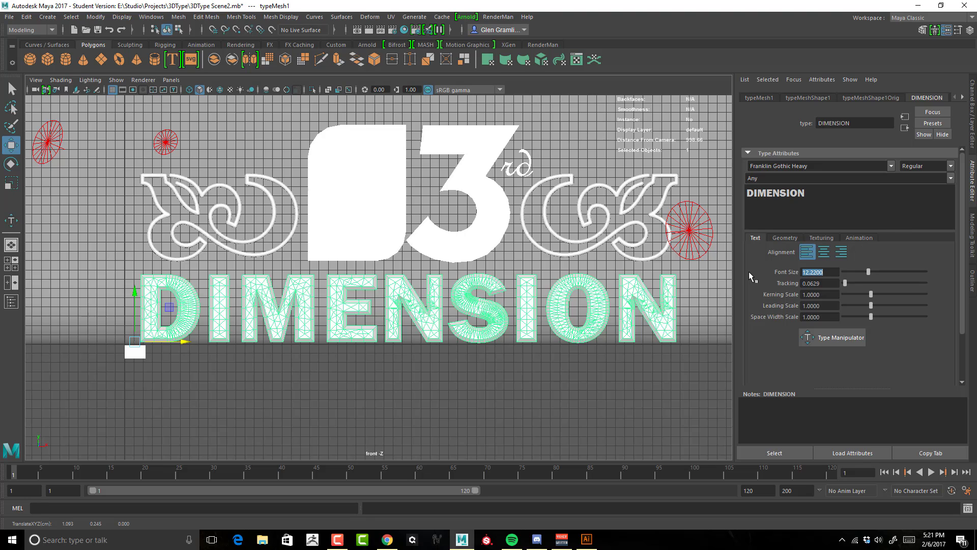
# Step: Select all five SVG meshes from the side in the perspective view and move them down to Y about -2.19
pyautogui.click(699, 295)
pyautogui.click(439, 242)
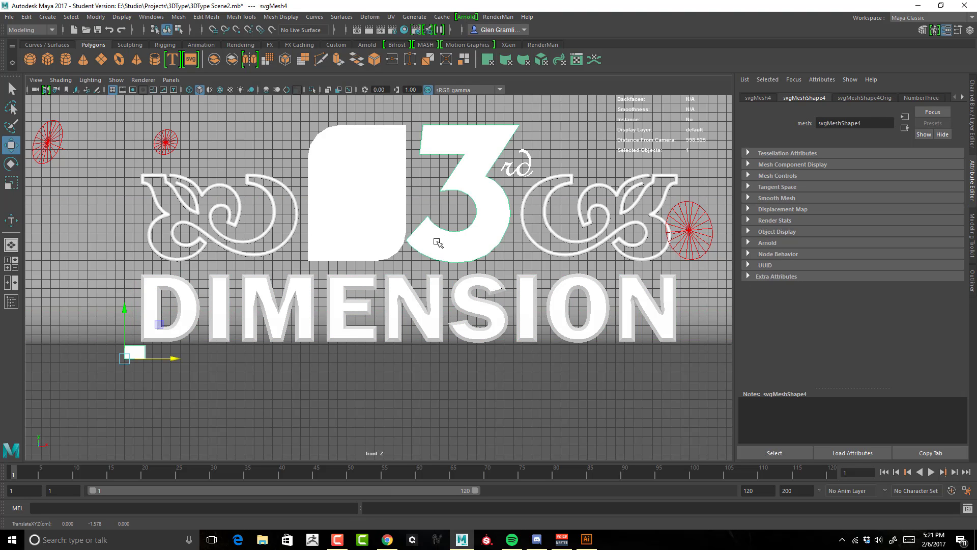
pyautogui.click(338, 232)
pyautogui.press('space')
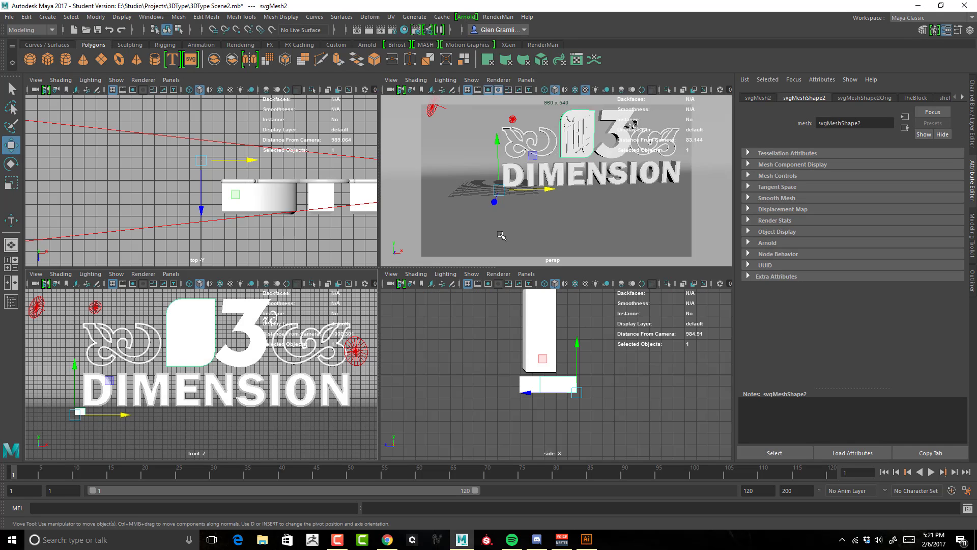
pyautogui.press('space')
pyautogui.keyDown('alt'); pyautogui.moveTo(501, 235); pyautogui.dragTo(480, 176); pyautogui.keyUp('alt')
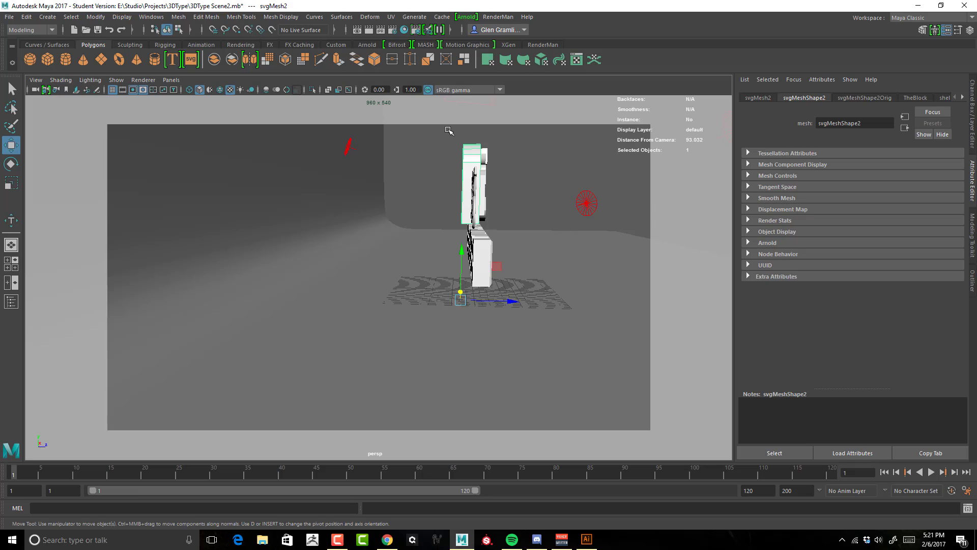
pyautogui.moveTo(449, 131); pyautogui.dragTo(508, 214)
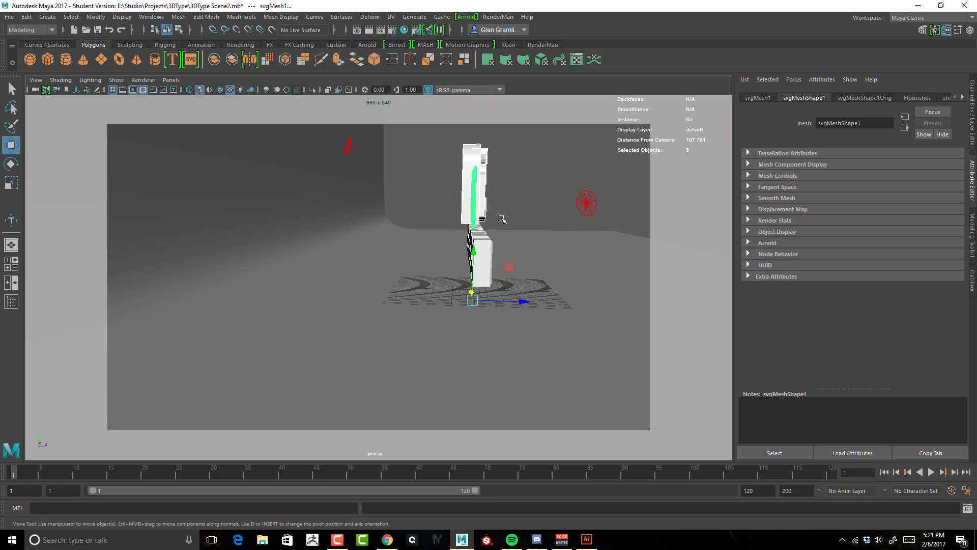
pyautogui.moveTo(473, 250); pyautogui.dragTo(474, 254)
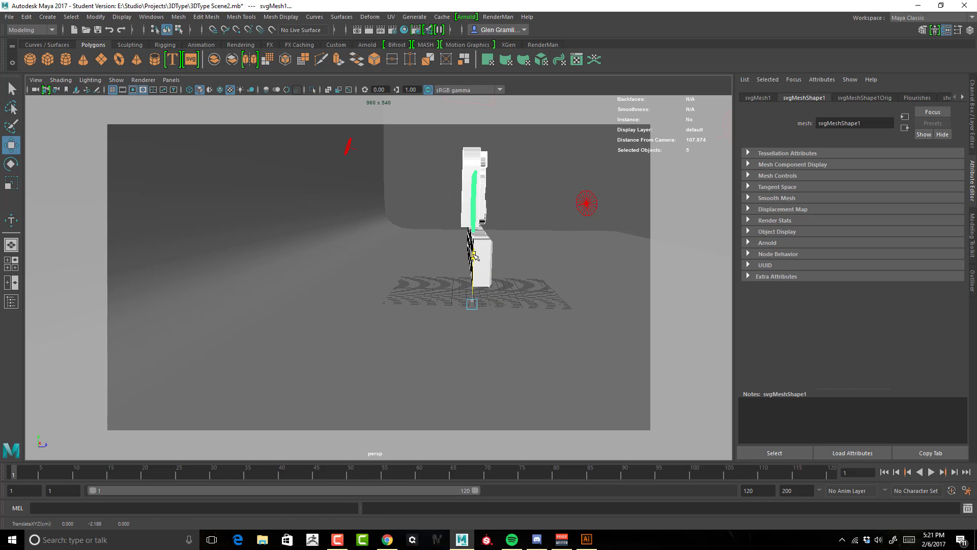
# Step: Select the block mesh behind the THE lettering and frame it closely at an angle
pyautogui.keyDown('alt'); pyautogui.moveTo(561, 240); pyautogui.dragTo(500, 292); pyautogui.keyUp('alt')
pyautogui.click(526, 249)
pyautogui.keyDown('alt'); pyautogui.moveTo(565, 196); pyautogui.dragTo(455, 176); pyautogui.keyUp('alt')
pyautogui.click(436, 211)
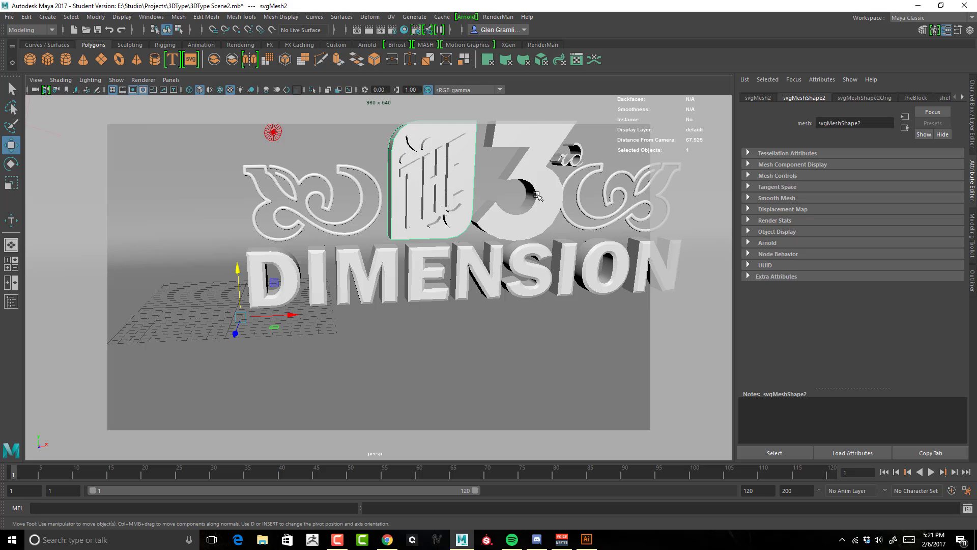
pyautogui.keyDown('alt'); pyautogui.moveTo(537, 195); pyautogui.dragTo(433, 237, button='middle'); pyautogui.keyUp('alt')
pyautogui.keyDown('alt'); pyautogui.moveTo(434, 237); pyautogui.dragTo(468, 228, button='right'); pyautogui.keyUp('alt')
pyautogui.keyDown('alt'); pyautogui.moveTo(470, 227); pyautogui.dragTo(542, 228); pyautogui.keyUp('alt')
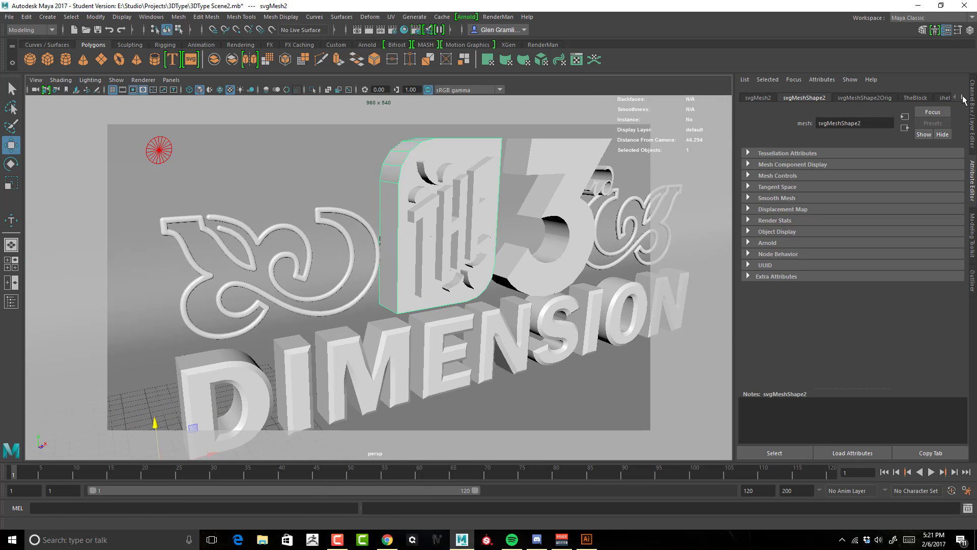
# Step: Look through the block mesh's attribute nodes for its SVG settings
pyautogui.click(962, 96)
pyautogui.click(962, 96)
pyautogui.click(962, 96)
pyautogui.click(963, 96)
pyautogui.click(962, 96)
pyautogui.click(962, 96)
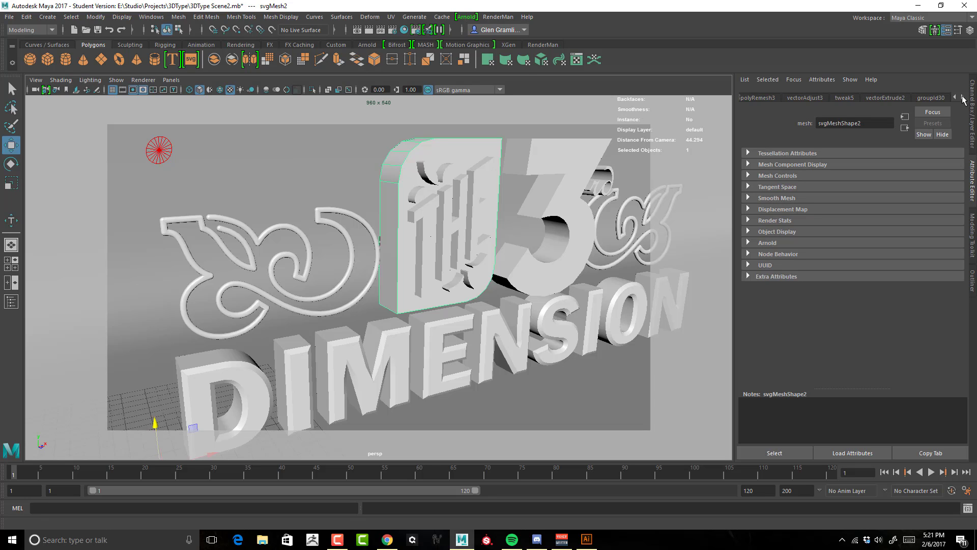
pyautogui.click(955, 97)
pyautogui.click(956, 96)
pyautogui.click(955, 96)
pyautogui.click(956, 97)
pyautogui.click(956, 97)
pyautogui.click(956, 97)
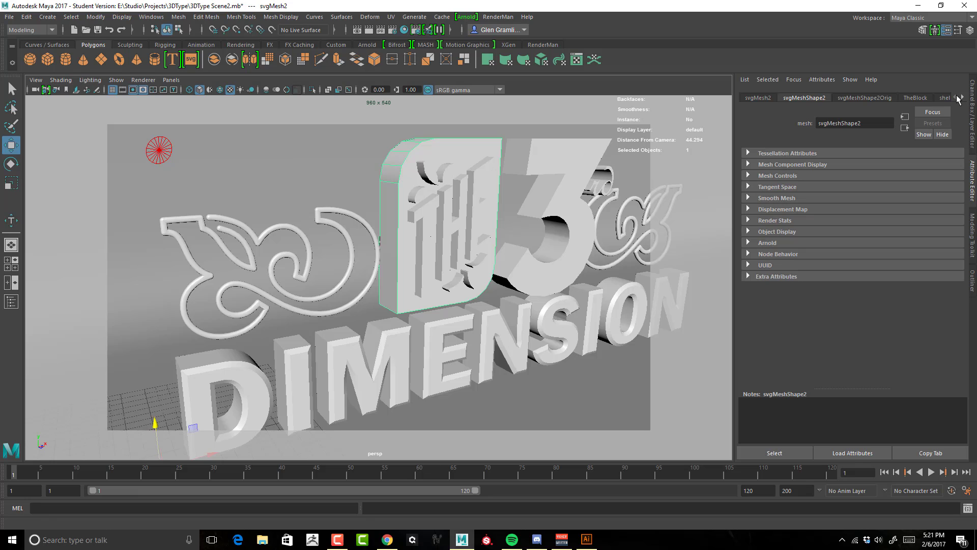
# Step: Raise the curve resolution to 10 in TheBlock's geometry mesh settings
pyautogui.click(915, 97)
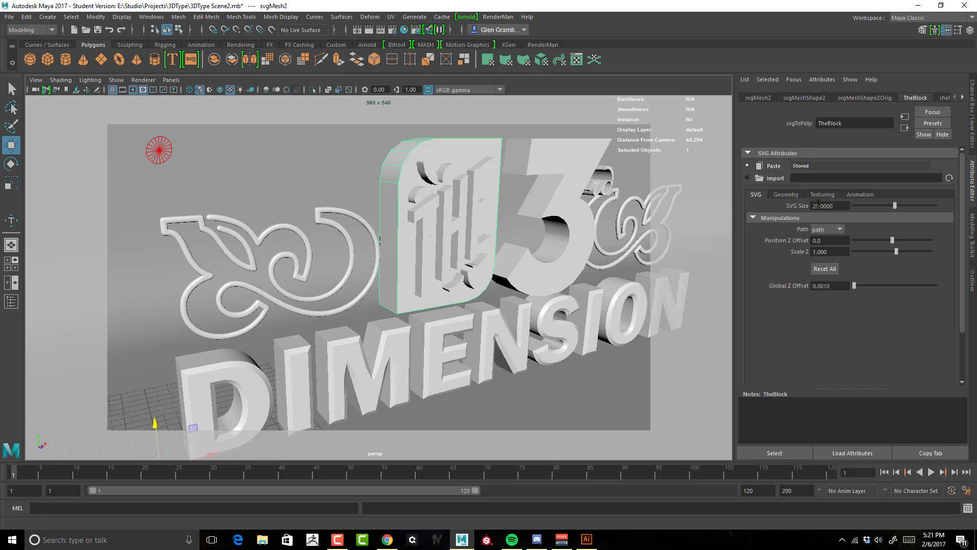
pyautogui.click(787, 195)
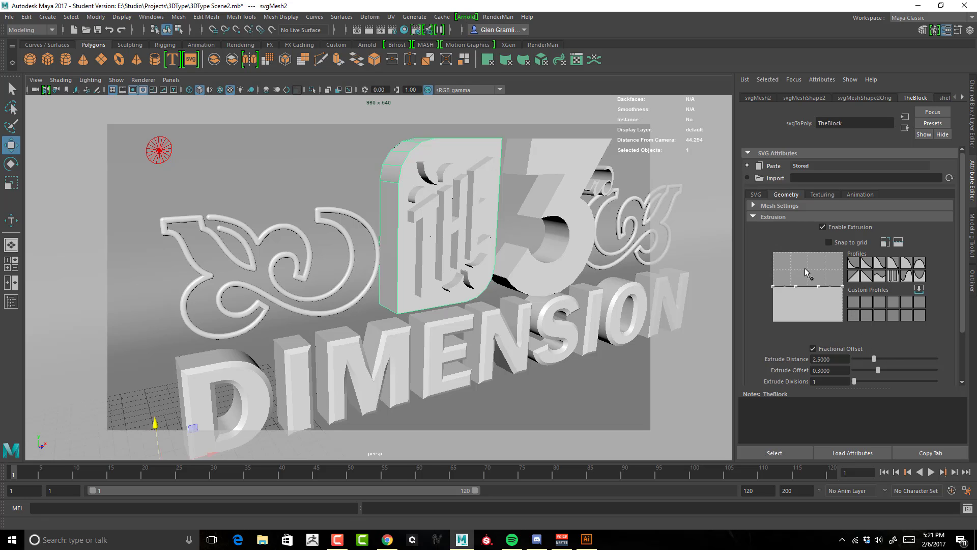
pyautogui.click(782, 207)
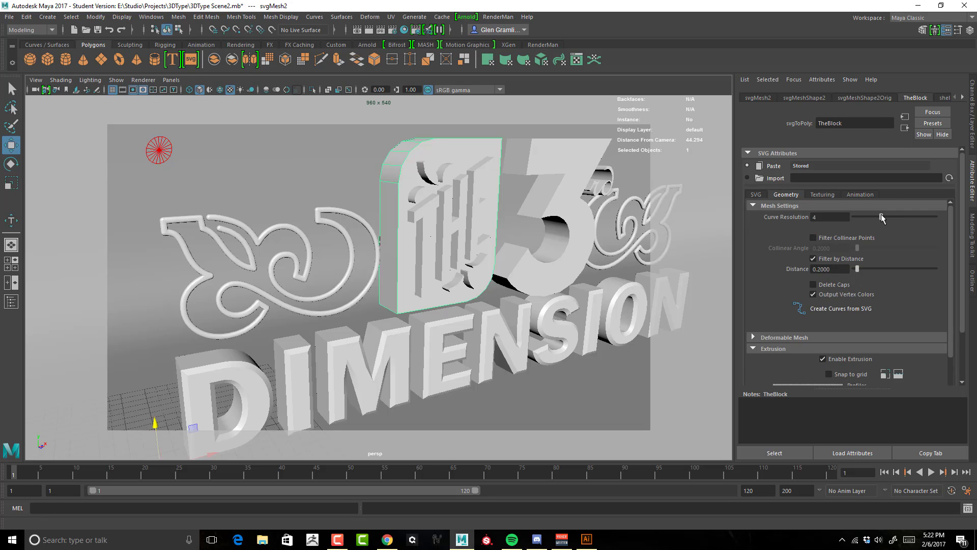
pyautogui.moveTo(882, 217); pyautogui.dragTo(955, 216)
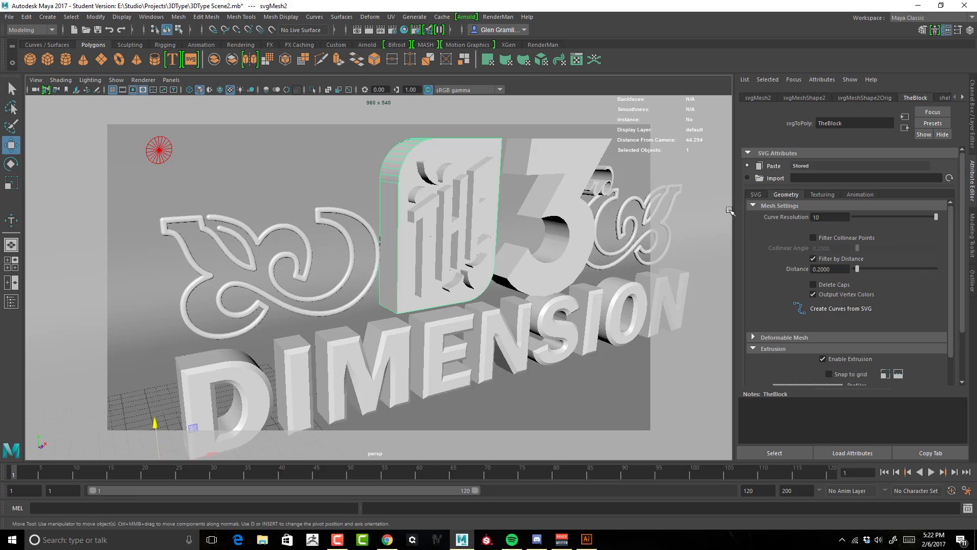
pyautogui.scroll(-5, 893, 285)
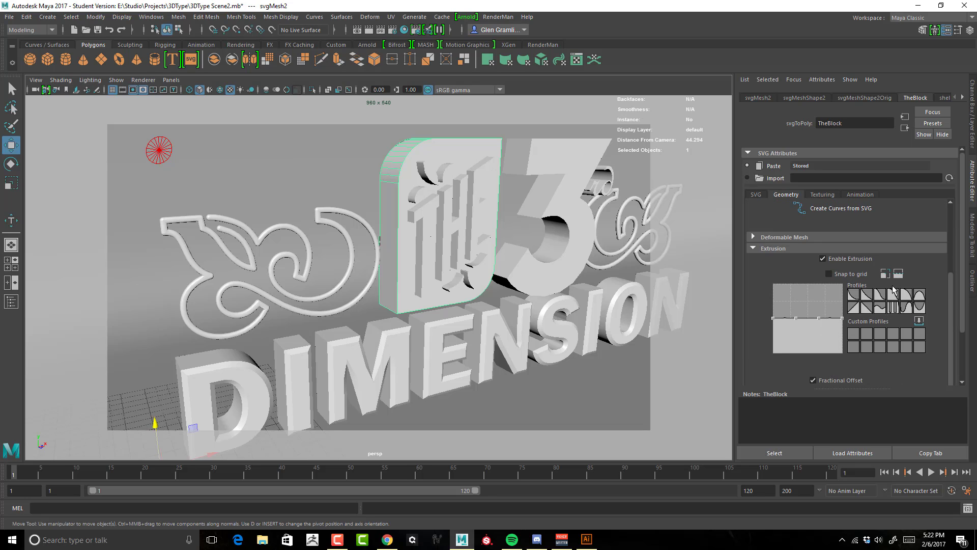
# Step: Increase TheBlock's extrude distance to 3.5868 and check its depth from the side
pyautogui.scroll(-2, 894, 290)
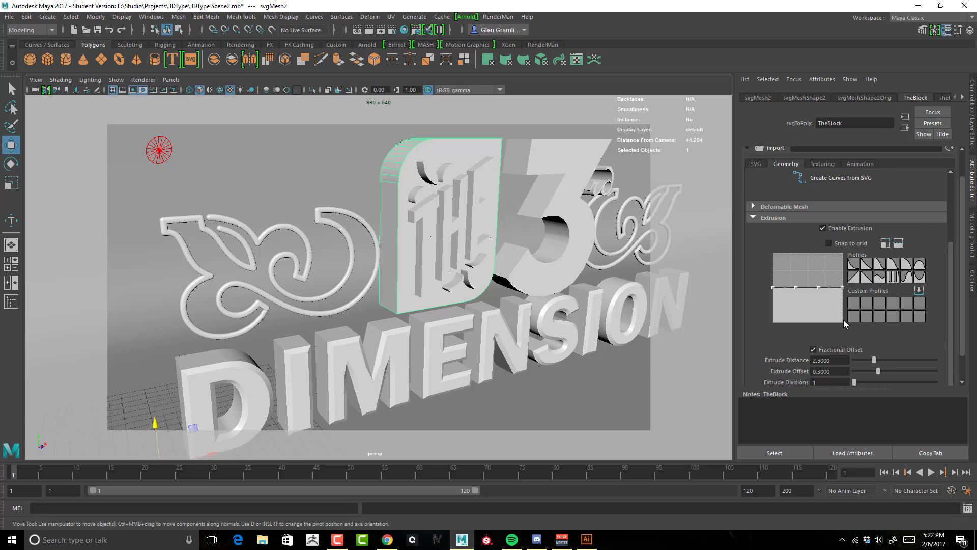
pyautogui.scroll(-2, 877, 333)
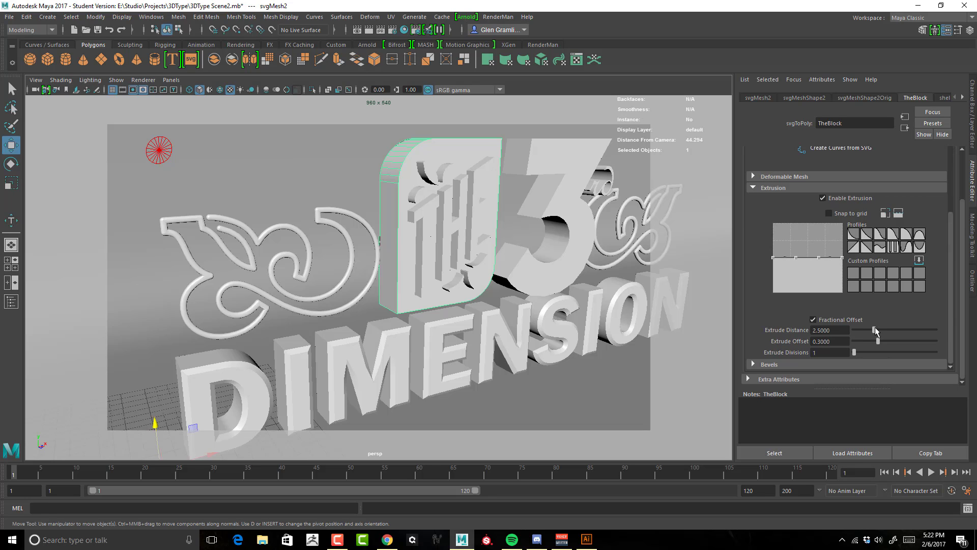
pyautogui.moveTo(875, 330); pyautogui.dragTo(889, 330)
pyautogui.moveTo(890, 329); pyautogui.dragTo(883, 331)
pyautogui.keyDown('alt'); pyautogui.moveTo(566, 341); pyautogui.dragTo(626, 332); pyautogui.keyUp('alt')
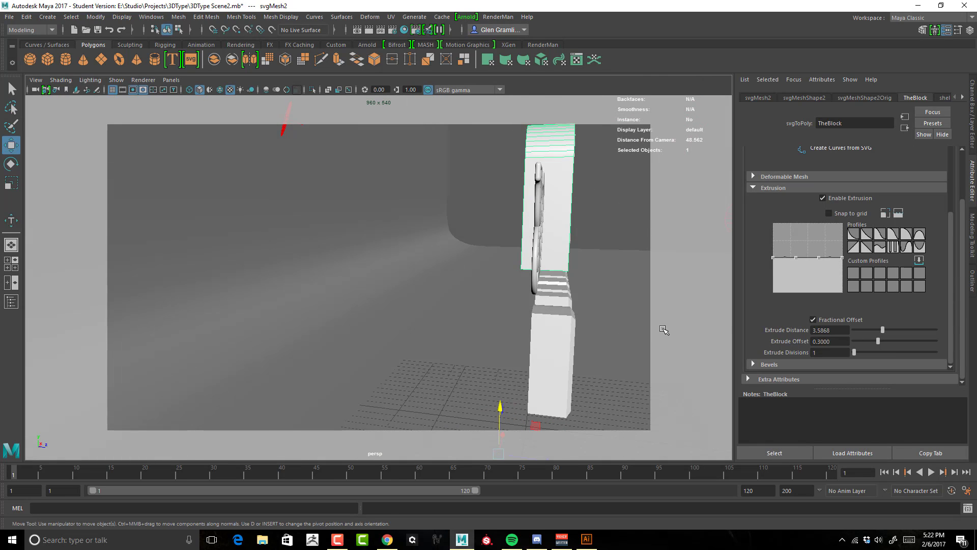
pyautogui.keyDown('alt'); pyautogui.moveTo(615, 315); pyautogui.dragTo(611, 264, button='middle'); pyautogui.keyUp('alt')
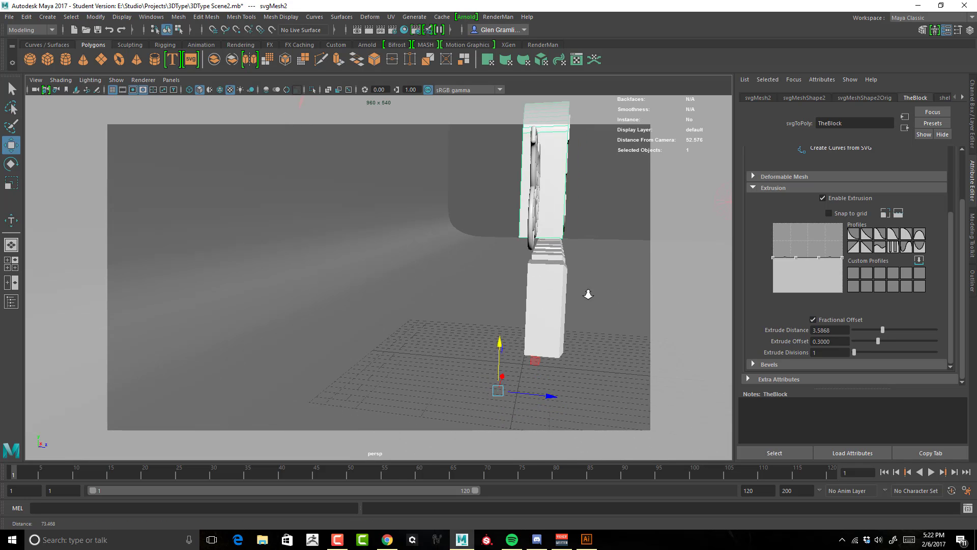
# Step: Move the block mesh forward along Z and set its extrude distance to 2.1547
pyautogui.keyDown('alt'); pyautogui.moveTo(584, 294); pyautogui.dragTo(534, 311, button='right'); pyautogui.keyUp('alt')
pyautogui.moveTo(506, 352); pyautogui.dragTo(548, 337)
pyautogui.keyDown('alt'); pyautogui.moveTo(565, 293); pyautogui.dragTo(558, 297); pyautogui.keyUp('alt')
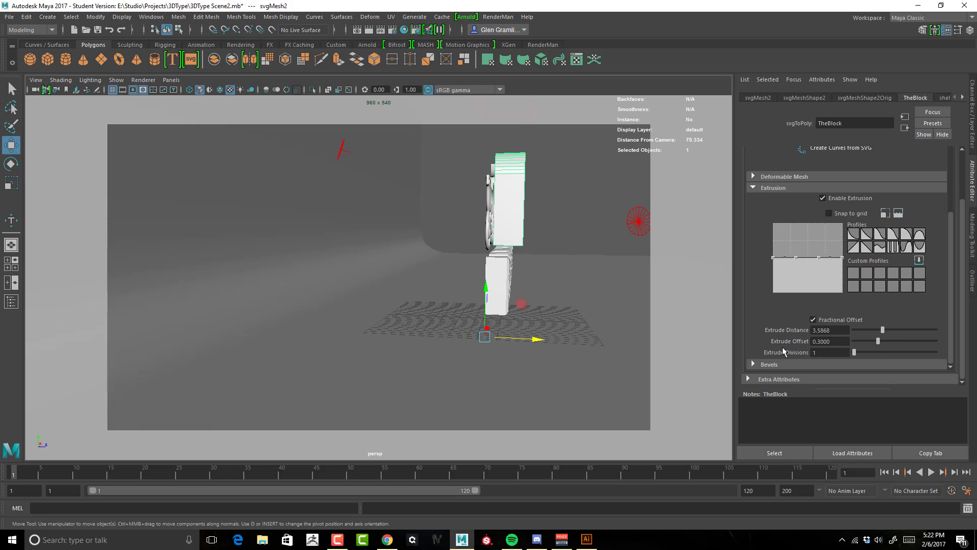
pyautogui.moveTo(890, 334); pyautogui.dragTo(872, 333)
pyautogui.keyDown('alt'); pyautogui.moveTo(625, 302); pyautogui.dragTo(515, 307); pyautogui.keyUp('alt')
pyautogui.keyDown('alt'); pyautogui.moveTo(516, 307); pyautogui.dragTo(584, 303, button='middle'); pyautogui.keyUp('alt')
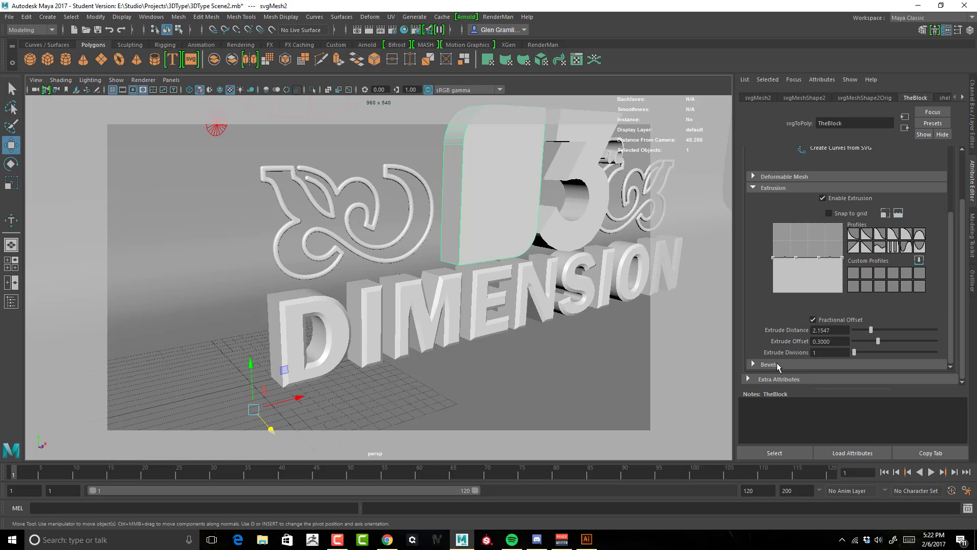
# Step: Enable the deformable mesh for TheBlock and adjust its max edge divisions
pyautogui.scroll(4, 777, 297)
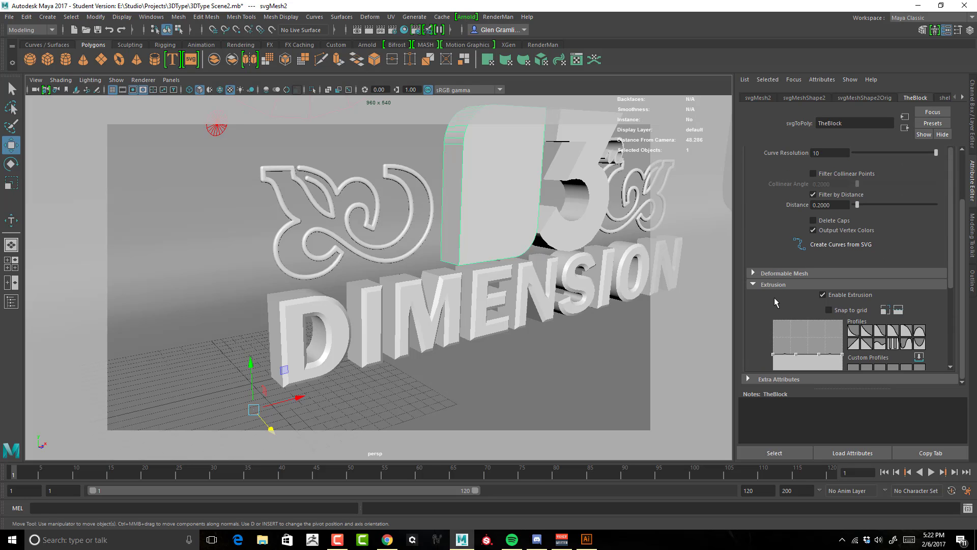
pyautogui.click(767, 274)
pyautogui.click(805, 284)
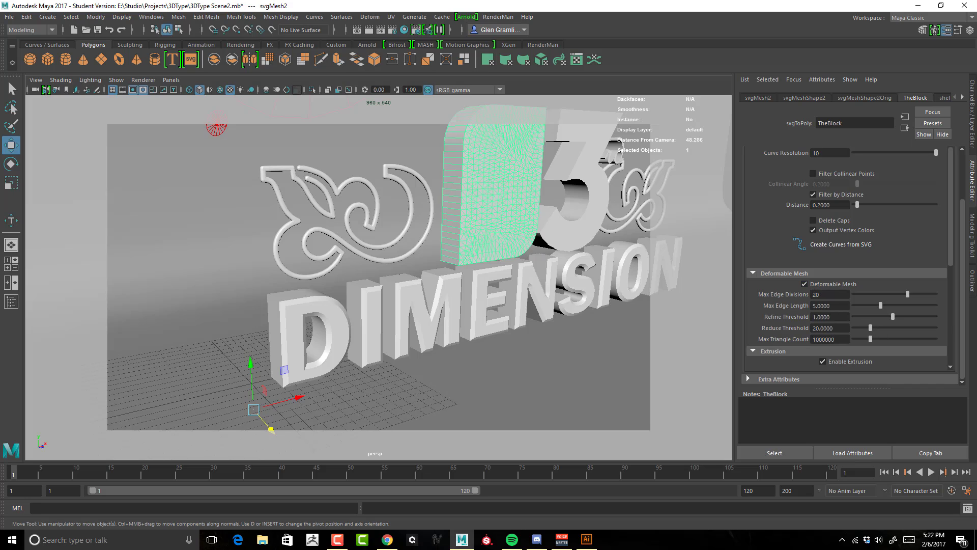
pyautogui.moveTo(950, 242); pyautogui.dragTo(951, 247)
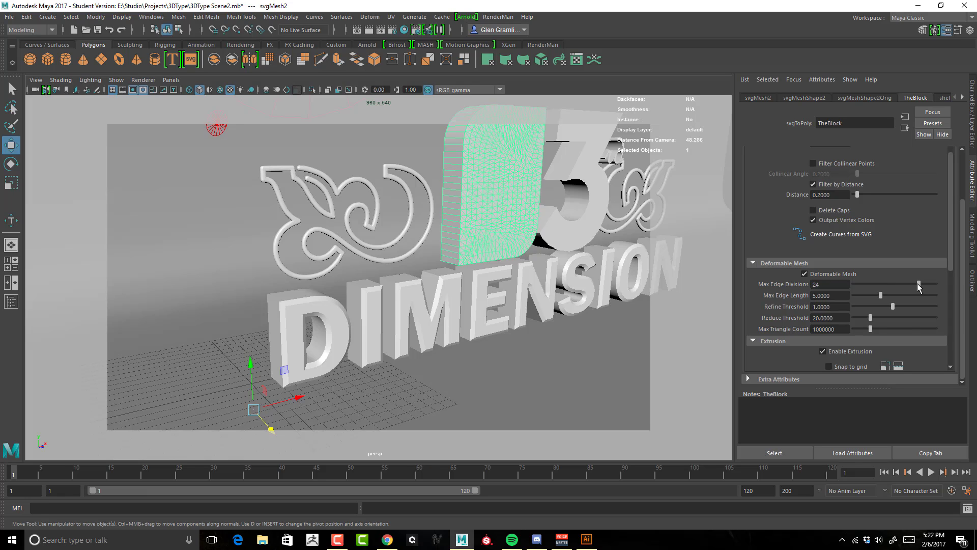
pyautogui.moveTo(919, 287); pyautogui.dragTo(909, 288)
# Step: Switch TheBlock's bevel style to Inner Bevel and enable the front bevel
pyautogui.scroll(-6, 950, 237)
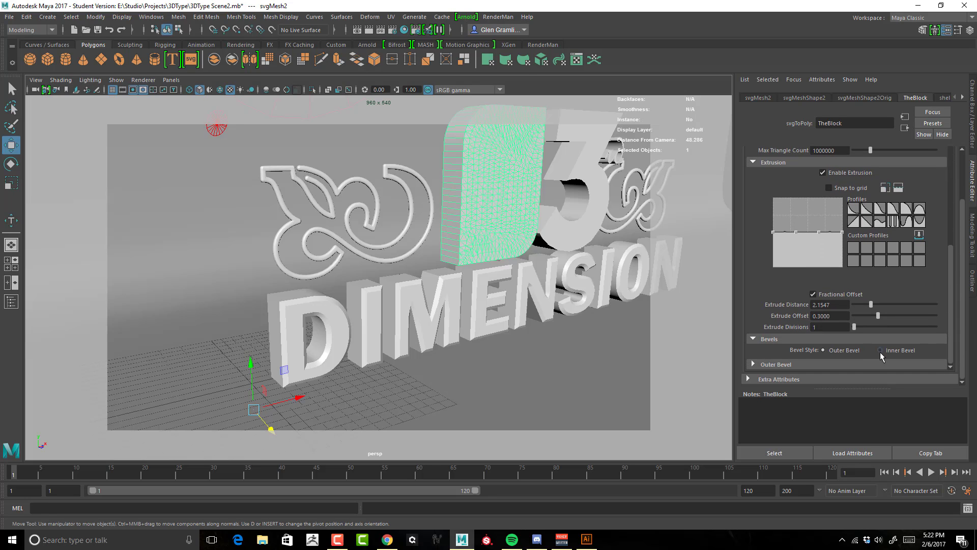
pyautogui.click(880, 350)
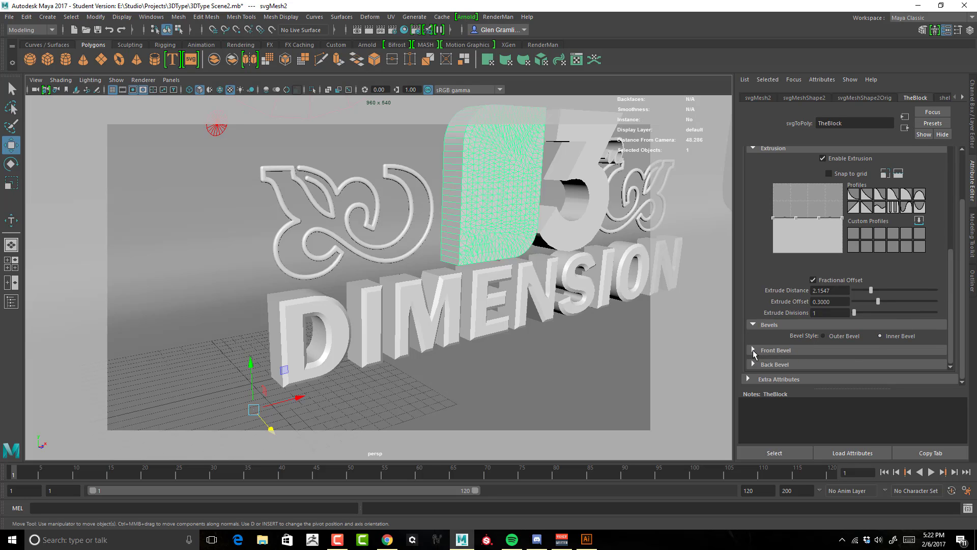
pyautogui.click(763, 351)
pyautogui.scroll(-3, 774, 278)
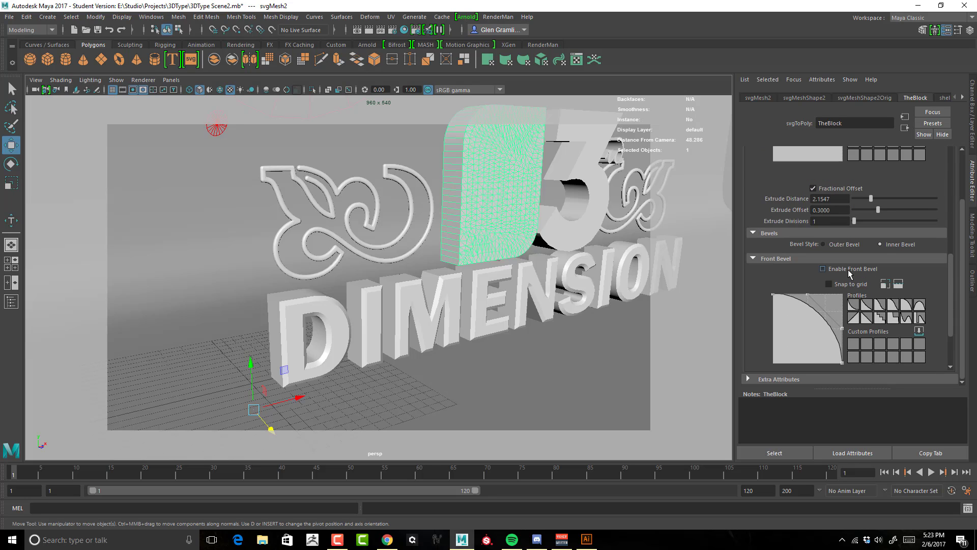
pyautogui.click(848, 269)
# Step: Turn off the front bevel's fractional offset and set its bevel distance to 0.3836 and bevel offset to 0.5094
pyautogui.scroll(-2, 809, 275)
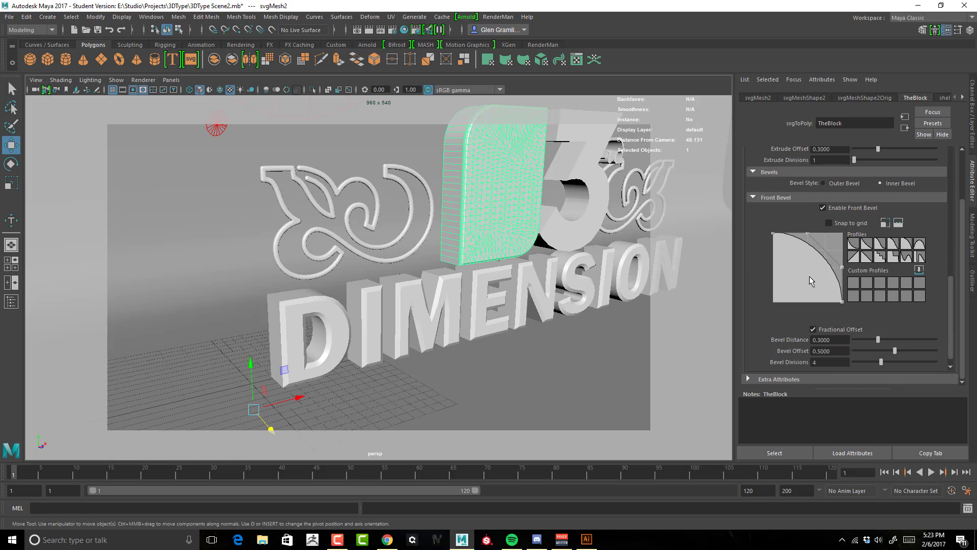
pyautogui.scroll(-1, 809, 275)
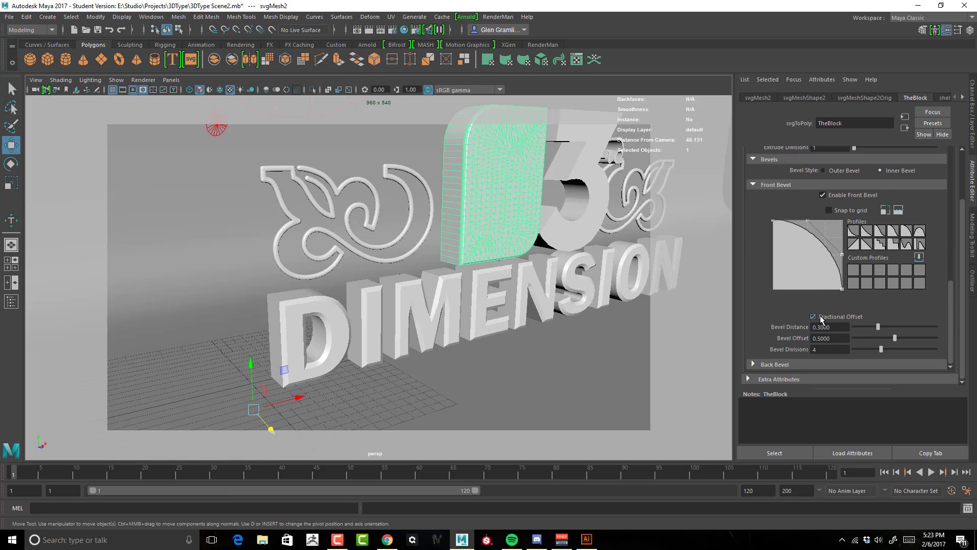
pyautogui.click(813, 316)
pyautogui.moveTo(878, 327); pyautogui.dragTo(895, 327)
pyautogui.keyDown('alt'); pyautogui.moveTo(496, 220); pyautogui.dragTo(548, 214); pyautogui.keyUp('alt')
pyautogui.keyDown('alt'); pyautogui.moveTo(547, 214); pyautogui.dragTo(615, 250, button='right'); pyautogui.keyUp('alt')
pyautogui.moveTo(885, 336)
pyautogui.mouseDown()
pyautogui.moveTo(905, 335)
pyautogui.moveTo(872, 334)
pyautogui.moveTo(895, 337)
pyautogui.moveTo(914, 326)
pyautogui.moveTo(885, 327)
pyautogui.mouseUp()
pyautogui.keyDown('alt'); pyautogui.moveTo(658, 277); pyautogui.dragTo(585, 255); pyautogui.keyUp('alt')
pyautogui.keyDown('alt'); pyautogui.moveTo(585, 256); pyautogui.dragTo(507, 255, button='right'); pyautogui.keyUp('alt')
pyautogui.keyDown('alt'); pyautogui.moveTo(507, 255); pyautogui.dragTo(578, 253); pyautogui.keyUp('alt')
pyautogui.scroll(-3, 579, 254)
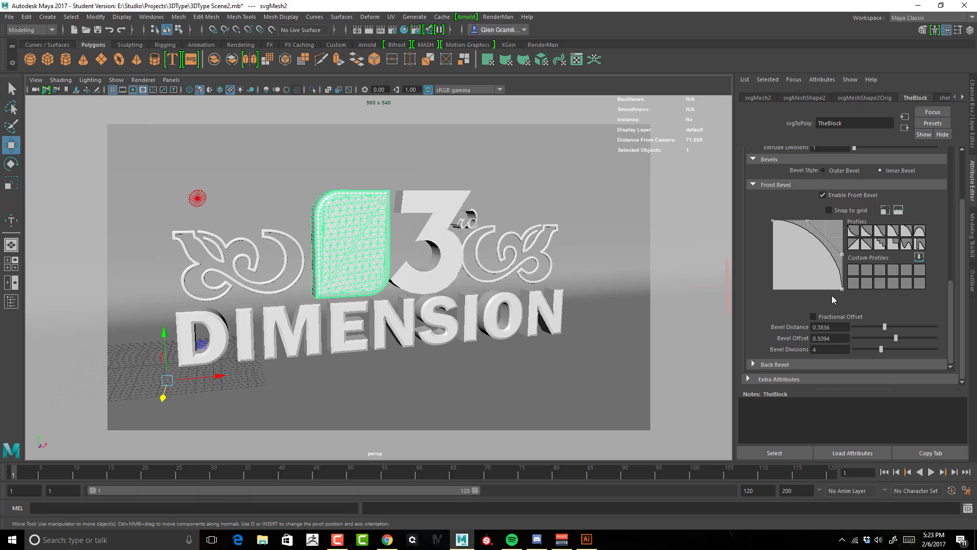
# Step: Enable TheBlock's back bevel and turn off its fractional offset
pyautogui.click(776, 364)
pyautogui.scroll(-5, 765, 283)
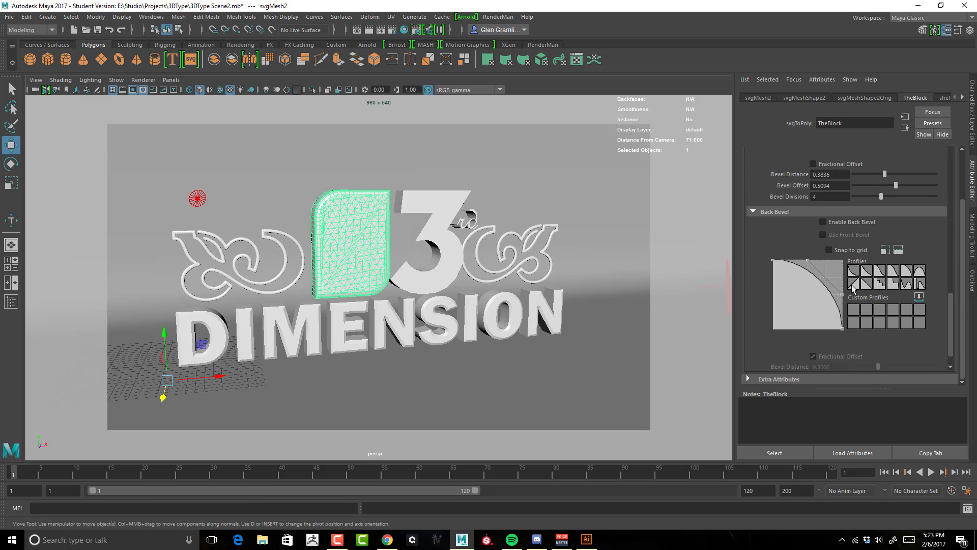
pyautogui.scroll(2, 578, 251)
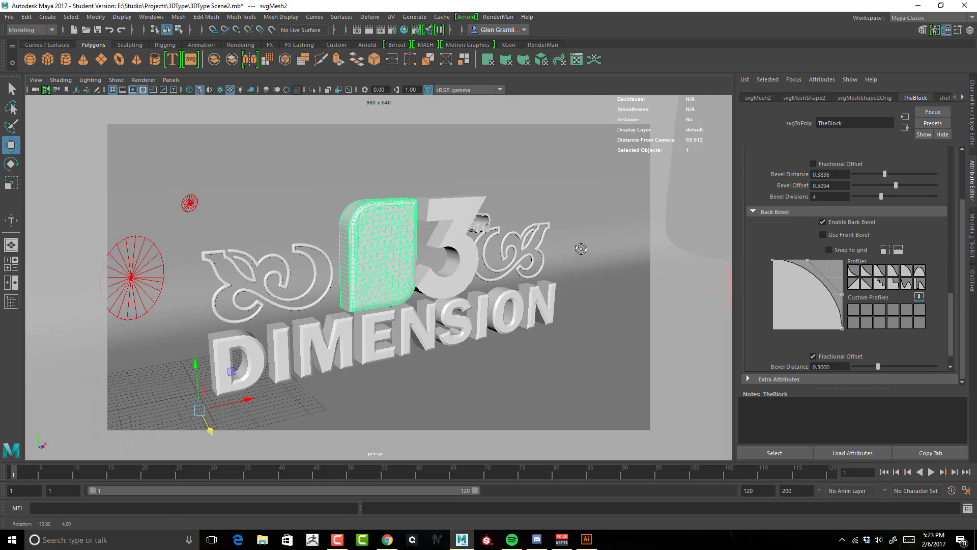
pyautogui.click(813, 356)
pyautogui.keyDown('alt'); pyautogui.moveTo(522, 233); pyautogui.dragTo(554, 239); pyautogui.keyUp('alt')
pyautogui.keyDown('alt'); pyautogui.moveTo(554, 239); pyautogui.dragTo(651, 245, button='right'); pyautogui.keyUp('alt')
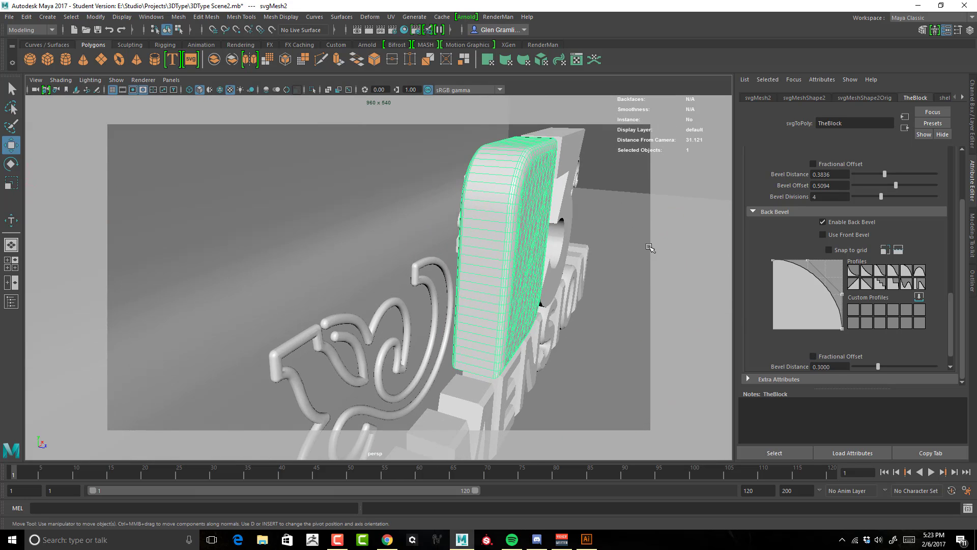
pyautogui.keyDown('alt'); pyautogui.moveTo(651, 245); pyautogui.dragTo(669, 245); pyautogui.keyUp('alt')
# Step: Set the back bevel's distance to 0.4334 and its offset to 0.5409
pyautogui.scroll(-1, 888, 343)
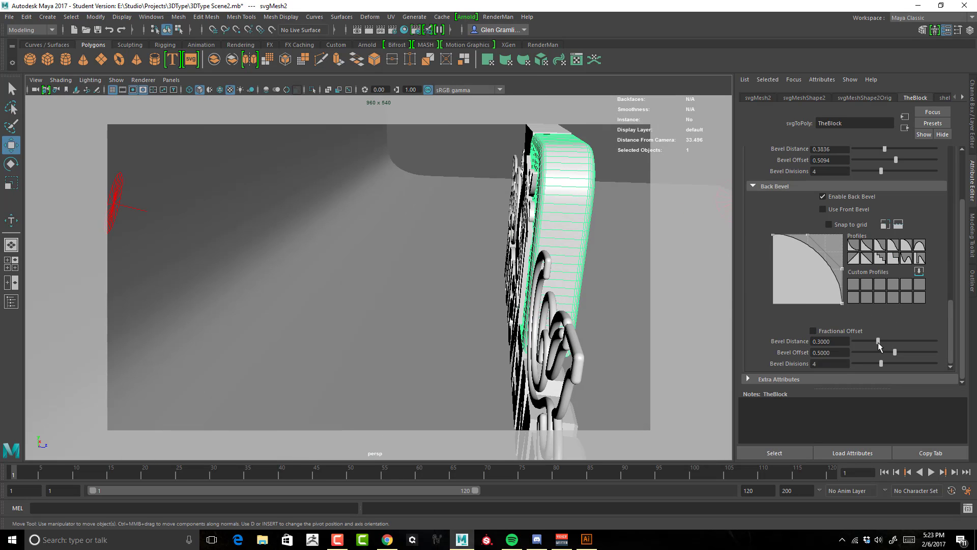
pyautogui.moveTo(878, 342); pyautogui.dragTo(896, 349)
pyautogui.keyDown('alt'); pyautogui.moveTo(521, 290); pyautogui.dragTo(490, 262); pyautogui.keyUp('alt')
pyautogui.keyDown('alt'); pyautogui.moveTo(490, 261); pyautogui.dragTo(407, 360, button='right'); pyautogui.keyUp('alt')
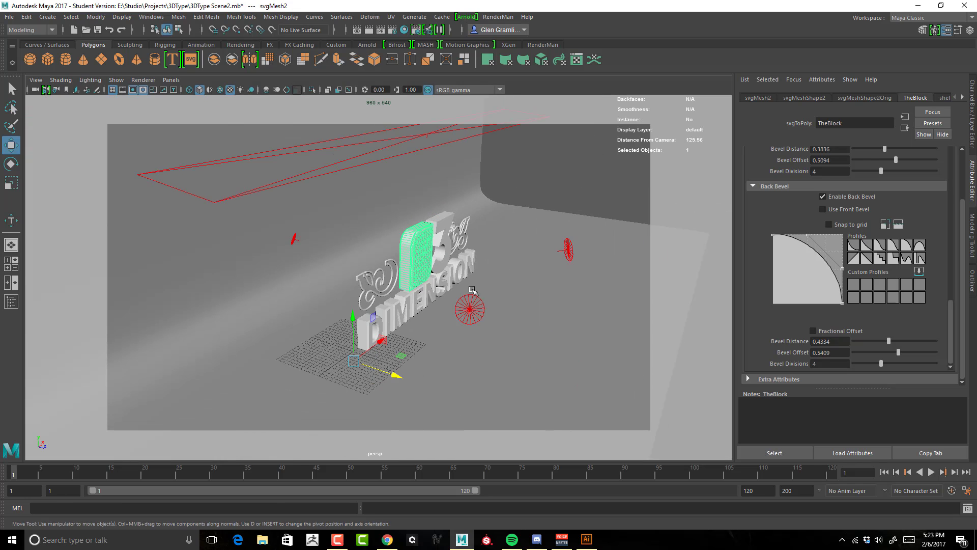
# Step: Move the block mesh back along Z so it sits behind the THE lettering
pyautogui.keyDown('alt'); pyautogui.moveTo(407, 360); pyautogui.dragTo(418, 346, button='middle'); pyautogui.keyUp('alt')
pyautogui.moveTo(418, 346); pyautogui.dragTo(394, 339)
pyautogui.keyDown('alt'); pyautogui.moveTo(466, 294); pyautogui.dragTo(418, 288); pyautogui.keyUp('alt')
pyautogui.keyDown('alt'); pyautogui.moveTo(418, 288); pyautogui.dragTo(476, 270, button='right'); pyautogui.keyUp('alt')
# Step: Select the THE lettering mesh and raise its curve resolution to 9
pyautogui.click(439, 227)
pyautogui.moveTo(476, 270)
pyautogui.keyDown('alt'); pyautogui.mouseDown()
pyautogui.moveTo(460, 262)
pyautogui.moveTo(489, 266)
pyautogui.mouseUp(); pyautogui.keyUp('alt')
pyautogui.scroll(10, 783, 194)
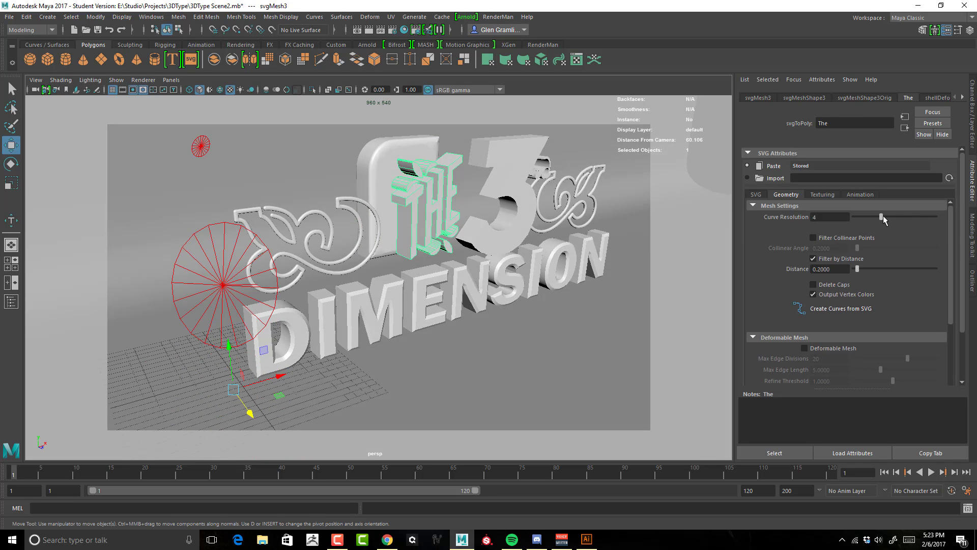
pyautogui.moveTo(881, 217); pyautogui.dragTo(912, 216)
pyautogui.keyDown('alt'); pyautogui.moveTo(397, 238); pyautogui.dragTo(389, 231); pyautogui.keyUp('alt')
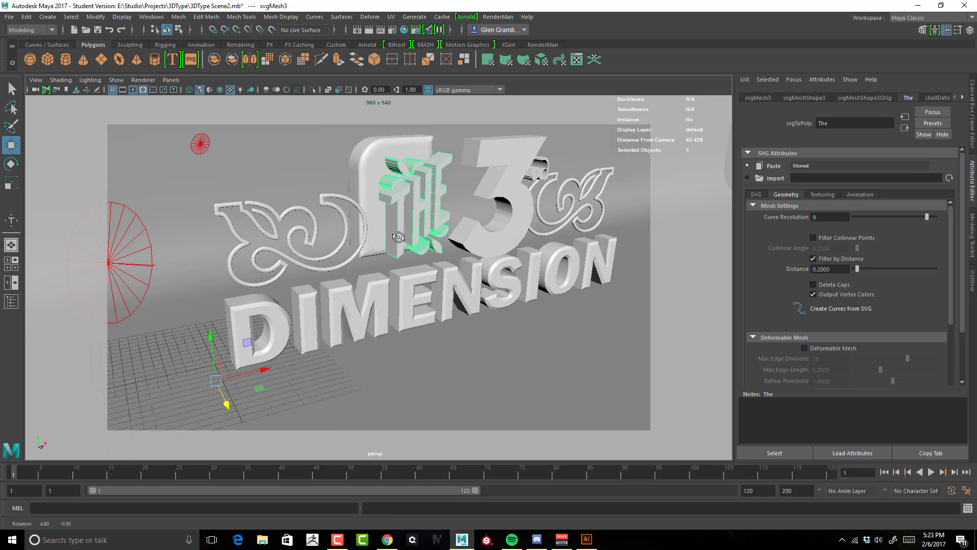
pyautogui.keyDown('alt'); pyautogui.moveTo(389, 232); pyautogui.dragTo(413, 163, button='right'); pyautogui.keyUp('alt')
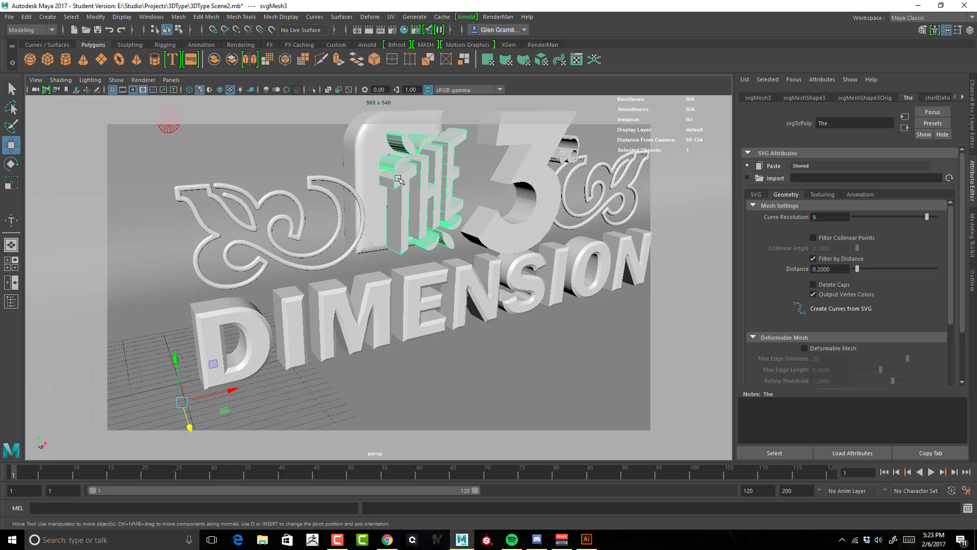
pyautogui.keyDown('alt'); pyautogui.moveTo(637, 249); pyautogui.dragTo(762, 253); pyautogui.keyUp('alt')
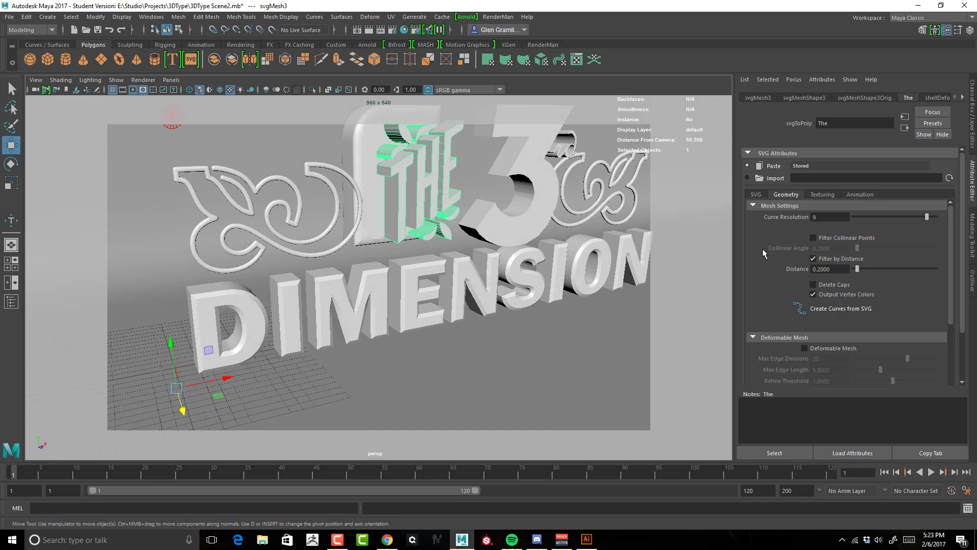
# Step: Enable the deformable mesh for the THE lettering
pyautogui.scroll(-3, 797, 297)
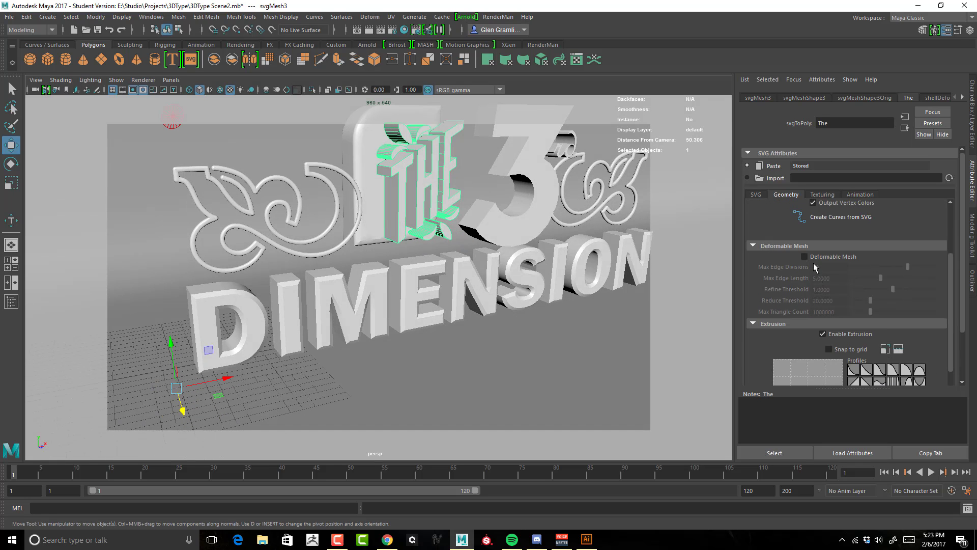
pyautogui.click(804, 257)
pyautogui.scroll(-5, 797, 289)
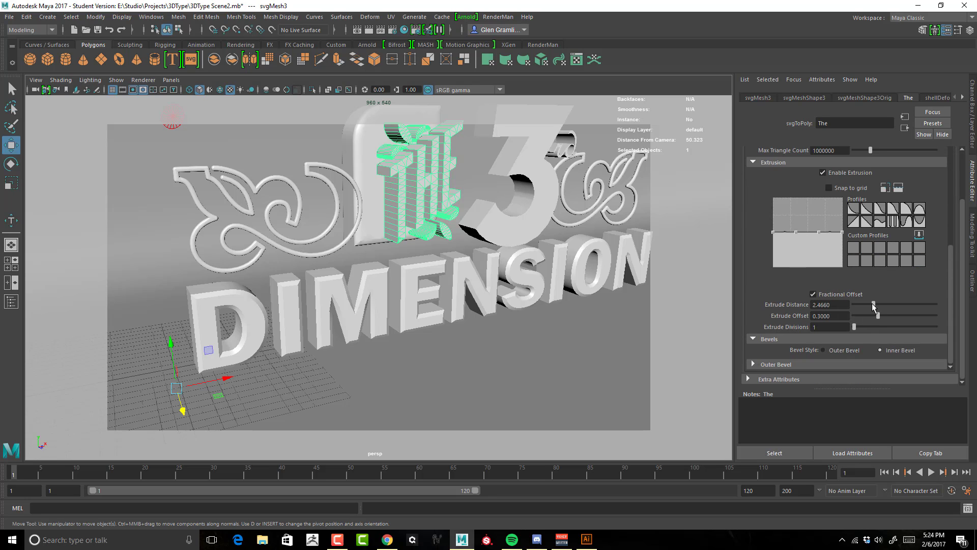
# Step: Thin the THE lettering to an extrude distance of 0.5358 with an extrude offset of 0.3026
pyautogui.moveTo(872, 303); pyautogui.dragTo(860, 307)
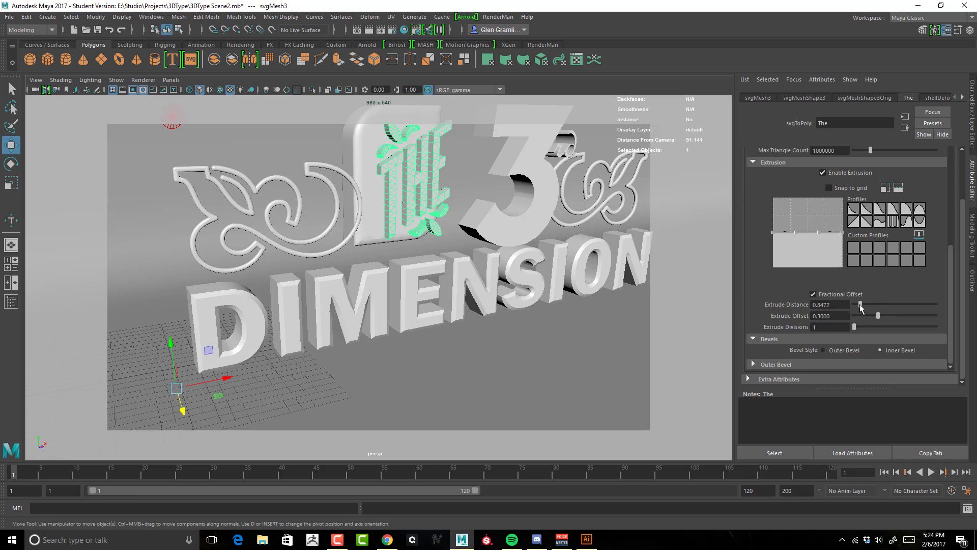
pyautogui.moveTo(514, 274)
pyautogui.keyDown('alt'); pyautogui.mouseDown()
pyautogui.moveTo(543, 281)
pyautogui.moveTo(531, 288)
pyautogui.moveTo(501, 259)
pyautogui.mouseUp(); pyautogui.keyUp('alt')
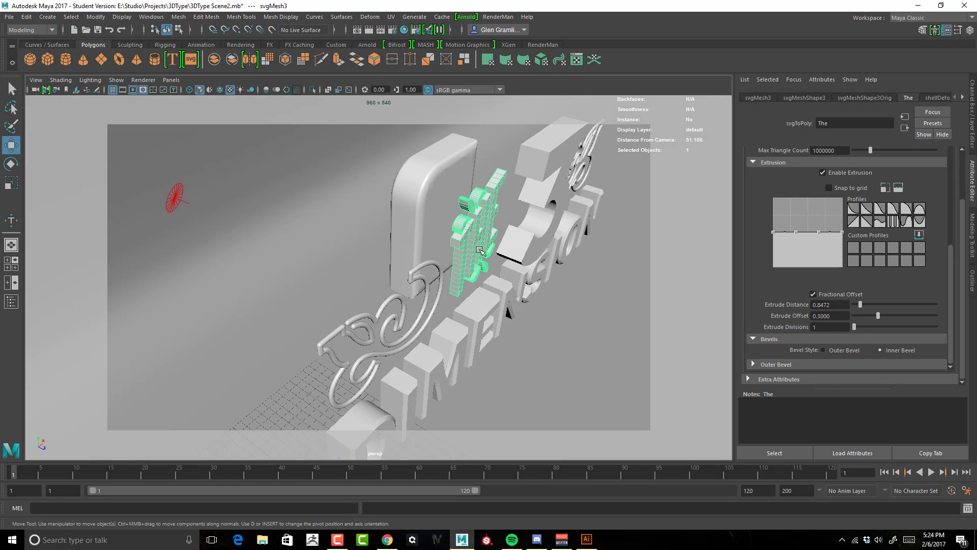
pyautogui.keyDown('alt'); pyautogui.moveTo(506, 279); pyautogui.dragTo(513, 260, button='right'); pyautogui.keyUp('alt')
pyautogui.keyDown('alt'); pyautogui.moveTo(513, 259); pyautogui.dragTo(505, 246); pyautogui.keyUp('alt')
pyautogui.keyDown('alt'); pyautogui.moveTo(505, 247); pyautogui.dragTo(456, 240, button='right'); pyautogui.keyUp('alt')
pyautogui.moveTo(877, 314); pyautogui.dragTo(858, 305)
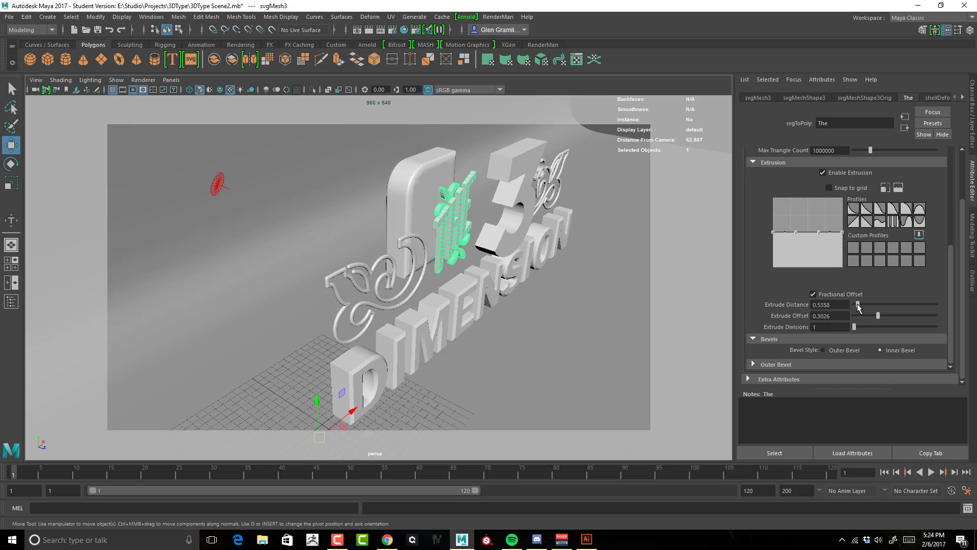
pyautogui.moveTo(565, 293)
pyautogui.keyDown('alt'); pyautogui.mouseDown()
pyautogui.moveTo(468, 285)
pyautogui.moveTo(560, 306)
pyautogui.mouseUp(); pyautogui.keyUp('alt')
pyautogui.keyDown('alt'); pyautogui.moveTo(473, 275); pyautogui.dragTo(554, 270, button='right'); pyautogui.keyUp('alt')
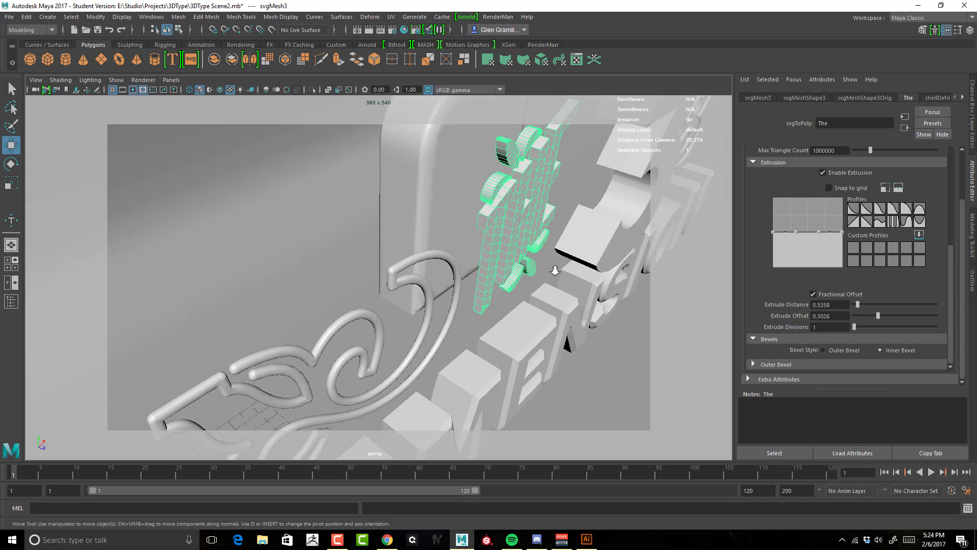
# Step: Select the block mesh behind the THE lettering and adjust its point filtering to a collinear angle of 0.3459 and a filter distance of 0.8491
pyautogui.keyDown('alt'); pyautogui.moveTo(455, 231); pyautogui.dragTo(484, 312, button='middle'); pyautogui.keyUp('alt')
pyautogui.keyDown('alt'); pyautogui.moveTo(484, 312); pyautogui.dragTo(444, 283); pyautogui.keyUp('alt')
pyautogui.click(436, 180)
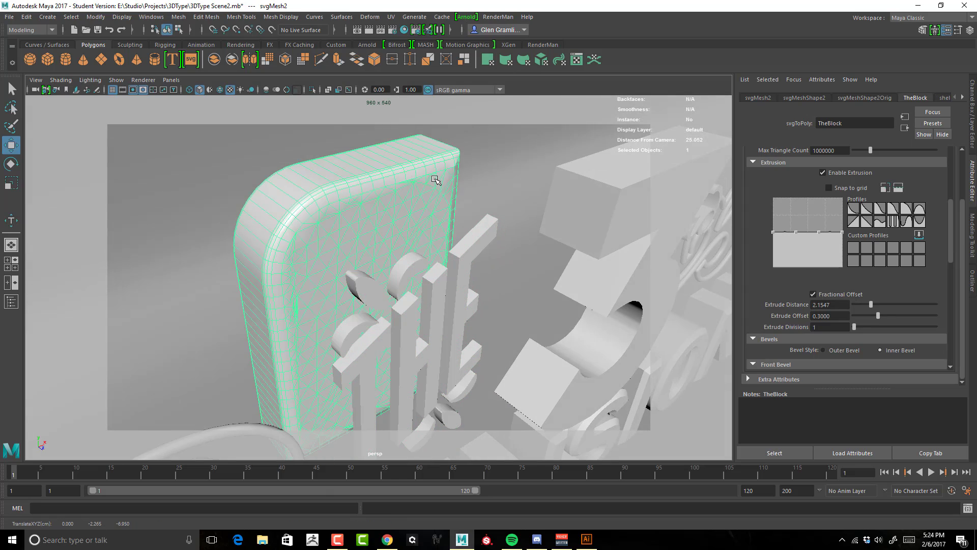
pyautogui.keyDown('alt'); pyautogui.moveTo(436, 179); pyautogui.dragTo(409, 192); pyautogui.keyUp('alt')
pyautogui.keyDown('alt'); pyautogui.moveTo(409, 192); pyautogui.dragTo(534, 205, button='right'); pyautogui.keyUp('alt')
pyautogui.keyDown('alt'); pyautogui.moveTo(534, 205); pyautogui.dragTo(509, 234); pyautogui.keyUp('alt')
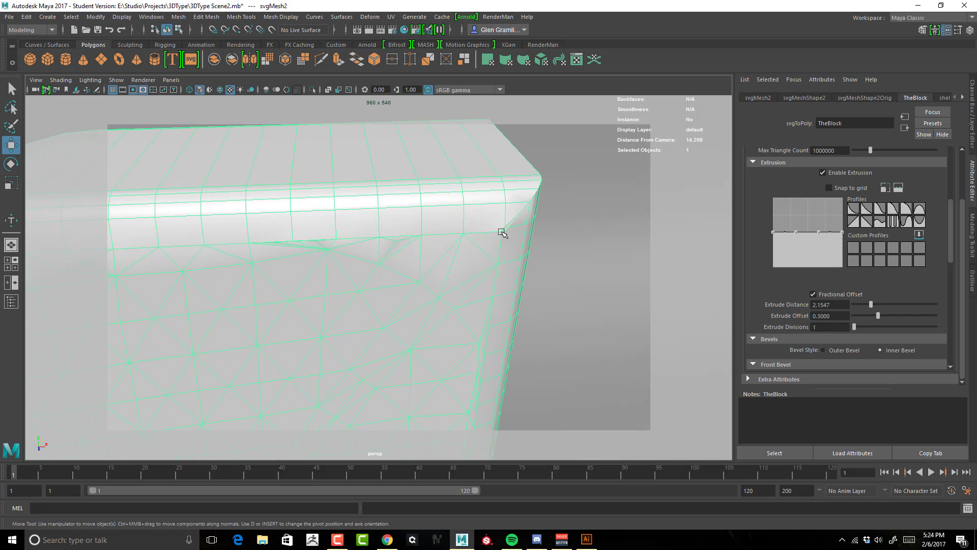
pyautogui.scroll(-5, 836, 313)
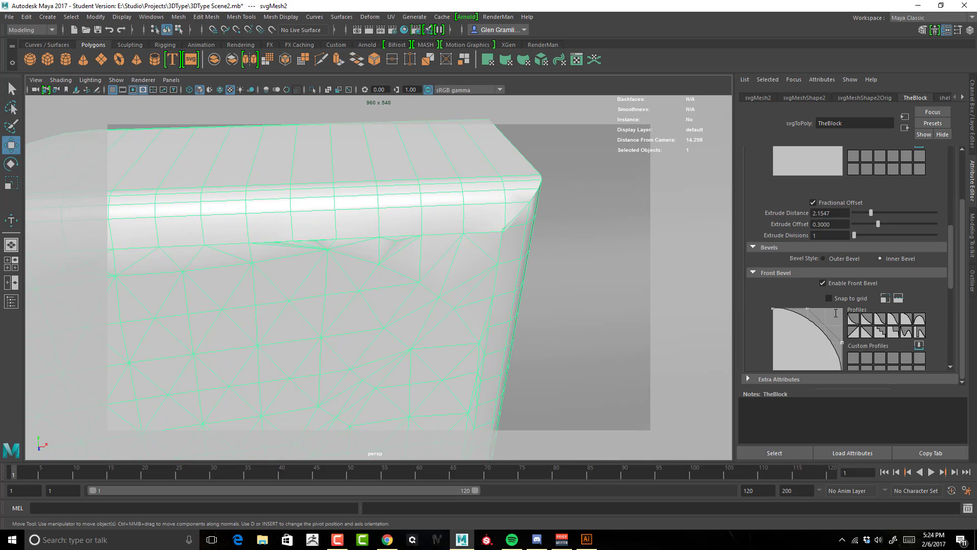
pyautogui.scroll(-5, 836, 312)
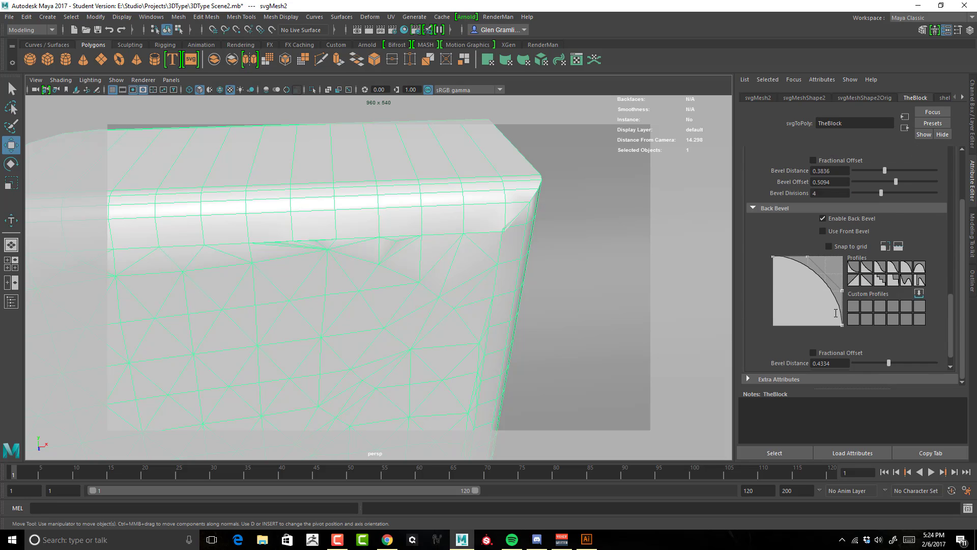
pyautogui.scroll(-2, 835, 312)
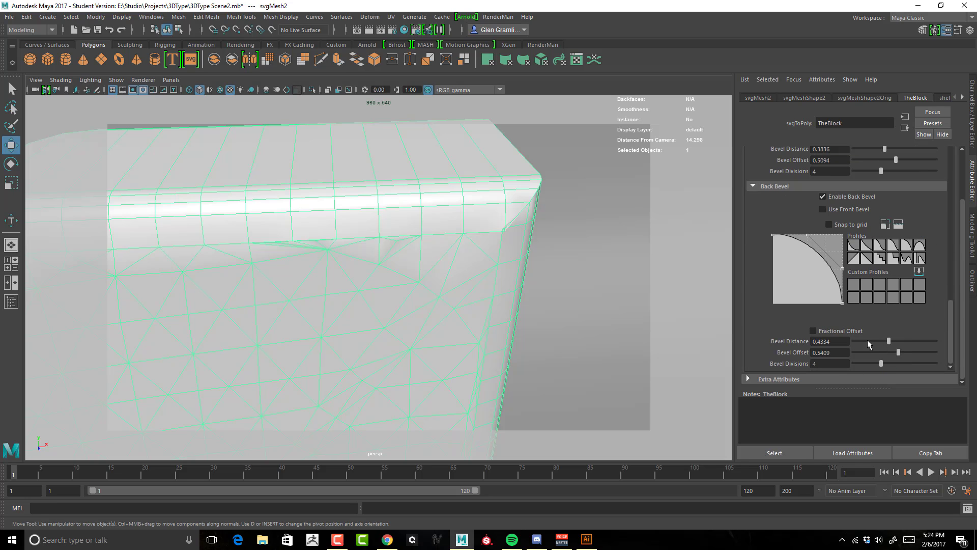
pyautogui.scroll(5, 881, 333)
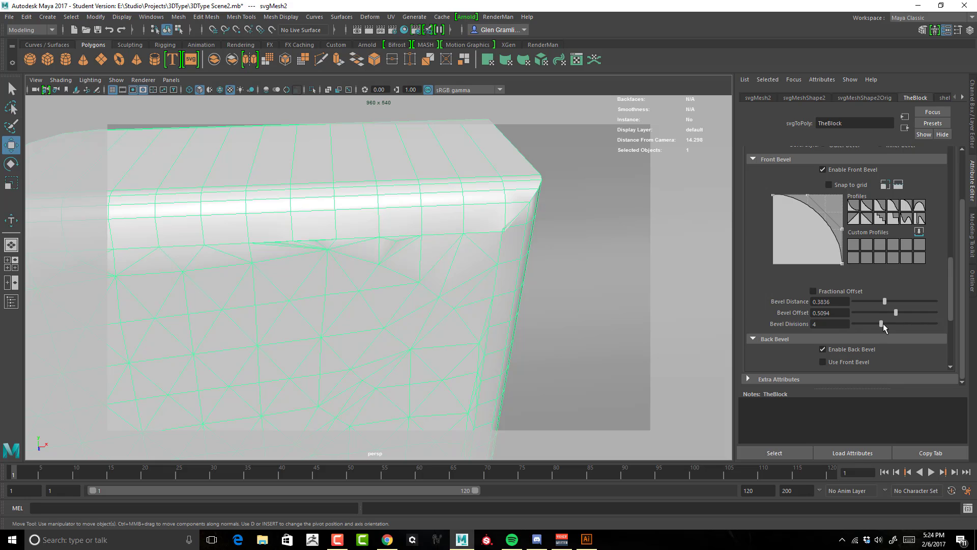
pyautogui.scroll(10, 871, 308)
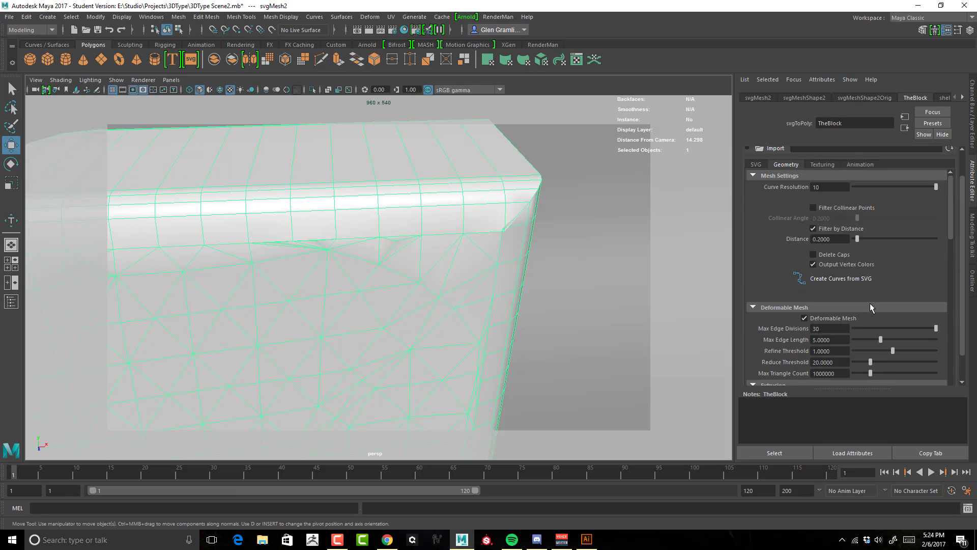
pyautogui.scroll(2, 865, 285)
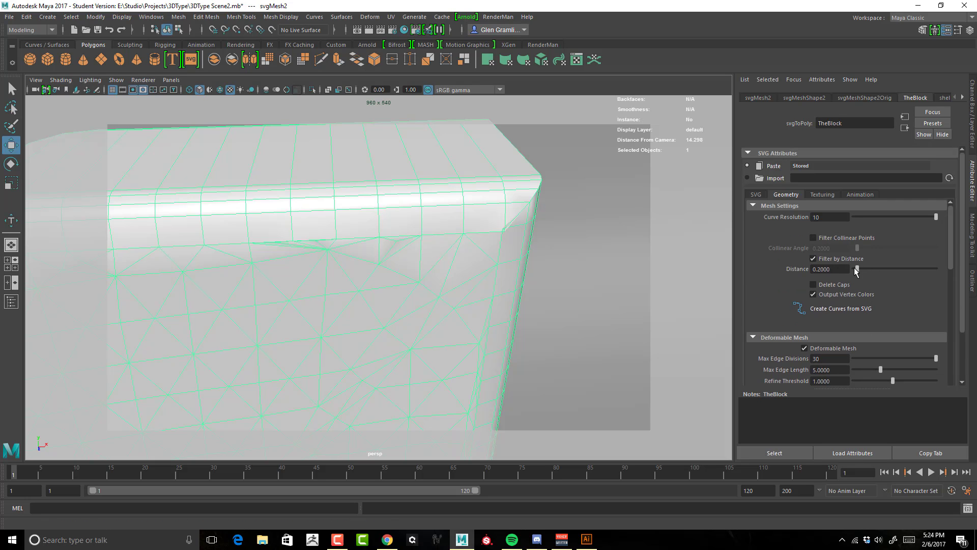
pyautogui.moveTo(859, 270)
pyautogui.mouseDown()
pyautogui.moveTo(928, 273)
pyautogui.moveTo(839, 274)
pyautogui.moveTo(877, 274)
pyautogui.moveTo(869, 278)
pyautogui.moveTo(869, 250)
pyautogui.moveTo(883, 254)
pyautogui.moveTo(860, 258)
pyautogui.mouseUp()
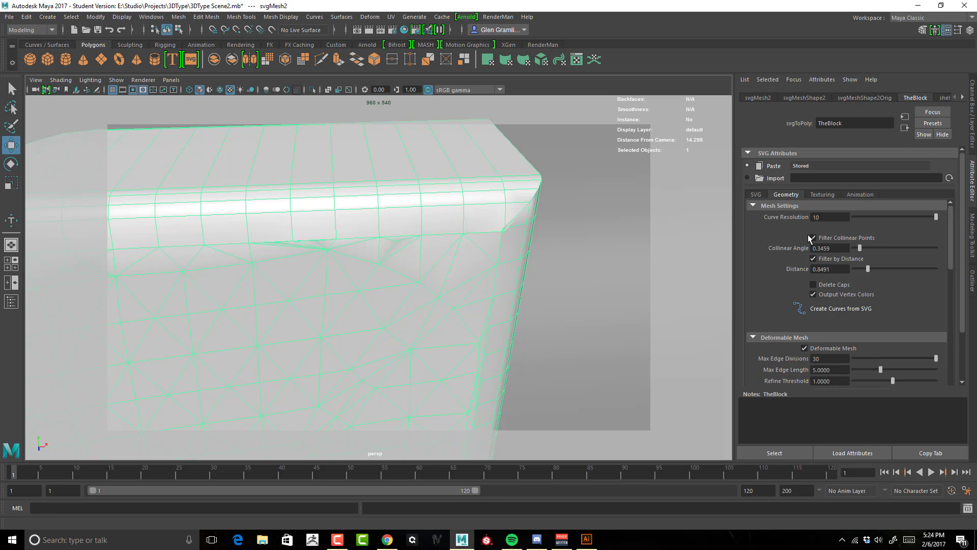
# Step: Reduce the block's front bevel to a bevel distance of 0.3151 and a bevel offset of 0.3962
pyautogui.scroll(-10, 784, 282)
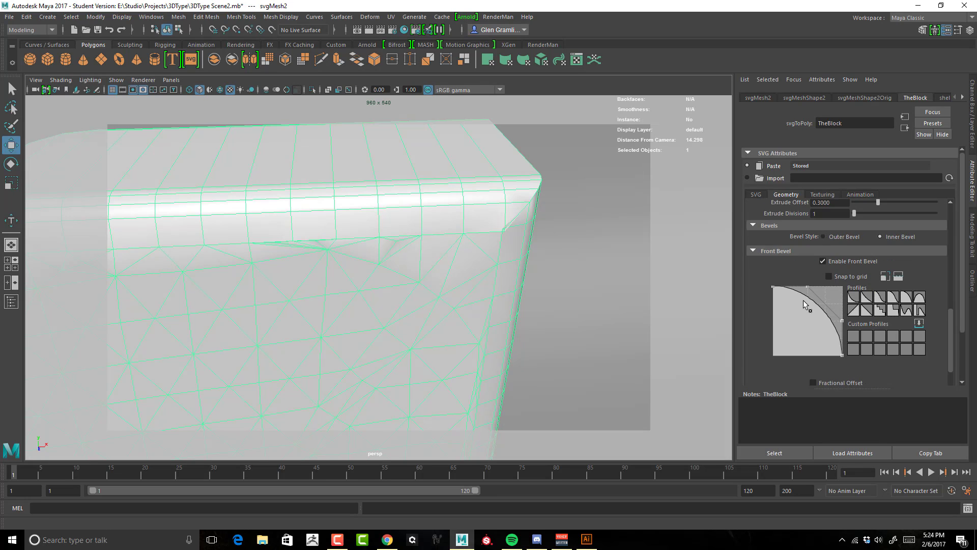
pyautogui.scroll(-2, 803, 300)
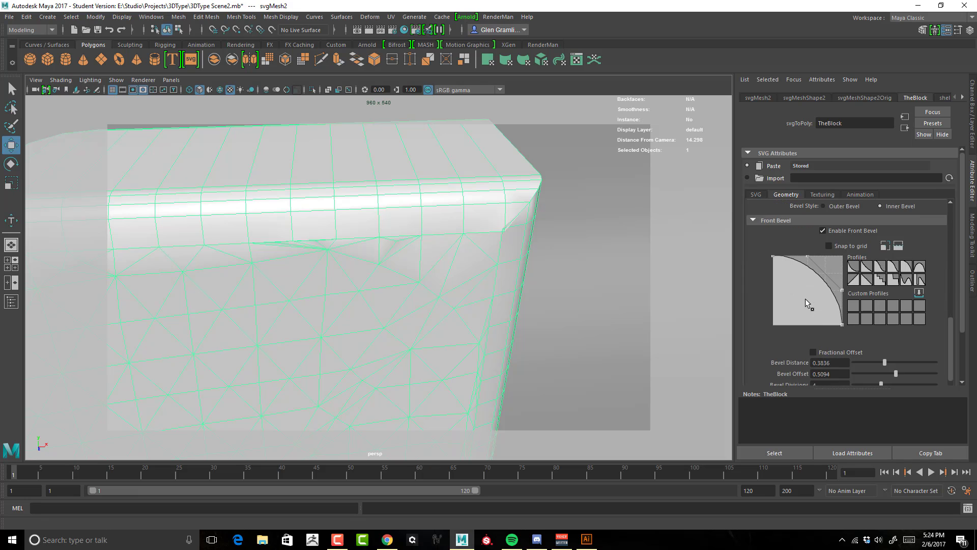
pyautogui.scroll(-5, 895, 290)
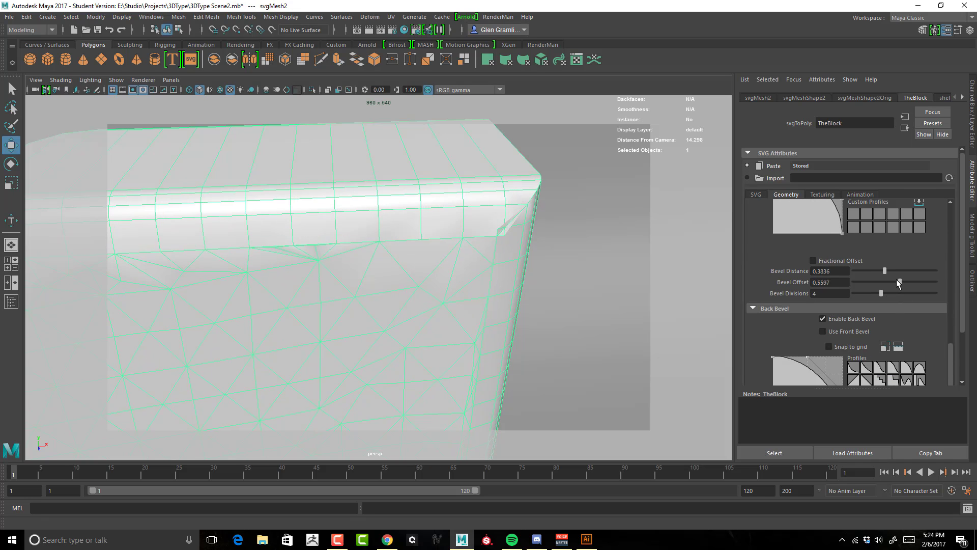
pyautogui.moveTo(896, 281)
pyautogui.mouseDown()
pyautogui.moveTo(885, 287)
pyautogui.moveTo(879, 273)
pyautogui.mouseUp()
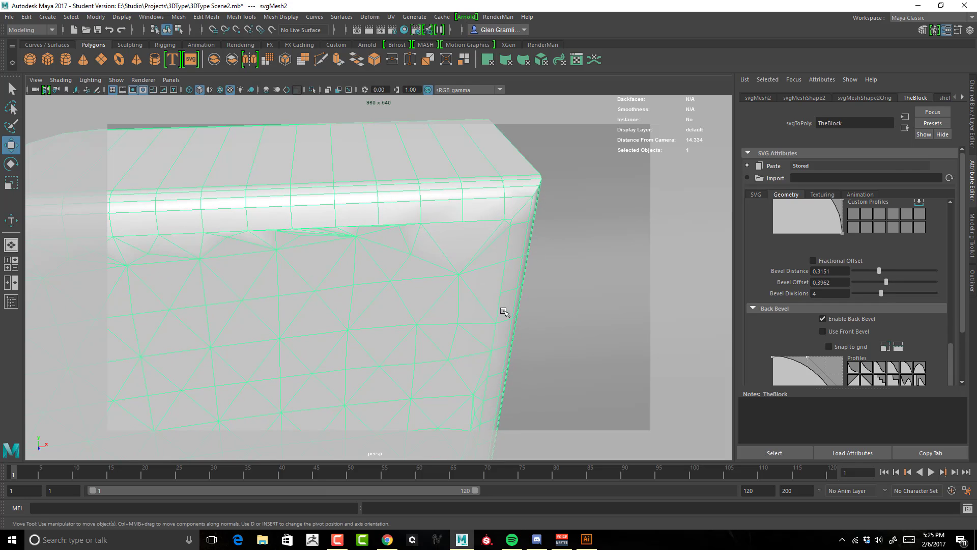
# Step: Examine the block's front bevel and upper corner up close and from a distance for surface irregularities
pyautogui.keyDown('alt'); pyautogui.moveTo(506, 312); pyautogui.dragTo(555, 300); pyautogui.keyUp('alt')
pyautogui.keyDown('alt'); pyautogui.moveTo(555, 300); pyautogui.dragTo(467, 302, button='right'); pyautogui.keyUp('alt')
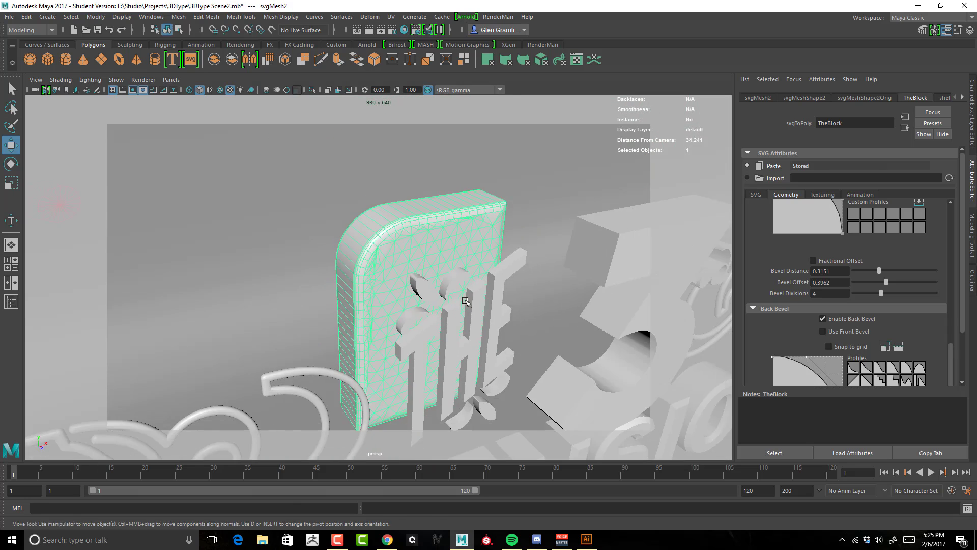
pyautogui.keyDown('alt'); pyautogui.moveTo(499, 301); pyautogui.dragTo(498, 294); pyautogui.keyUp('alt')
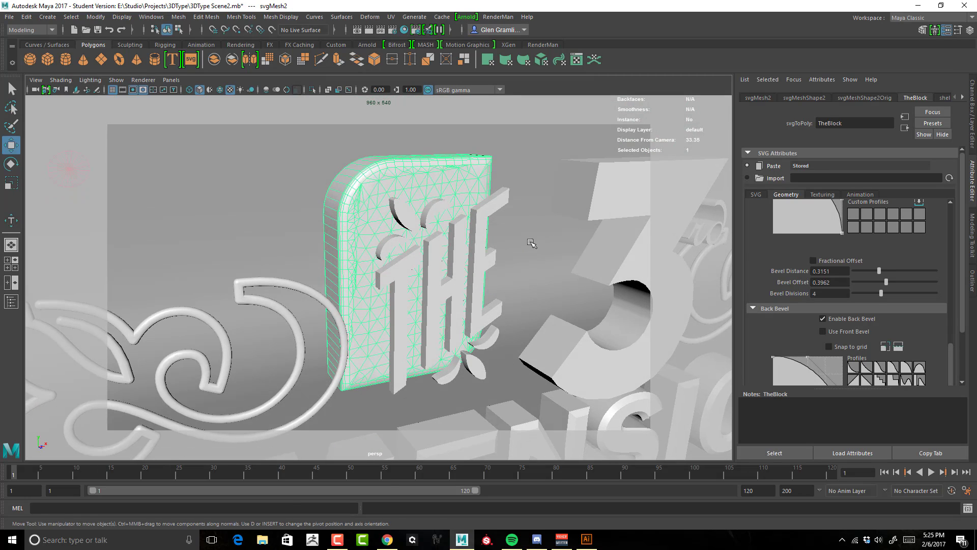
pyautogui.keyDown('alt'); pyautogui.moveTo(518, 180); pyautogui.dragTo(497, 195); pyautogui.keyUp('alt')
pyautogui.keyDown('alt'); pyautogui.moveTo(497, 195); pyautogui.dragTo(477, 209, button='right'); pyautogui.keyUp('alt')
pyautogui.keyDown('alt'); pyautogui.moveTo(478, 209); pyautogui.dragTo(474, 224); pyautogui.keyUp('alt')
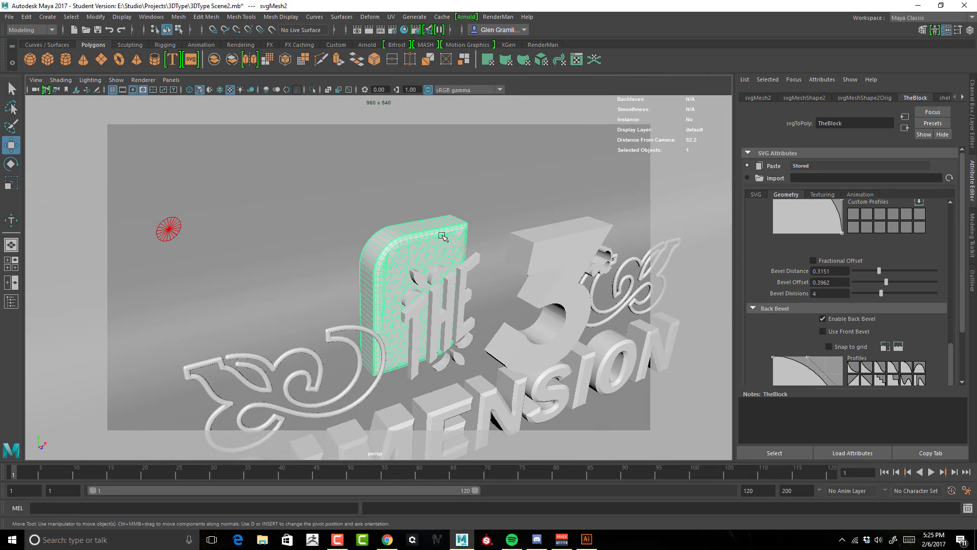
pyautogui.moveTo(441, 235); pyautogui.dragTo(502, 220, button='right')
pyautogui.click(514, 211)
pyautogui.keyDown('alt'); pyautogui.moveTo(514, 212); pyautogui.dragTo(497, 262); pyautogui.keyUp('alt')
pyautogui.keyDown('alt'); pyautogui.moveTo(497, 263); pyautogui.dragTo(611, 251, button='right'); pyautogui.keyUp('alt')
pyautogui.click(577, 232)
pyautogui.keyDown('alt'); pyautogui.moveTo(577, 231); pyautogui.dragTo(506, 259, button='middle'); pyautogui.keyUp('alt')
pyautogui.keyDown('alt'); pyautogui.moveTo(506, 259); pyautogui.dragTo(633, 245, button='right'); pyautogui.keyUp('alt')
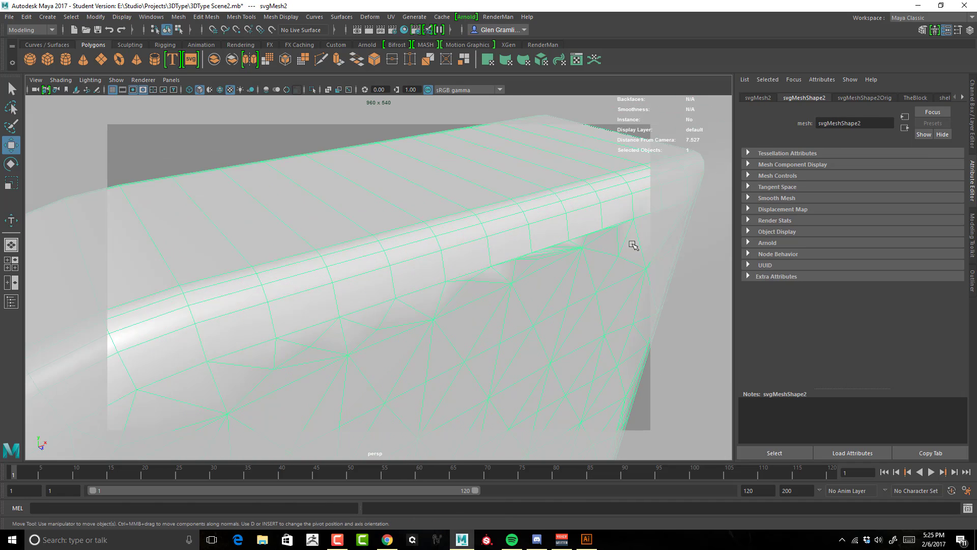
pyautogui.keyDown('alt'); pyautogui.moveTo(632, 244); pyautogui.dragTo(559, 256); pyautogui.keyUp('alt')
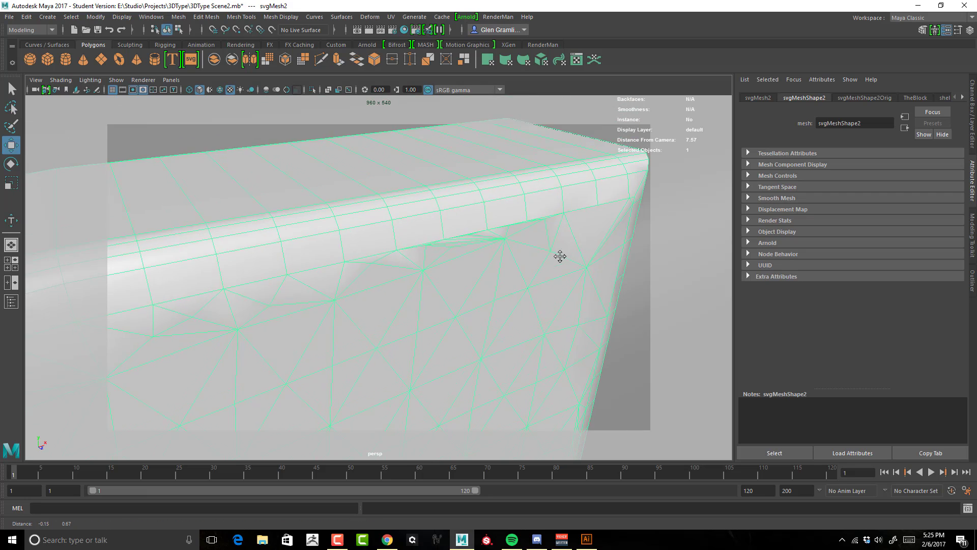
pyautogui.keyDown('alt'); pyautogui.moveTo(559, 256); pyautogui.dragTo(469, 270, button='right'); pyautogui.keyUp('alt')
pyautogui.keyDown('alt'); pyautogui.moveTo(469, 270); pyautogui.dragTo(464, 258); pyautogui.keyUp('alt')
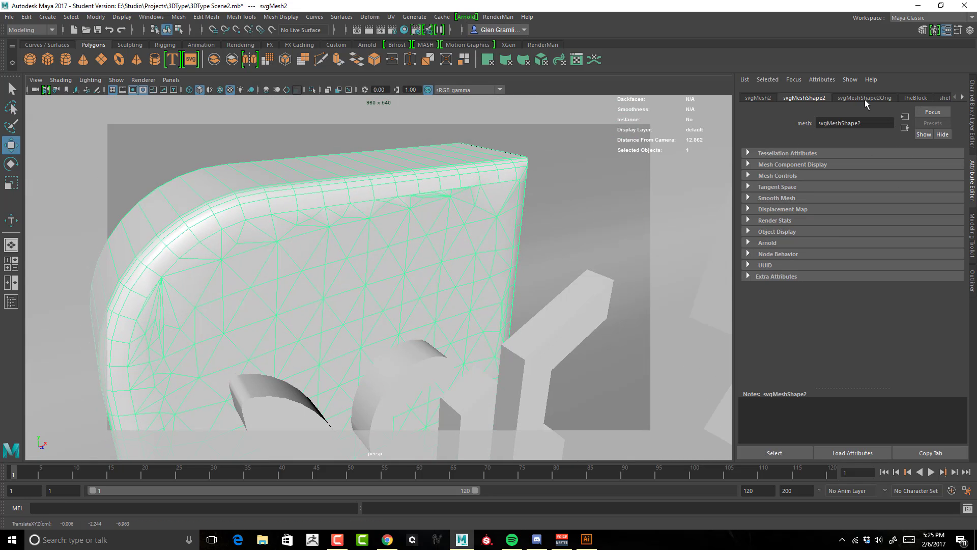
# Step: Adjust the block's deformable mesh with fewer max edge divisions, a longer max edge length and a higher refine threshold
pyautogui.click(914, 97)
pyautogui.scroll(-1, 835, 263)
pyautogui.scroll(2, 817, 263)
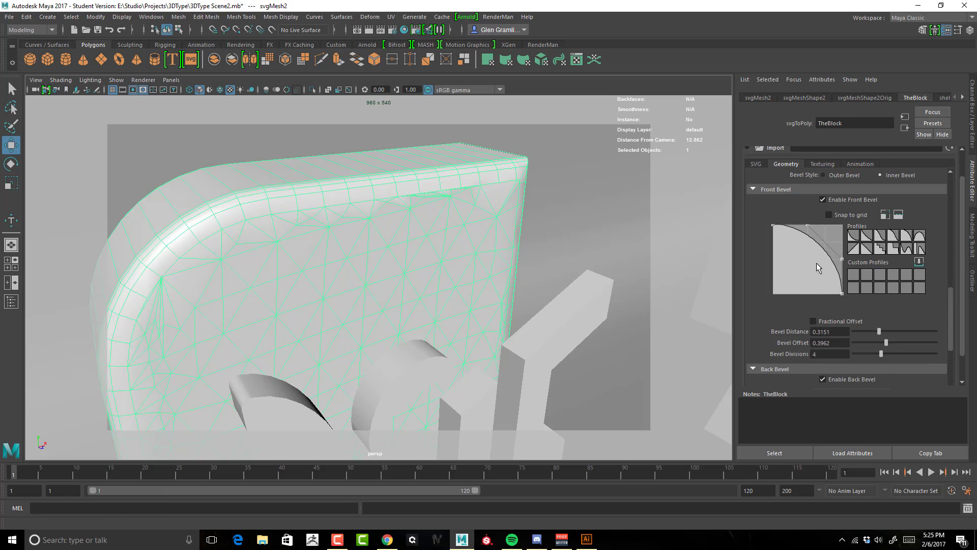
pyautogui.scroll(3, 816, 267)
pyautogui.scroll(4, 792, 267)
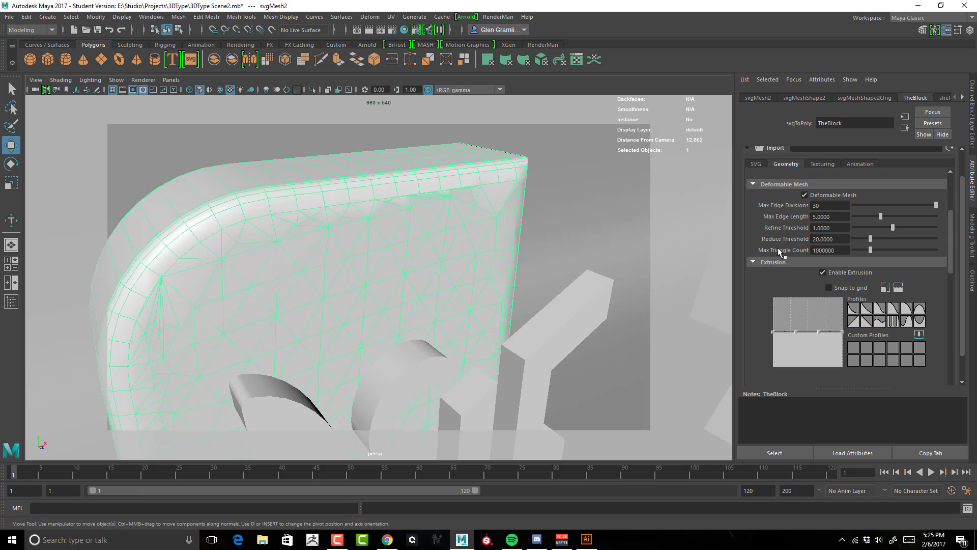
pyautogui.scroll(1, 794, 244)
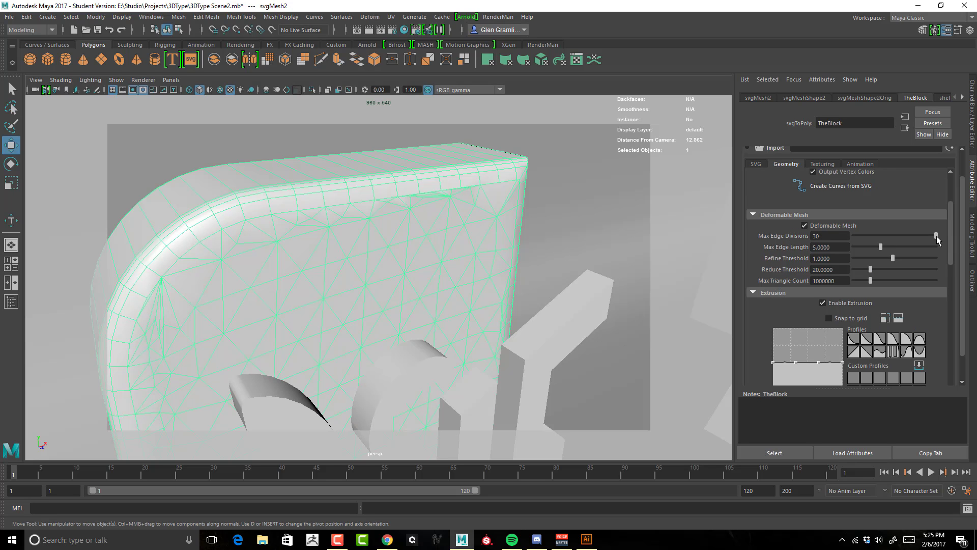
pyautogui.moveTo(909, 235); pyautogui.dragTo(866, 240)
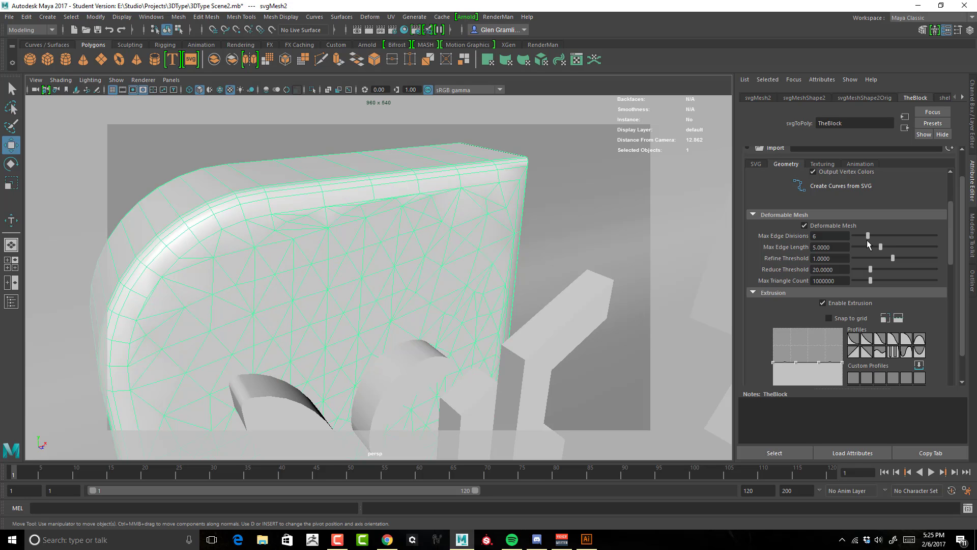
pyautogui.moveTo(869, 240); pyautogui.dragTo(905, 237)
pyautogui.moveTo(882, 246); pyautogui.dragTo(918, 241)
pyautogui.moveTo(906, 258)
pyautogui.mouseDown()
pyautogui.moveTo(956, 256)
pyautogui.moveTo(872, 264)
pyautogui.moveTo(899, 257)
pyautogui.mouseUp()
# Step: Select the background plane instead of the block and preview the block's beveled corner in the Arnold Render View
pyautogui.click(600, 187)
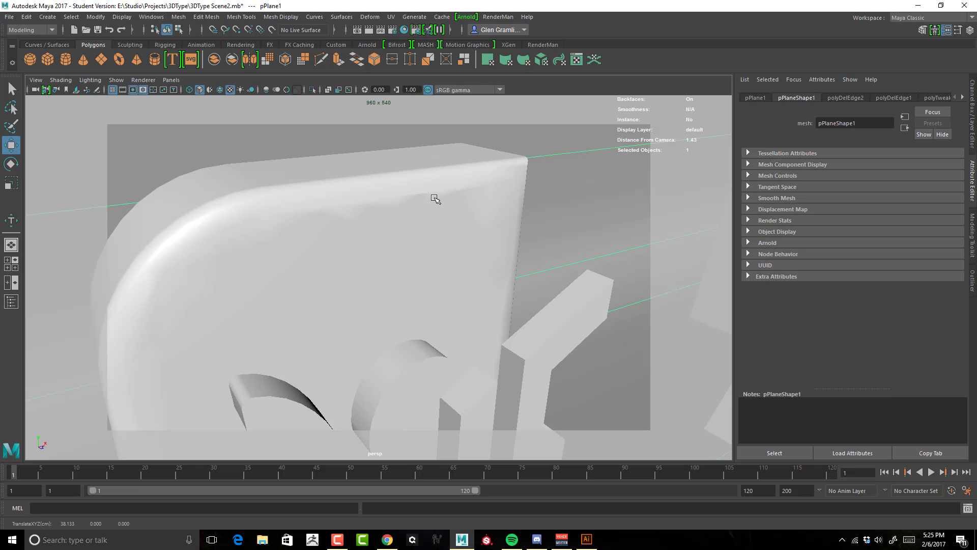
pyautogui.keyDown('alt'); pyautogui.moveTo(403, 224); pyautogui.dragTo(506, 220); pyautogui.keyUp('alt')
pyautogui.keyDown('alt'); pyautogui.moveTo(506, 220); pyautogui.dragTo(435, 231, button='right'); pyautogui.keyUp('alt')
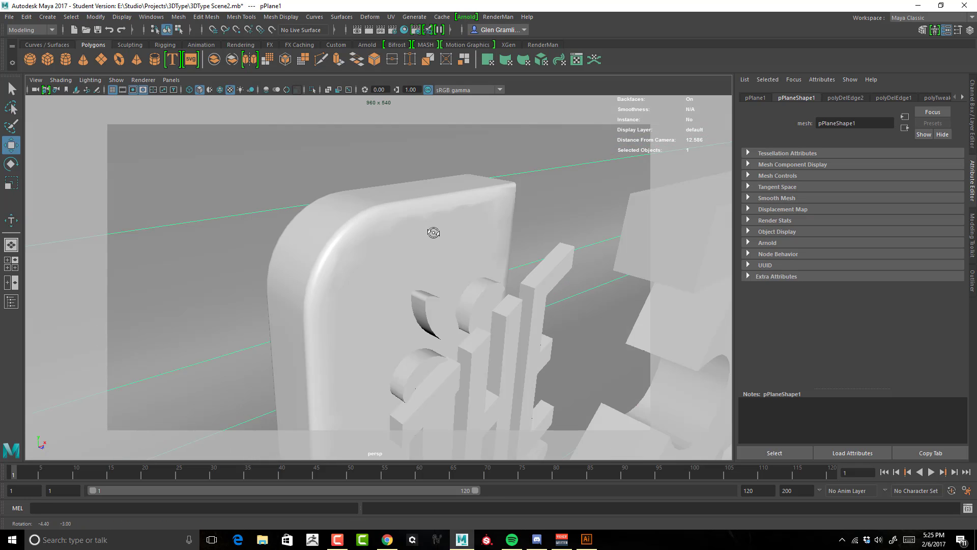
pyautogui.keyDown('alt'); pyautogui.moveTo(434, 231); pyautogui.dragTo(436, 203); pyautogui.keyUp('alt')
pyautogui.scroll(8, 465, 140)
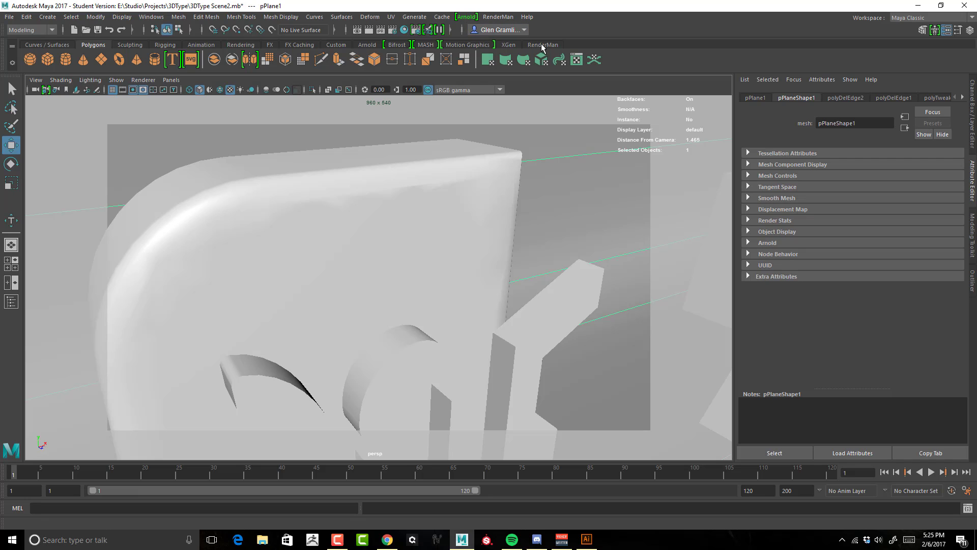
pyautogui.click(367, 44)
pyautogui.click(210, 61)
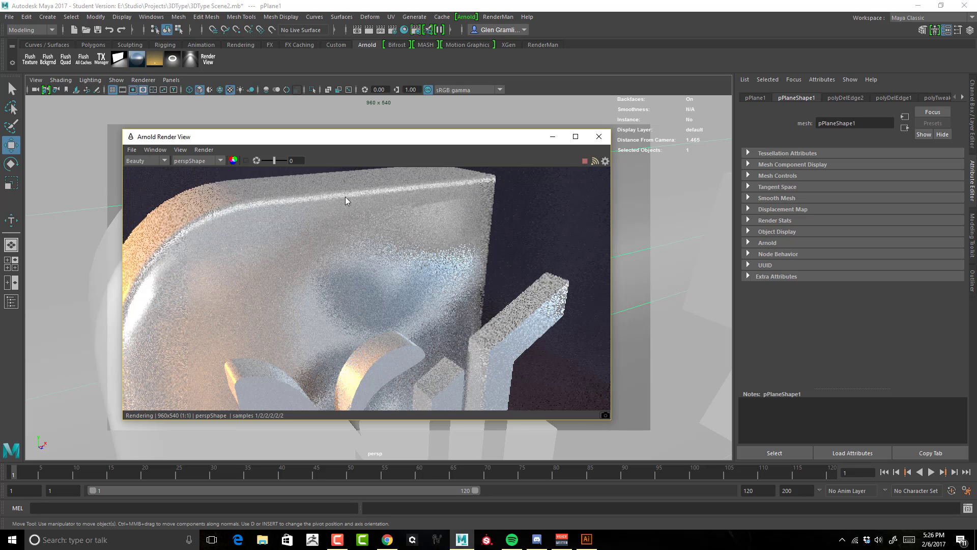
pyautogui.click(599, 137)
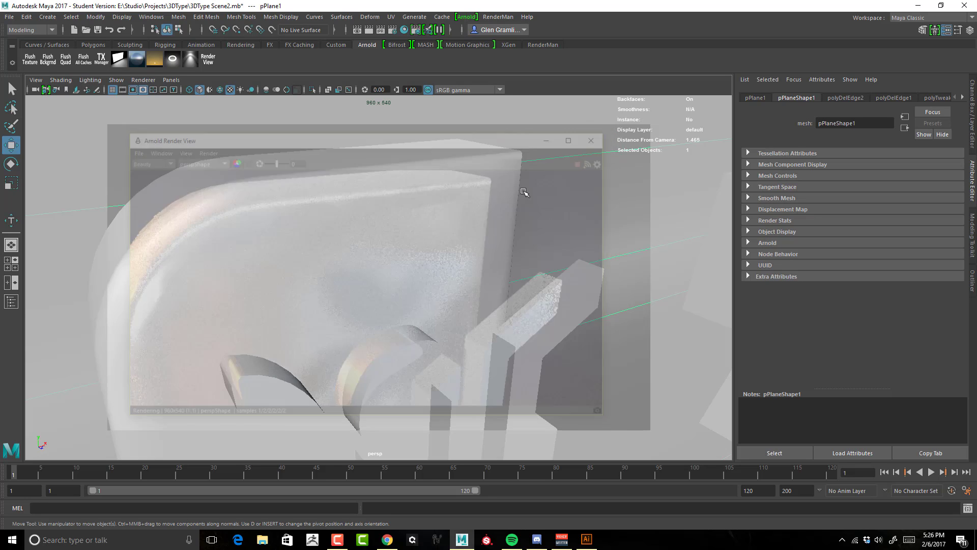
# Step: Select the number 3 mesh and enable its deformable mesh
pyautogui.scroll(-10, 397, 212)
pyautogui.keyDown('alt'); pyautogui.moveTo(389, 230); pyautogui.dragTo(487, 190); pyautogui.keyUp('alt')
pyautogui.click(472, 214)
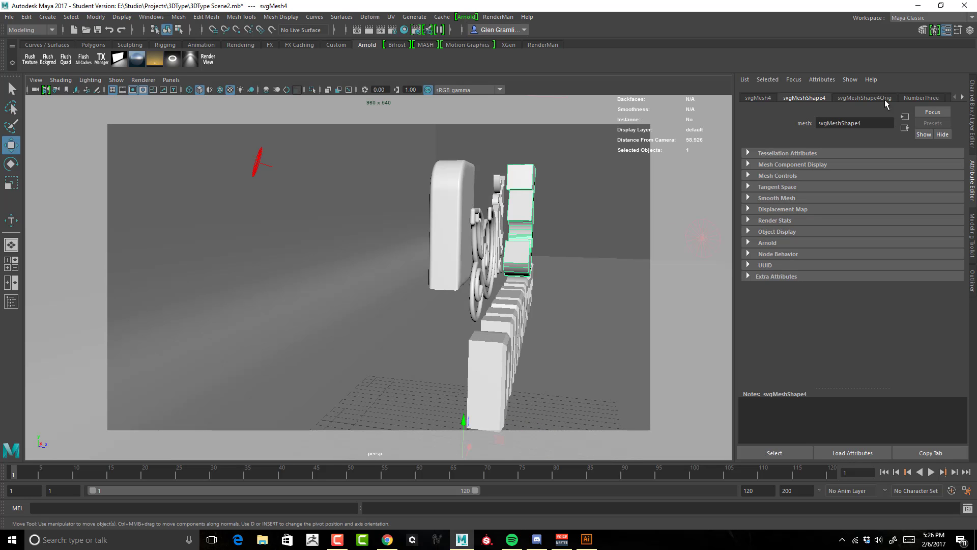
pyautogui.click(935, 98)
pyautogui.keyDown('alt'); pyautogui.moveTo(590, 227); pyautogui.dragTo(610, 229); pyautogui.keyUp('alt')
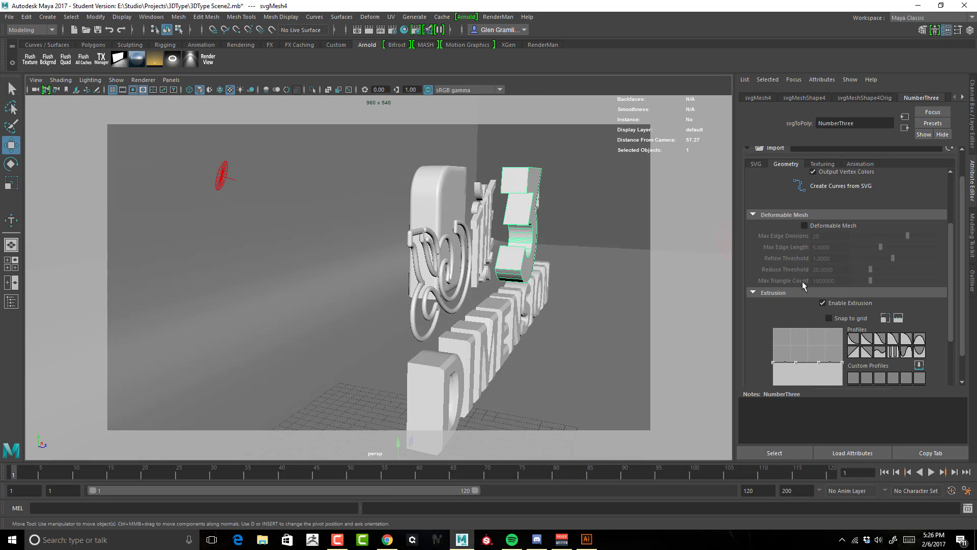
pyautogui.click(810, 225)
# Step: Thin the number 3 to an extrude distance of 1.6566
pyautogui.keyDown('alt'); pyautogui.moveTo(726, 258); pyautogui.dragTo(647, 249); pyautogui.keyUp('alt')
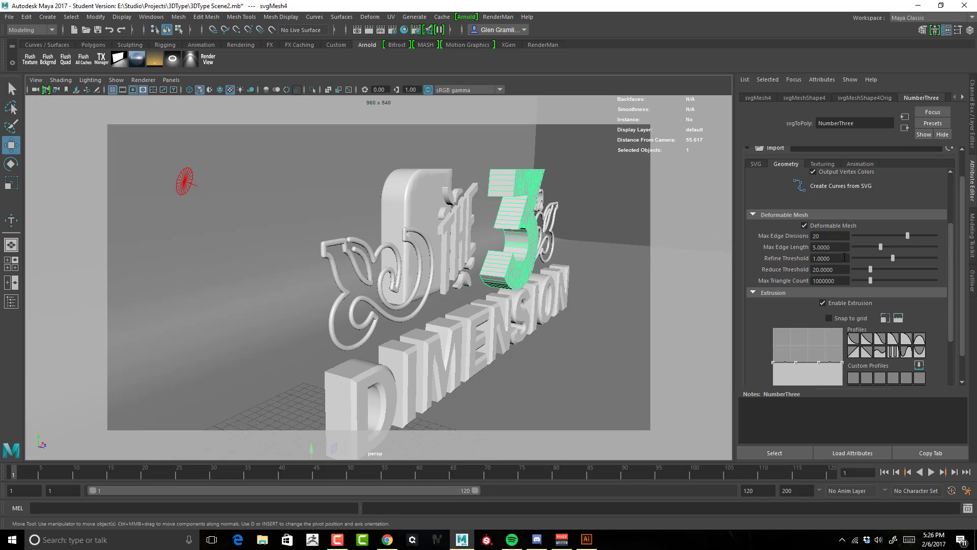
pyautogui.scroll(-3, 844, 257)
pyautogui.scroll(-2, 844, 257)
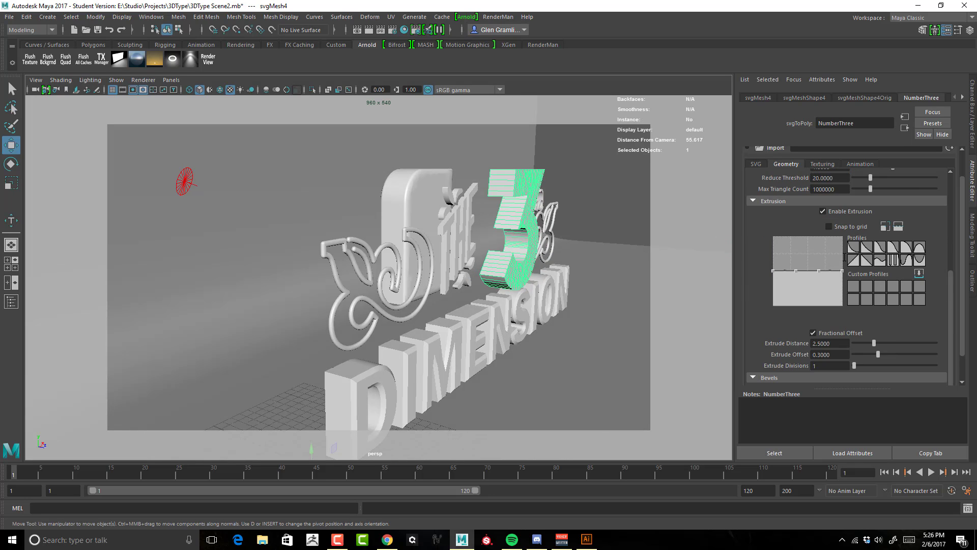
pyautogui.scroll(3, 844, 257)
pyautogui.scroll(7, 840, 256)
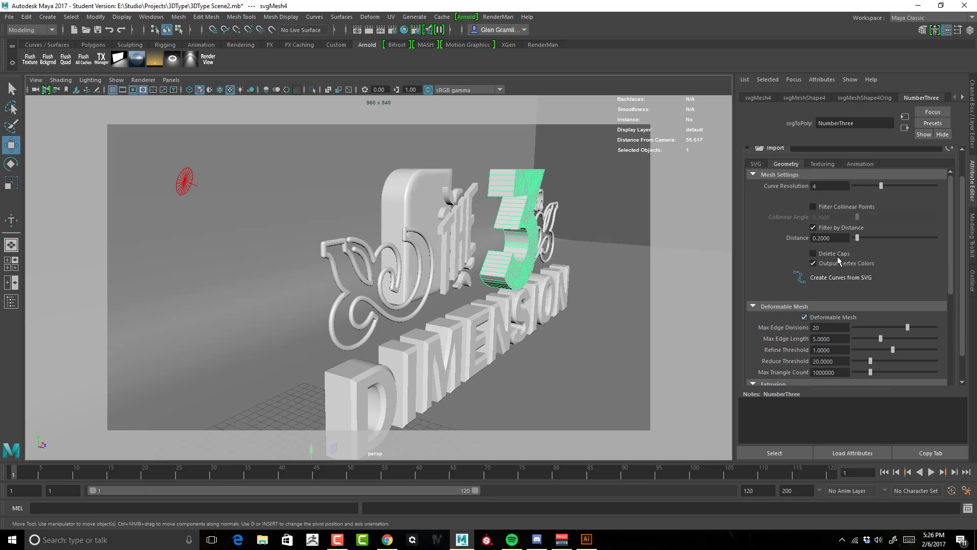
pyautogui.scroll(-8, 813, 260)
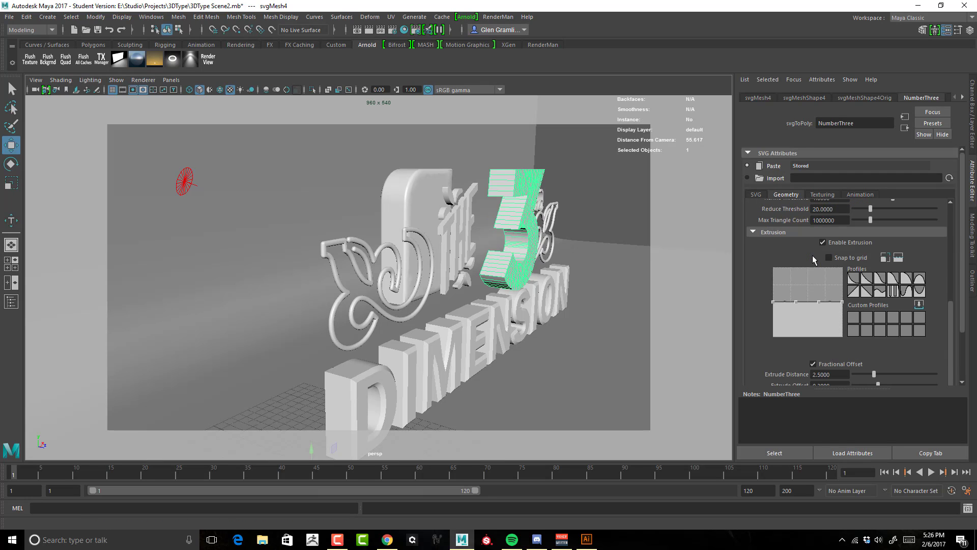
pyautogui.moveTo(873, 372); pyautogui.dragTo(866, 373)
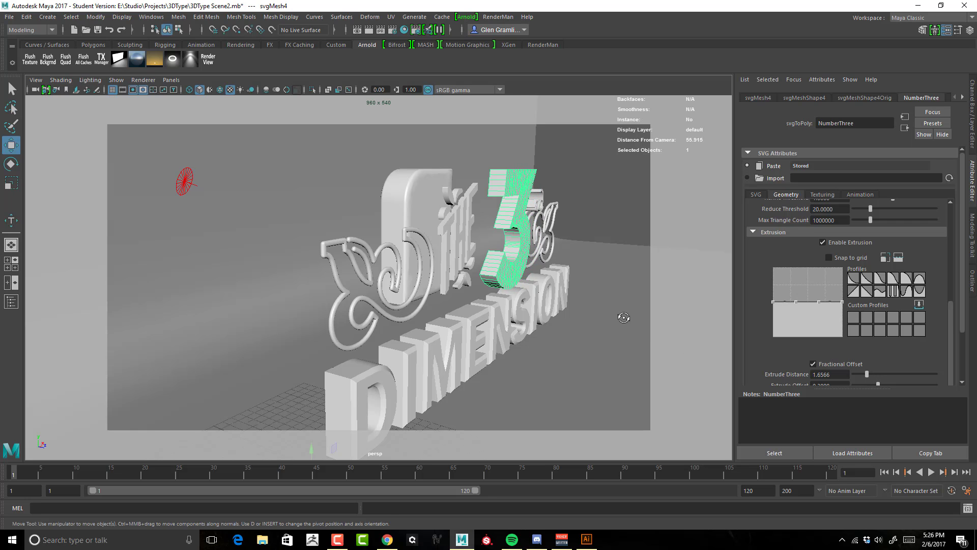
pyautogui.keyDown('alt'); pyautogui.moveTo(657, 318); pyautogui.dragTo(631, 316); pyautogui.keyUp('alt')
pyautogui.press('[')
pyautogui.press('[')
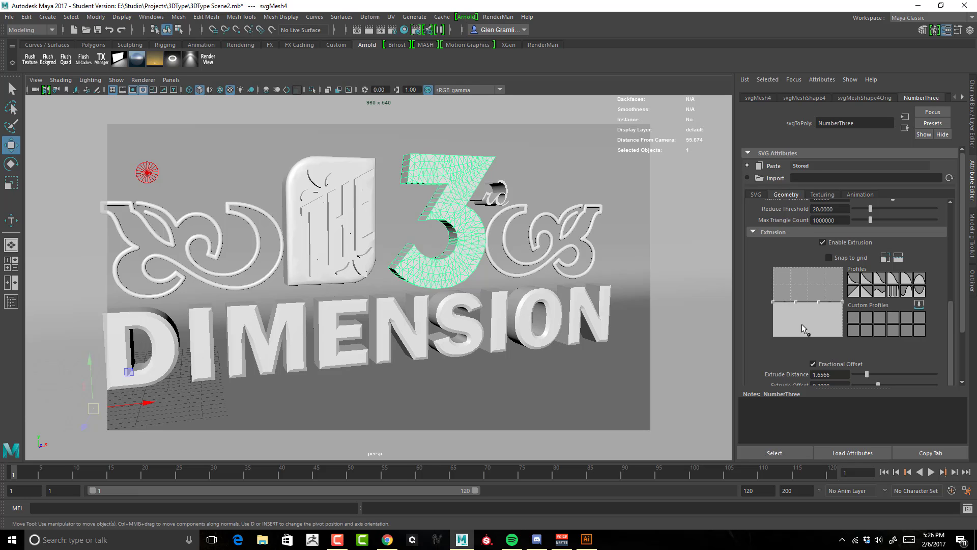
pyautogui.scroll(-3, 770, 327)
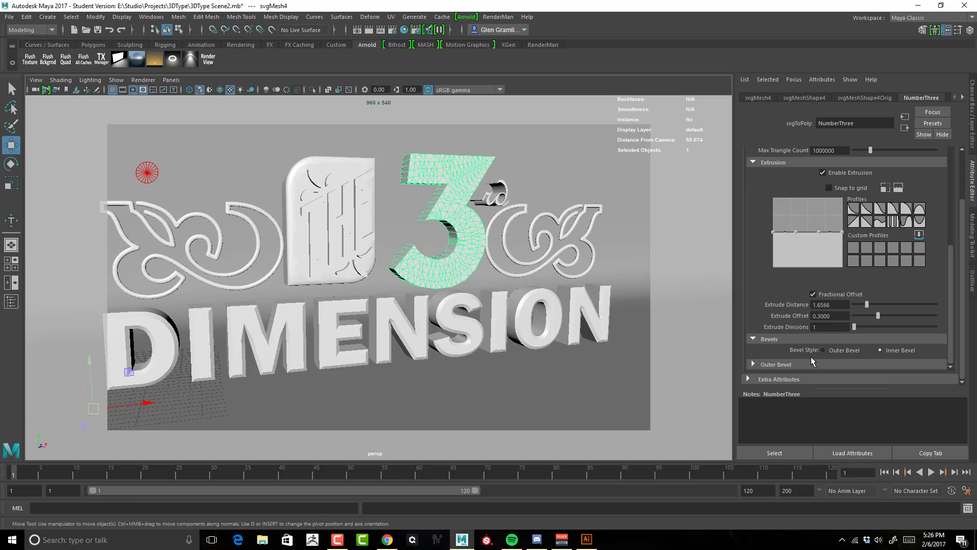
pyautogui.click(776, 364)
pyautogui.scroll(-4, 784, 311)
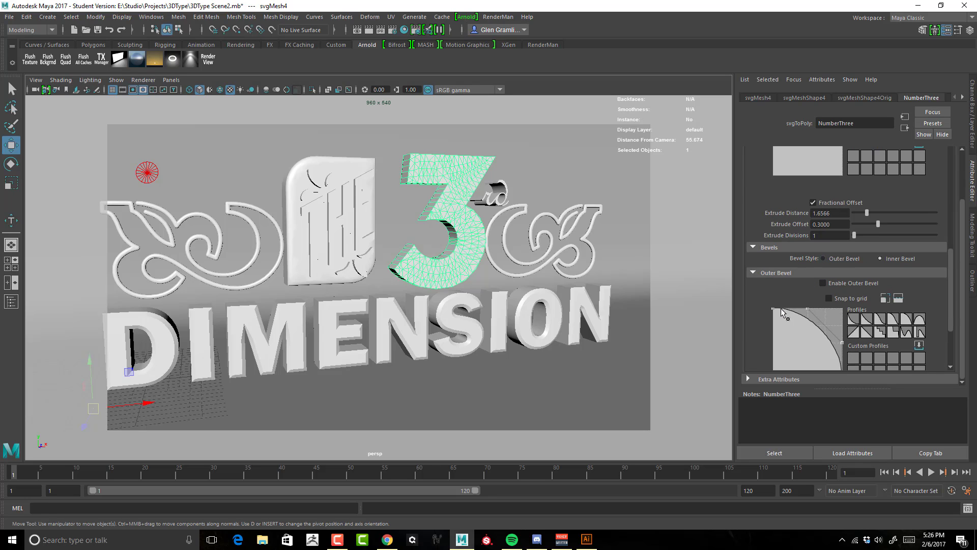
pyautogui.click(773, 273)
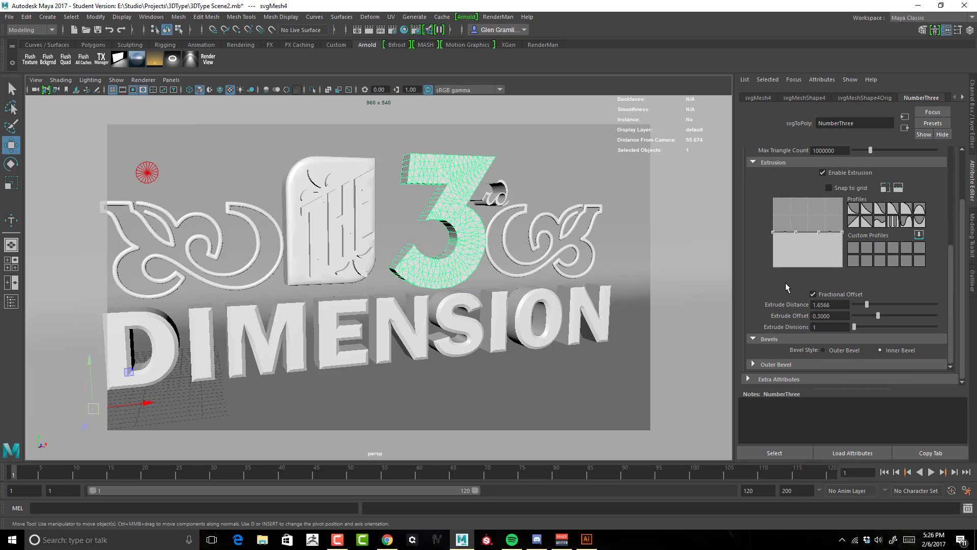
# Step: Switch the number 3's bevel style to outer and back to inner, and give its back bevel the concave curve profile
pyautogui.click(843, 350)
pyautogui.click(890, 351)
pyautogui.click(836, 364)
pyautogui.scroll(-5, 767, 306)
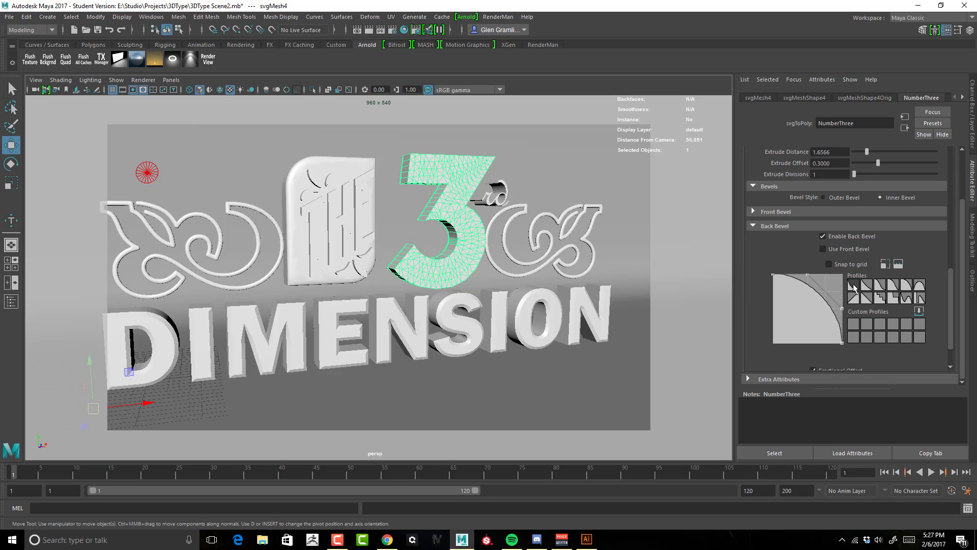
pyautogui.click(854, 286)
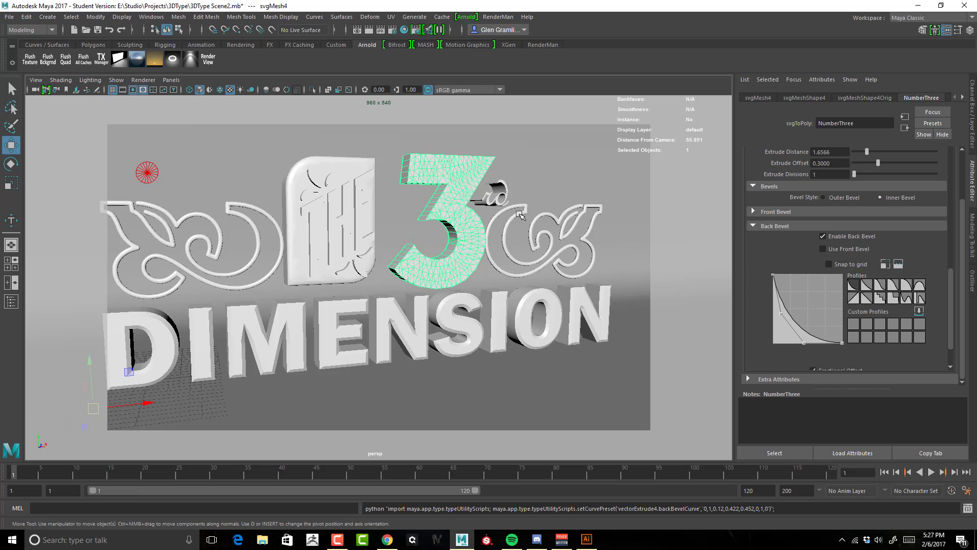
pyautogui.keyDown('alt'); pyautogui.moveTo(520, 215); pyautogui.dragTo(672, 243); pyautogui.keyUp('alt')
pyautogui.scroll(5, 631, 238)
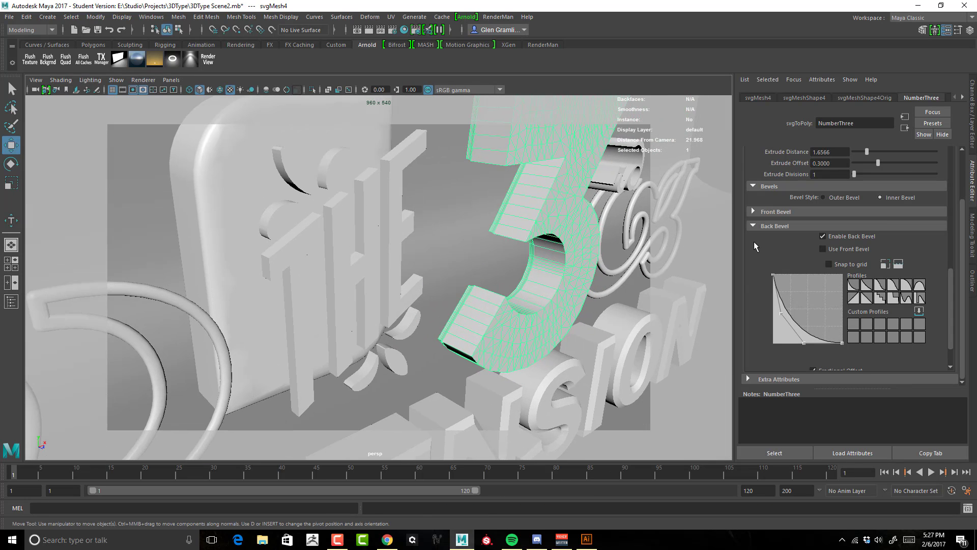
# Step: Disable the number 3's back bevel and enable its front bevel with the concave curve profile
pyautogui.click(825, 236)
pyautogui.click(753, 211)
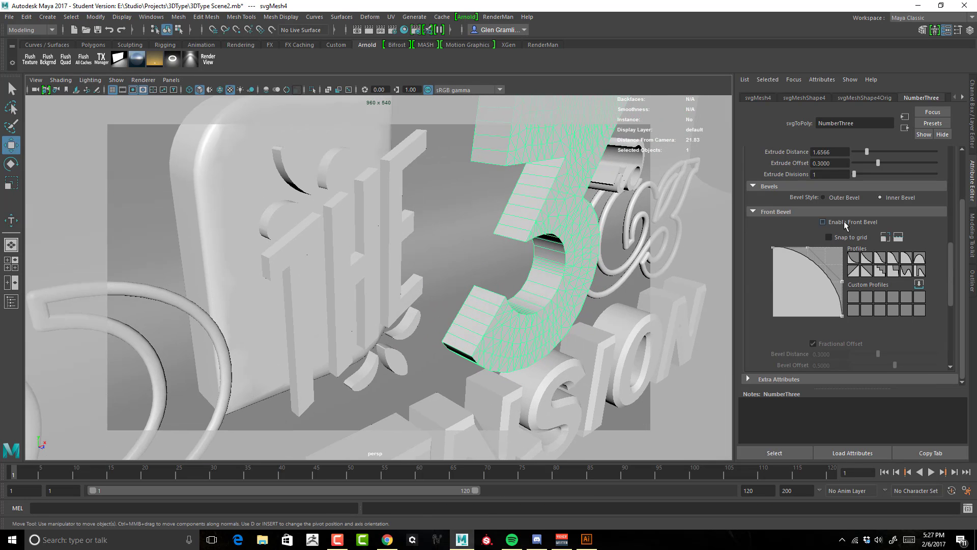
pyautogui.click(823, 222)
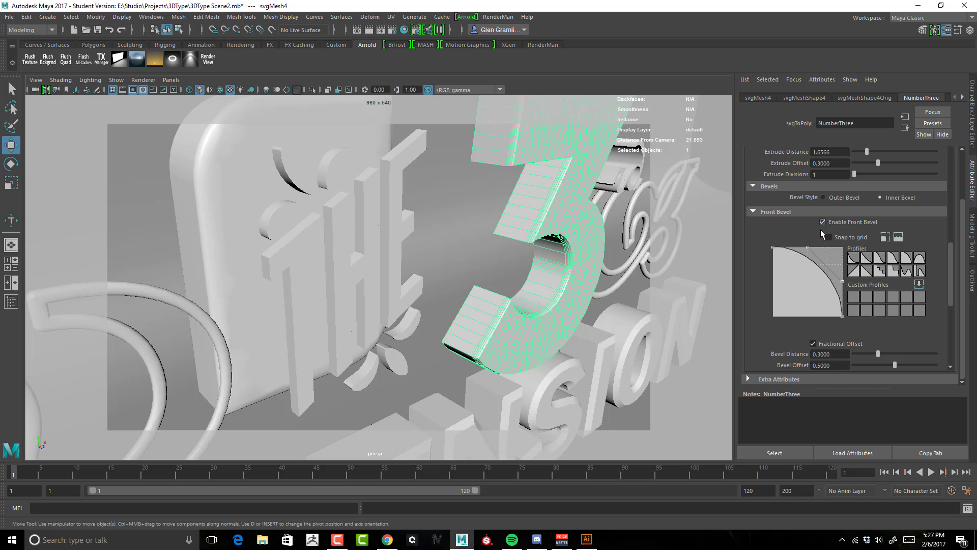
pyautogui.click(855, 259)
# Step: Set the front bevel's offset to 1 and its distance to 0.3587
pyautogui.keyDown('alt'); pyautogui.moveTo(586, 257); pyautogui.dragTo(605, 253); pyautogui.keyUp('alt')
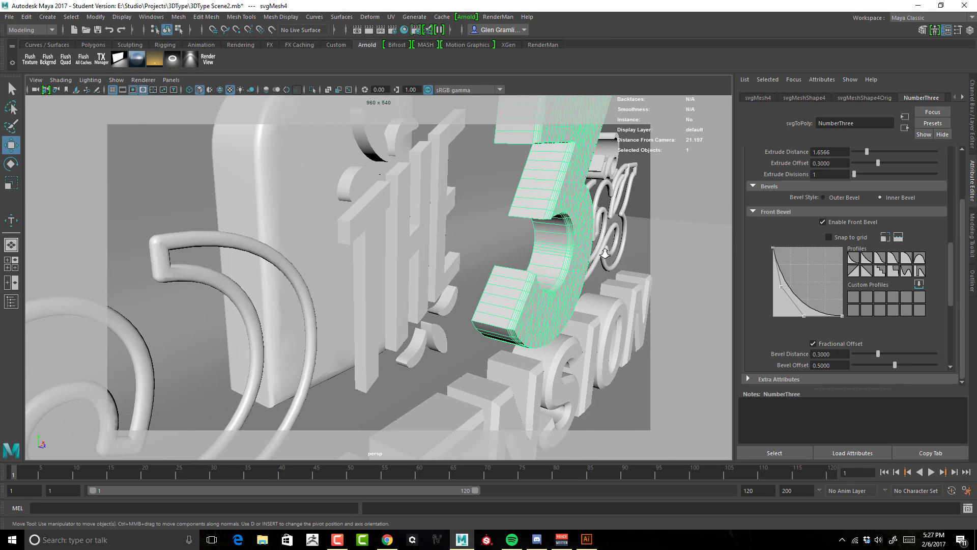
pyautogui.keyDown('alt'); pyautogui.moveTo(605, 253); pyautogui.dragTo(697, 265, button='right'); pyautogui.keyUp('alt')
pyautogui.keyDown('alt'); pyautogui.moveTo(697, 264); pyautogui.dragTo(665, 257); pyautogui.keyUp('alt')
pyautogui.keyDown('alt'); pyautogui.moveTo(625, 256); pyautogui.dragTo(591, 265, button='middle'); pyautogui.keyUp('alt')
pyautogui.keyDown('alt'); pyautogui.moveTo(591, 265); pyautogui.dragTo(636, 260); pyautogui.keyUp('alt')
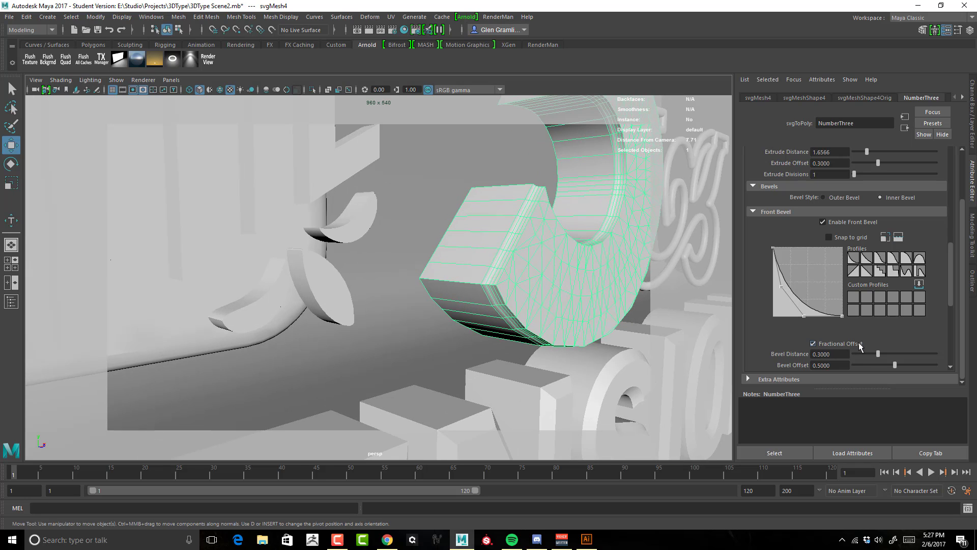
pyautogui.scroll(-3, 859, 344)
pyautogui.moveTo(877, 292); pyautogui.dragTo(962, 304)
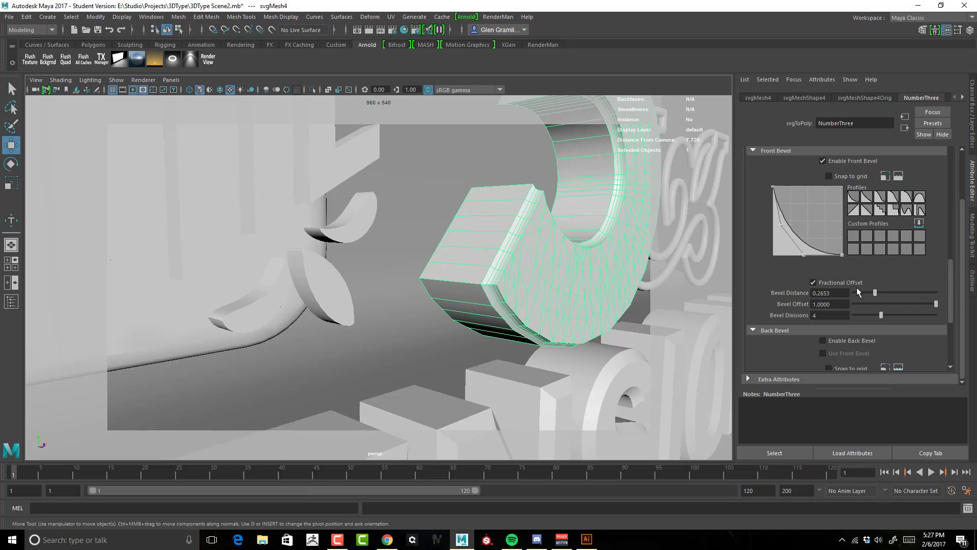
pyautogui.moveTo(874, 289); pyautogui.dragTo(883, 295)
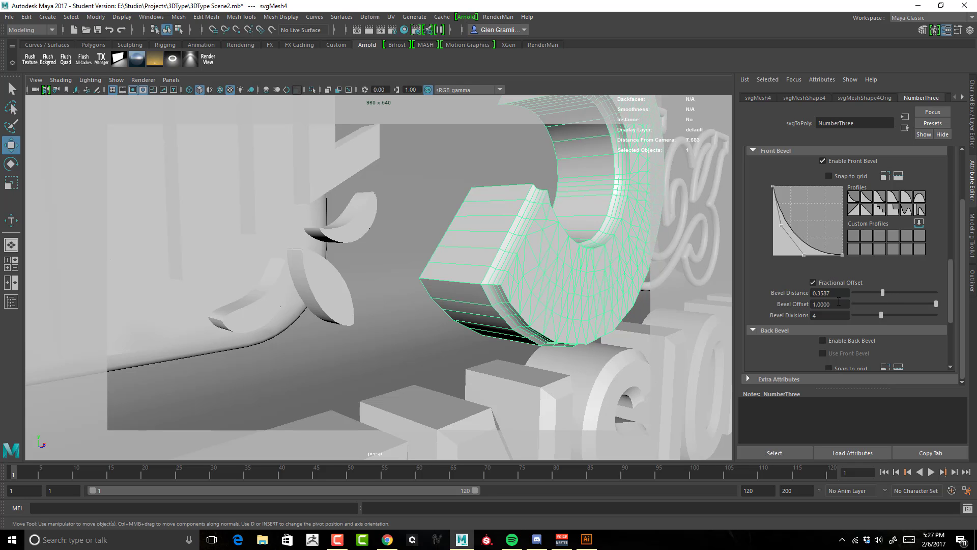
# Step: Raise the front bevel's distance to 0.5268 and its offset to 1.5, keeping Fractional Offset enabled
pyautogui.click(813, 283)
pyautogui.moveTo(935, 304); pyautogui.dragTo(969, 304)
pyautogui.click(814, 283)
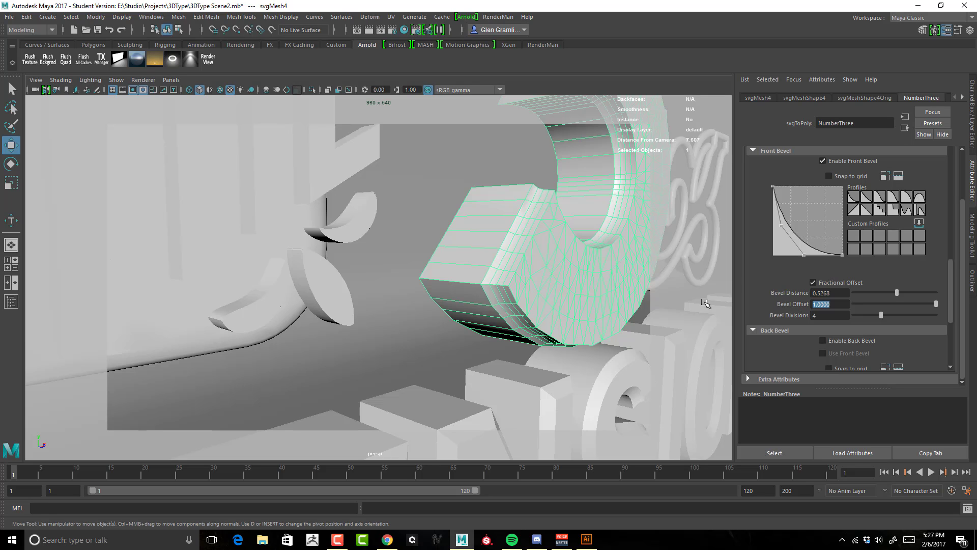
pyautogui.write('1.5')
pyautogui.press('Return')
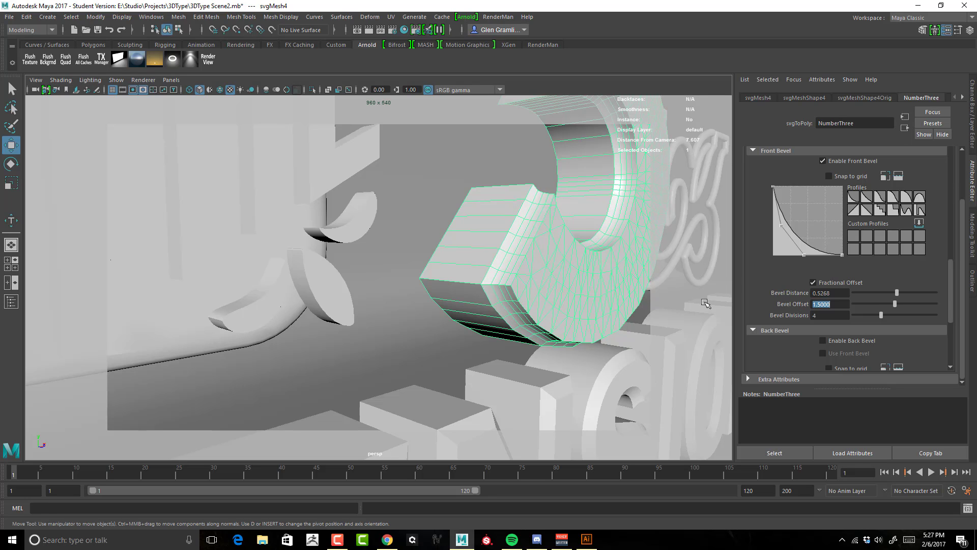
# Step: Try front bevel offsets of 2 and 1.6 on the number 3, and return the offset to 1.5
pyautogui.write('2')
pyautogui.press('Return')
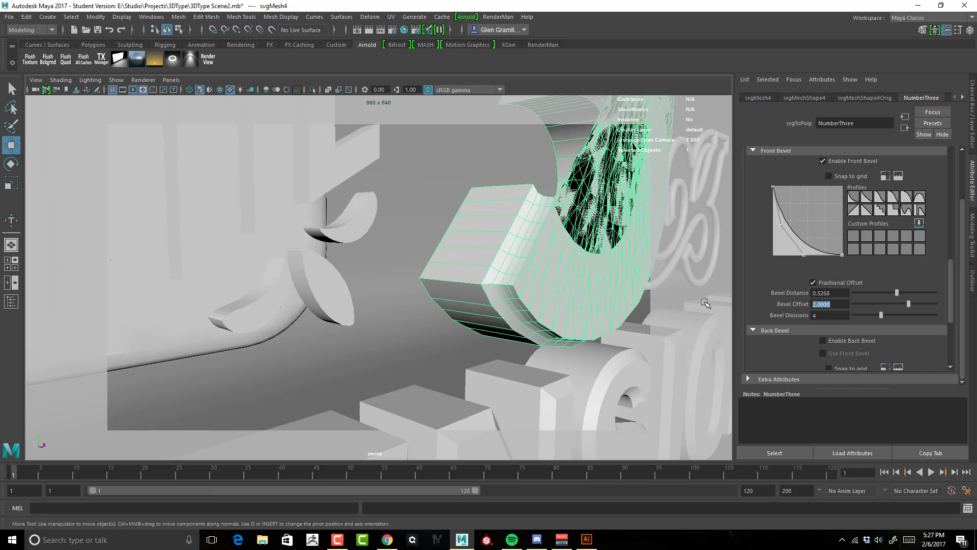
pyautogui.write('1.6')
pyautogui.press('Return')
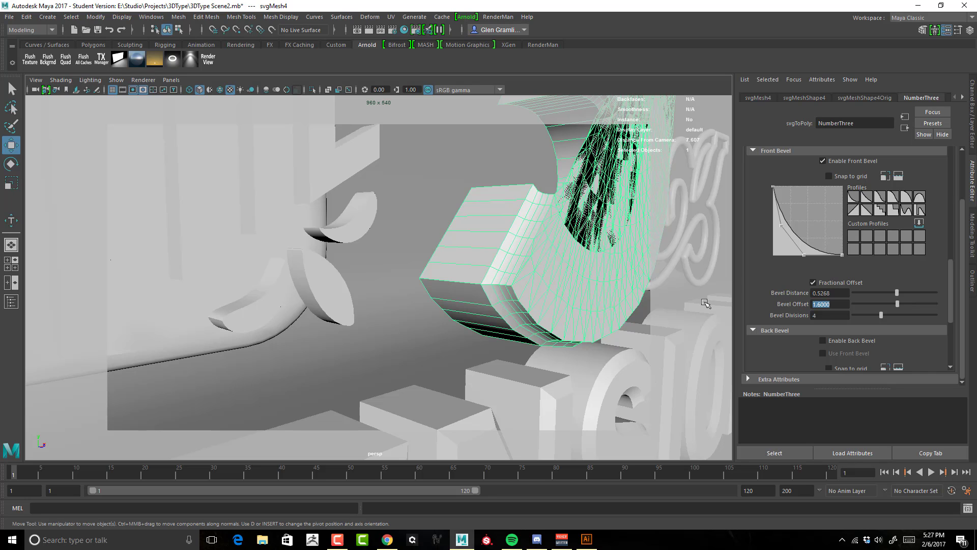
pyautogui.write('1.5')
pyautogui.press('Return')
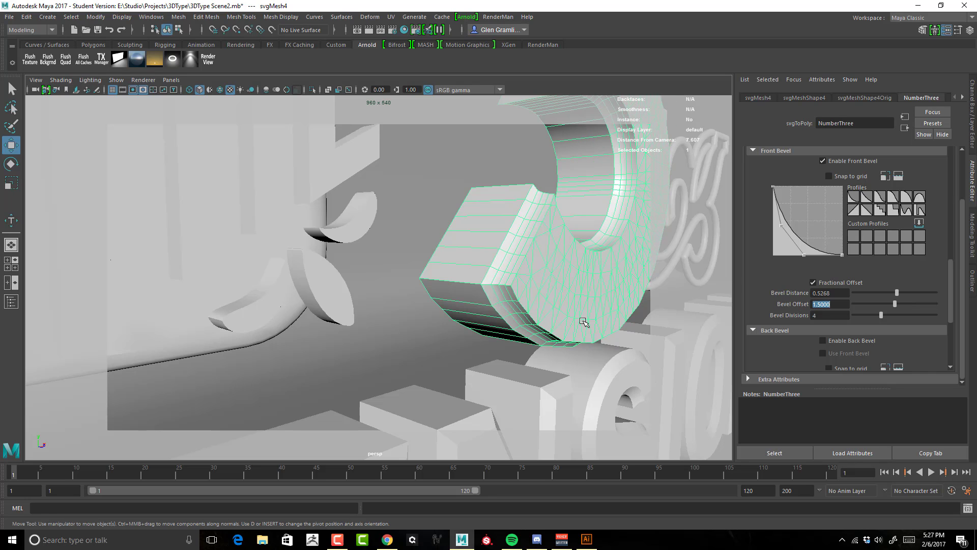
# Step: Examine the front bevel along the number 3's edges and close up at its inner curve for broken geometry
pyautogui.keyDown('alt'); pyautogui.moveTo(541, 232); pyautogui.dragTo(549, 296); pyautogui.keyUp('alt')
pyautogui.keyDown('alt'); pyautogui.moveTo(550, 297); pyautogui.dragTo(483, 295, button='right'); pyautogui.keyUp('alt')
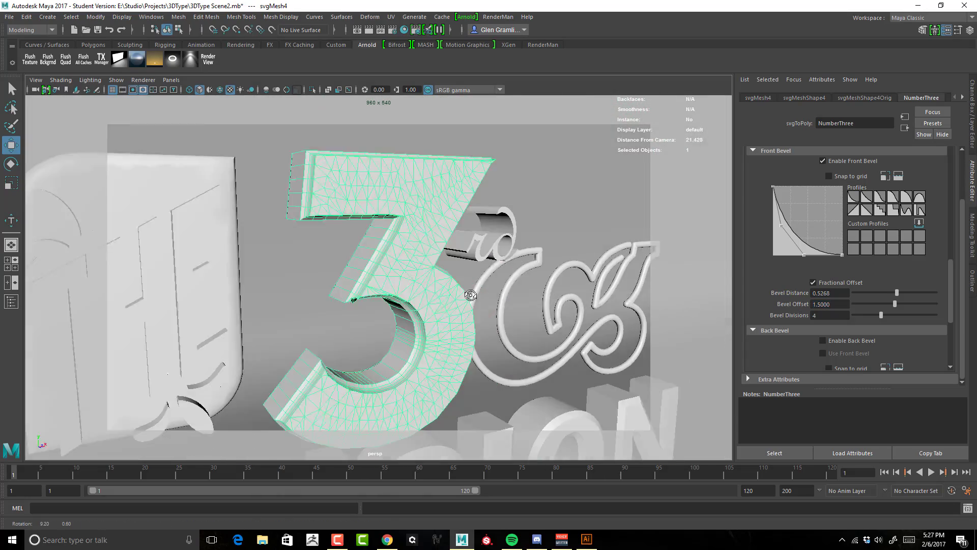
pyautogui.keyDown('alt'); pyautogui.moveTo(483, 295); pyautogui.dragTo(443, 307); pyautogui.keyUp('alt')
pyautogui.keyDown('alt'); pyautogui.moveTo(443, 307); pyautogui.dragTo(539, 291, button='right'); pyautogui.keyUp('alt')
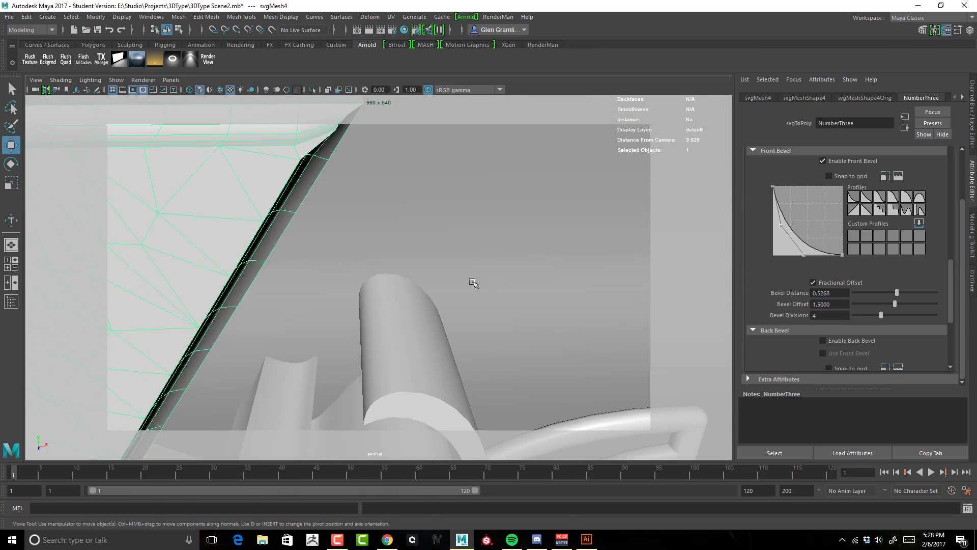
pyautogui.keyDown('alt'); pyautogui.moveTo(454, 256); pyautogui.dragTo(550, 336, button='middle'); pyautogui.keyUp('alt')
pyautogui.moveTo(497, 286)
pyautogui.keyDown('alt'); pyautogui.mouseDown()
pyautogui.moveTo(485, 282)
pyautogui.moveTo(497, 279)
pyautogui.mouseUp(); pyautogui.keyUp('alt')
pyautogui.keyDown('alt'); pyautogui.moveTo(497, 279); pyautogui.dragTo(497, 291, button='right'); pyautogui.keyUp('alt')
pyautogui.keyDown('alt'); pyautogui.moveTo(496, 292); pyautogui.dragTo(483, 227, button='middle'); pyautogui.keyUp('alt')
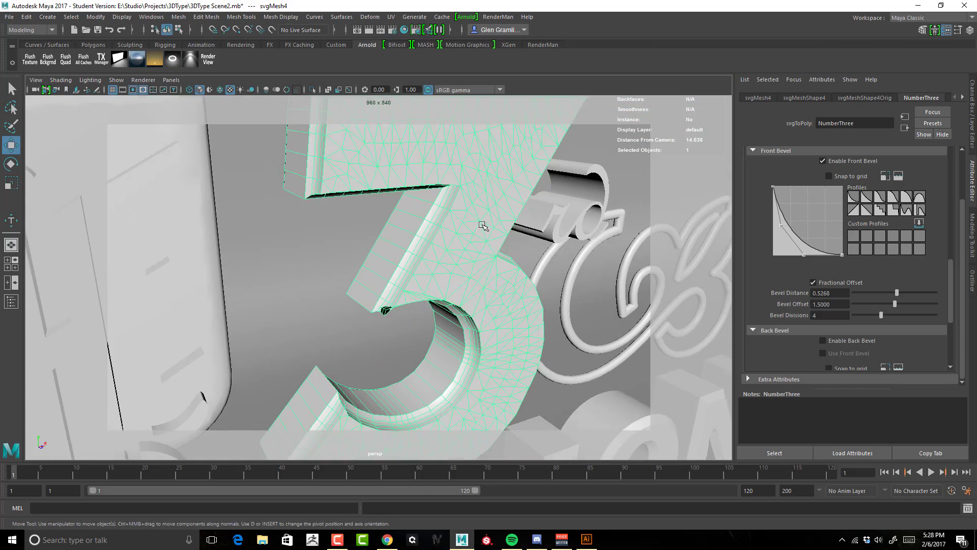
pyautogui.keyDown('alt'); pyautogui.moveTo(509, 237); pyautogui.dragTo(473, 238, button='right'); pyautogui.keyUp('alt')
pyautogui.keyDown('alt'); pyautogui.moveTo(473, 238); pyautogui.dragTo(448, 233); pyautogui.keyUp('alt')
pyautogui.keyDown('alt'); pyautogui.moveTo(427, 236); pyautogui.dragTo(551, 265, button='right'); pyautogui.keyUp('alt')
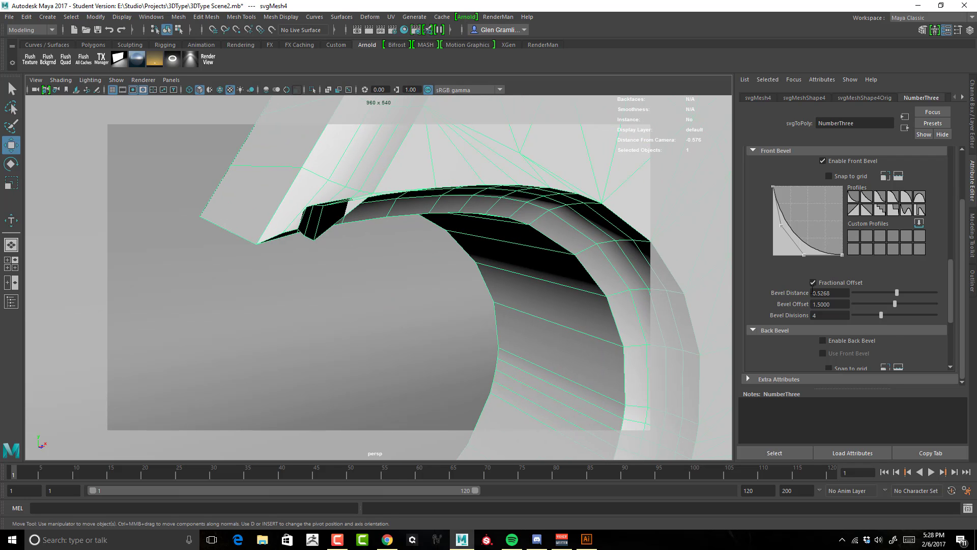
# Step: Refine the number 3's mesh settings to curve resolution 8, filter distance 0.1887, and collinear point filtering at angle 0.0943
pyautogui.scroll(10, 834, 264)
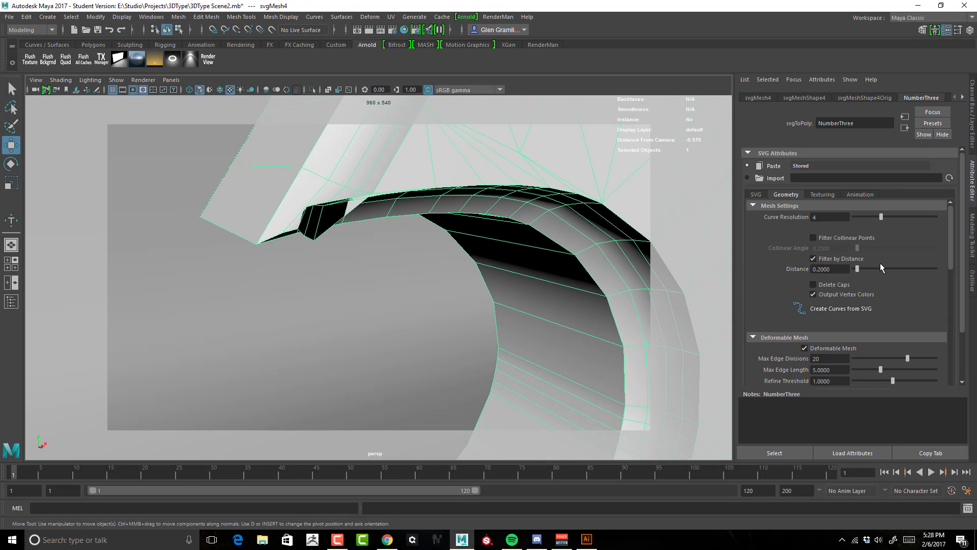
pyautogui.moveTo(866, 267); pyautogui.dragTo(852, 279)
pyautogui.click(813, 237)
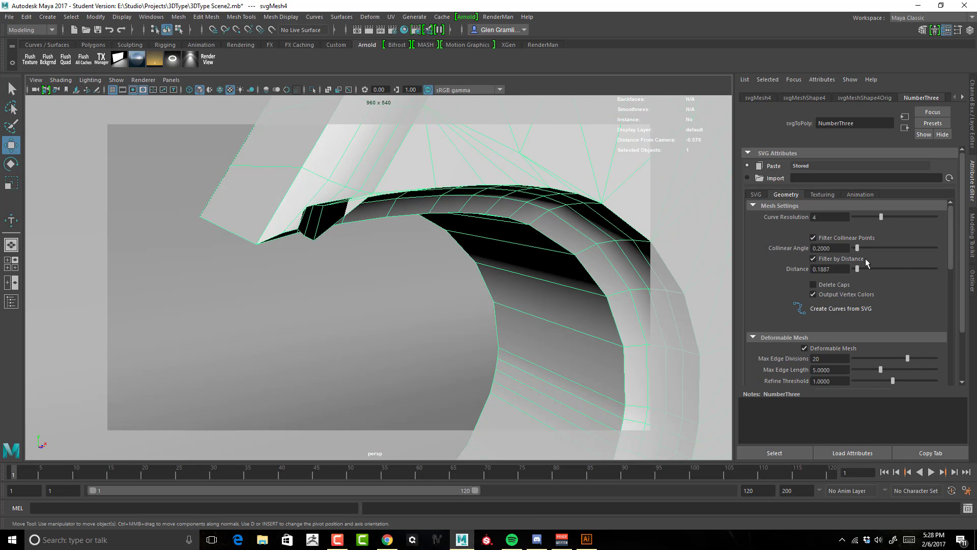
pyautogui.moveTo(857, 247); pyautogui.dragTo(858, 255)
pyautogui.moveTo(884, 215); pyautogui.dragTo(911, 214)
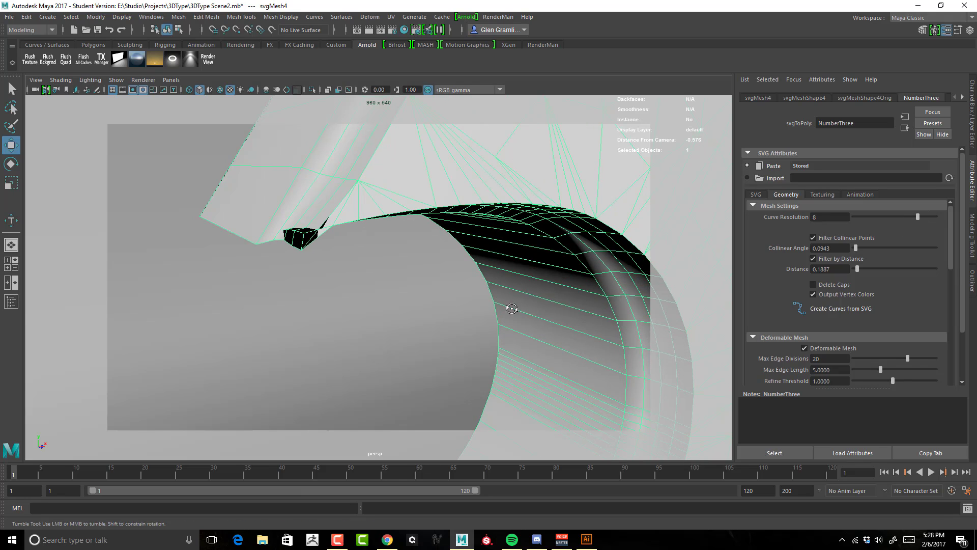
# Step: Reduce the number 3's front bevel distance to 0.2404 and turn off its Fractional Offset
pyautogui.moveTo(511, 308)
pyautogui.keyDown('alt'); pyautogui.mouseDown()
pyautogui.moveTo(500, 303)
pyautogui.moveTo(518, 292)
pyautogui.mouseUp(); pyautogui.keyUp('alt')
pyautogui.scroll(-8, 499, 304)
pyautogui.keyDown('alt'); pyautogui.moveTo(532, 289); pyautogui.dragTo(552, 293, button='right'); pyautogui.keyUp('alt')
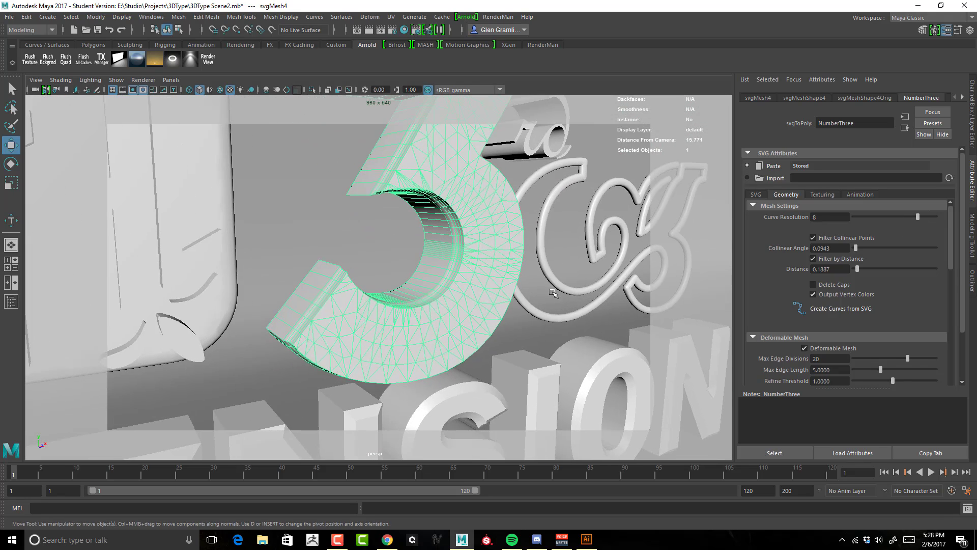
pyautogui.keyDown('alt'); pyautogui.moveTo(559, 310); pyautogui.dragTo(561, 283, button='middle'); pyautogui.keyUp('alt')
pyautogui.scroll(-6, 860, 328)
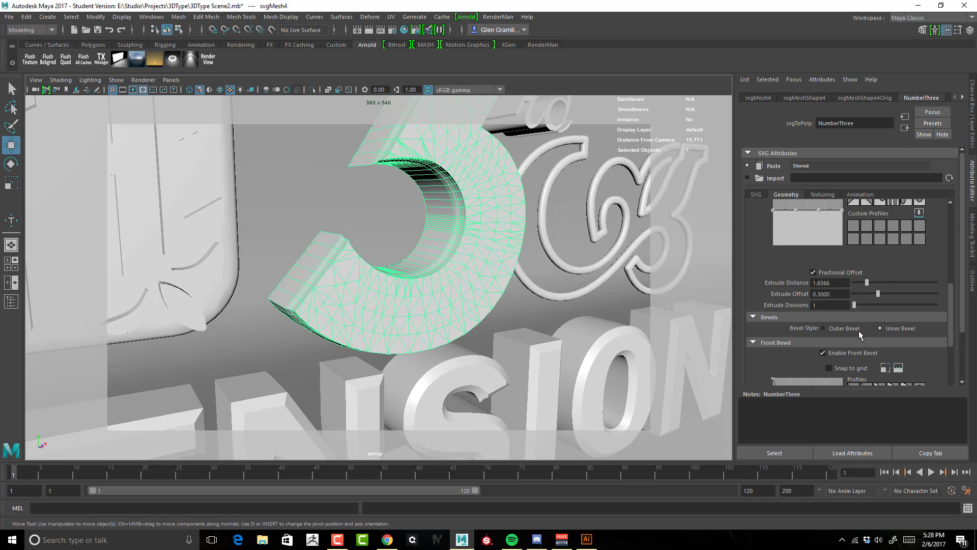
pyautogui.scroll(-5, 859, 331)
pyautogui.scroll(3, 858, 333)
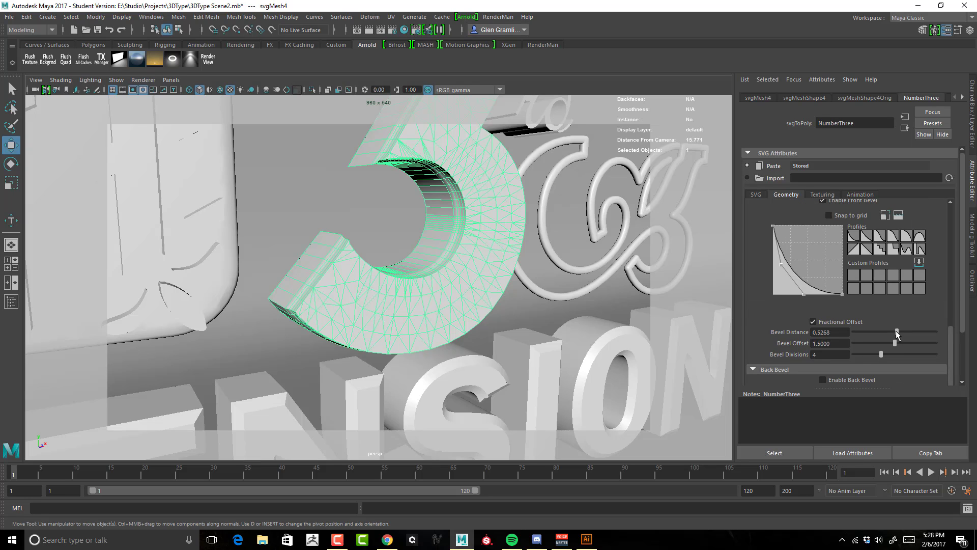
pyautogui.moveTo(897, 332); pyautogui.dragTo(873, 334)
pyautogui.click(852, 322)
# Step: Lower the front bevel's offset to 0.0566 while checking the number 3's inner curve
pyautogui.keyDown('alt'); pyautogui.moveTo(428, 265); pyautogui.dragTo(462, 283); pyautogui.keyUp('alt')
pyautogui.keyDown('alt'); pyautogui.moveTo(462, 283); pyautogui.dragTo(493, 299, button='right'); pyautogui.keyUp('alt')
pyautogui.keyDown('alt'); pyautogui.moveTo(501, 351); pyautogui.dragTo(522, 297, button='middle'); pyautogui.keyUp('alt')
pyautogui.keyDown('alt'); pyautogui.moveTo(522, 297); pyautogui.dragTo(489, 288); pyautogui.keyUp('alt')
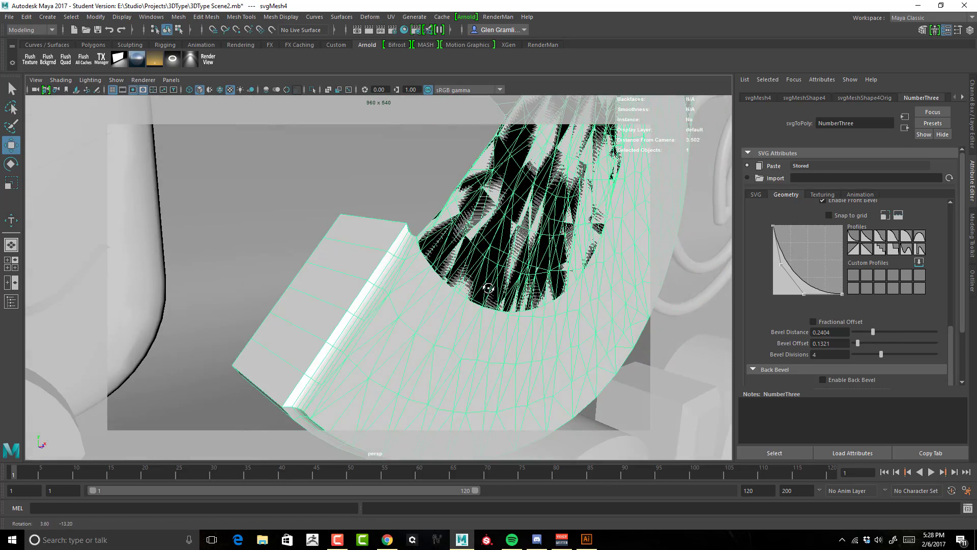
pyautogui.keyDown('alt'); pyautogui.moveTo(535, 213); pyautogui.dragTo(496, 308, button='middle'); pyautogui.keyUp('alt')
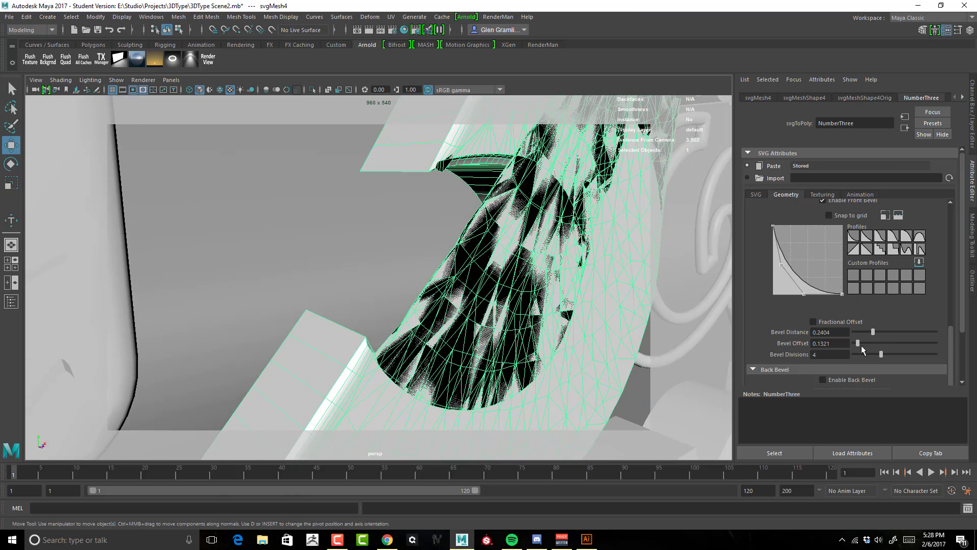
pyautogui.moveTo(861, 345); pyautogui.dragTo(855, 344)
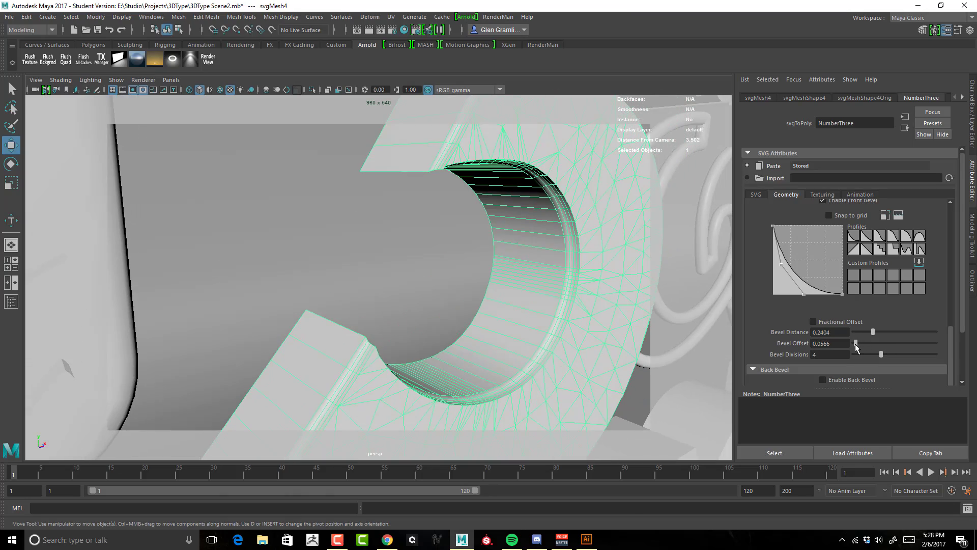
# Step: Set the front bevel's distance to 0.1532 and try an offset of 0.3396
pyautogui.moveTo(604, 347)
pyautogui.keyDown('alt'); pyautogui.mouseDown()
pyautogui.moveTo(633, 349)
pyautogui.moveTo(597, 349)
pyautogui.moveTo(604, 338)
pyautogui.mouseUp(); pyautogui.keyUp('alt')
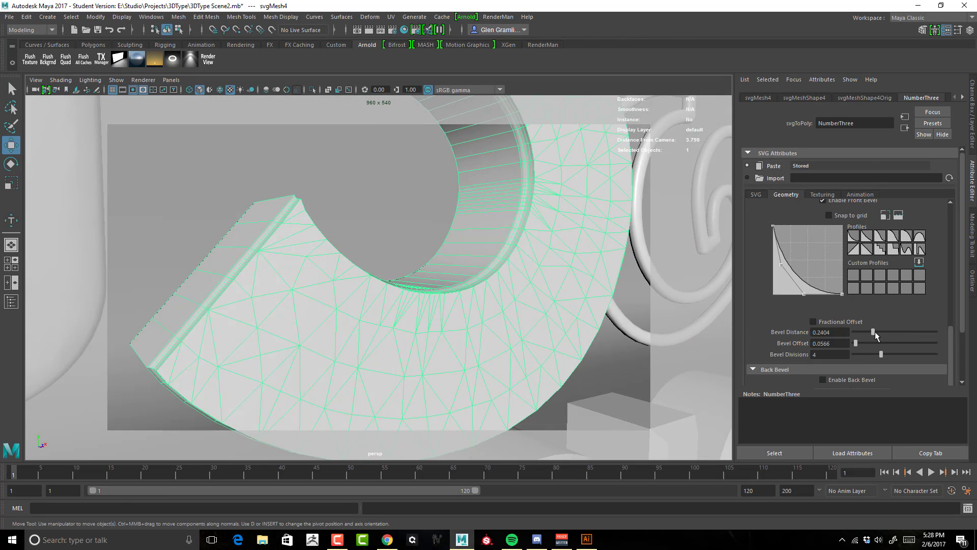
pyautogui.moveTo(874, 331); pyautogui.dragTo(863, 346)
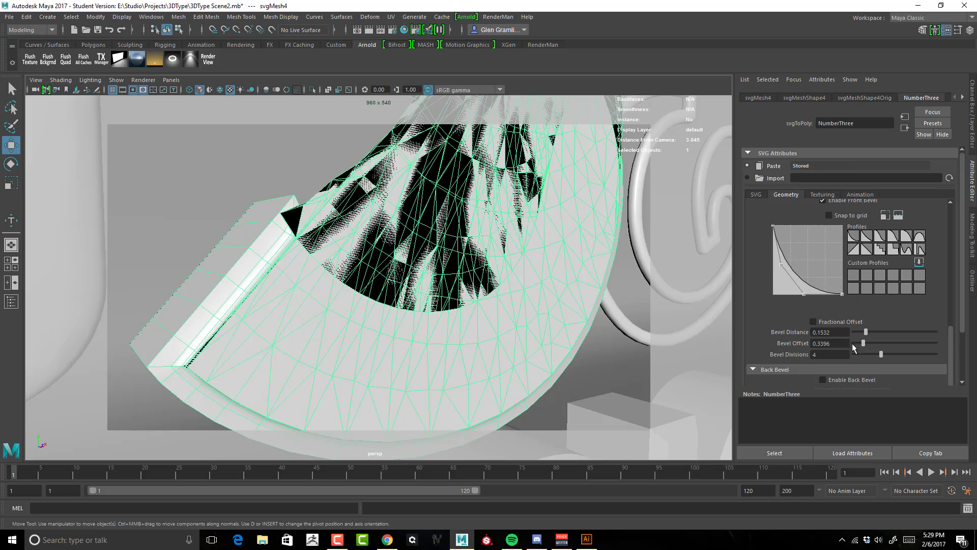
# Step: Re-enable Fractional Offset on the number 3's front bevel and set the bevel offset to 1.3585
pyautogui.moveTo(586, 297)
pyautogui.keyDown('alt'); pyautogui.mouseDown()
pyautogui.moveTo(600, 303)
pyautogui.moveTo(590, 306)
pyautogui.mouseUp(); pyautogui.keyUp('alt')
pyautogui.keyDown('alt'); pyautogui.moveTo(590, 307); pyautogui.dragTo(524, 309, button='right'); pyautogui.keyUp('alt')
pyautogui.keyDown('alt'); pyautogui.moveTo(522, 308); pyautogui.dragTo(488, 298); pyautogui.keyUp('alt')
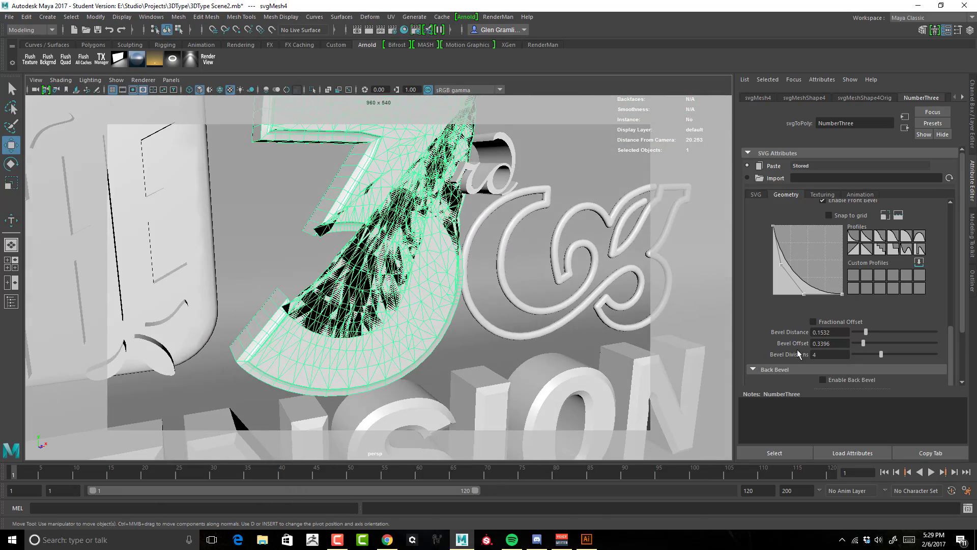
pyautogui.click(850, 322)
pyautogui.moveTo(864, 343); pyautogui.dragTo(891, 346)
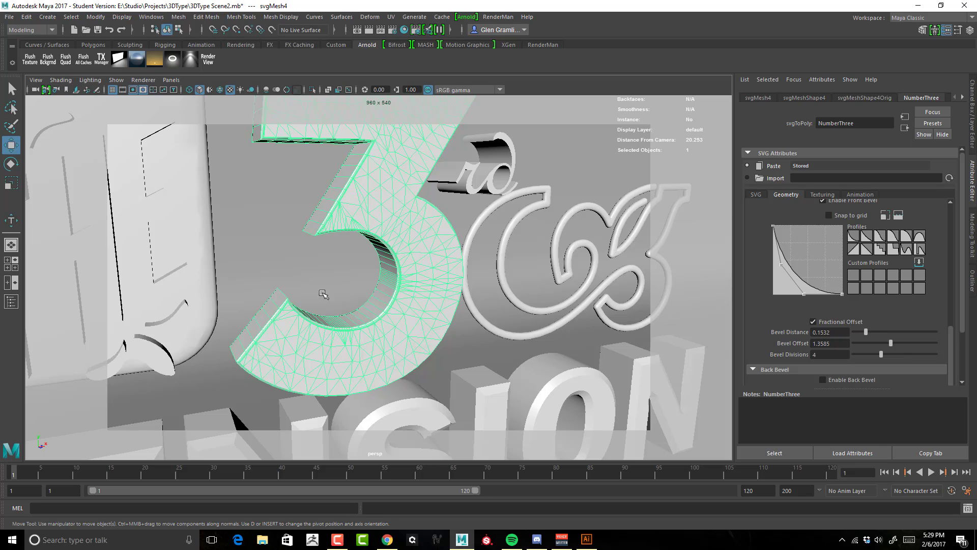
# Step: Try a front bevel distance of 0.2155 and an offset of 0.5849 on the number 3, checking its inner curve
pyautogui.keyDown('alt'); pyautogui.moveTo(323, 294); pyautogui.dragTo(482, 271, button='right'); pyautogui.keyUp('alt')
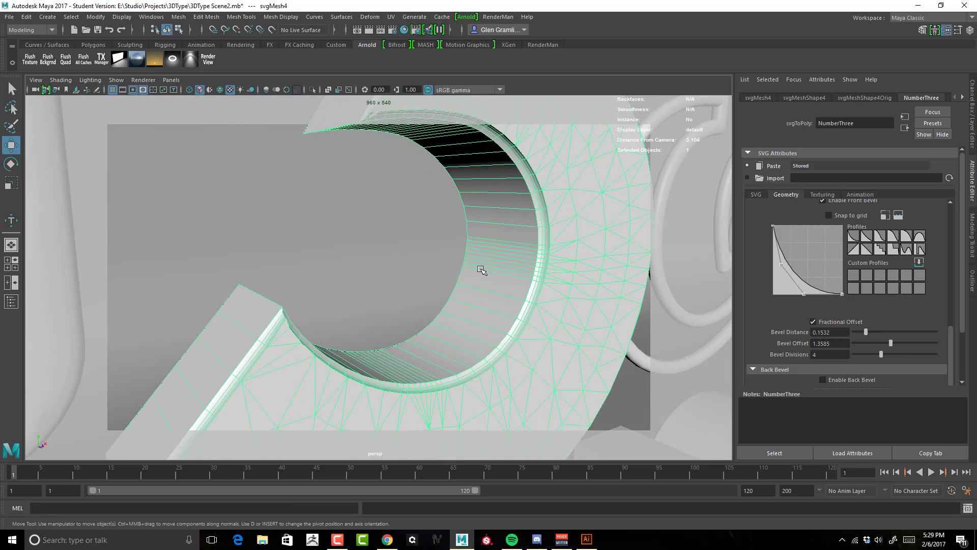
pyautogui.keyDown('alt'); pyautogui.moveTo(482, 270); pyautogui.dragTo(759, 318); pyautogui.keyUp('alt')
pyautogui.moveTo(891, 345); pyautogui.dragTo(871, 336)
pyautogui.keyDown('alt'); pyautogui.moveTo(493, 288); pyautogui.dragTo(515, 286); pyautogui.keyUp('alt')
pyautogui.scroll(-3, 548, 283)
pyautogui.scroll(1, 550, 286)
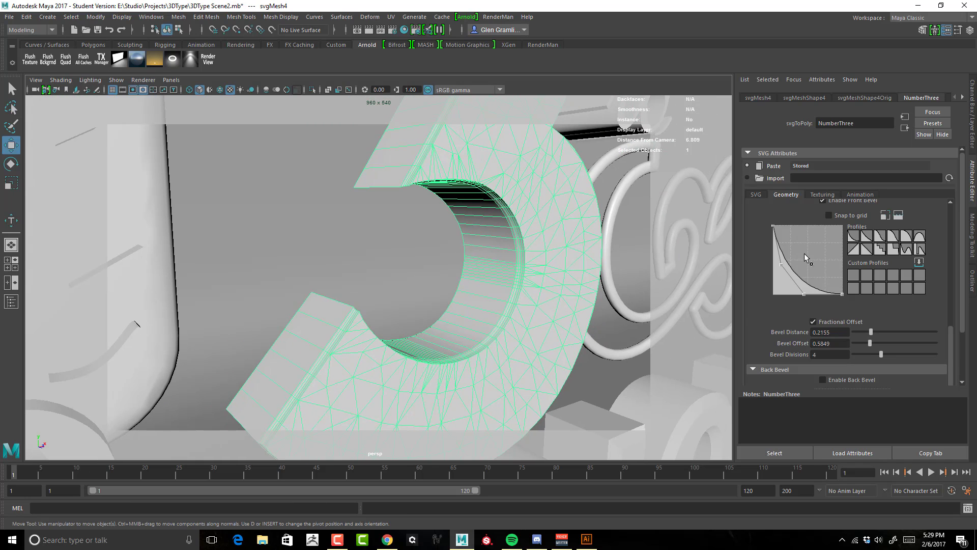
# Step: Try the shallower concave bevel profile preset on the number 3 with distance 0.2466 and offset 0.9057
pyautogui.click(867, 237)
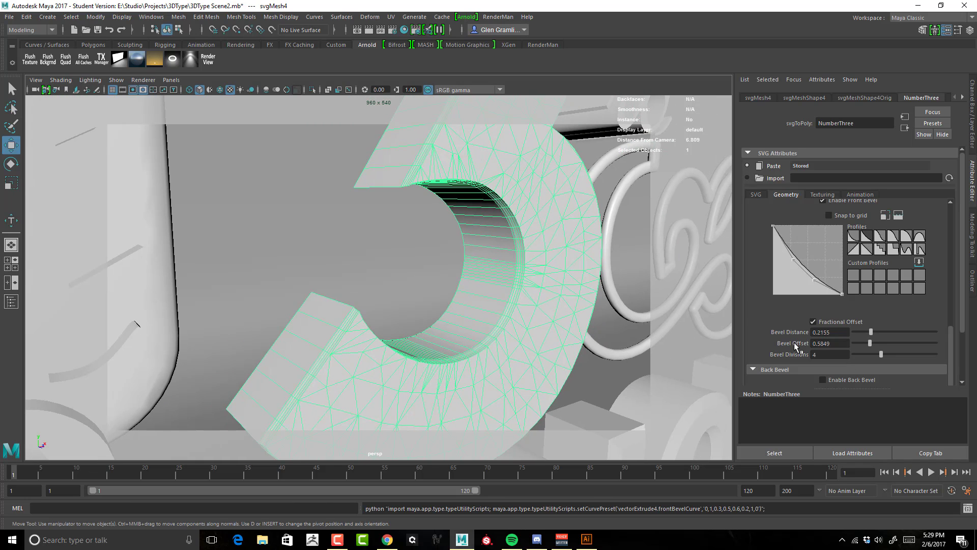
pyautogui.moveTo(872, 334); pyautogui.dragTo(879, 346)
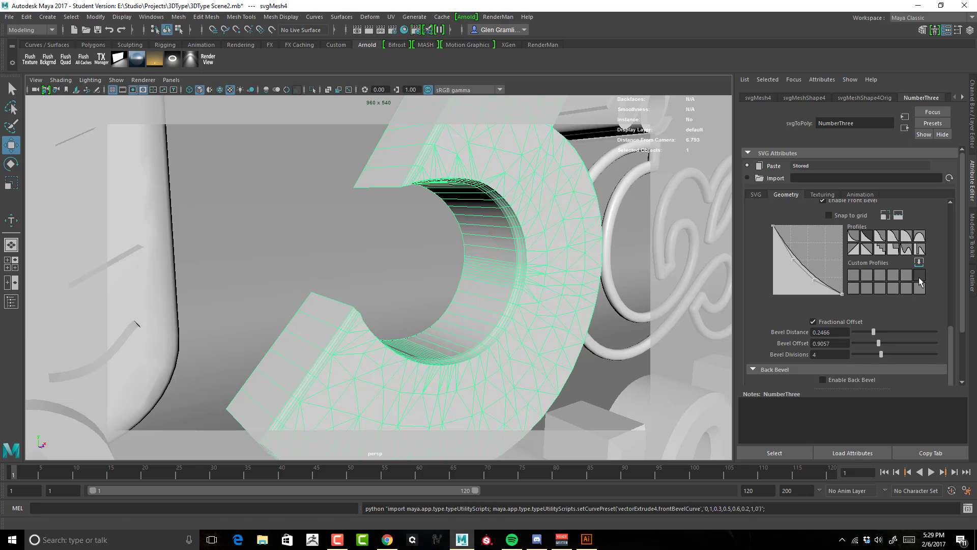
# Step: Try the S-curve front bevel profile and set the bevel distance to 0.3338 and the offset to 0.8868
pyautogui.click(882, 237)
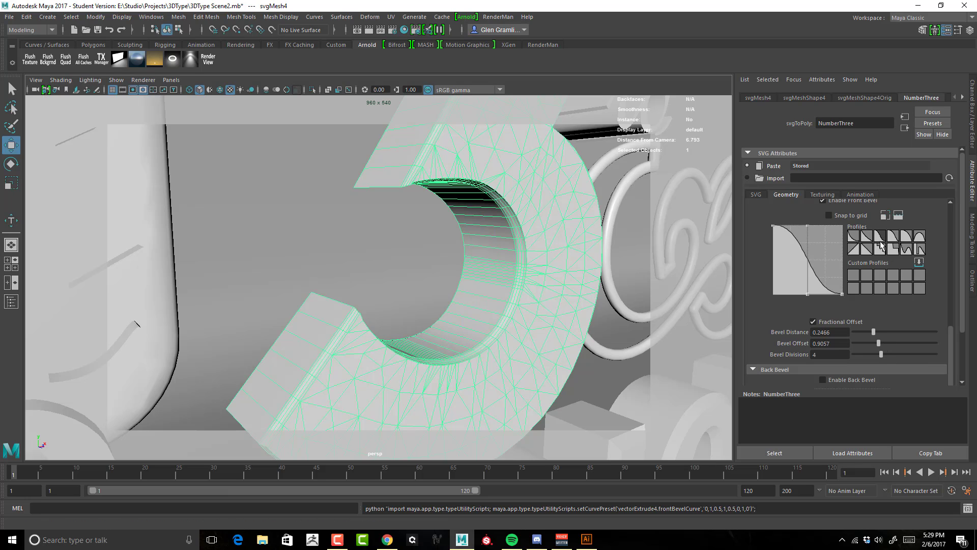
pyautogui.moveTo(875, 331)
pyautogui.mouseDown()
pyautogui.moveTo(915, 342)
pyautogui.moveTo(878, 347)
pyautogui.mouseUp()
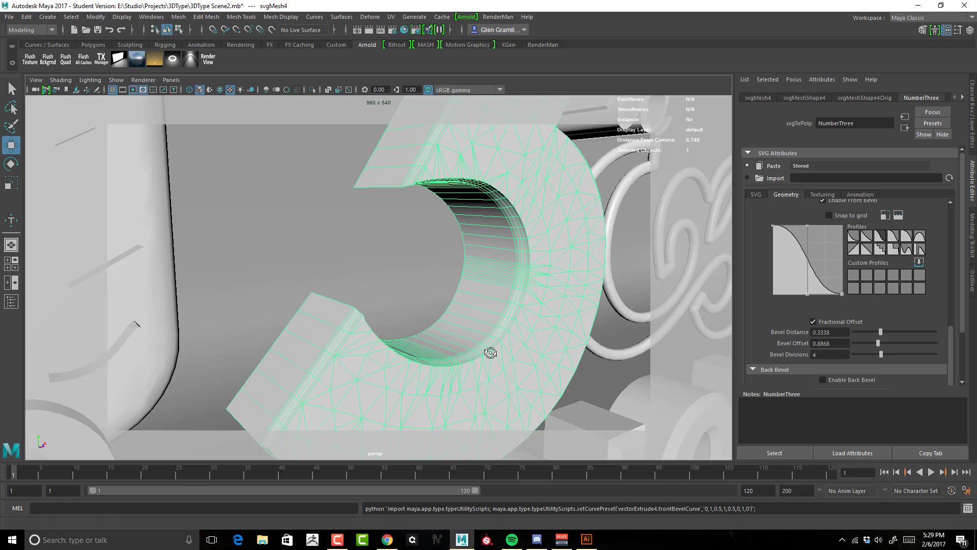
pyautogui.keyDown('alt'); pyautogui.moveTo(490, 351); pyautogui.dragTo(585, 336); pyautogui.keyUp('alt')
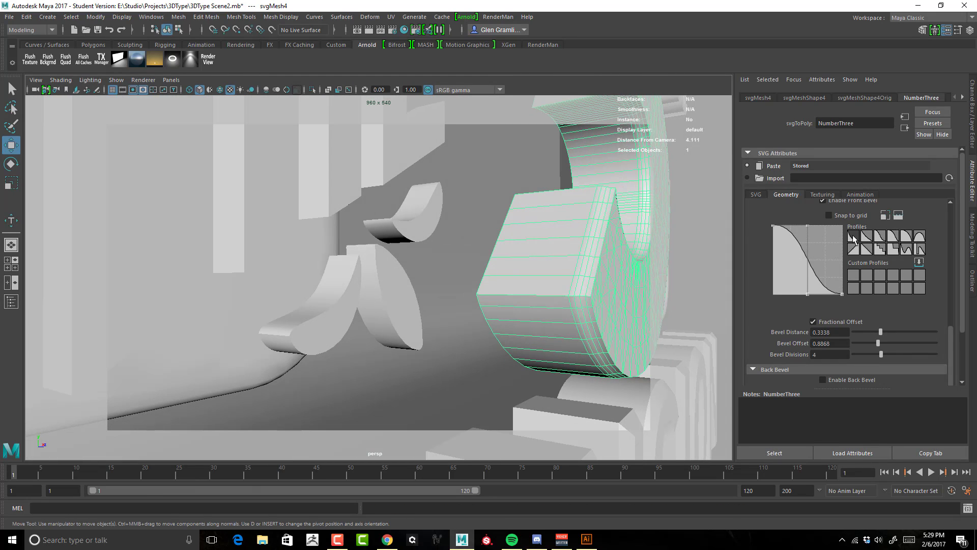
# Step: Switch the number 3's front bevel profile back to the deep concave curve and check the beveled edge up close
pyautogui.click(865, 246)
pyautogui.keyDown('alt'); pyautogui.moveTo(657, 226); pyautogui.dragTo(543, 240); pyautogui.keyUp('alt')
pyautogui.keyDown('alt'); pyautogui.moveTo(543, 240); pyautogui.dragTo(608, 270, button='middle'); pyautogui.keyUp('alt')
pyautogui.scroll(6, 608, 270)
pyautogui.keyDown('alt'); pyautogui.moveTo(609, 270); pyautogui.dragTo(522, 282); pyautogui.keyUp('alt')
pyautogui.press('f')
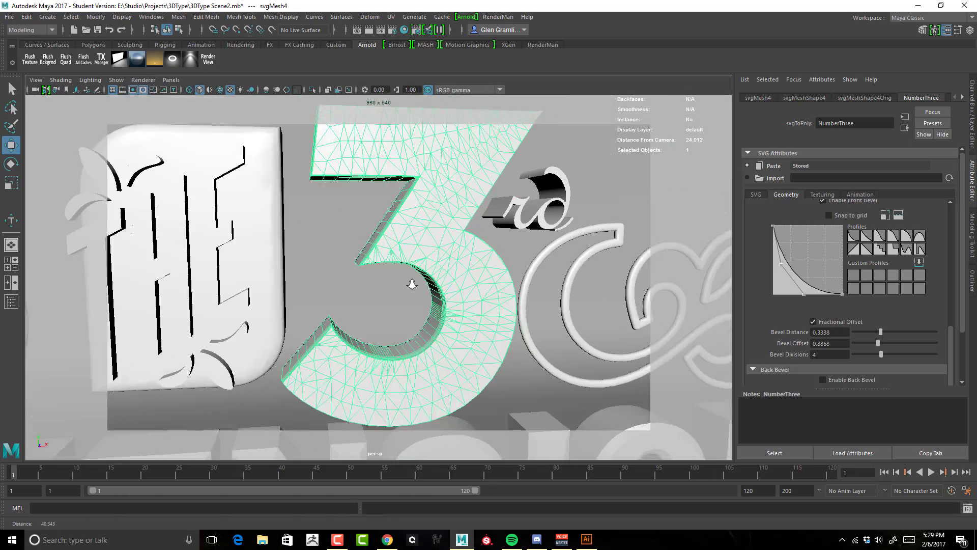
# Step: Examine the number 3's bevel and inner curve from several angles against the neighboring logo pieces
pyautogui.keyDown('alt'); pyautogui.moveTo(415, 280); pyautogui.dragTo(504, 299); pyautogui.keyUp('alt')
pyautogui.keyDown('alt'); pyautogui.moveTo(503, 300); pyautogui.dragTo(487, 264, button='middle'); pyautogui.keyUp('alt')
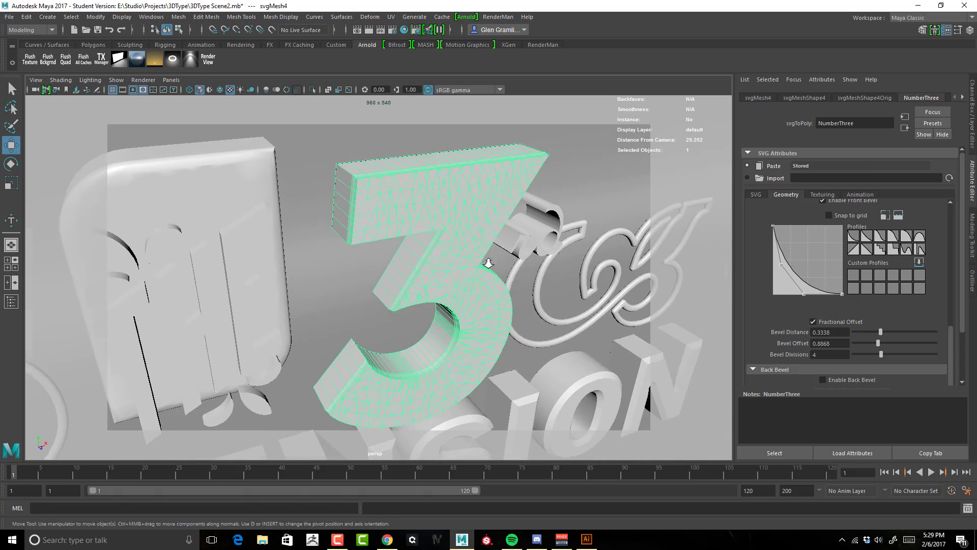
pyautogui.keyDown('alt'); pyautogui.moveTo(487, 264); pyautogui.dragTo(528, 282, button='right'); pyautogui.keyUp('alt')
pyautogui.keyDown('alt'); pyautogui.moveTo(529, 285); pyautogui.dragTo(537, 262, button='middle'); pyautogui.keyUp('alt')
pyautogui.keyDown('alt'); pyautogui.moveTo(537, 262); pyautogui.dragTo(516, 258, button='right'); pyautogui.keyUp('alt')
pyautogui.keyDown('alt'); pyautogui.moveTo(516, 259); pyautogui.dragTo(465, 251); pyautogui.keyUp('alt')
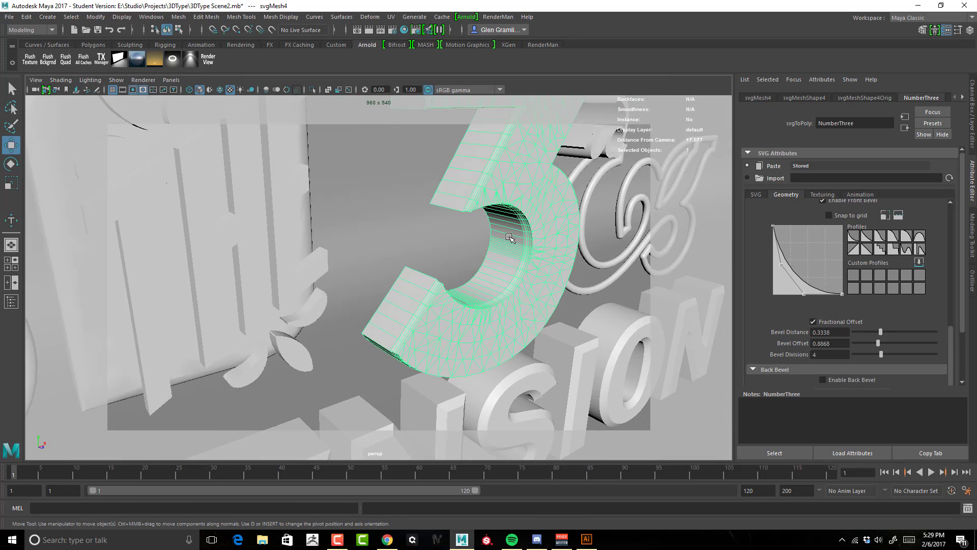
pyautogui.keyDown('alt'); pyautogui.moveTo(538, 222); pyautogui.dragTo(531, 222); pyautogui.keyUp('alt')
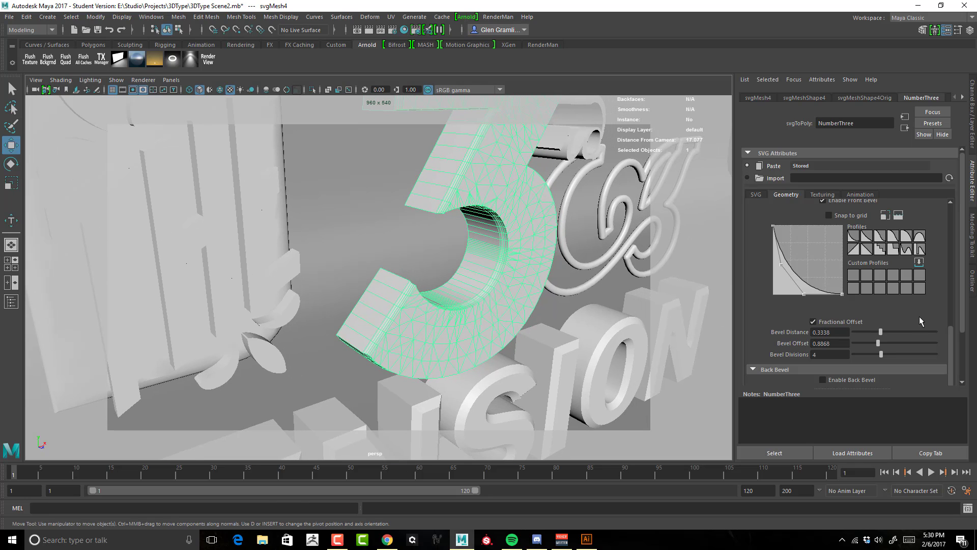
# Step: Increase the number 3's front bevel distance well beyond 0.3338
pyautogui.scroll(-4, 922, 313)
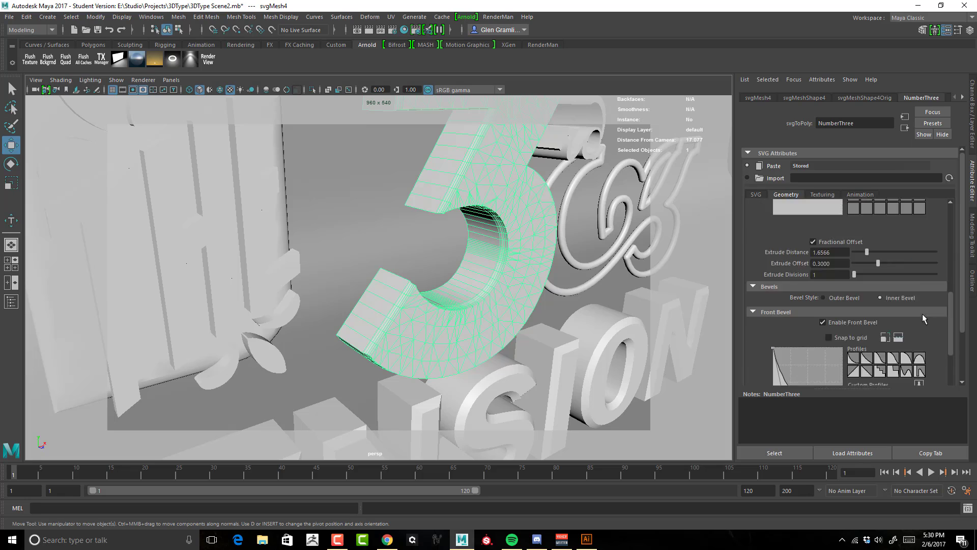
pyautogui.scroll(3, 922, 314)
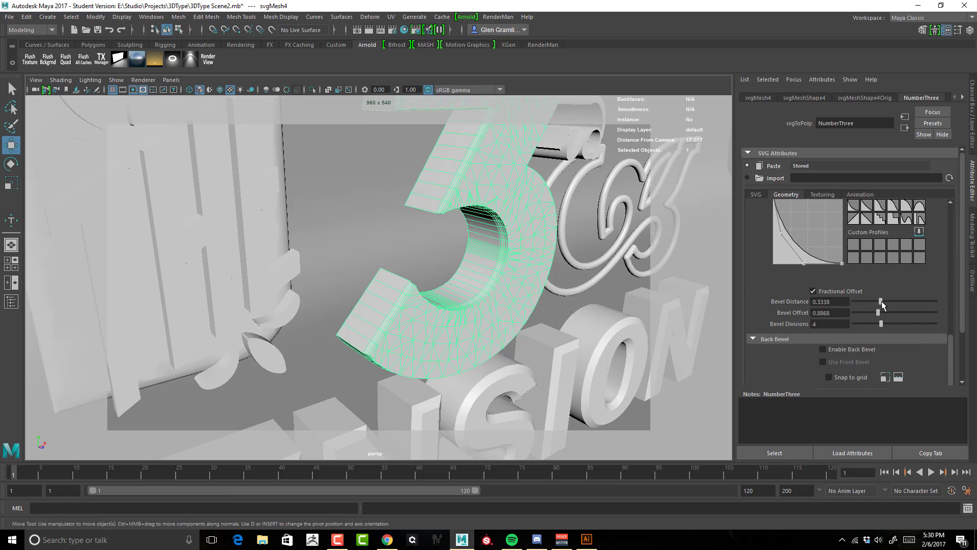
pyautogui.moveTo(881, 301); pyautogui.dragTo(925, 312)
pyautogui.scroll(5, 808, 312)
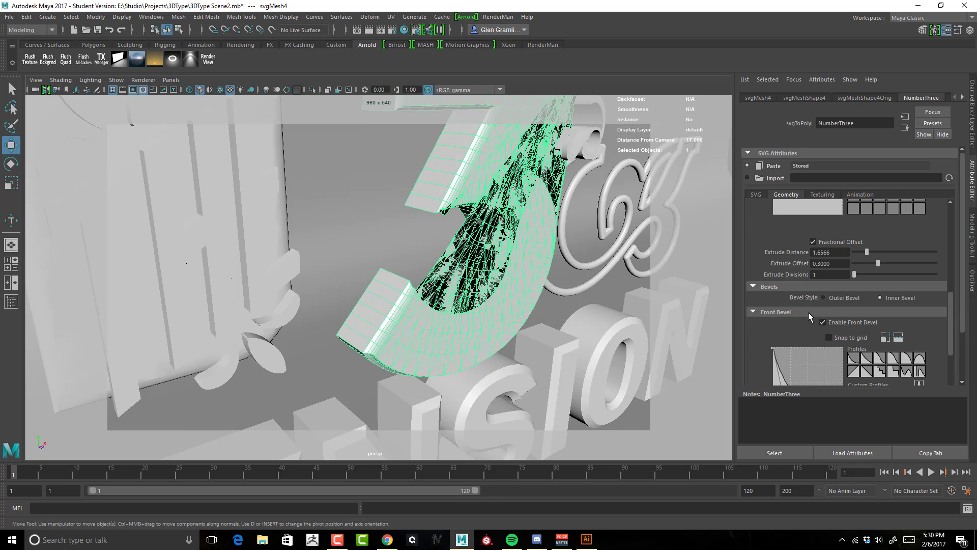
# Step: Try max edge divisions 19, max edge length 2.5365, refine threshold 0.9843, reduce threshold 100 and max triangle count 1698113 on the number 3
pyautogui.scroll(2, 811, 312)
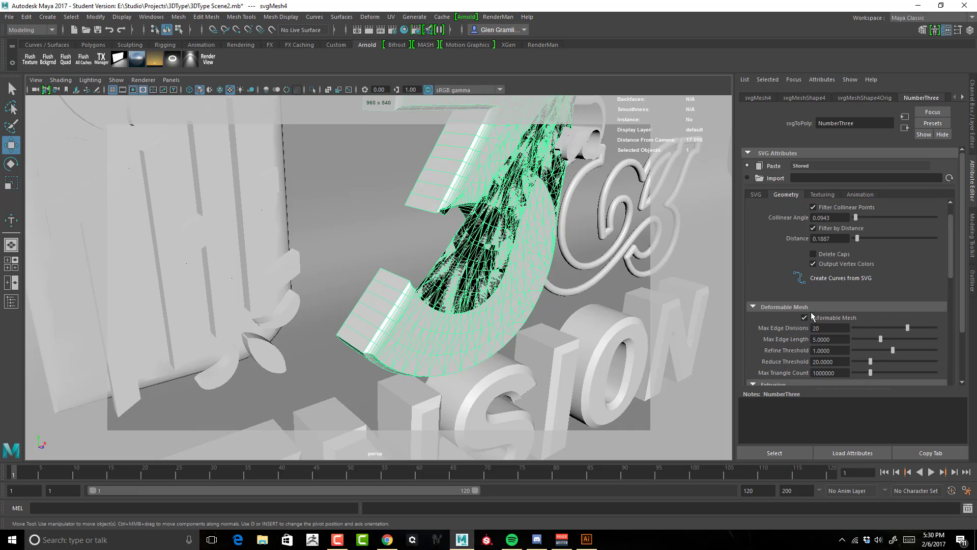
pyautogui.moveTo(908, 297); pyautogui.dragTo(908, 319)
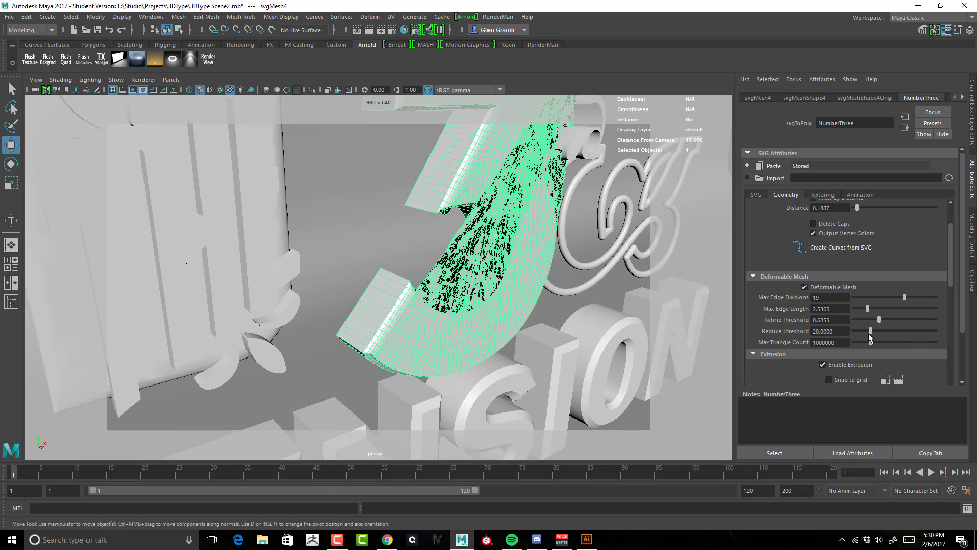
pyautogui.moveTo(870, 331); pyautogui.dragTo(941, 324)
pyautogui.click(889, 329)
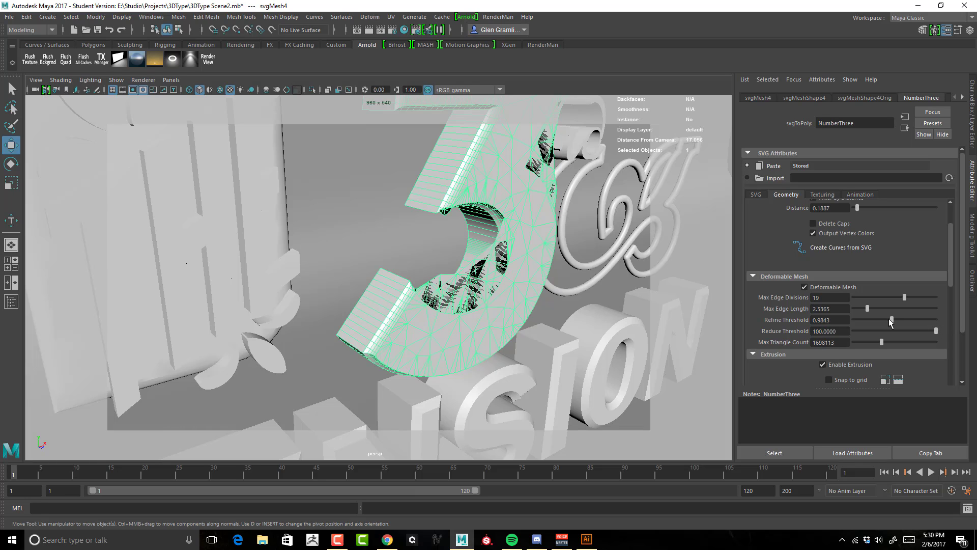
# Step: Try a coarser deformable mesh with 16 max edge divisions, max edge length 3.4736 and refine threshold 1.3667, then check the inner curve
pyautogui.moveTo(877, 320)
pyautogui.mouseDown()
pyautogui.moveTo(867, 320)
pyautogui.moveTo(890, 309)
pyautogui.moveTo(870, 309)
pyautogui.moveTo(896, 300)
pyautogui.moveTo(872, 307)
pyautogui.mouseUp()
pyautogui.click(908, 319)
pyautogui.click(903, 309)
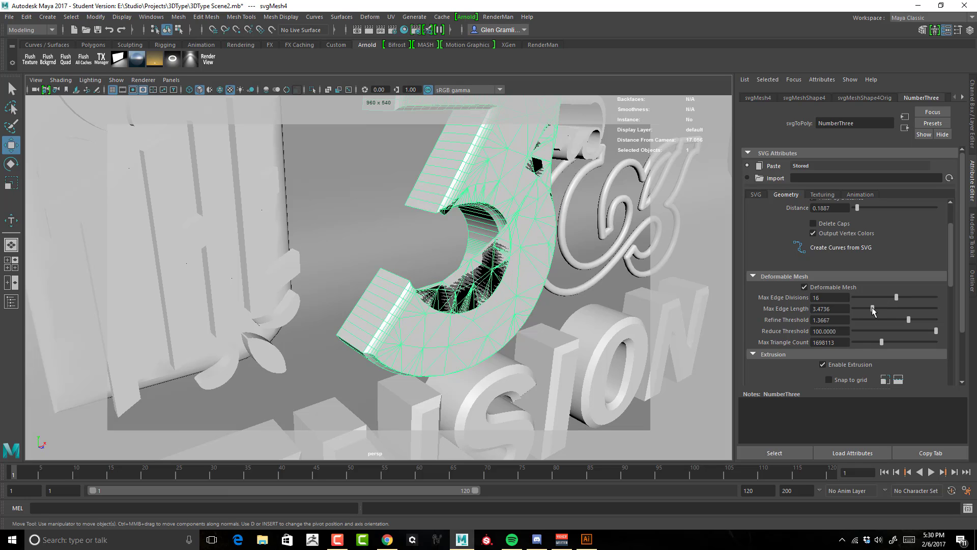
pyautogui.keyDown('alt'); pyautogui.moveTo(523, 298); pyautogui.dragTo(483, 304); pyautogui.keyUp('alt')
pyautogui.keyDown('alt'); pyautogui.moveTo(495, 257); pyautogui.dragTo(522, 258); pyautogui.keyUp('alt')
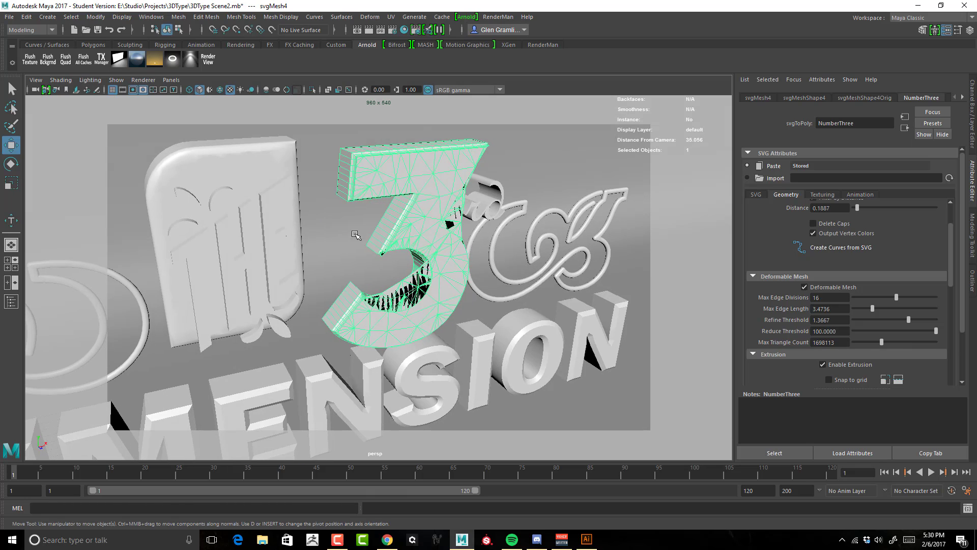
# Step: Set the number 3's max edge divisions to 20, max edge length to 50, refine threshold to 1 and reduce threshold to 20
pyautogui.click(273, 242)
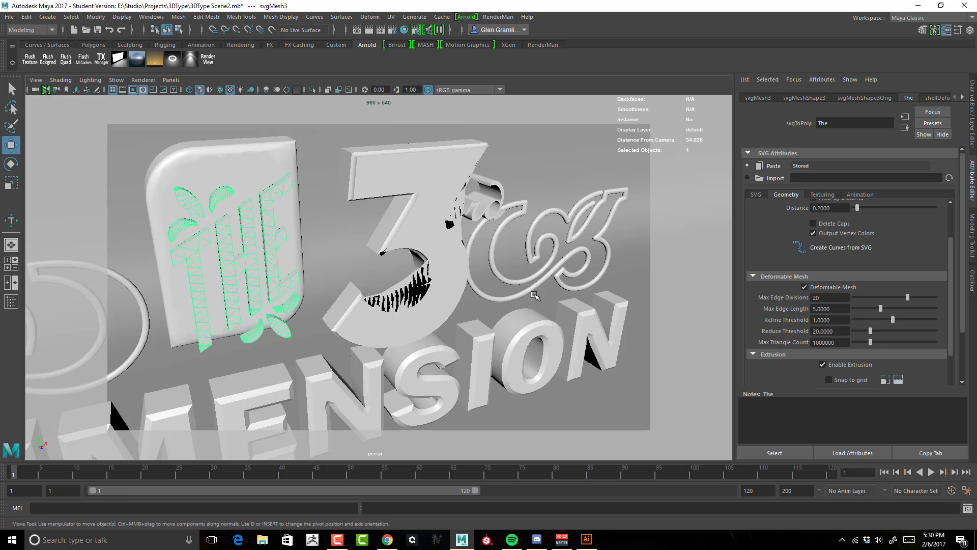
pyautogui.click(459, 292)
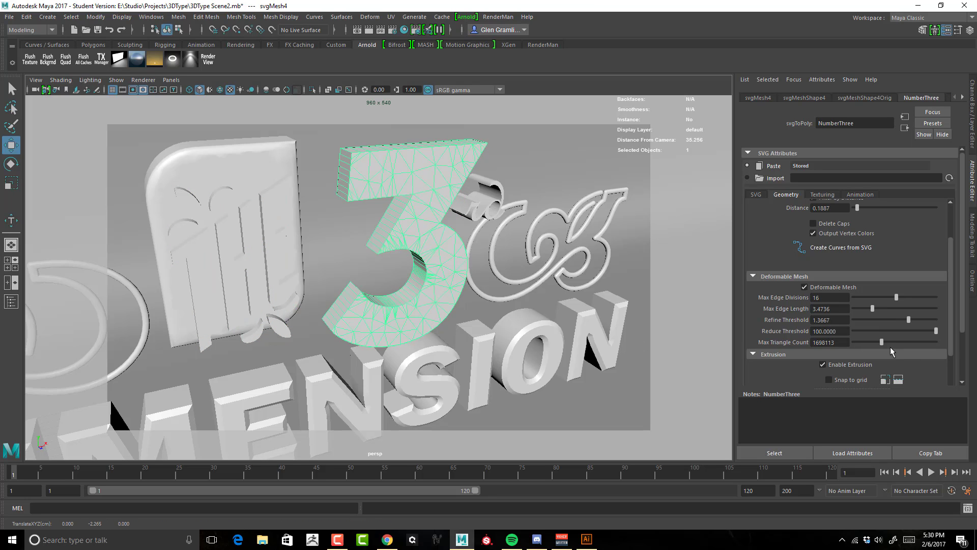
pyautogui.doubleClick(837, 300)
pyautogui.write('2')
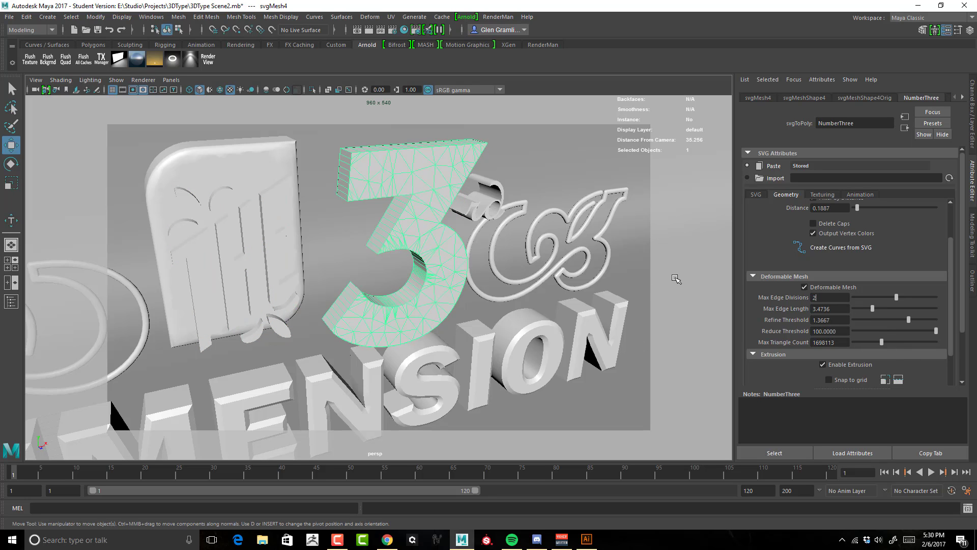
pyautogui.write('0')
pyautogui.press('Tab')
pyautogui.write('50')
pyautogui.press('Tab')
pyautogui.write('1')
pyautogui.press('Tab')
pyautogui.write('20')
pyautogui.press('Tab')
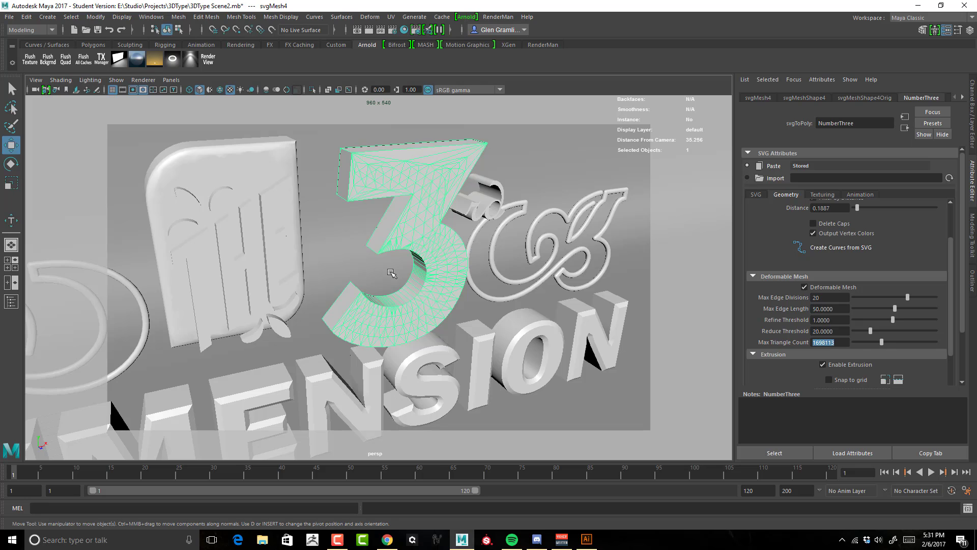
# Step: Adjust the number 3's max triangle count to 2389937, max edge length to 47.2226 and refine threshold to 1.1396
pyautogui.keyDown('alt'); pyautogui.moveTo(391, 273); pyautogui.dragTo(508, 268); pyautogui.keyUp('alt')
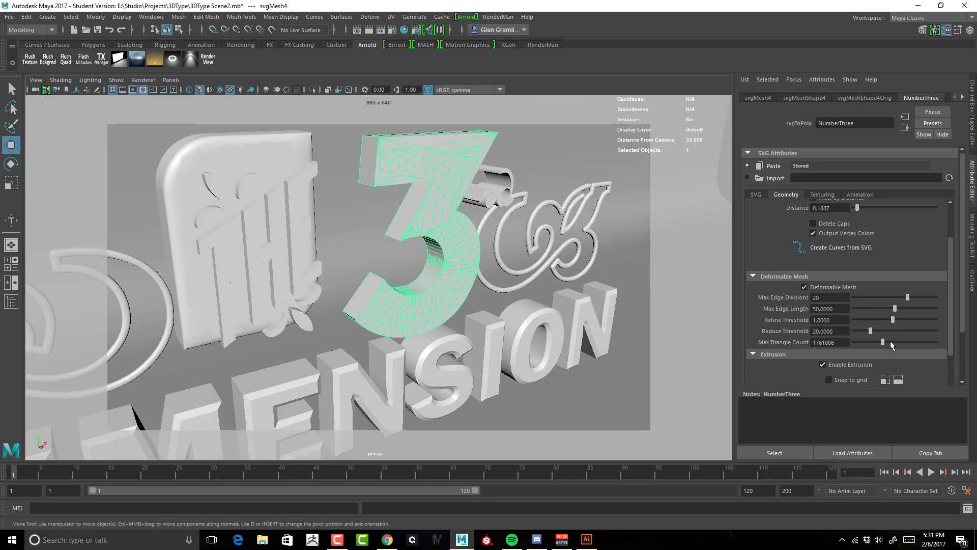
pyautogui.moveTo(957, 345); pyautogui.dragTo(921, 350)
pyautogui.keyDown('alt'); pyautogui.moveTo(609, 307); pyautogui.dragTo(636, 311); pyautogui.keyUp('alt')
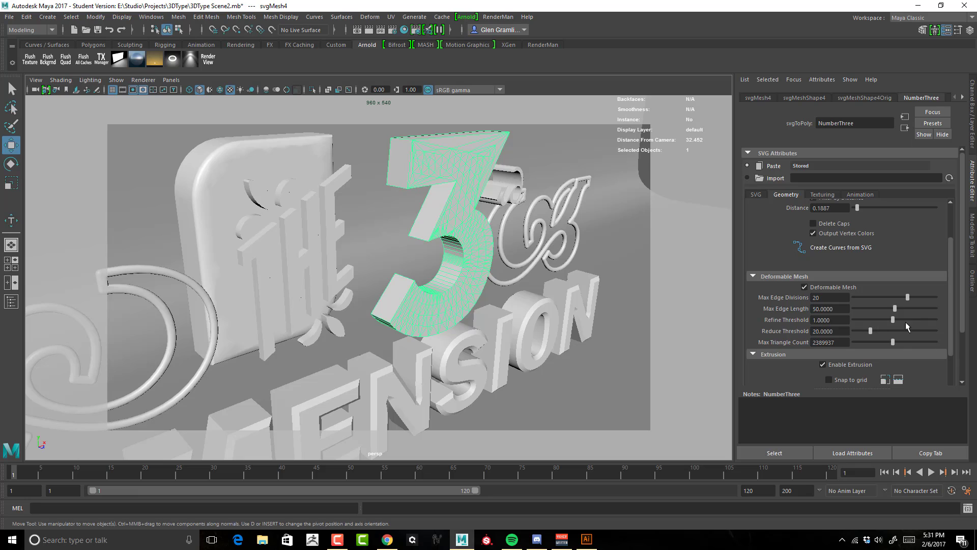
pyautogui.click(894, 306)
pyautogui.moveTo(592, 318)
pyautogui.keyDown('alt'); pyautogui.mouseDown()
pyautogui.moveTo(584, 298)
pyautogui.moveTo(572, 309)
pyautogui.moveTo(604, 314)
pyautogui.mouseUp(); pyautogui.keyUp('alt')
pyautogui.scroll(3, 591, 315)
pyautogui.scroll(-5, 859, 313)
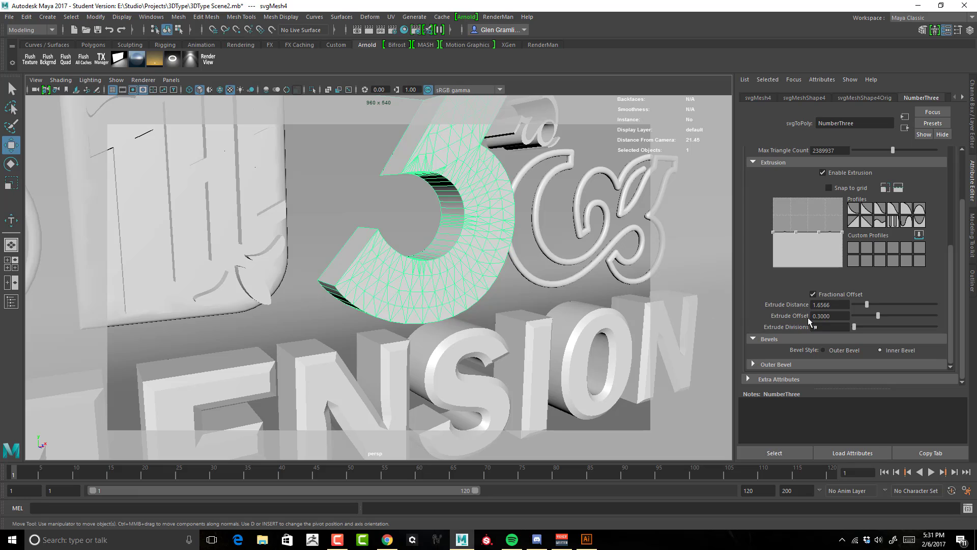
# Step: Select the Inner Bevel style for the number 3 and expand its front bevel settings
pyautogui.click(860, 363)
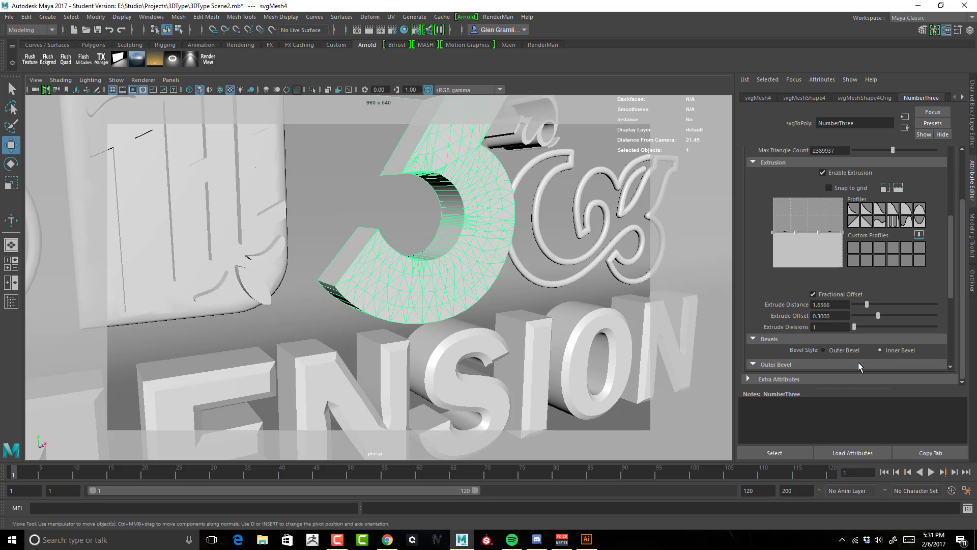
pyautogui.click(881, 350)
pyautogui.scroll(5, 590, 288)
pyautogui.scroll(-8, 591, 289)
pyautogui.scroll(3, 590, 288)
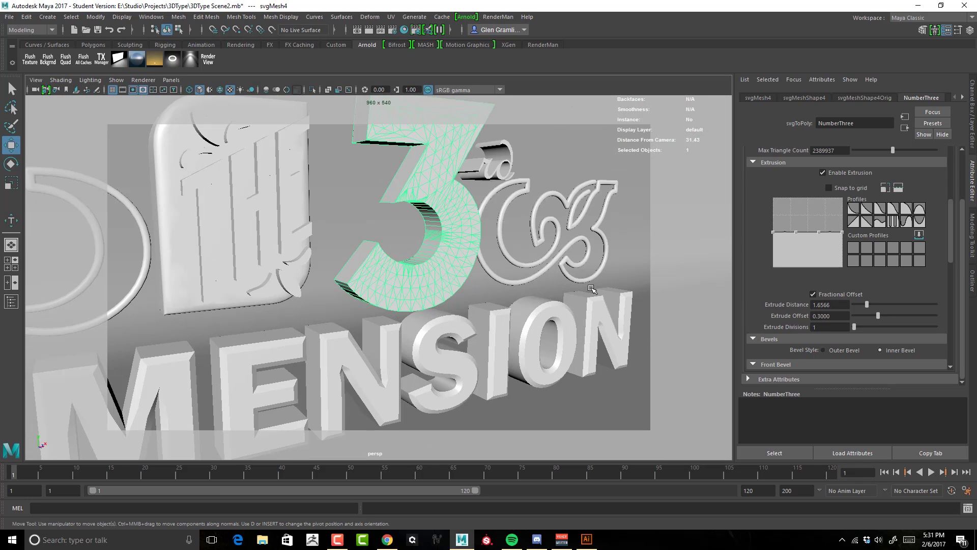
pyautogui.click(812, 363)
pyautogui.scroll(-3, 777, 307)
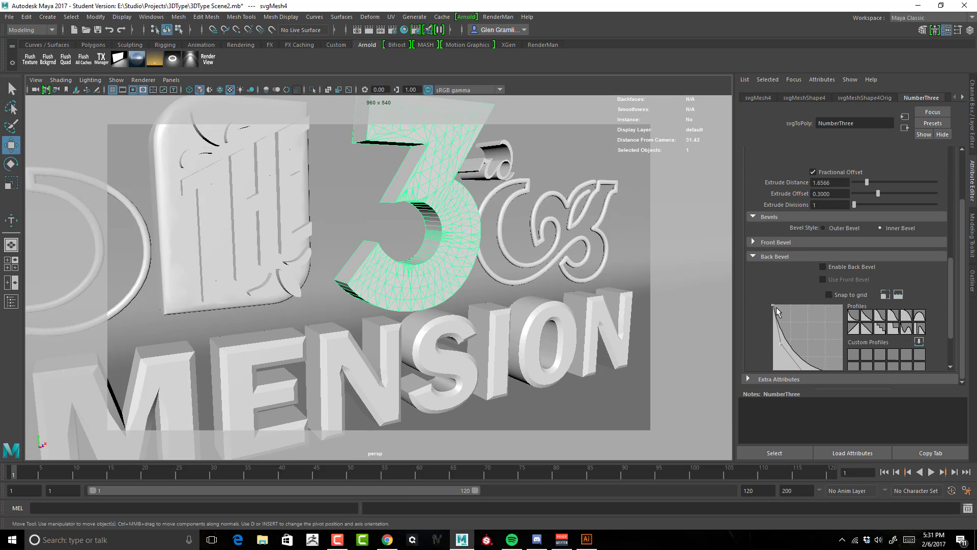
pyautogui.click(809, 242)
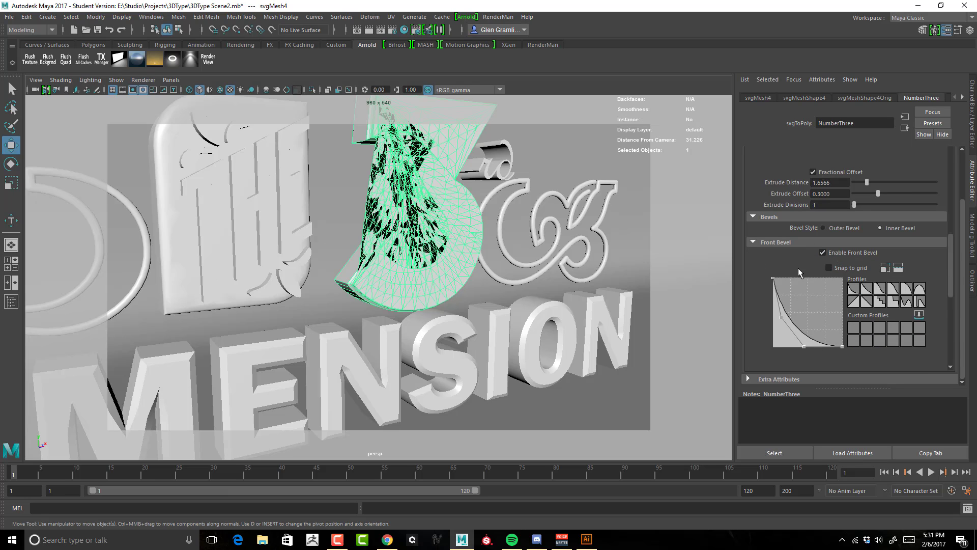
# Step: Raise the number 3's max triangle count to 2924528 and return to the bevel settings
pyautogui.scroll(8, 817, 268)
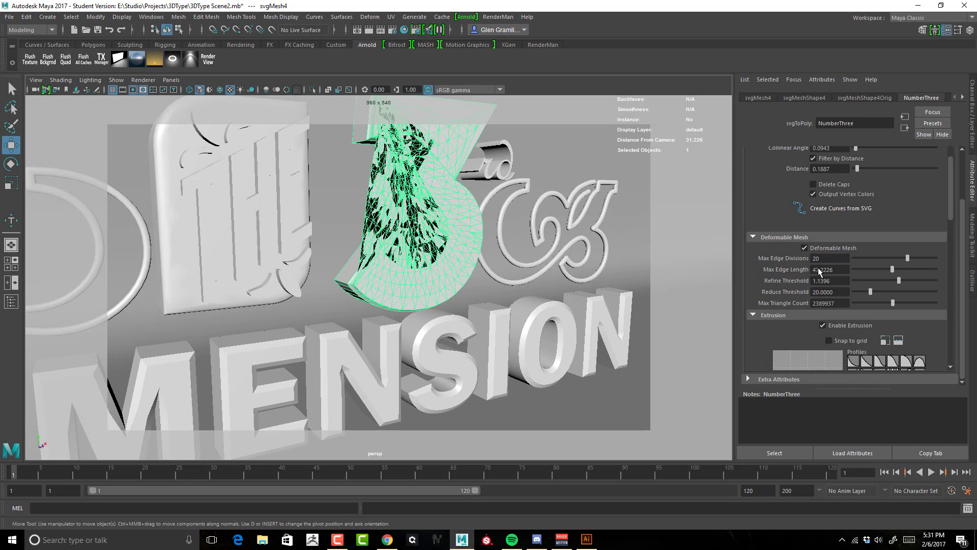
pyautogui.scroll(4, 818, 267)
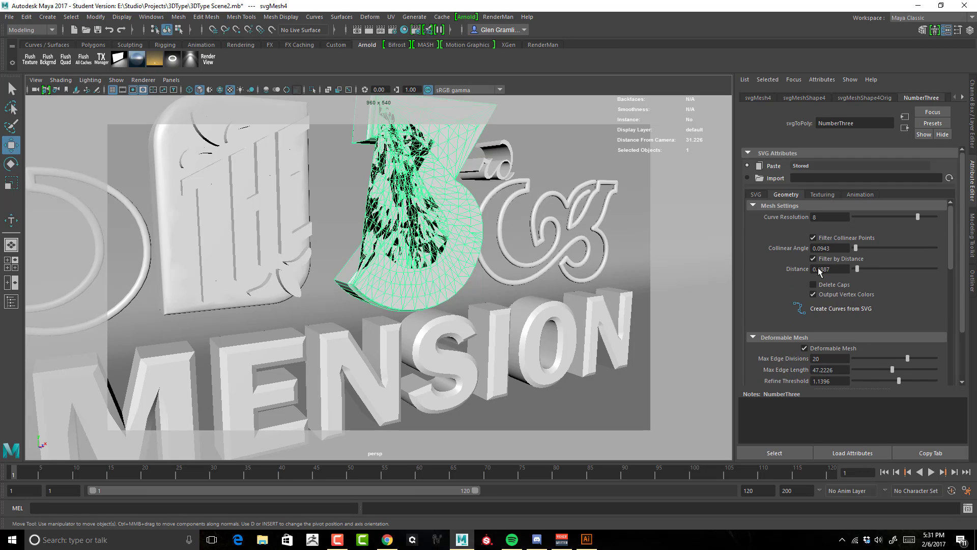
pyautogui.scroll(-5, 818, 267)
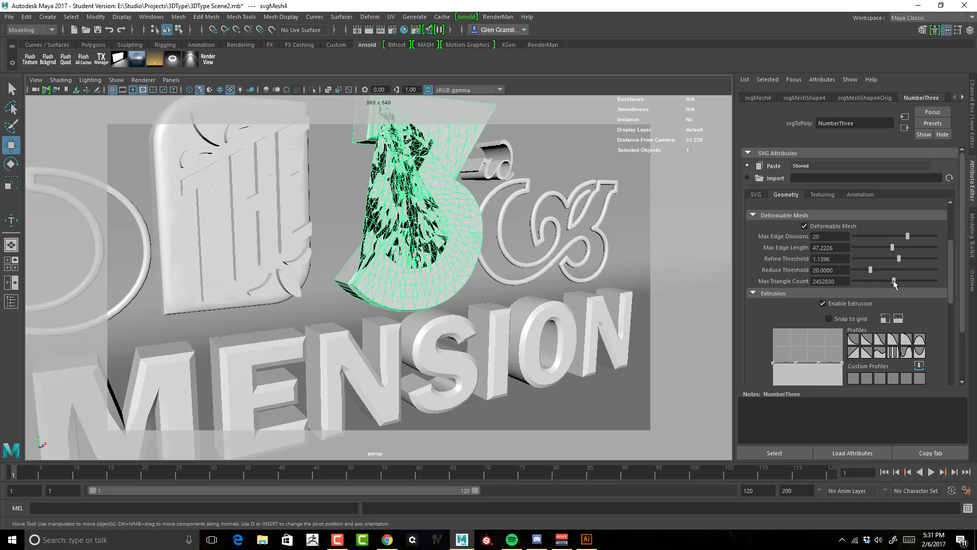
pyautogui.moveTo(894, 279); pyautogui.dragTo(907, 280)
pyautogui.keyDown('alt'); pyautogui.moveTo(445, 262); pyautogui.dragTo(504, 224); pyautogui.keyUp('alt')
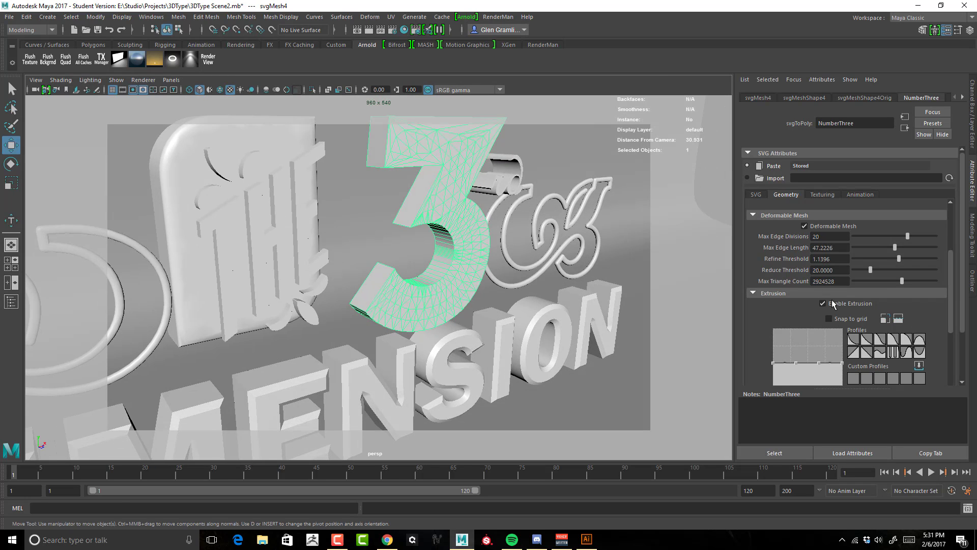
pyautogui.scroll(-5, 813, 310)
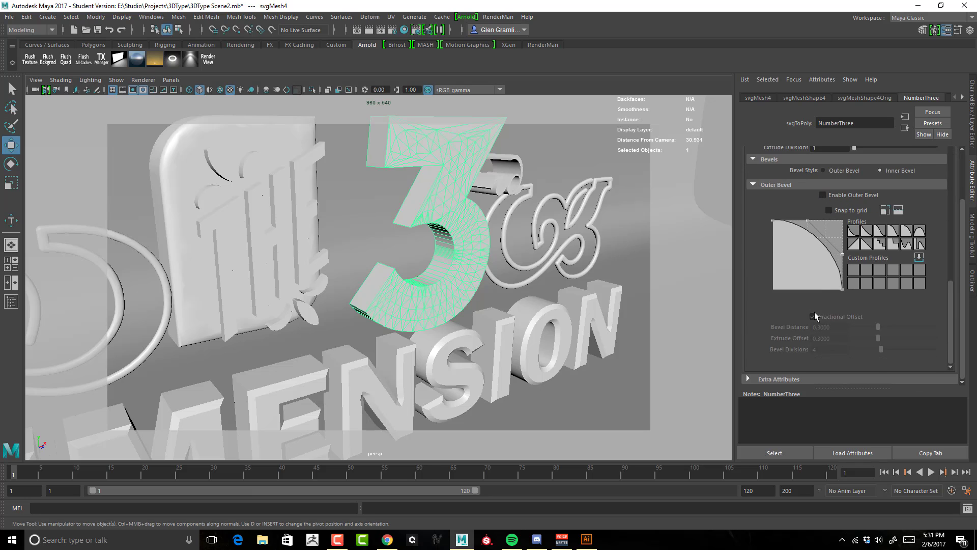
pyautogui.scroll(1, 814, 311)
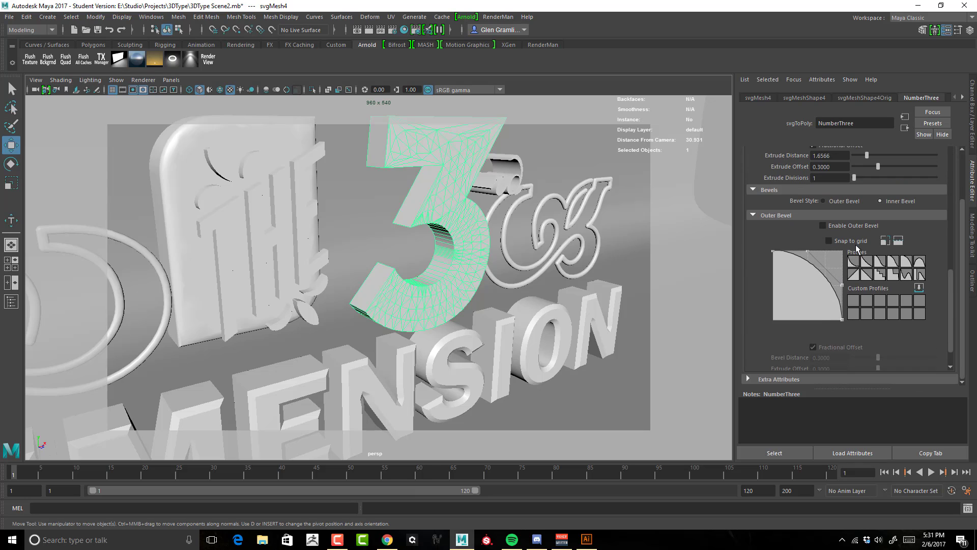
pyautogui.click(841, 201)
pyautogui.click(578, 154)
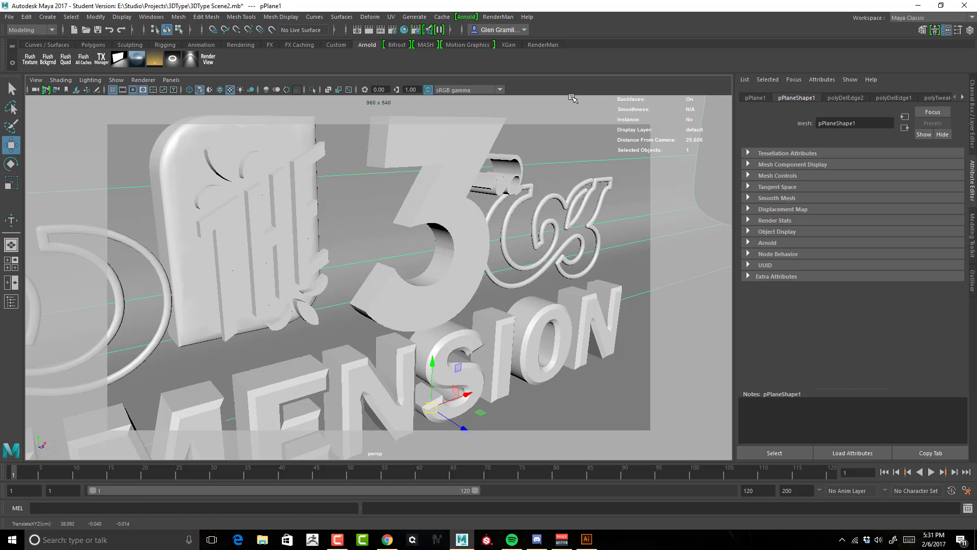
# Step: Undo the most recent setting and selection changes back to the number 3's earlier state
pyautogui.hotkey('ctrl', 'z')
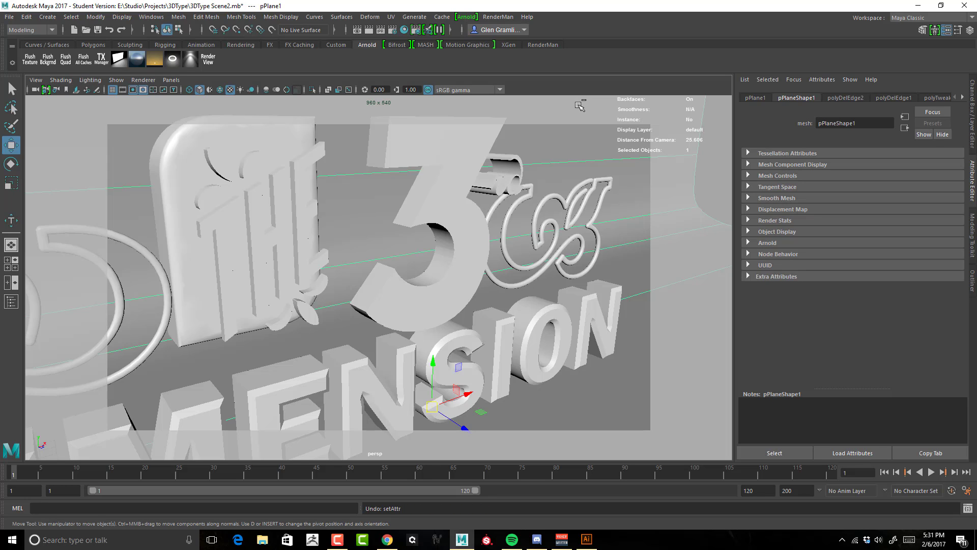
pyautogui.hotkey('ctrl', 'z')
pyautogui.hotkey('ctrl', 'z')
pyautogui.hotkey('ctrl', 'z')
pyautogui.keyDown('alt'); pyautogui.moveTo(571, 258); pyautogui.dragTo(547, 258); pyautogui.keyUp('alt')
pyautogui.hotkey('ctrl', 'z')
# Step: Delete the selected number 3 mesh from the logo
pyautogui.keyDown('alt'); pyautogui.moveTo(547, 258); pyautogui.dragTo(471, 259, button='right'); pyautogui.keyUp('alt')
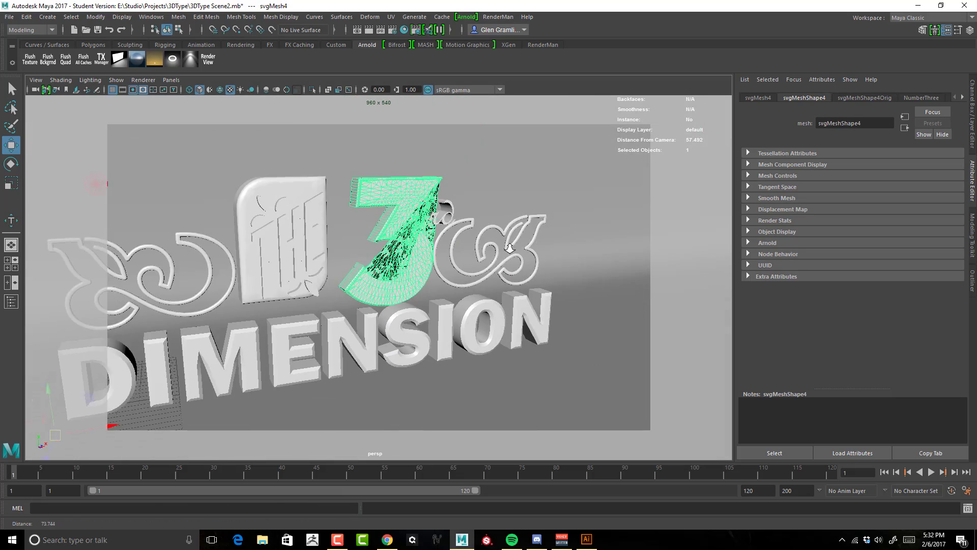
pyautogui.keyDown('alt'); pyautogui.moveTo(471, 260); pyautogui.dragTo(491, 233); pyautogui.keyUp('alt')
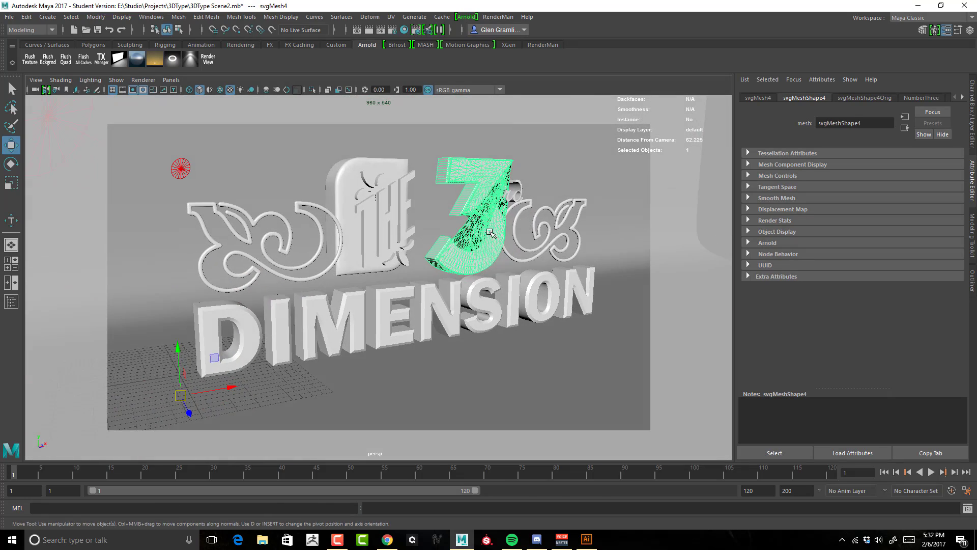
pyautogui.keyDown('alt'); pyautogui.moveTo(488, 233); pyautogui.dragTo(514, 224, button='middle'); pyautogui.keyUp('alt')
pyautogui.keyDown('alt'); pyautogui.moveTo(514, 224); pyautogui.dragTo(480, 209, button='right'); pyautogui.keyUp('alt')
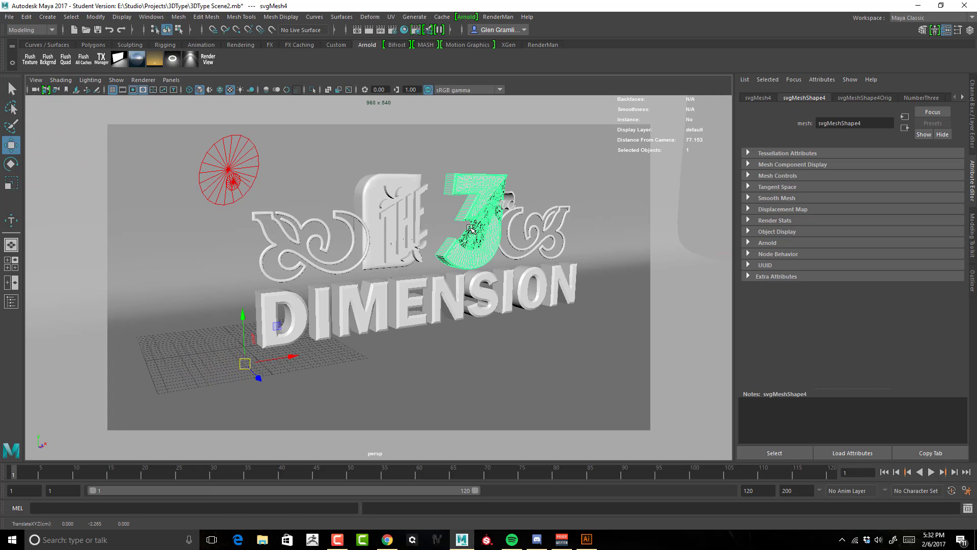
pyautogui.press('Delete')
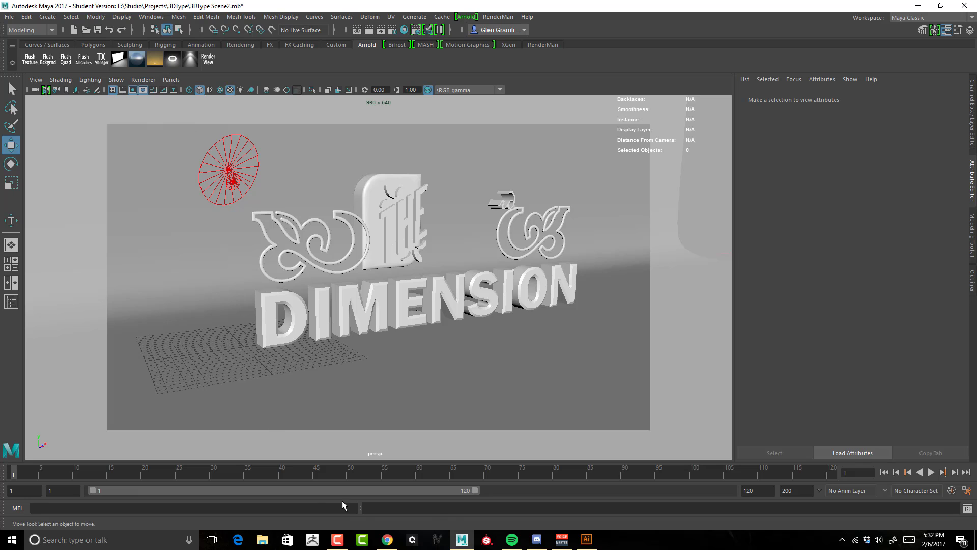
# Step: Switch to Illustrator, copy the number 3 together with the small gray corner rectangle, and return to Maya
pyautogui.click(586, 539)
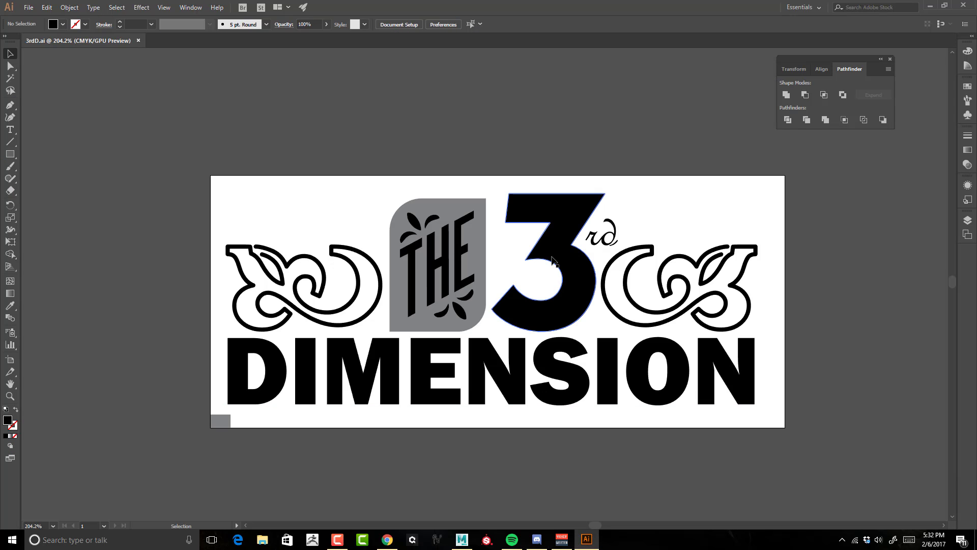
pyautogui.click(561, 311)
pyautogui.keyDown('shift'); pyautogui.click(218, 421); pyautogui.keyUp('shift')
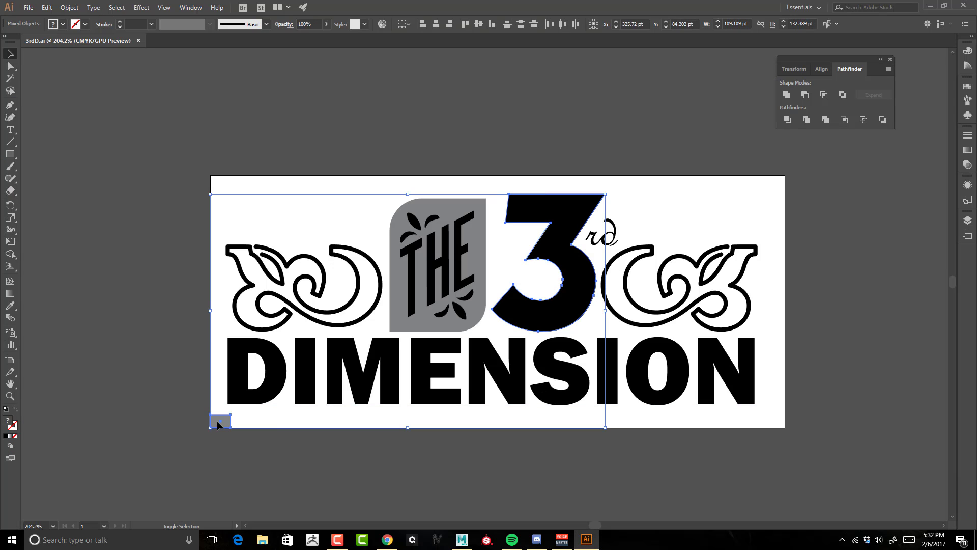
pyautogui.click(219, 423)
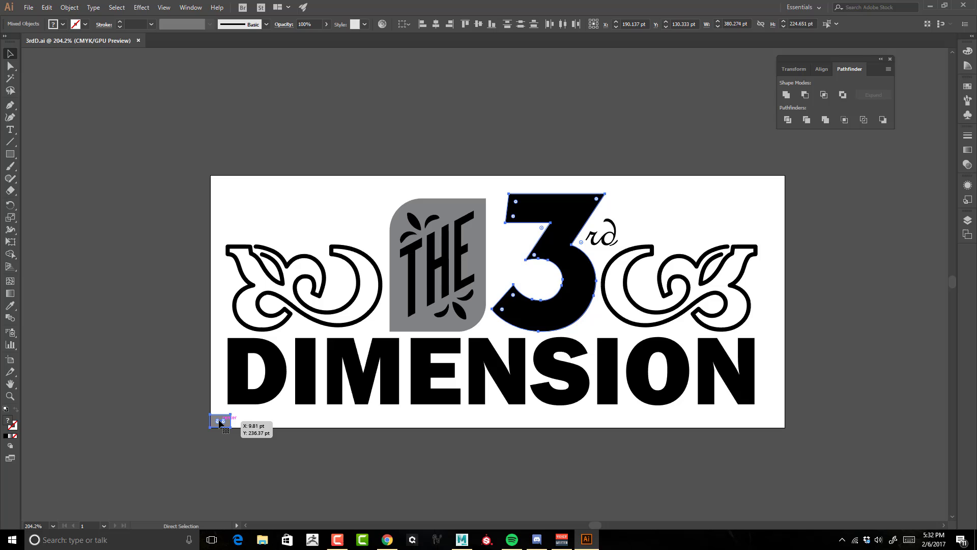
pyautogui.click(462, 539)
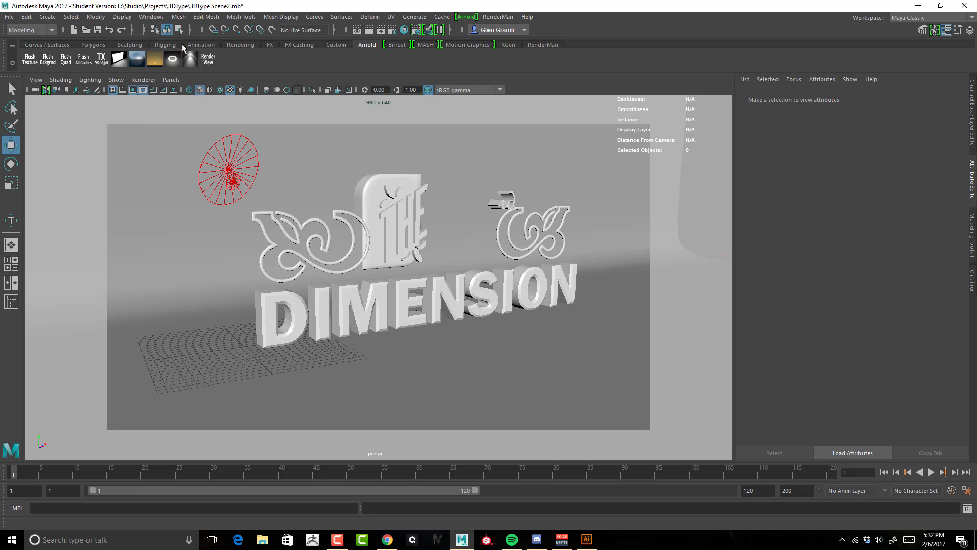
# Step: Create a new SVG mesh, name its node Three and paste the copied number 3 artwork into it
pyautogui.click(99, 44)
pyautogui.click(190, 60)
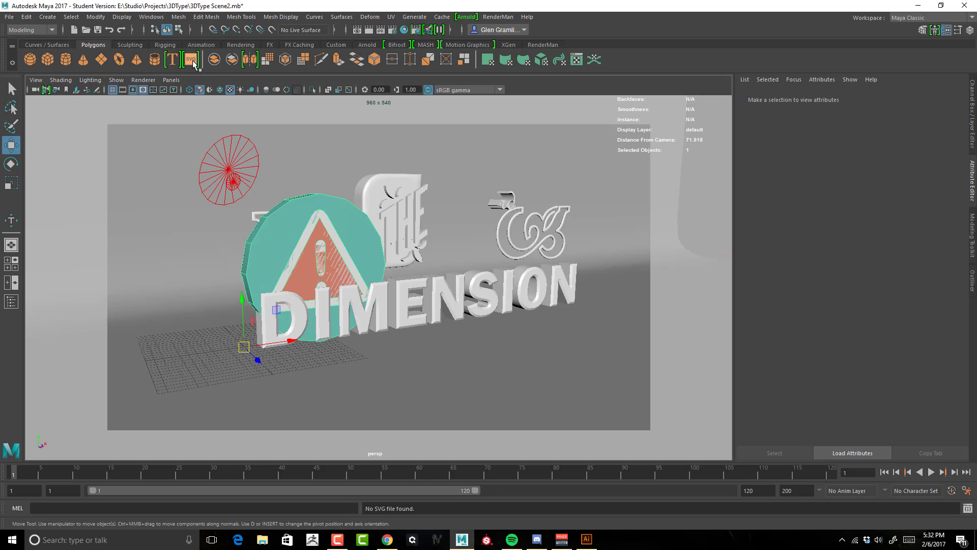
pyautogui.scroll(11, 911, 214)
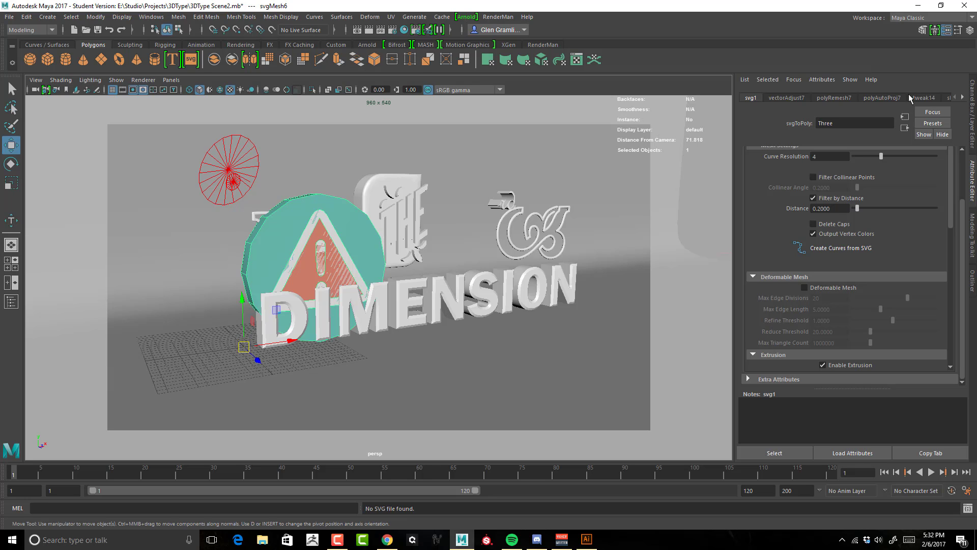
pyautogui.scroll(3, 768, 173)
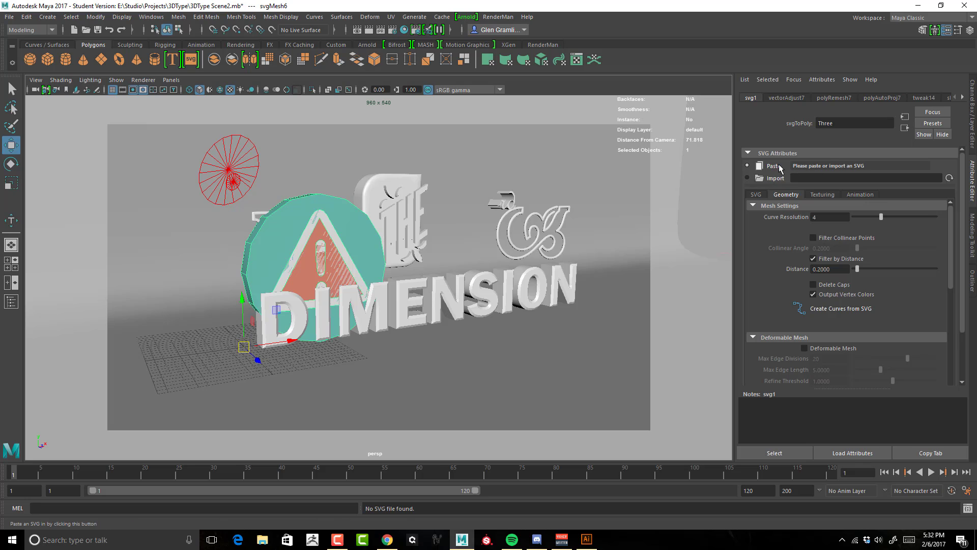
pyautogui.click(770, 167)
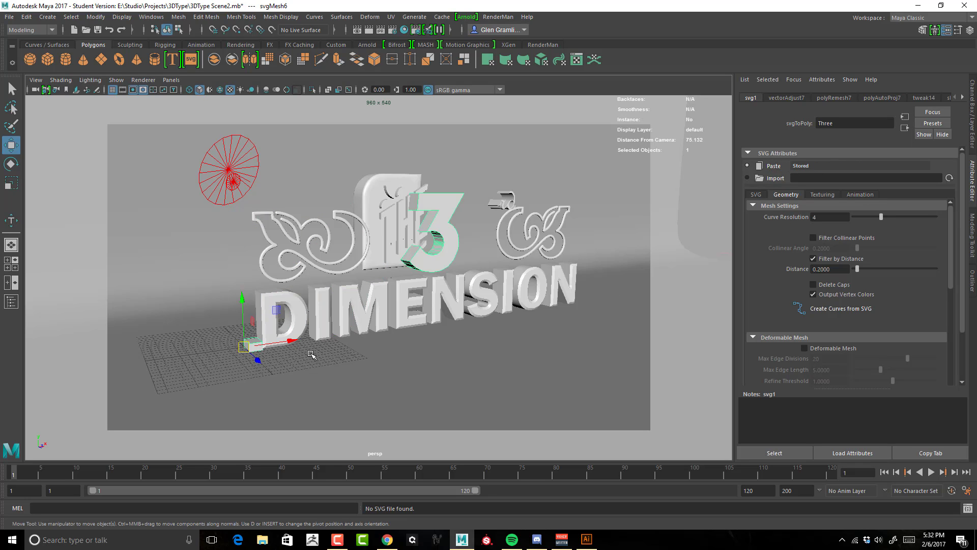
# Step: Scale the new number 3 up uniformly from its origin until it sits between the THE plaque and the facing ornament
pyautogui.keyDown('alt'); pyautogui.moveTo(337, 343); pyautogui.dragTo(329, 338); pyautogui.keyUp('alt')
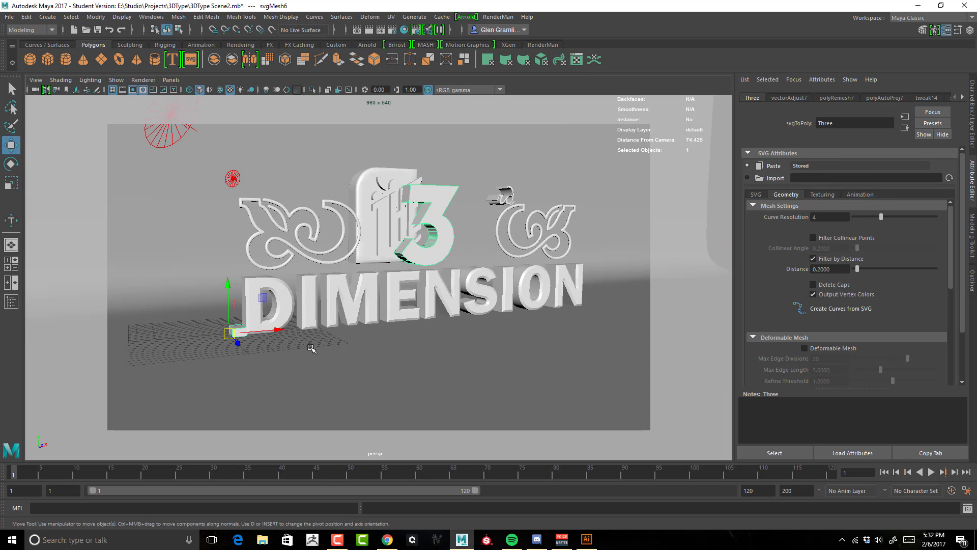
pyautogui.press('e')
pyautogui.press('r')
pyautogui.moveTo(230, 333); pyautogui.dragTo(271, 324)
pyautogui.keyDown('alt'); pyautogui.moveTo(396, 328); pyautogui.dragTo(374, 327); pyautogui.keyUp('alt')
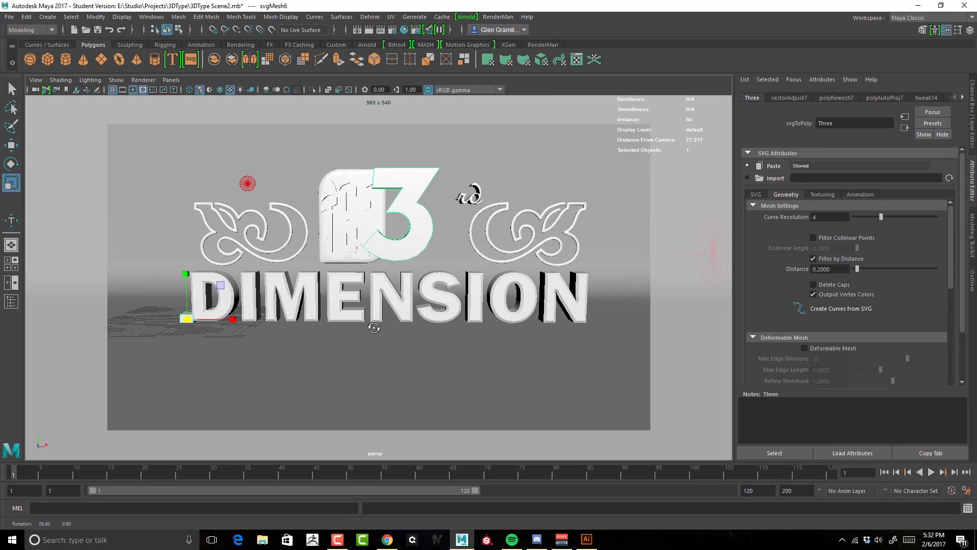
pyautogui.moveTo(191, 319); pyautogui.dragTo(189, 318)
pyautogui.keyDown('alt'); pyautogui.moveTo(253, 308); pyautogui.dragTo(338, 342); pyautogui.keyUp('alt')
pyautogui.press('space')
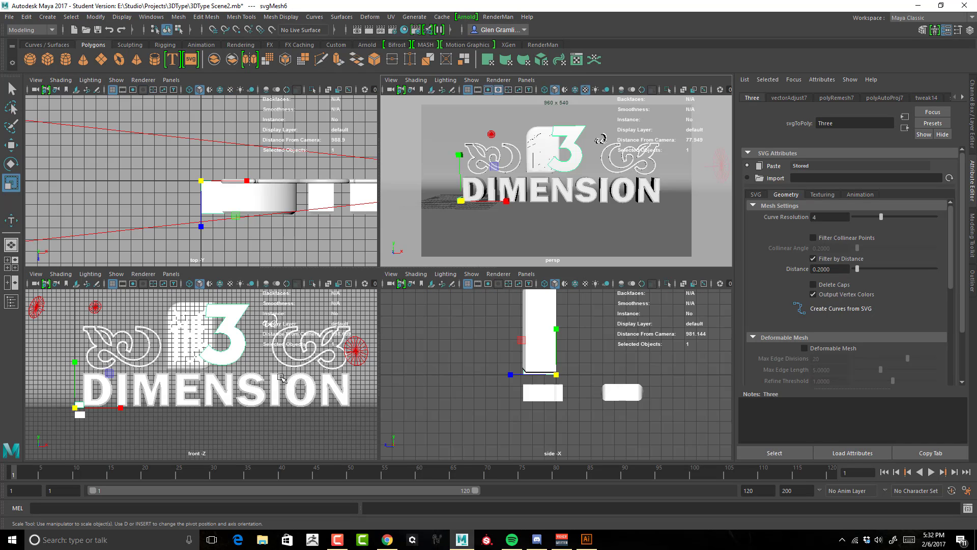
pyautogui.moveTo(76, 410); pyautogui.dragTo(105, 398)
# Step: Lower the number 3 by about 2.3 units onto the DIMENSION text and fine-tune its uniform scale to 1.257
pyautogui.press('w')
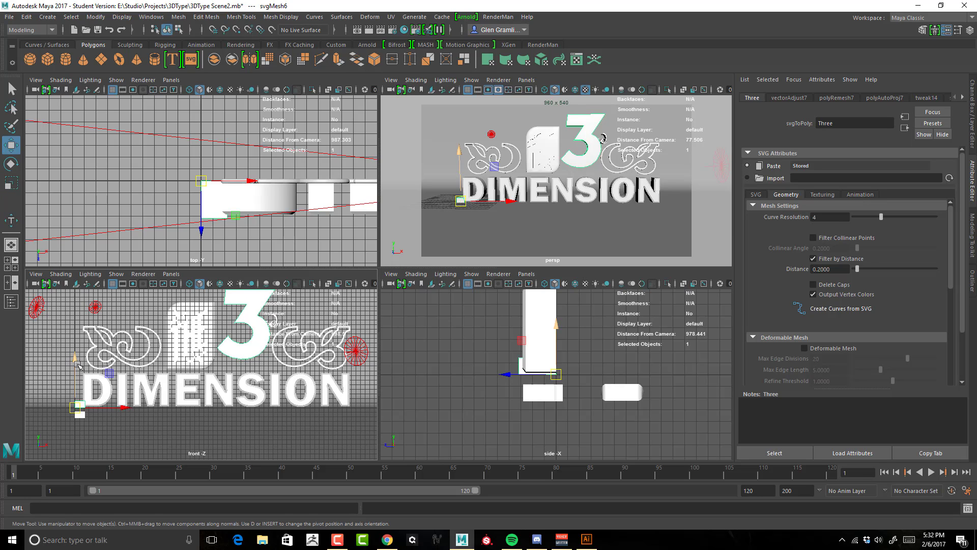
pyautogui.moveTo(76, 362); pyautogui.dragTo(76, 372)
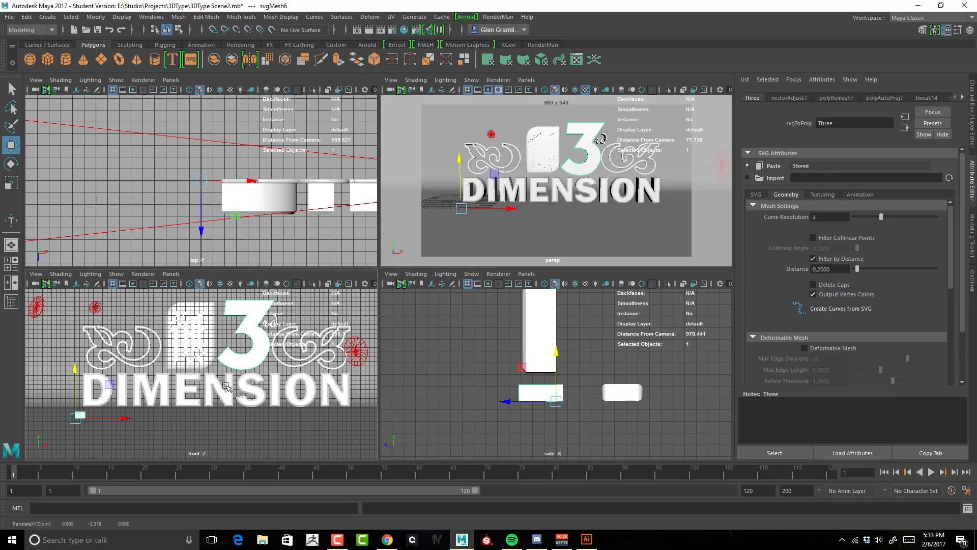
pyautogui.press('e')
pyautogui.press('r')
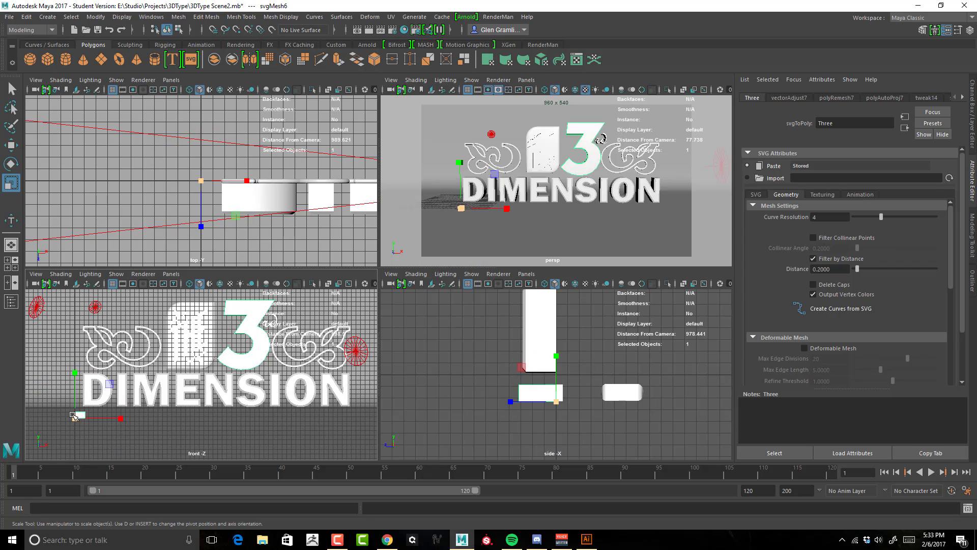
pyautogui.moveTo(73, 417); pyautogui.dragTo(72, 420)
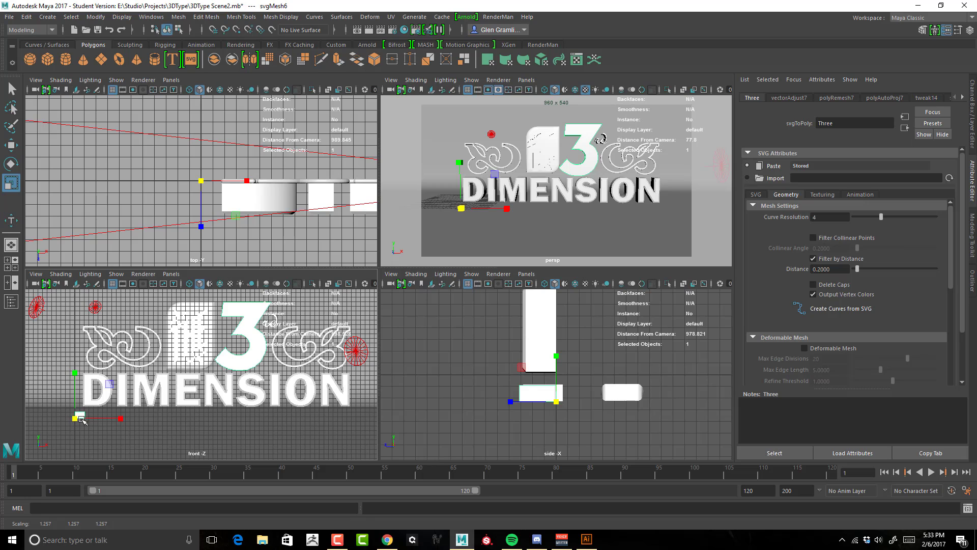
# Step: Set the number 3's curve resolution to 7 and enable Deformable Mesh for it
pyautogui.click(583, 229)
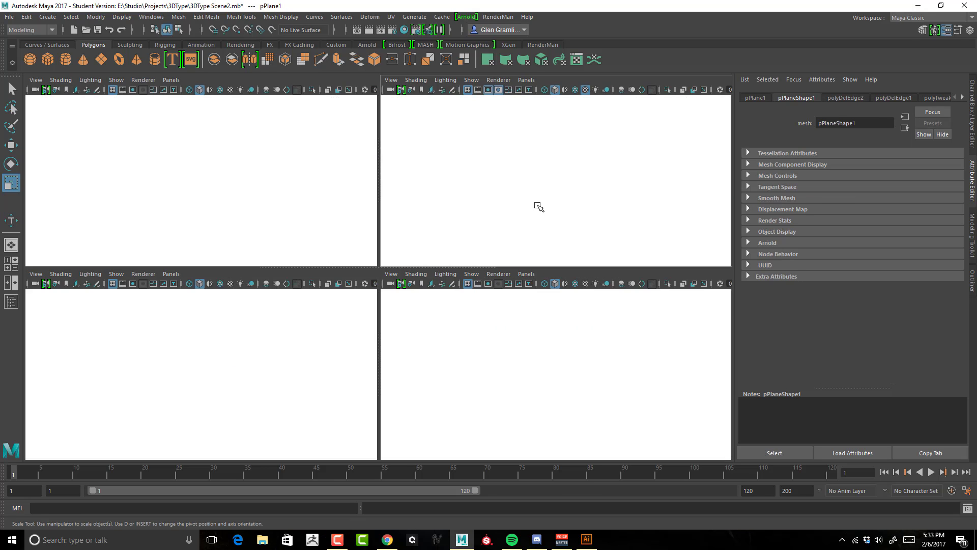
pyautogui.press('space')
pyautogui.keyDown('alt'); pyautogui.moveTo(539, 207); pyautogui.dragTo(480, 229); pyautogui.keyUp('alt')
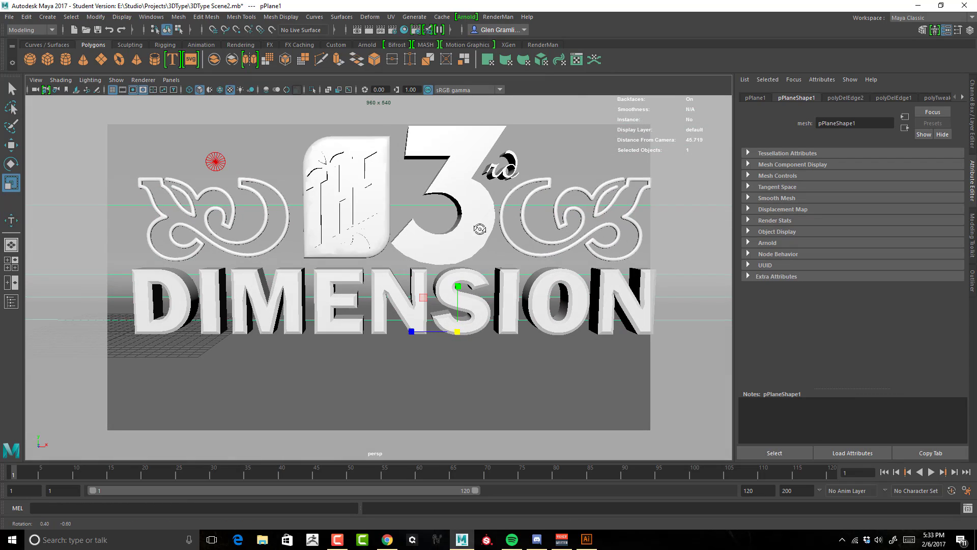
pyautogui.press('w')
pyautogui.scroll(-5, 492, 320)
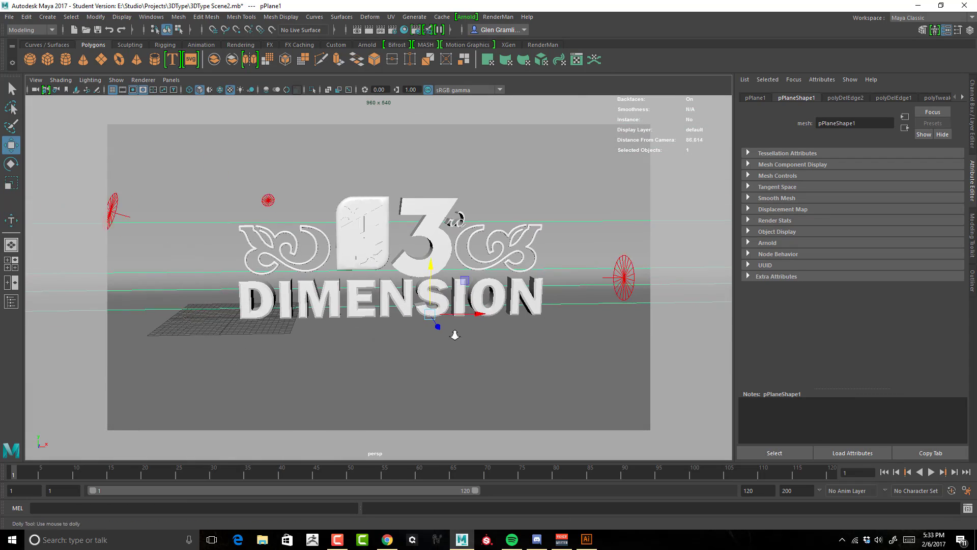
pyautogui.click(414, 242)
pyautogui.scroll(5, 414, 243)
pyautogui.keyDown('alt'); pyautogui.moveTo(458, 244); pyautogui.dragTo(565, 270); pyautogui.keyUp('alt')
pyautogui.click(909, 98)
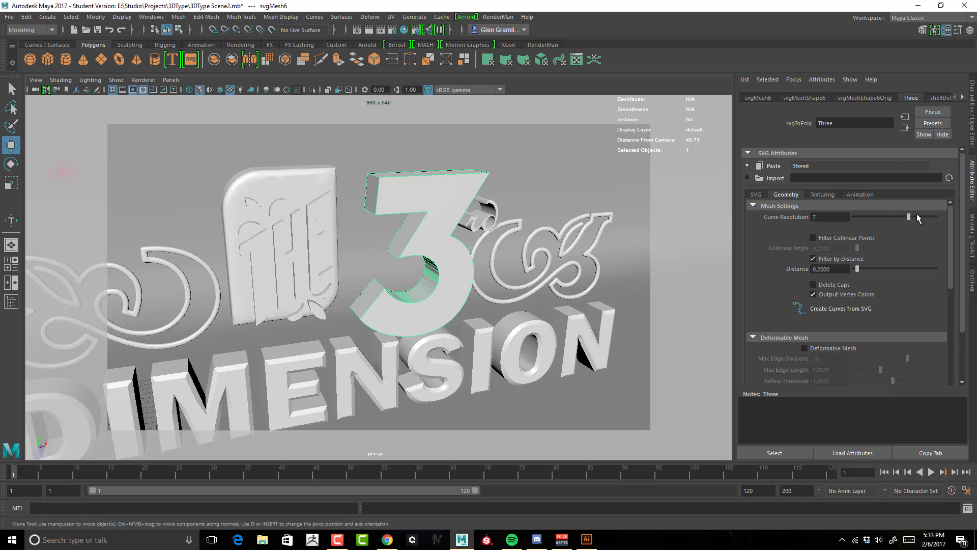
pyautogui.scroll(-5, 794, 235)
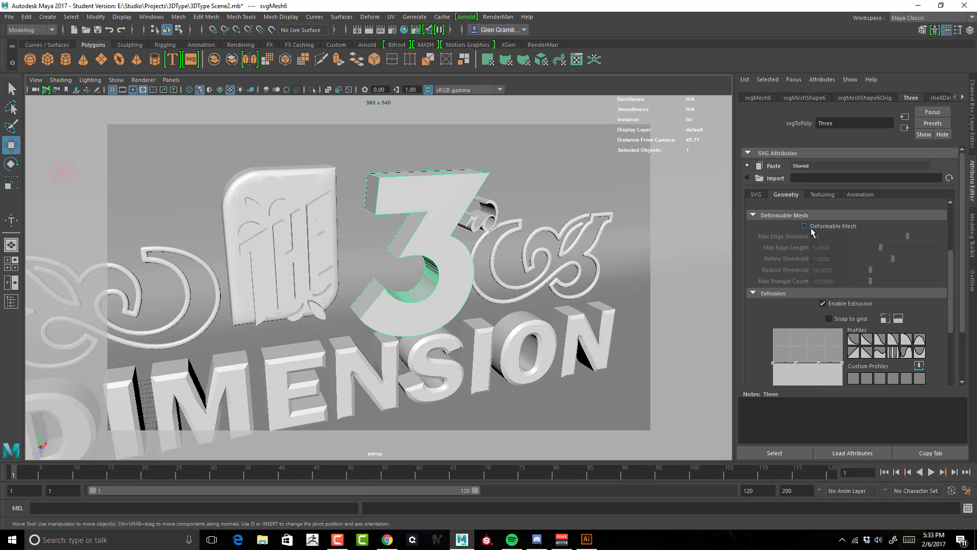
pyautogui.click(811, 228)
# Step: Enable the front bevel of the Inner Bevel style on the number 3 and apply the first concave profile
pyautogui.scroll(-2, 784, 242)
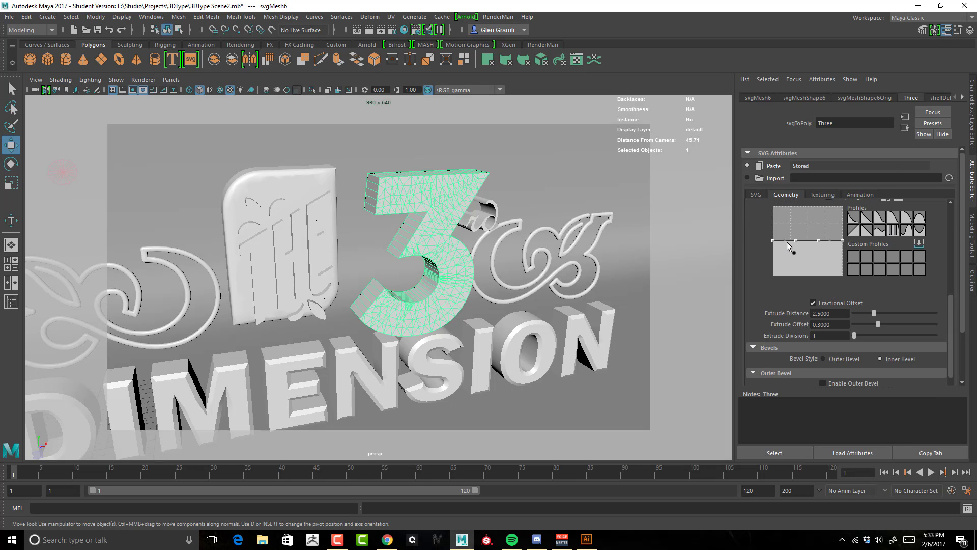
pyautogui.scroll(-5, 791, 242)
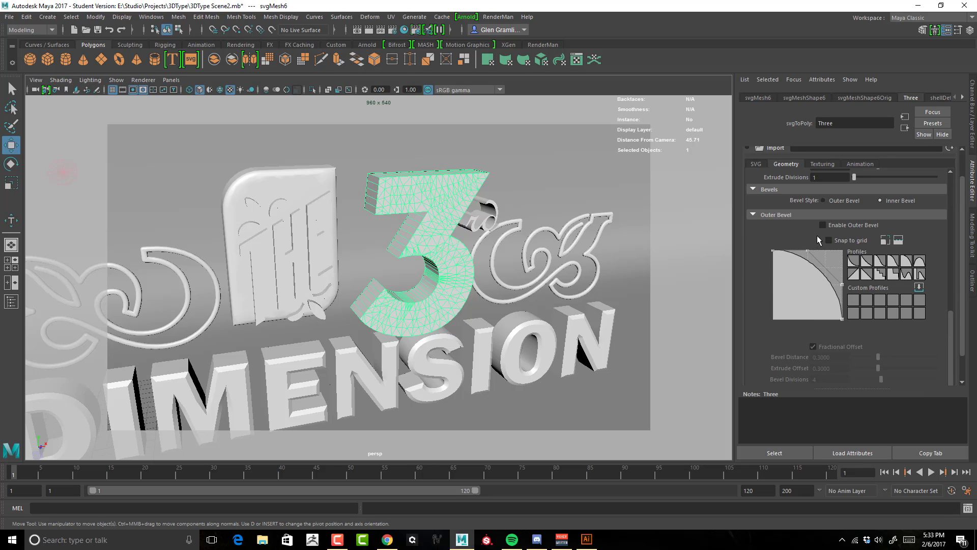
pyautogui.click(890, 201)
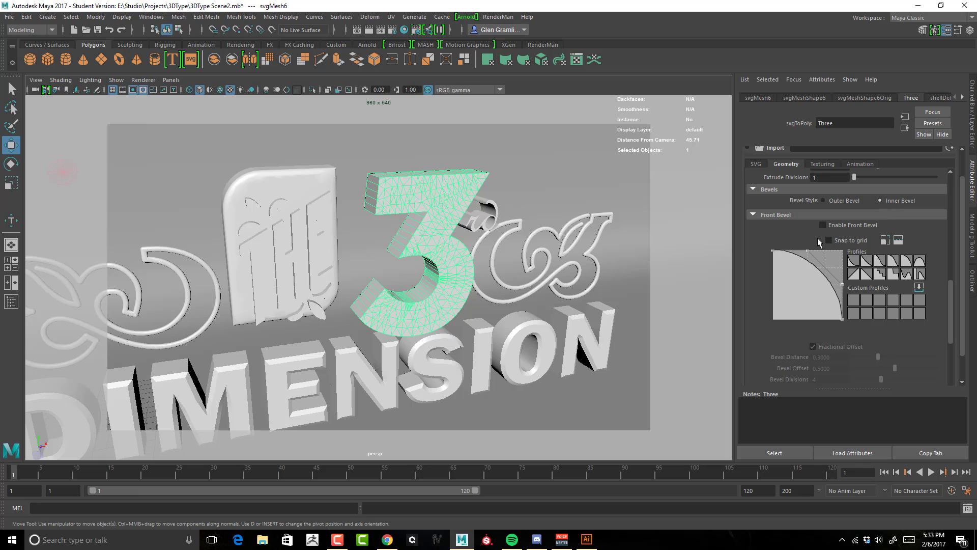
pyautogui.click(848, 224)
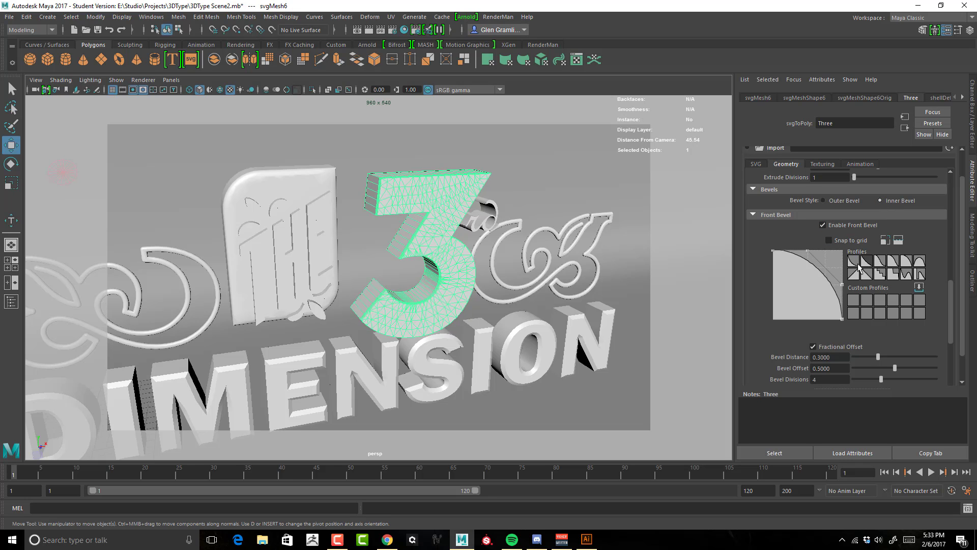
pyautogui.click(854, 261)
# Step: Set the number 3's front bevel offset to 1.0 and bevel distance to 0.4458, checking the beveled edge up close
pyautogui.keyDown('alt'); pyautogui.moveTo(562, 265); pyautogui.dragTo(606, 258); pyautogui.keyUp('alt')
pyautogui.keyDown('alt'); pyautogui.moveTo(606, 258); pyautogui.dragTo(692, 251, button='right'); pyautogui.keyUp('alt')
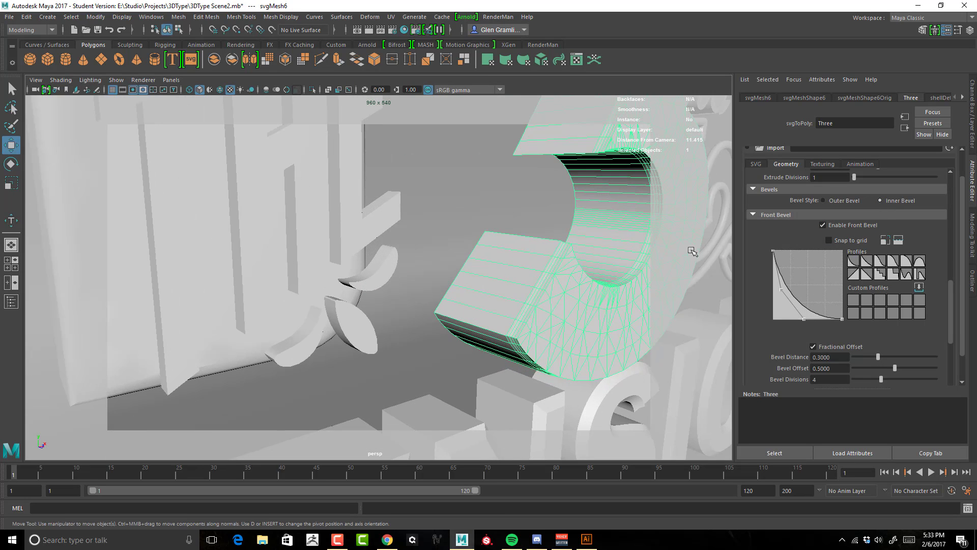
pyautogui.keyDown('alt'); pyautogui.moveTo(595, 251); pyautogui.dragTo(630, 255, button='right'); pyautogui.keyUp('alt')
pyautogui.keyDown('alt'); pyautogui.moveTo(630, 256); pyautogui.dragTo(442, 209, button='middle'); pyautogui.keyUp('alt')
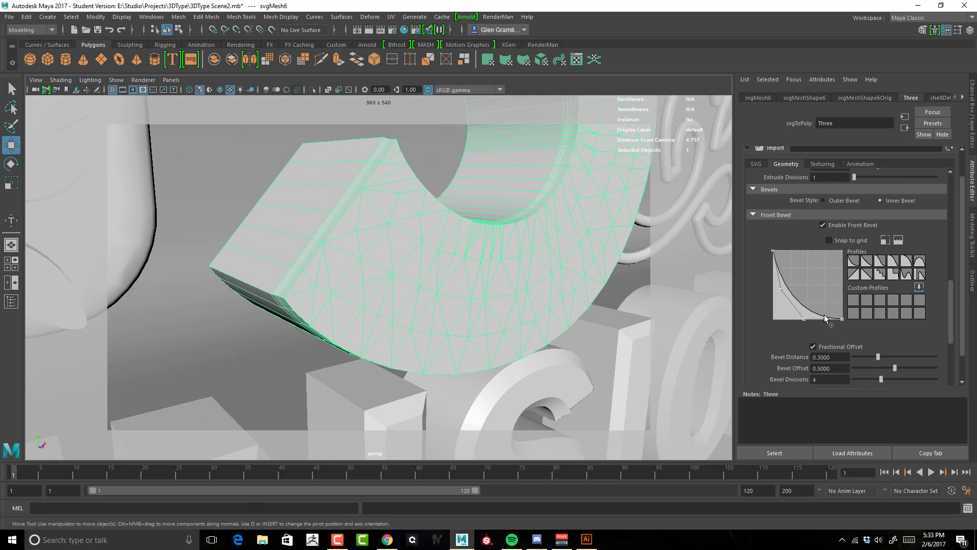
pyautogui.moveTo(878, 358); pyautogui.dragTo(967, 357)
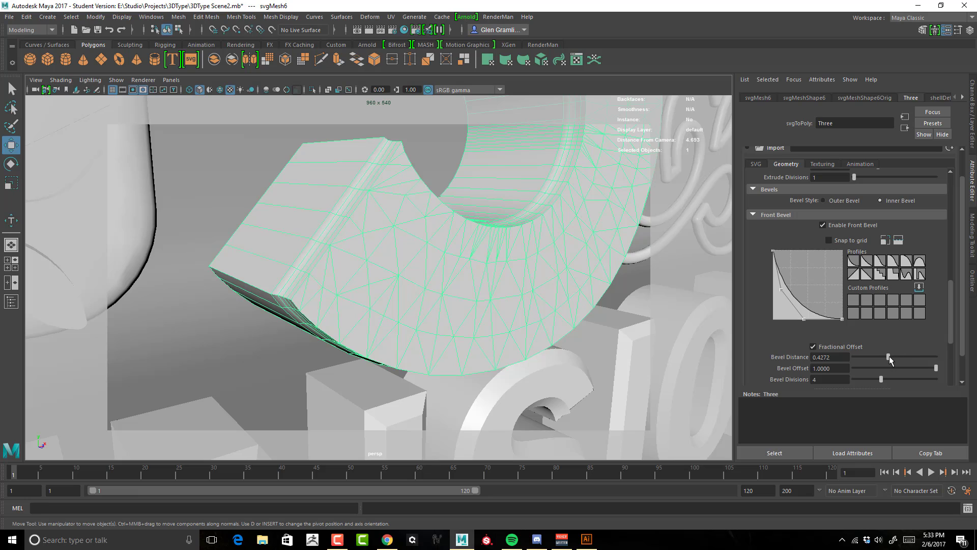
pyautogui.moveTo(889, 357)
pyautogui.mouseDown()
pyautogui.moveTo(900, 356)
pyautogui.moveTo(890, 358)
pyautogui.mouseUp()
pyautogui.keyDown('alt'); pyautogui.moveTo(576, 223); pyautogui.dragTo(541, 298); pyautogui.keyUp('alt')
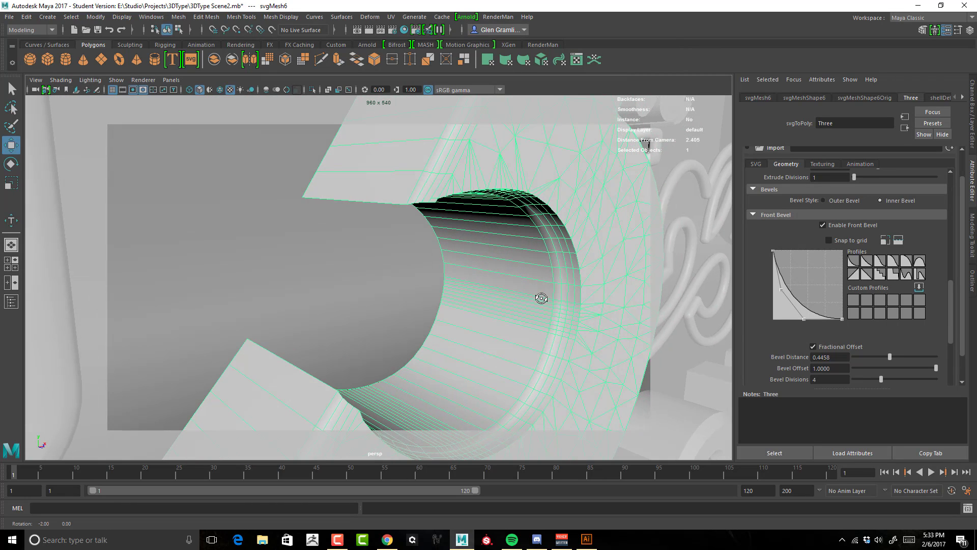
# Step: Turn off Fractional Offset for the number 3's front bevel and set bevel distance to 0.2342 and bevel offset to 0.0314
pyautogui.click(834, 347)
pyautogui.moveTo(935, 366); pyautogui.dragTo(871, 358)
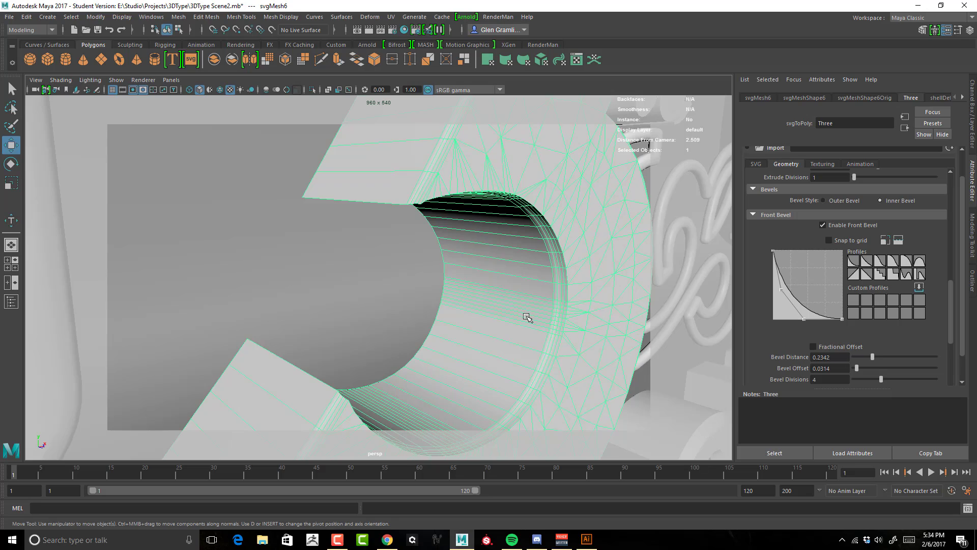
pyautogui.keyDown('alt'); pyautogui.moveTo(528, 318); pyautogui.dragTo(541, 303); pyautogui.keyUp('alt')
pyautogui.keyDown('alt'); pyautogui.moveTo(541, 303); pyautogui.dragTo(428, 295, button='right'); pyautogui.keyUp('alt')
pyautogui.keyDown('alt'); pyautogui.moveTo(427, 295); pyautogui.dragTo(517, 208); pyautogui.keyUp('alt')
pyautogui.click(483, 206)
pyautogui.click(454, 294)
pyautogui.moveTo(454, 294)
pyautogui.keyDown('alt'); pyautogui.mouseDown()
pyautogui.moveTo(426, 285)
pyautogui.moveTo(460, 275)
pyautogui.moveTo(404, 239)
pyautogui.moveTo(410, 218)
pyautogui.moveTo(453, 277)
pyautogui.mouseUp(); pyautogui.keyUp('alt')
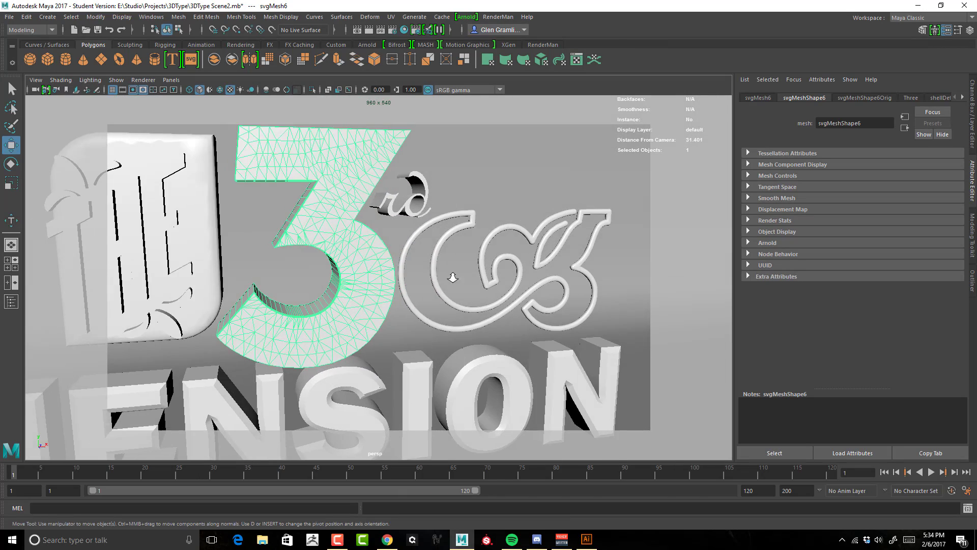
pyautogui.keyDown('alt'); pyautogui.moveTo(453, 277); pyautogui.dragTo(463, 280, button='right'); pyautogui.keyUp('alt')
pyautogui.keyDown('alt'); pyautogui.moveTo(463, 280); pyautogui.dragTo(426, 278); pyautogui.keyUp('alt')
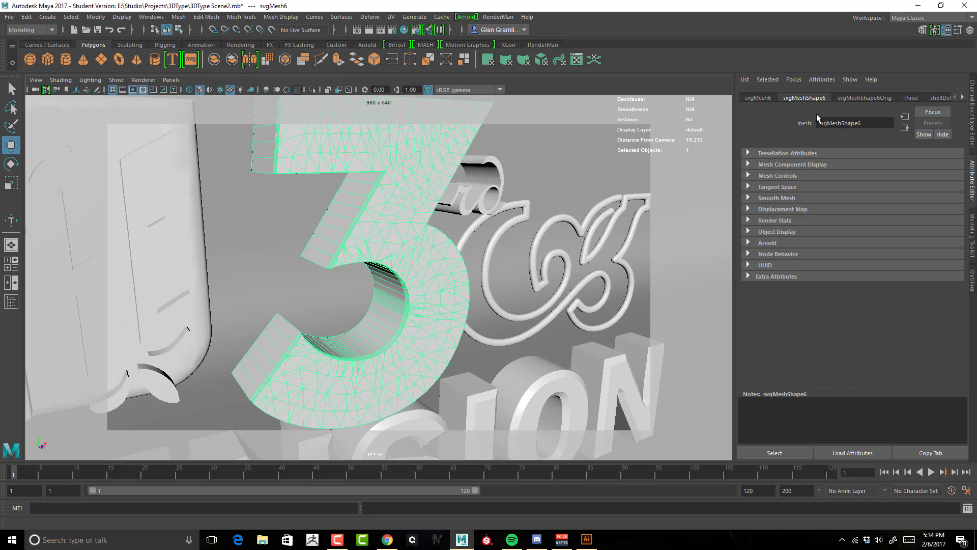
# Step: Switch the number 3 to the Outer Bevel style, enable the outer bevel, and apply the first concave profile
pyautogui.click(910, 97)
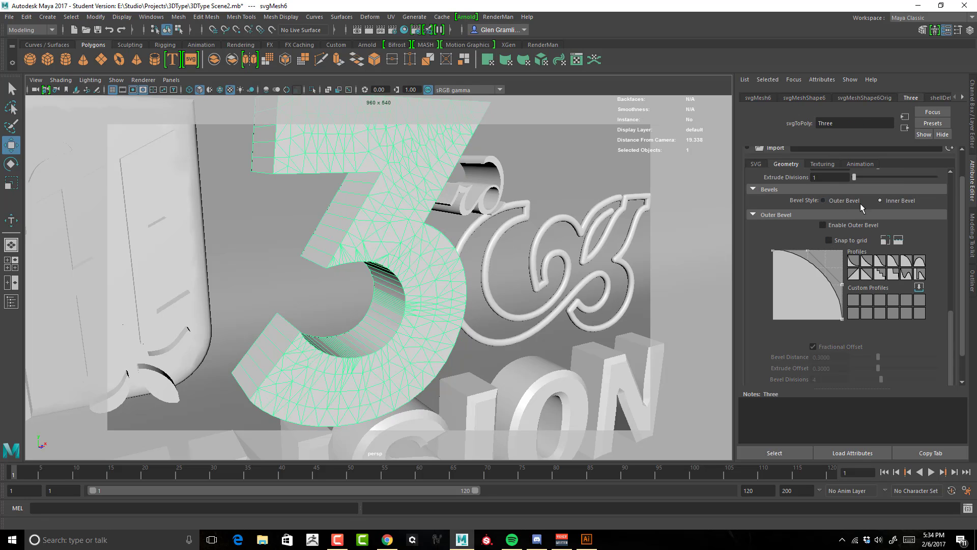
pyautogui.click(845, 200)
pyautogui.click(841, 200)
pyautogui.click(836, 226)
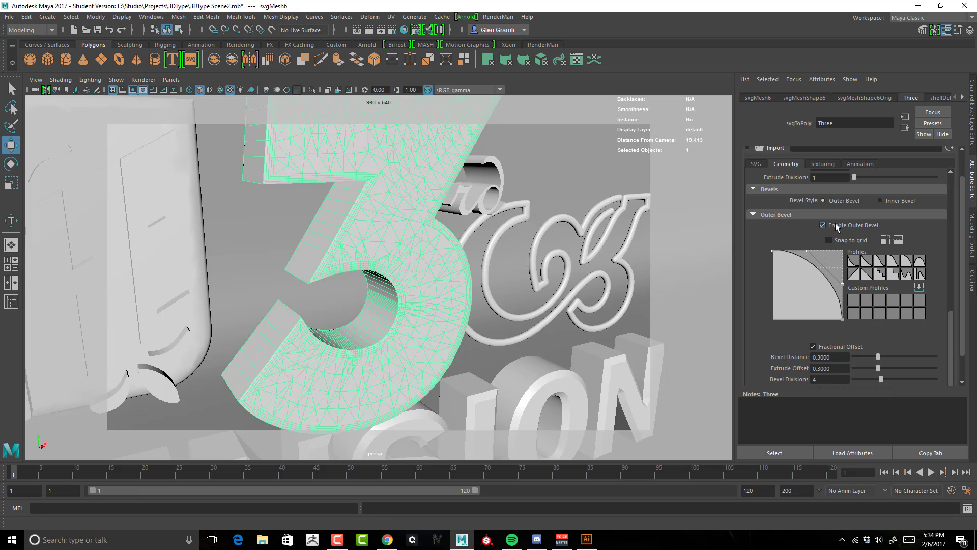
pyautogui.keyDown('alt'); pyautogui.moveTo(633, 255); pyautogui.dragTo(624, 238); pyautogui.keyUp('alt')
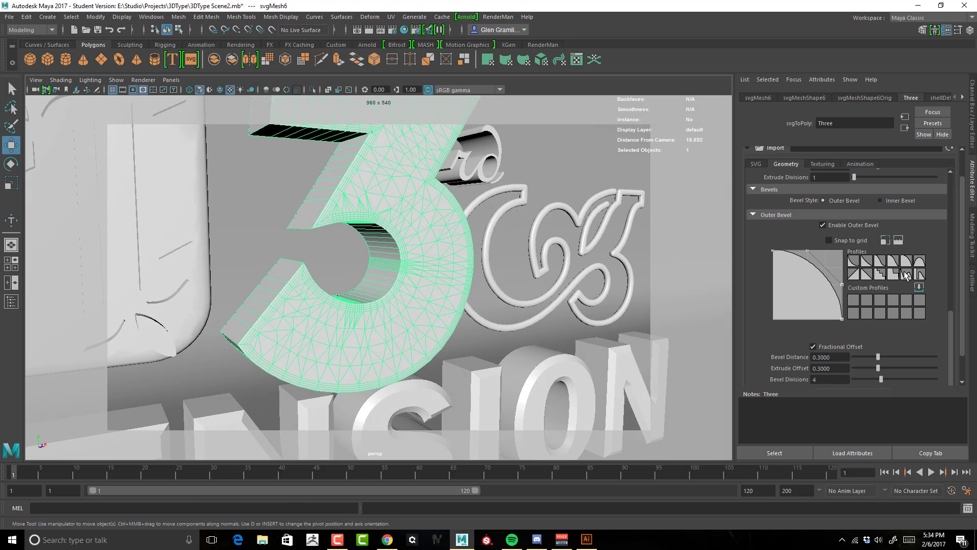
pyautogui.click(853, 262)
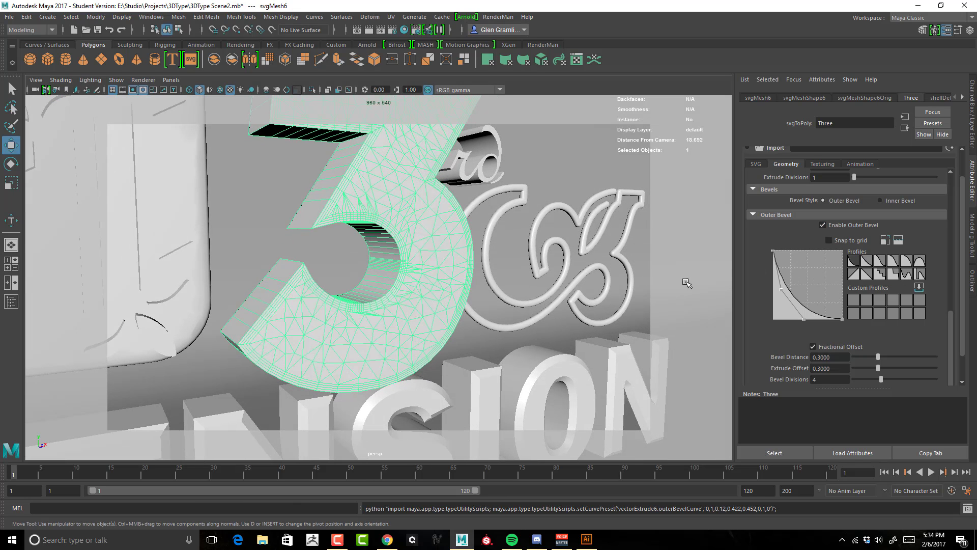
pyautogui.keyDown('alt'); pyautogui.moveTo(640, 280); pyautogui.dragTo(677, 283); pyautogui.keyUp('alt')
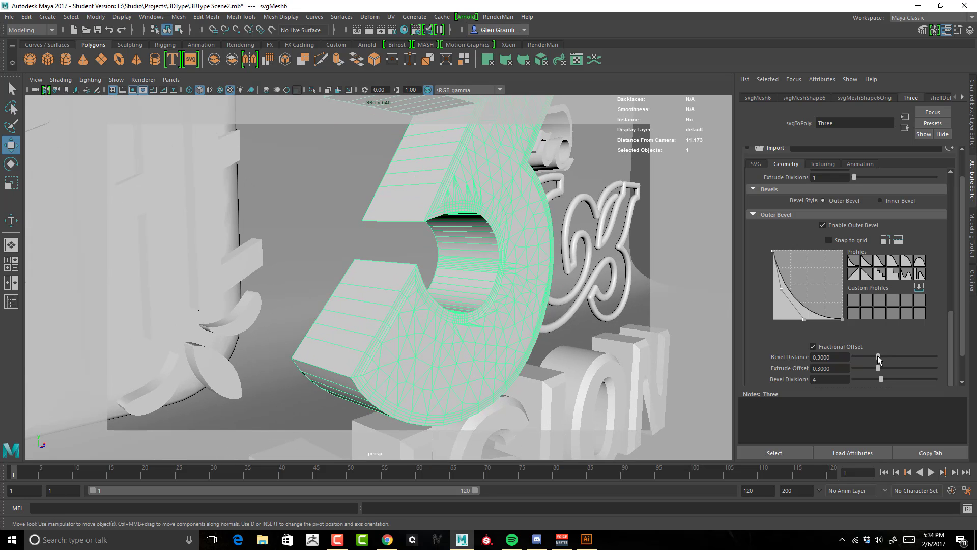
# Step: Turn off Fractional Offset for the outer bevel and set bevel distance to 0.2092 and extrude offset to 0.4023
pyautogui.moveTo(878, 359)
pyautogui.mouseDown()
pyautogui.moveTo(841, 365)
pyautogui.moveTo(954, 366)
pyautogui.moveTo(885, 368)
pyautogui.mouseUp()
pyautogui.click(831, 347)
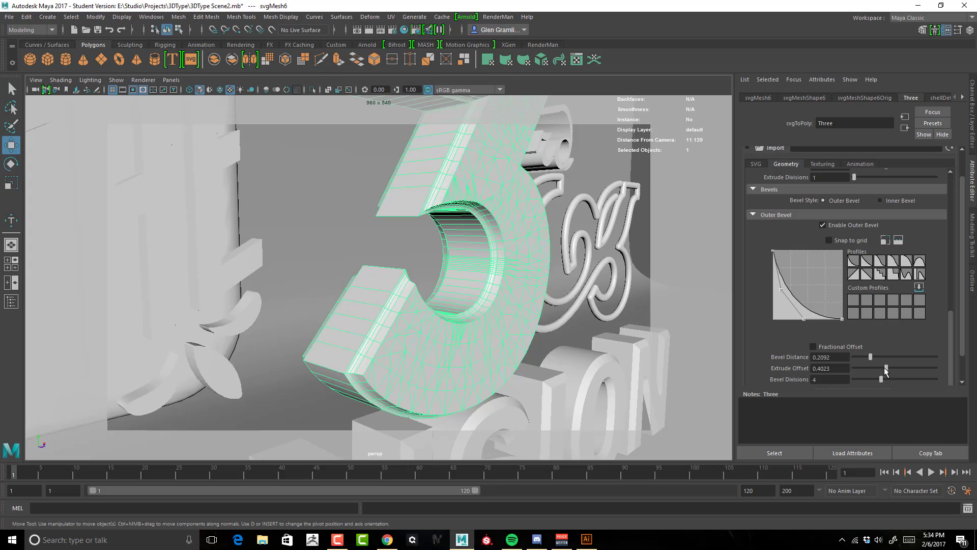
pyautogui.keyDown('alt'); pyautogui.moveTo(498, 307); pyautogui.dragTo(476, 305); pyautogui.keyUp('alt')
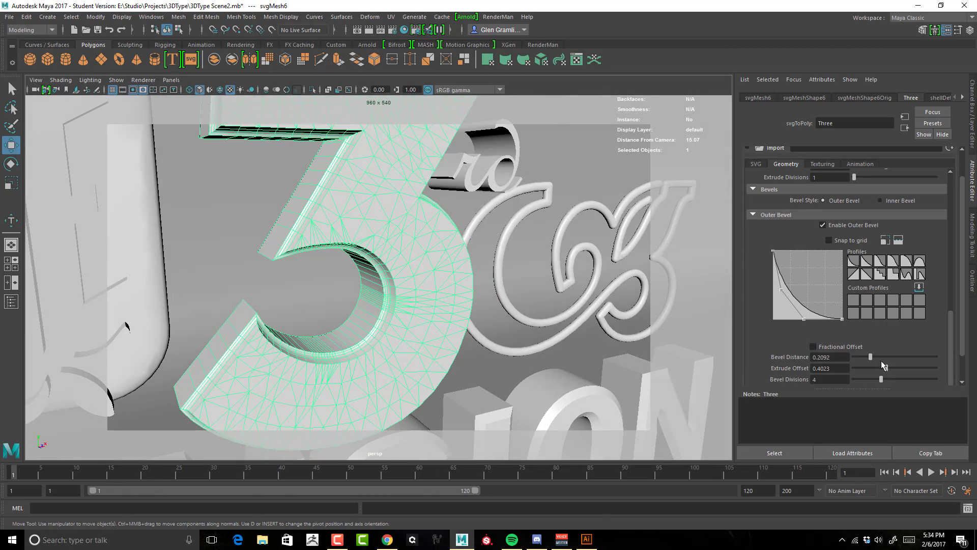
pyautogui.moveTo(872, 359); pyautogui.dragTo(871, 359)
pyautogui.keyDown('alt'); pyautogui.moveTo(541, 266); pyautogui.dragTo(579, 268); pyautogui.keyUp('alt')
pyautogui.keyDown('alt'); pyautogui.moveTo(579, 269); pyautogui.dragTo(433, 224, button='right'); pyautogui.keyUp('alt')
pyautogui.keyDown('alt'); pyautogui.moveTo(432, 224); pyautogui.dragTo(402, 242, button='middle'); pyautogui.keyUp('alt')
pyautogui.moveTo(349, 236); pyautogui.dragTo(409, 218, button='right')
pyautogui.click(528, 198)
pyautogui.keyDown('alt'); pyautogui.moveTo(522, 275); pyautogui.dragTo(451, 262); pyautogui.keyUp('alt')
# Step: Scale the number 3 down uniformly to 1.232 in the front view
pyautogui.click(342, 284)
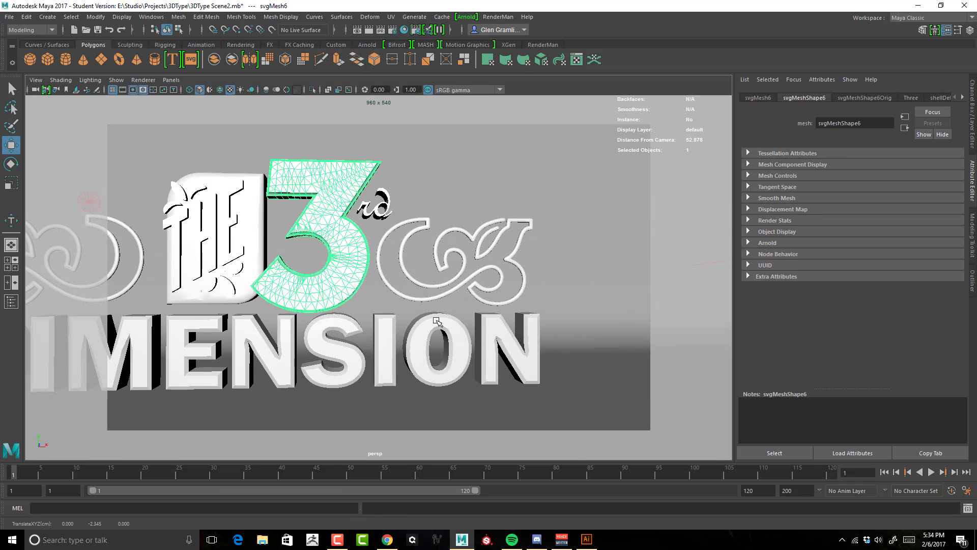
pyautogui.press('space')
pyautogui.press('space')
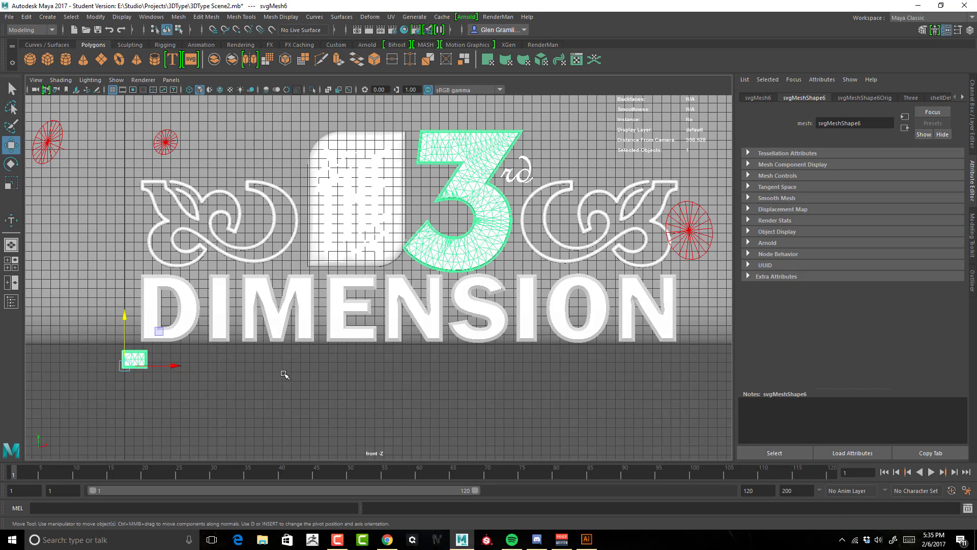
pyautogui.keyDown('alt'); pyautogui.moveTo(341, 355); pyautogui.dragTo(350, 361, button='middle'); pyautogui.keyUp('alt')
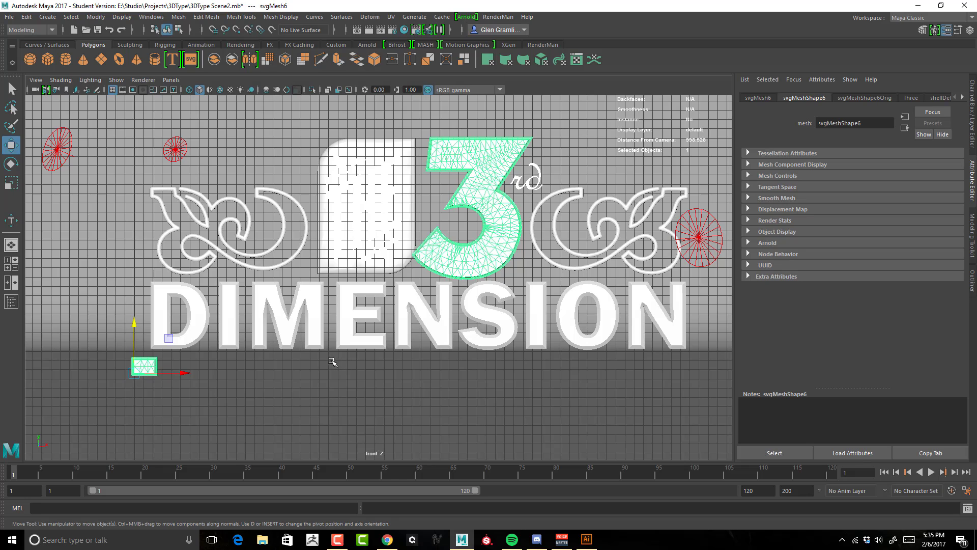
pyautogui.press('r')
pyautogui.moveTo(136, 374); pyautogui.dragTo(126, 378)
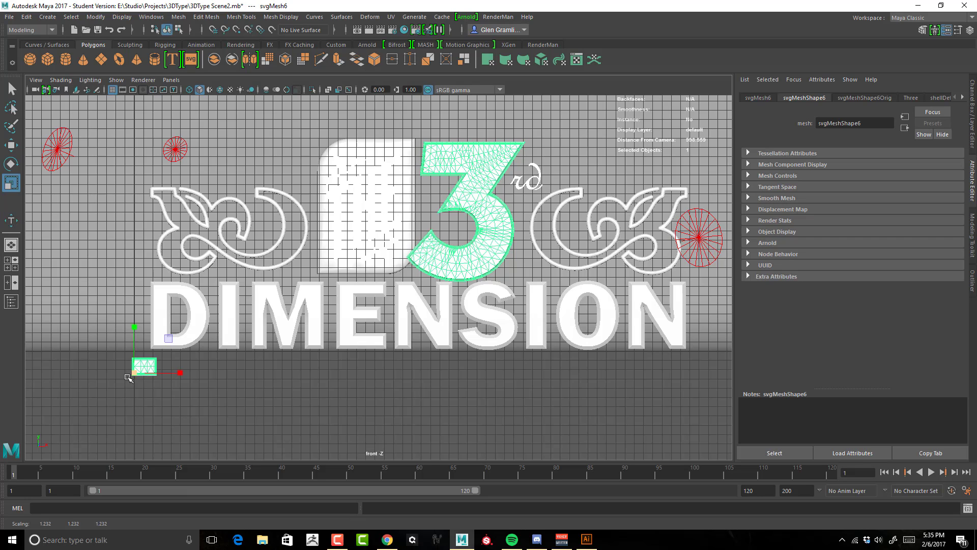
# Step: Raise the number 3 by about 0.9 units, reduce its scale slightly, and shift it toward the rd lettering, away from the block
pyautogui.press('w')
pyautogui.moveTo(138, 329); pyautogui.dragTo(139, 321)
pyautogui.press('r')
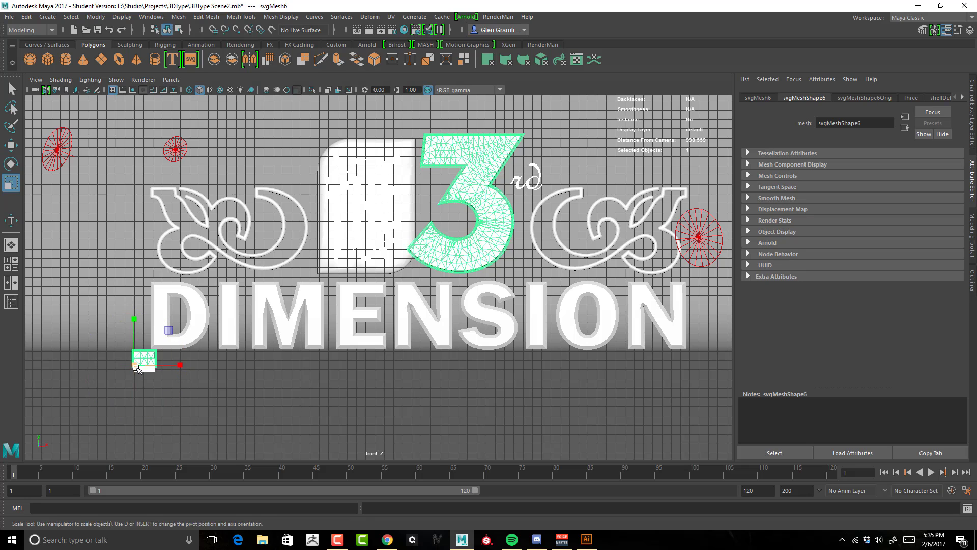
pyautogui.moveTo(134, 367); pyautogui.dragTo(201, 366)
pyautogui.press('w')
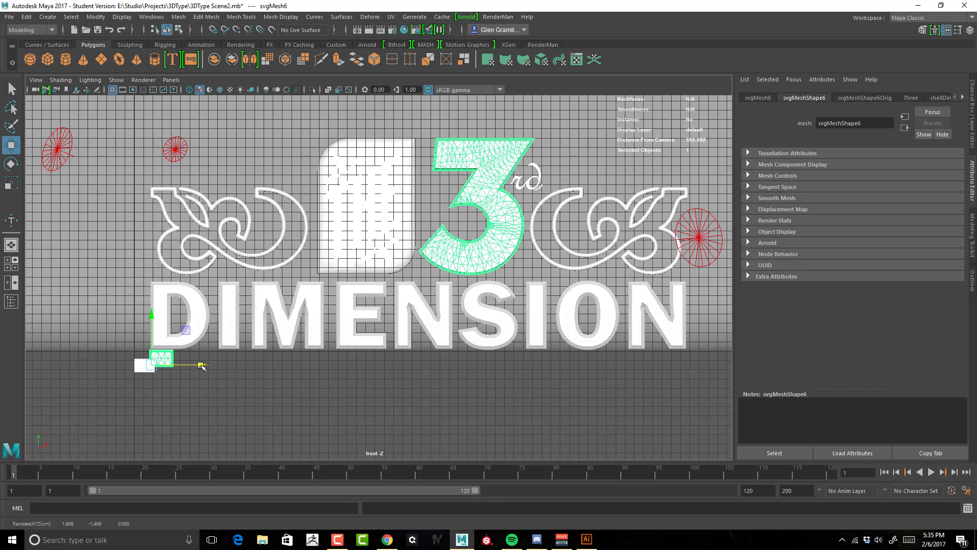
pyautogui.click(528, 388)
# Step: Select the rd lettering in the perspective view and examine how it sits against the number 3 from several angles
pyautogui.press('space')
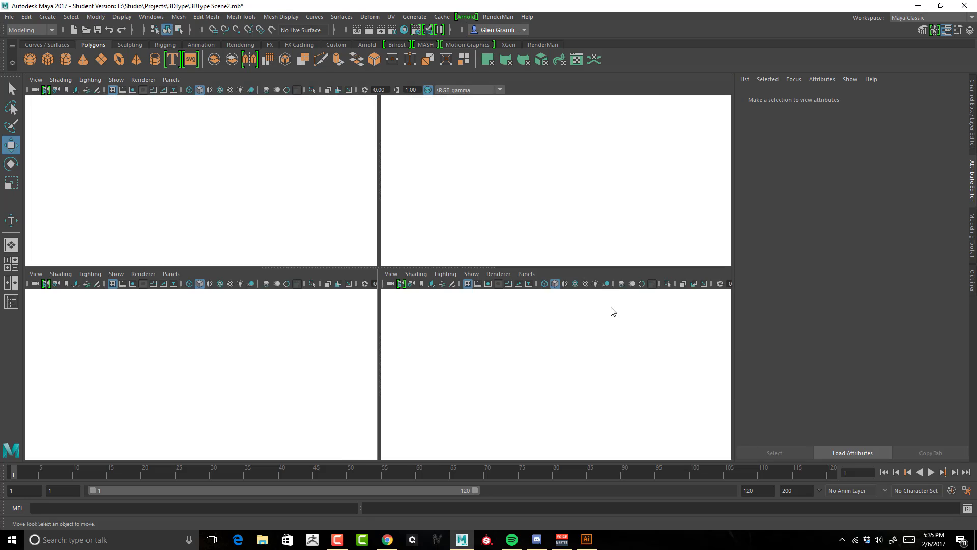
pyautogui.press('space')
pyautogui.keyDown('alt'); pyautogui.moveTo(543, 199); pyautogui.dragTo(559, 208); pyautogui.keyUp('alt')
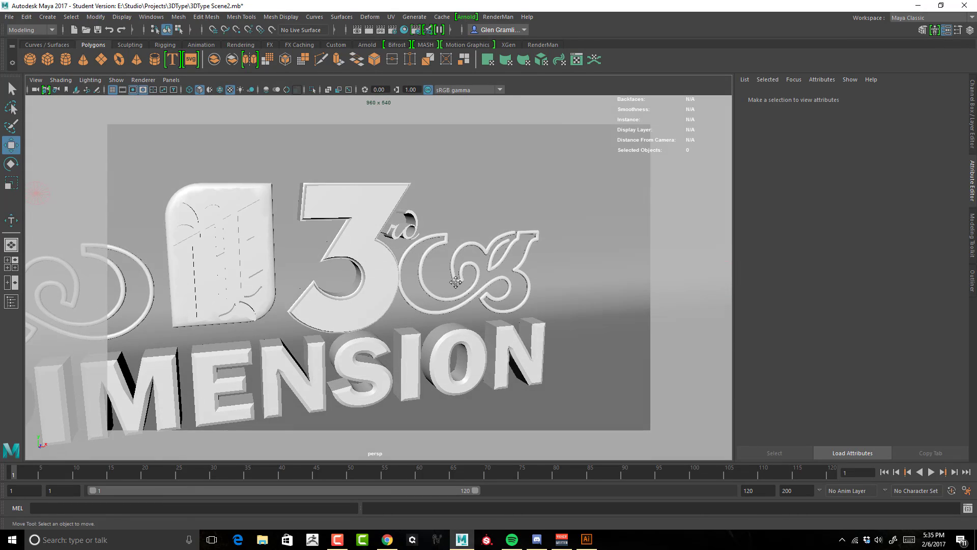
pyautogui.keyDown('alt'); pyautogui.moveTo(455, 281); pyautogui.dragTo(554, 260, button='middle'); pyautogui.keyUp('alt')
pyautogui.keyDown('alt'); pyautogui.moveTo(551, 262); pyautogui.dragTo(493, 282); pyautogui.keyUp('alt')
pyautogui.click(436, 259)
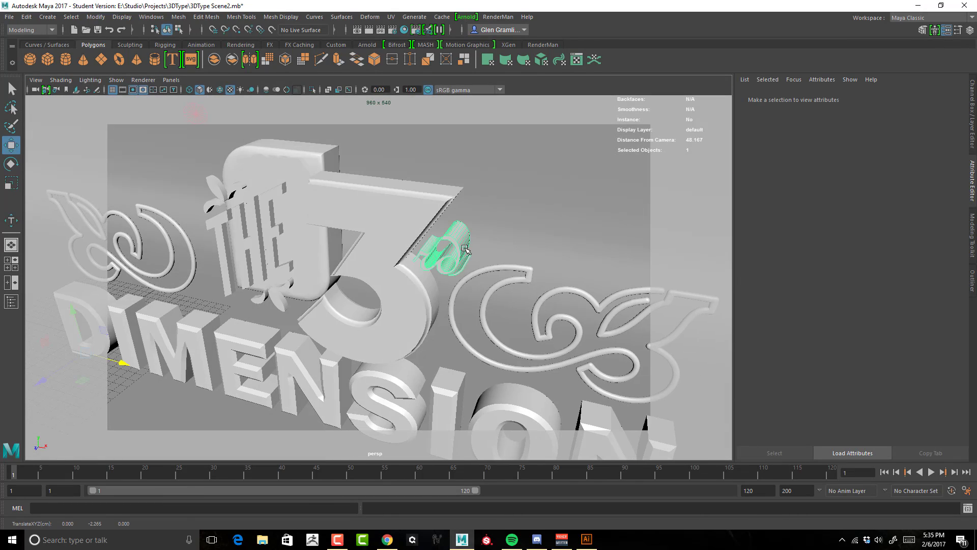
pyautogui.keyDown('alt'); pyautogui.moveTo(422, 266); pyautogui.dragTo(438, 262); pyautogui.keyUp('alt')
pyautogui.keyDown('alt'); pyautogui.moveTo(530, 208); pyautogui.dragTo(502, 240, button='middle'); pyautogui.keyUp('alt')
pyautogui.scroll(-2, 502, 241)
pyautogui.moveTo(502, 240)
pyautogui.keyDown('alt'); pyautogui.mouseDown()
pyautogui.moveTo(429, 253)
pyautogui.moveTo(509, 244)
pyautogui.mouseUp(); pyautogui.keyUp('alt')
pyautogui.scroll(2, 450, 254)
pyautogui.keyDown('alt'); pyautogui.moveTo(516, 224); pyautogui.dragTo(473, 240); pyautogui.keyUp('alt')
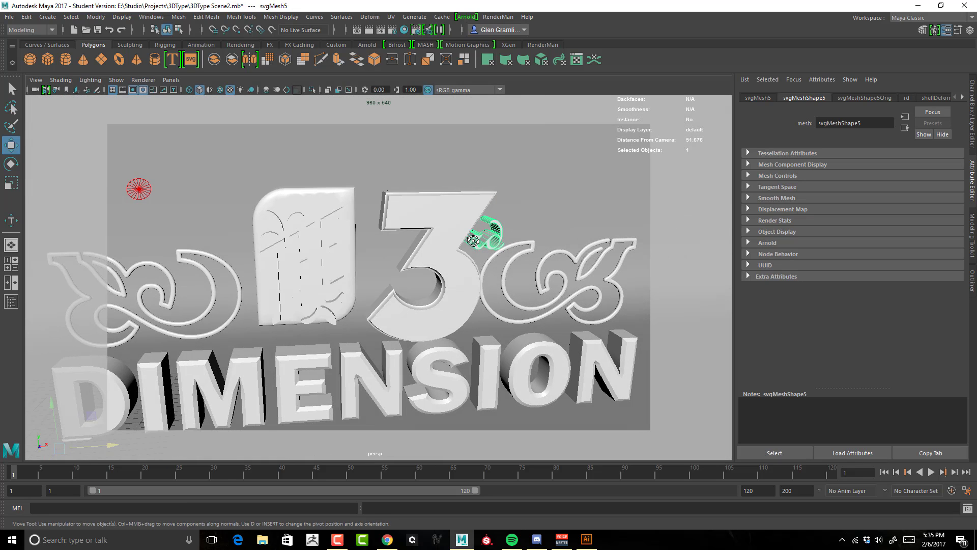
# Step: Move the rounded block back to about -1.507 in Z so the THE lettering stands out from its face
pyautogui.keyDown('alt'); pyautogui.moveTo(415, 288); pyautogui.dragTo(578, 275); pyautogui.keyUp('alt')
pyautogui.click(421, 275)
pyautogui.keyDown('alt'); pyautogui.moveTo(604, 309); pyautogui.dragTo(593, 244, button='middle'); pyautogui.keyUp('alt')
pyautogui.keyDown('alt'); pyautogui.moveTo(593, 245); pyautogui.dragTo(535, 270, button='right'); pyautogui.keyUp('alt')
pyautogui.moveTo(384, 369); pyautogui.dragTo(410, 378)
pyautogui.click(422, 224)
pyautogui.click(402, 215)
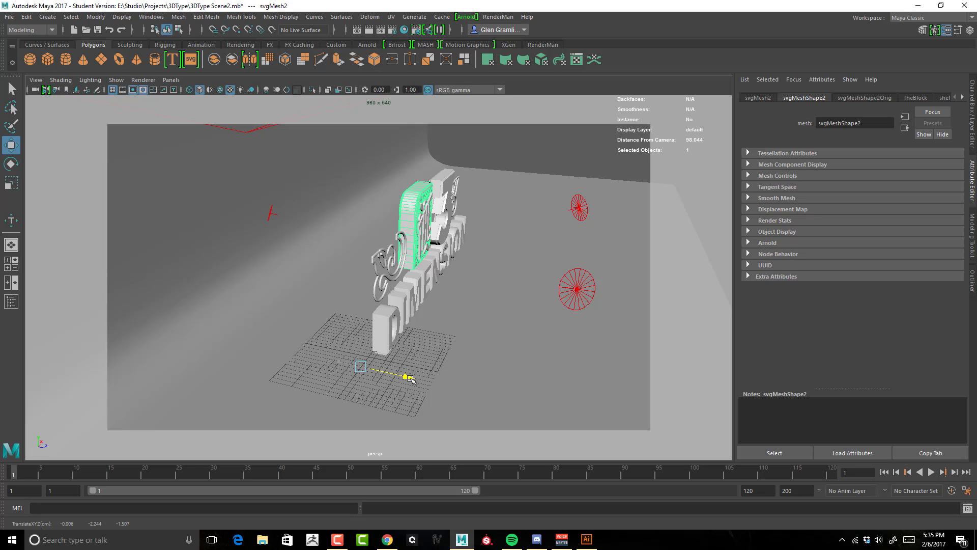
# Step: Frame the whole logo from a slight angle and render it in the Arnold Render View
pyautogui.keyDown('alt'); pyautogui.moveTo(501, 344); pyautogui.dragTo(456, 302); pyautogui.keyUp('alt')
pyautogui.keyDown('alt'); pyautogui.moveTo(455, 302); pyautogui.dragTo(604, 304, button='right'); pyautogui.keyUp('alt')
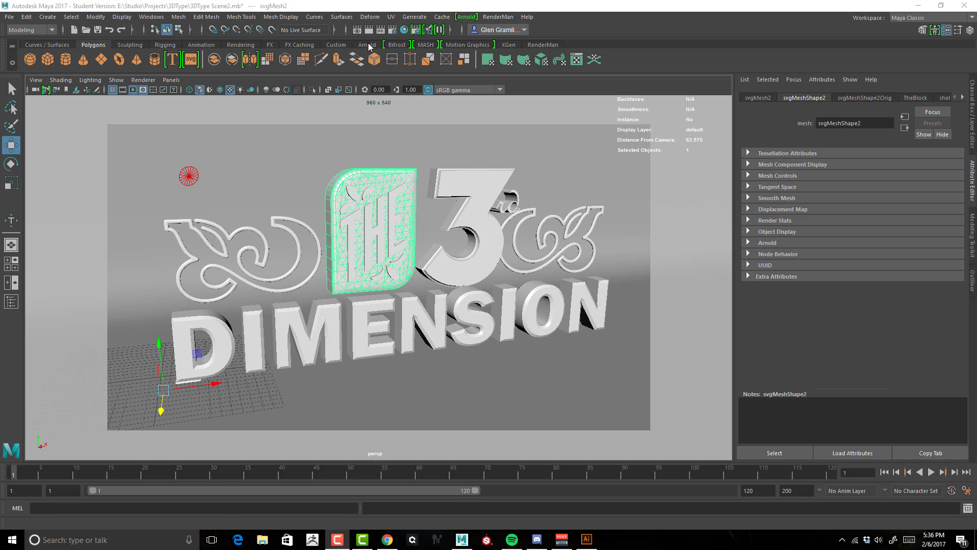
pyautogui.click(368, 44)
pyautogui.click(208, 60)
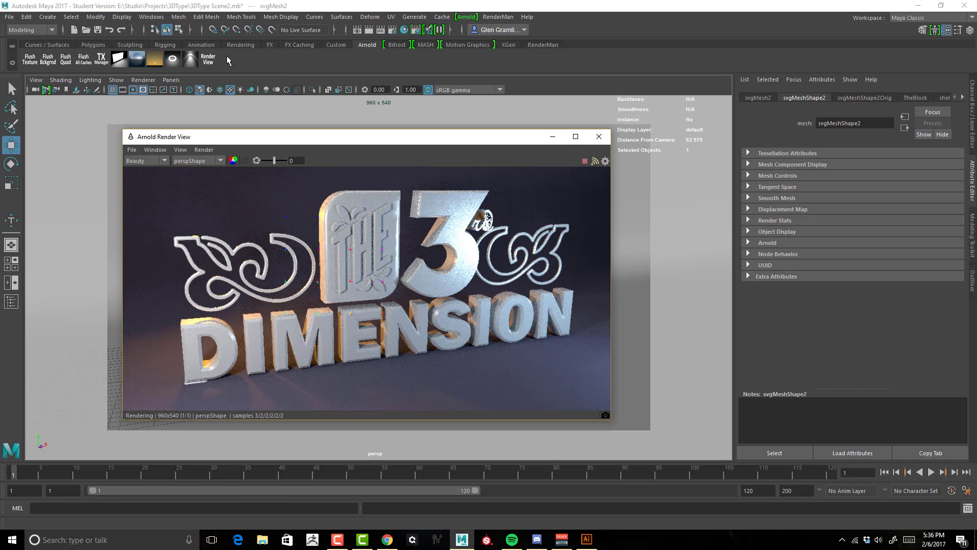